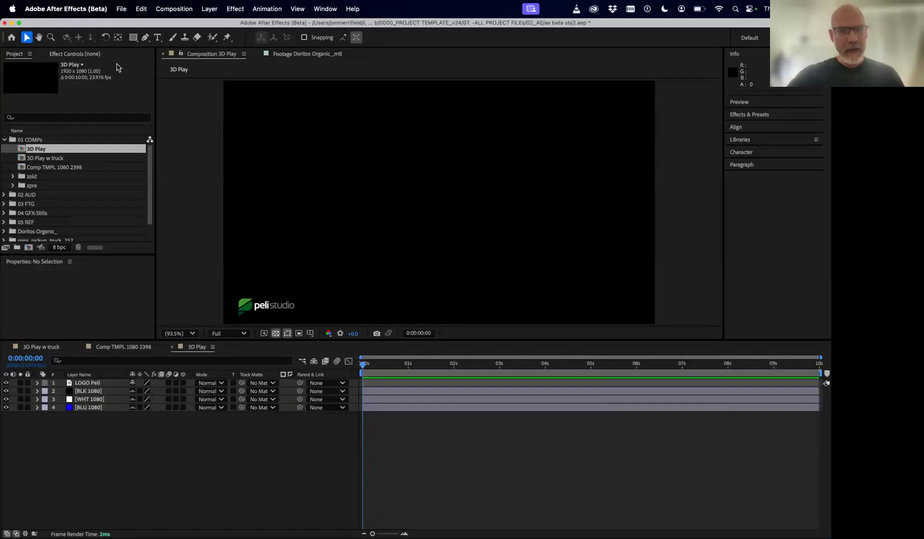
Step: Delete the LOGO Peli layer, leaving BLK 1080, WHT 1080 and BLU 1080
{"action": "key", "text": "super+Tab"}
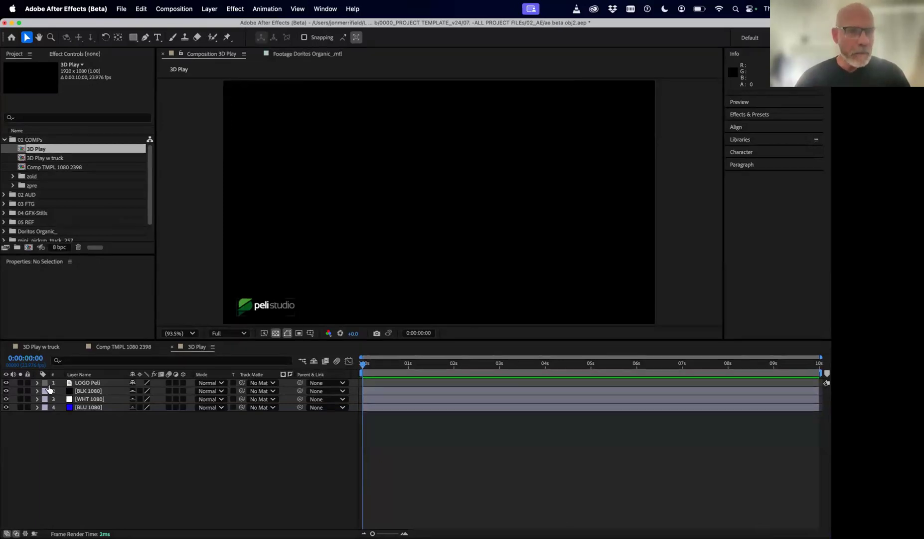
{"action": "left_click", "coordinate": [84, 385]}
{"action": "key", "text": "Delete"}
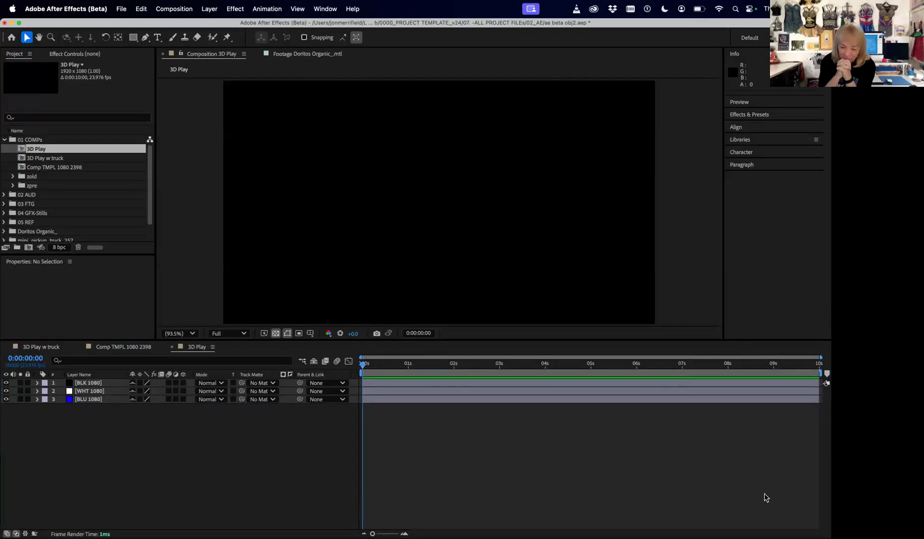
Step: Drag the viewer/timeline border down so the Composition viewer grows larger
{"action": "left_click", "coordinate": [748, 469]}
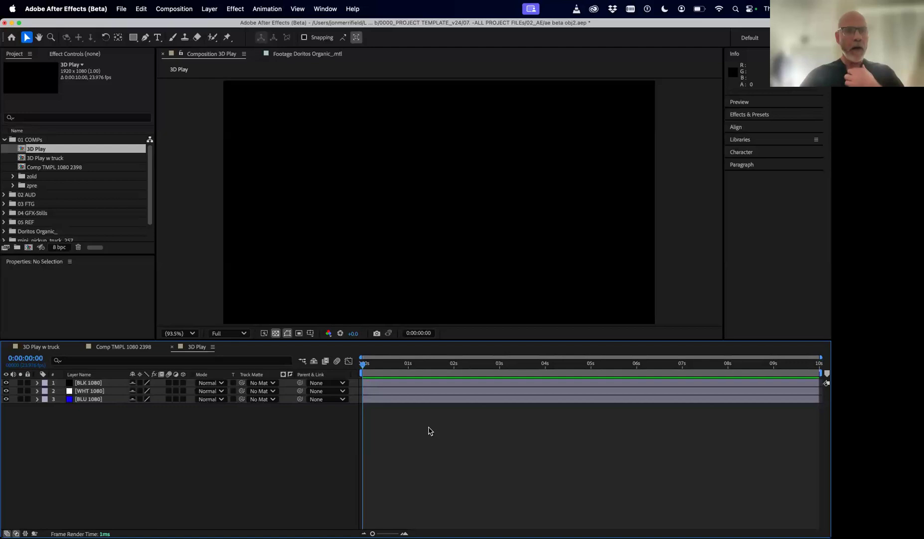
{"action": "left_click_drag", "start_coordinate": [499, 339], "coordinate": [510, 387]}
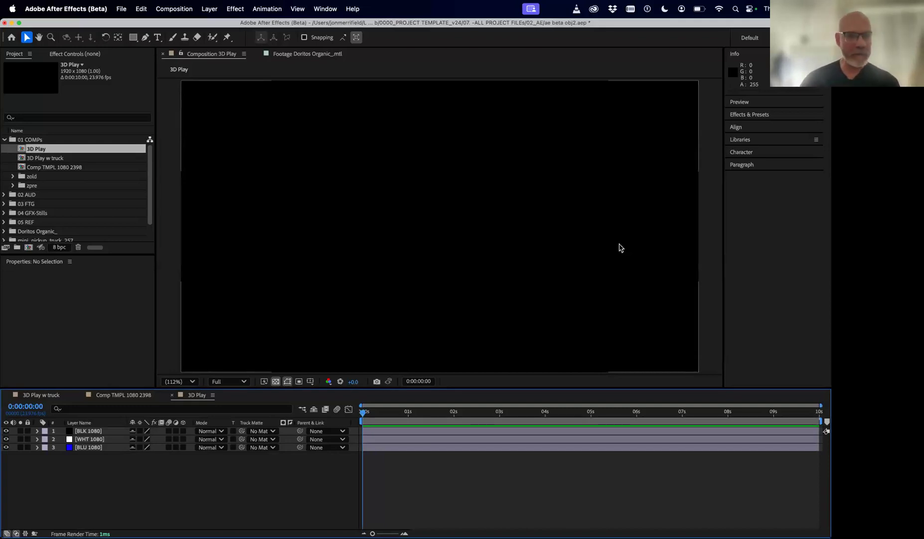
Step: Delete BLK 1080, then try WHT 1080 at 54% scale and about 172° rotation
{"action": "left_click", "coordinate": [97, 432]}
{"action": "key", "text": "Delete"}
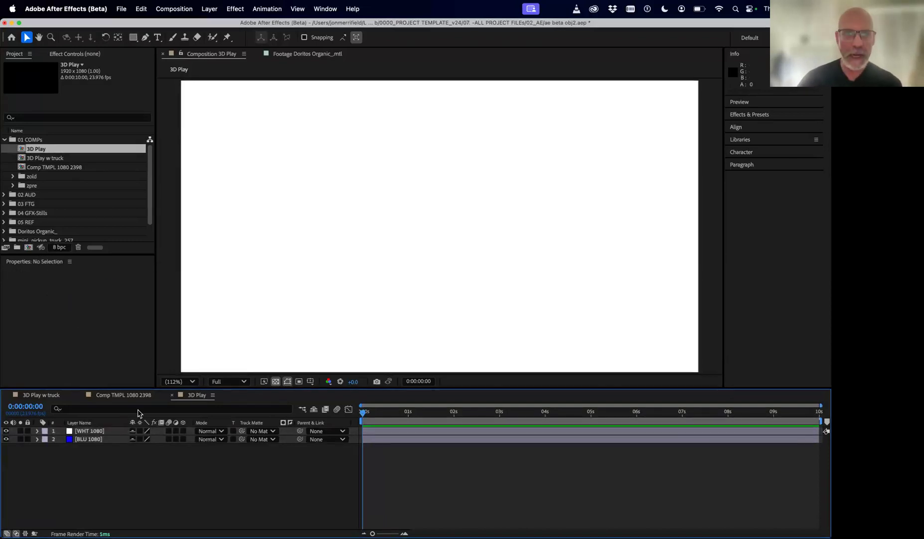
{"action": "left_click", "coordinate": [79, 432]}
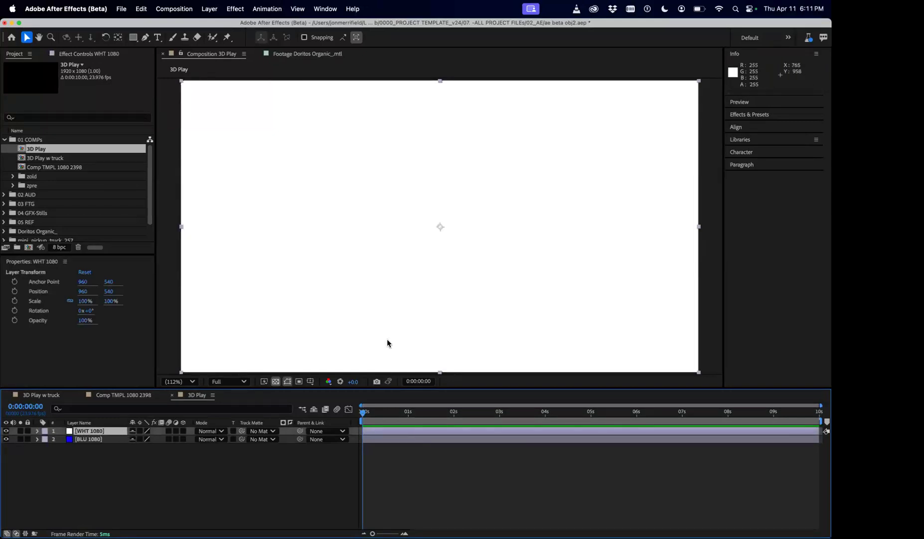
{"action": "key", "text": "s"}
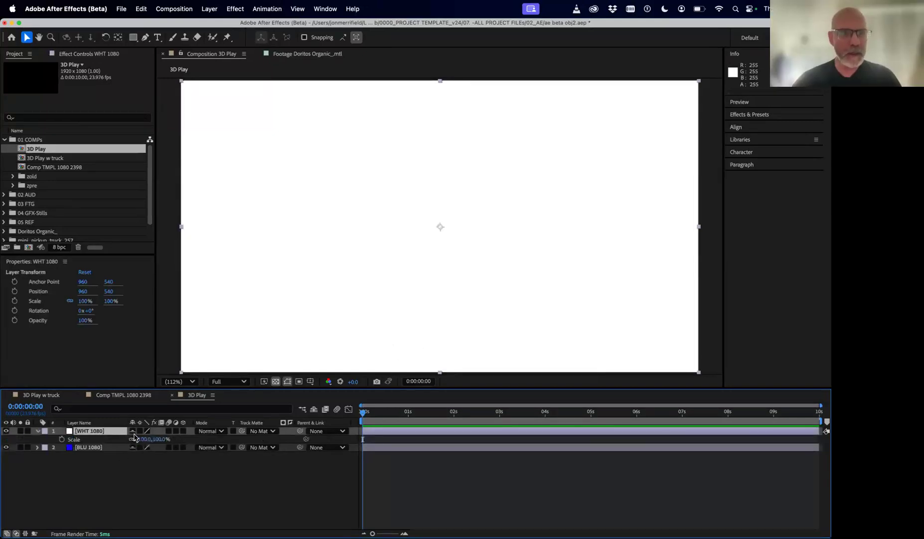
{"action": "left_click_drag", "start_coordinate": [144, 443], "coordinate": [122, 439]}
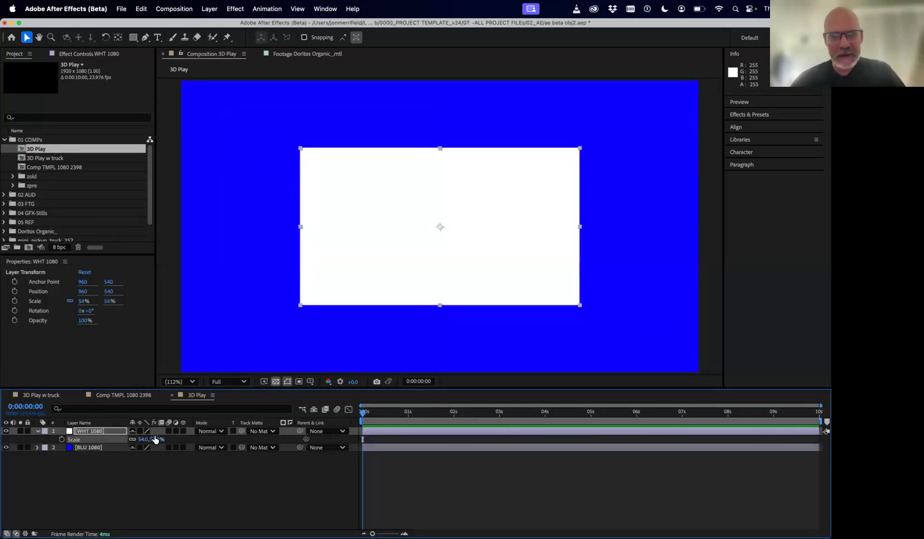
{"action": "key", "text": "r"}
{"action": "left_click_drag", "start_coordinate": [143, 441], "coordinate": [171, 408]}
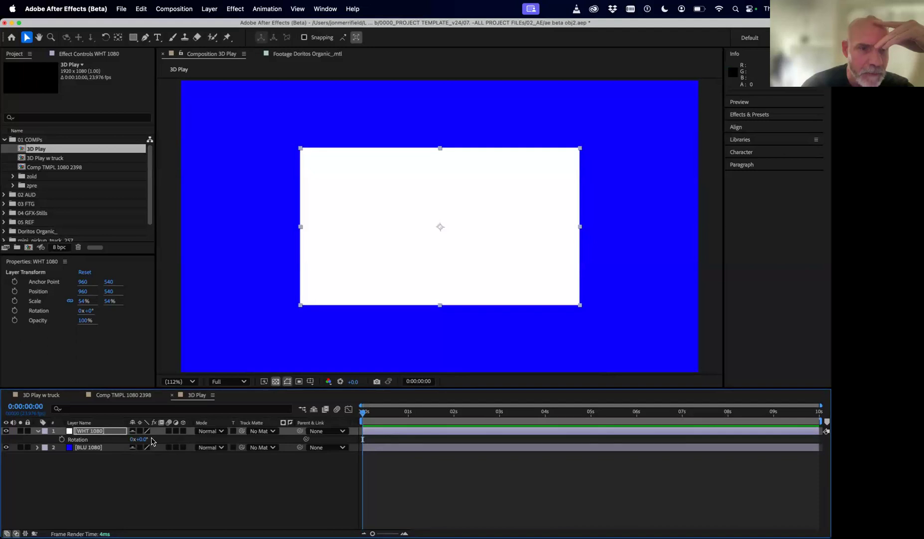
Step: Make WHT 1080 3D and try a -64° Y rotation, then undo back to 2D
{"action": "left_click", "coordinate": [92, 434]}
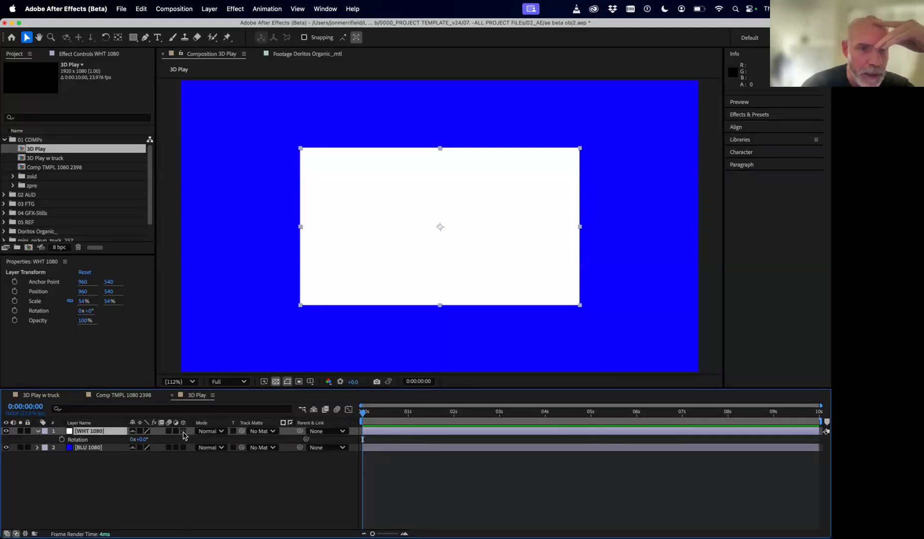
{"action": "left_click", "coordinate": [183, 432]}
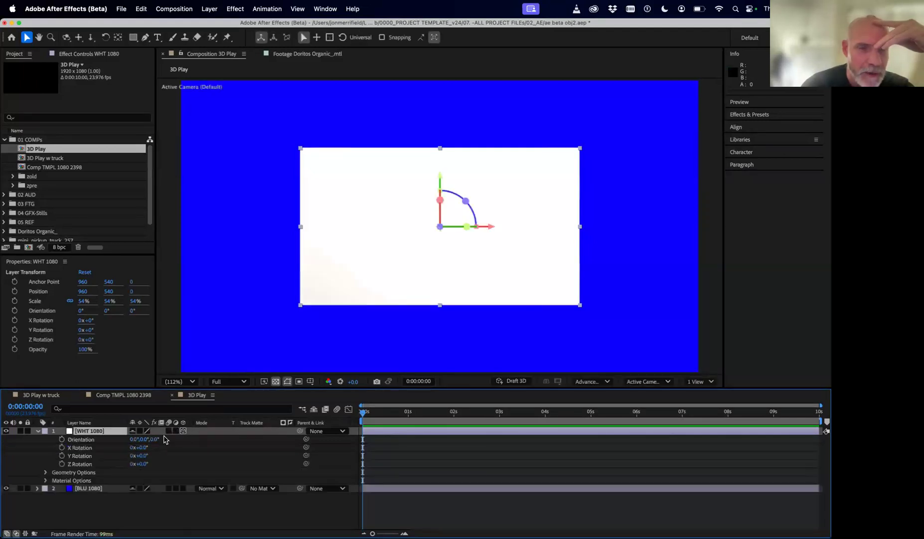
{"action": "mouse_move", "coordinate": [144, 456]}
{"action": "left_mouse_down"}
{"action": "mouse_move", "coordinate": [161, 455]}
{"action": "mouse_move", "coordinate": [116, 455]}
{"action": "mouse_move", "coordinate": [202, 446]}
{"action": "mouse_move", "coordinate": [104, 455]}
{"action": "mouse_move", "coordinate": [200, 451]}
{"action": "mouse_move", "coordinate": [136, 450]}
{"action": "left_mouse_up"}
{"action": "key", "text": "super+z"}
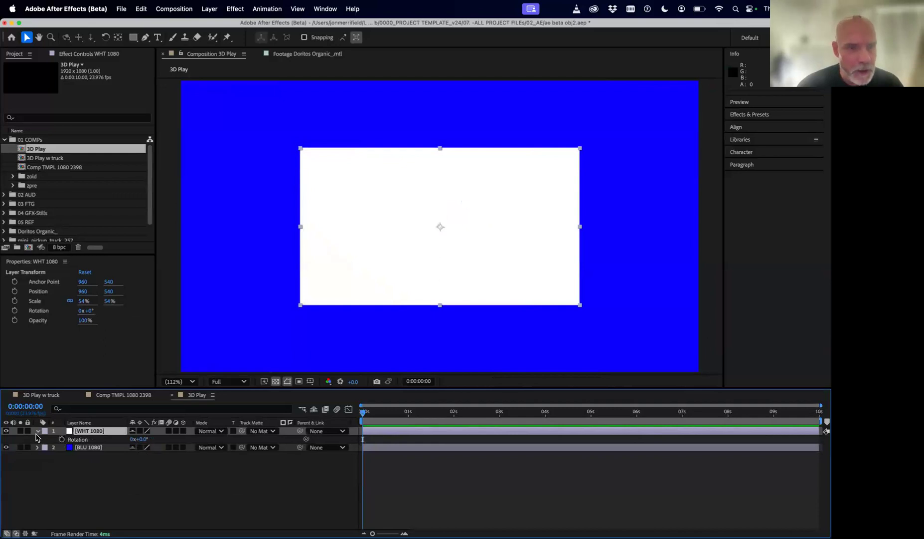
Step: Collapse and delete WHT 1080 so only BLU 1080 remains
{"action": "left_click", "coordinate": [38, 431]}
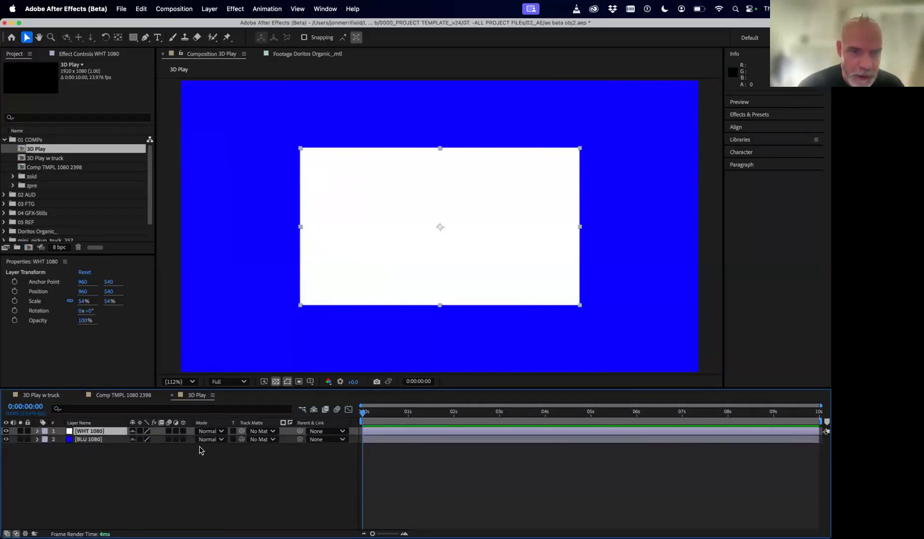
{"action": "left_click", "coordinate": [199, 465]}
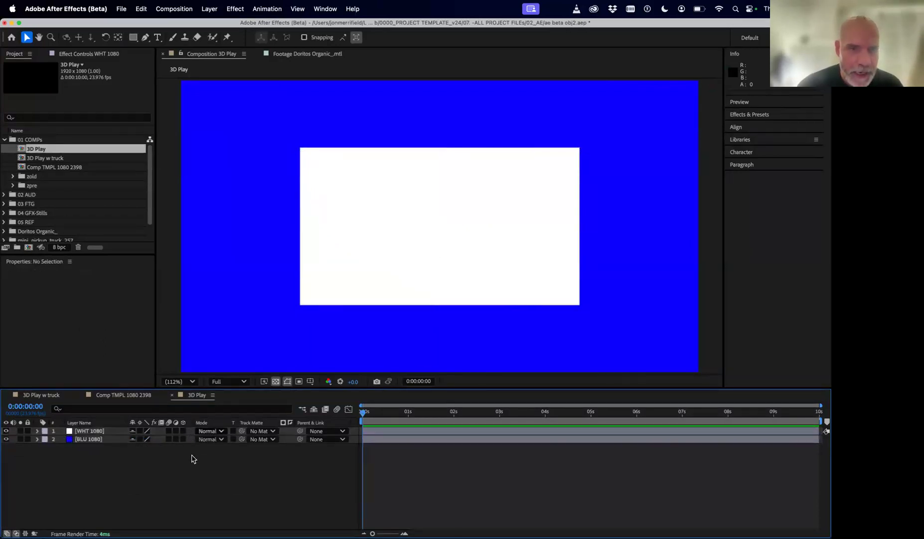
{"action": "left_click", "coordinate": [93, 431]}
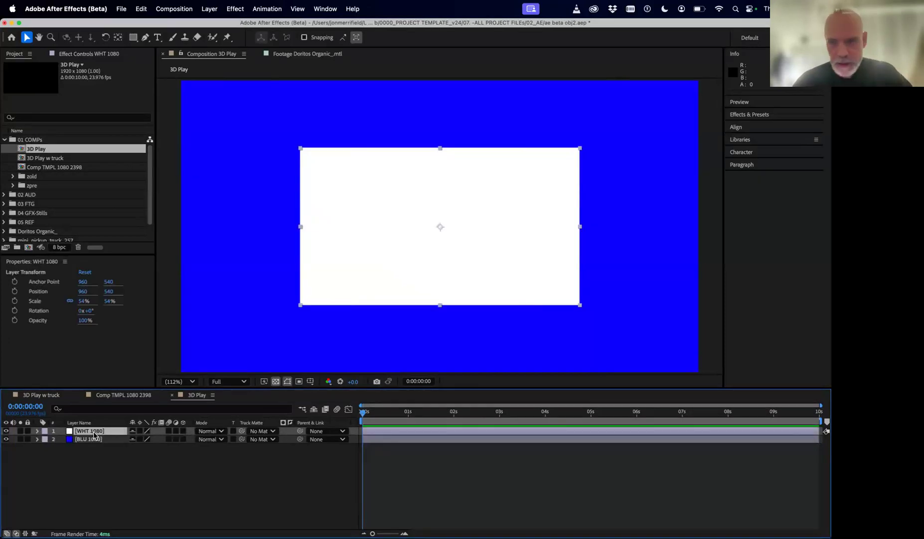
{"action": "key", "text": "Delete"}
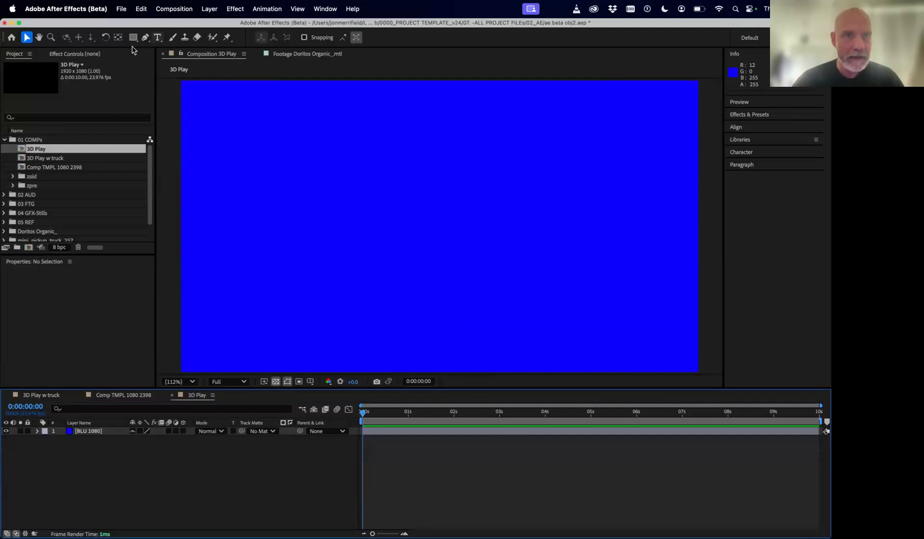
Step: Create a new text layer on the canvas reading FRONT
{"action": "left_click", "coordinate": [157, 37]}
{"action": "left_click", "coordinate": [345, 227]}
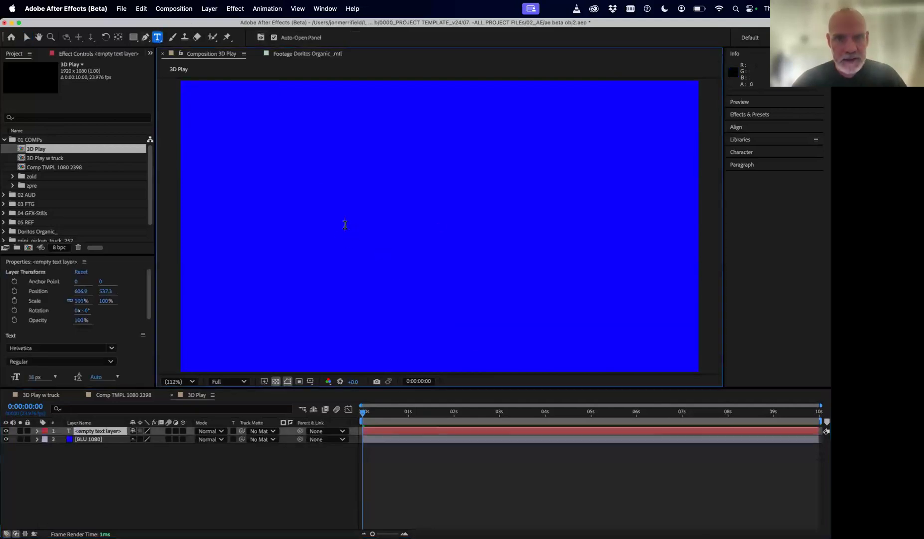
{"action": "type", "text": "FRONT"}
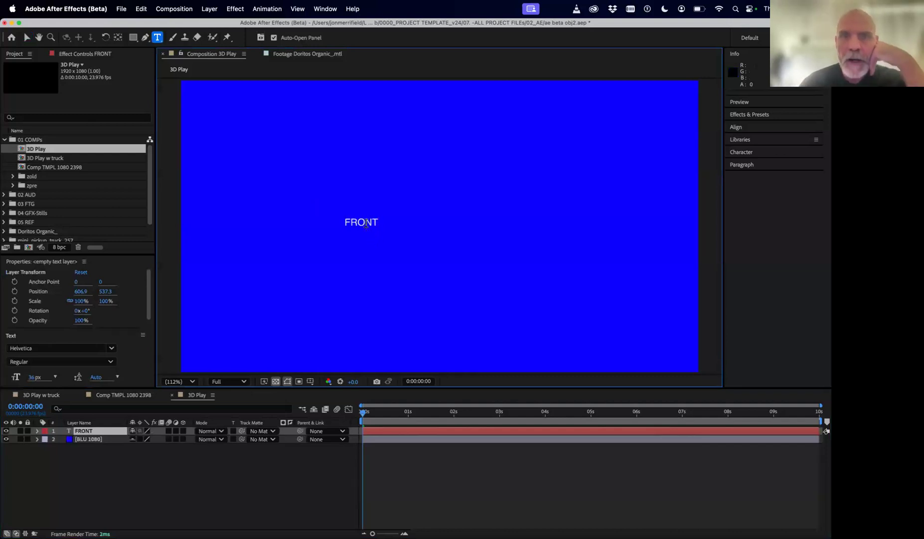
Step: Set the FRONT text's font size to 166 px in the Character panel
{"action": "left_click", "coordinate": [753, 153]}
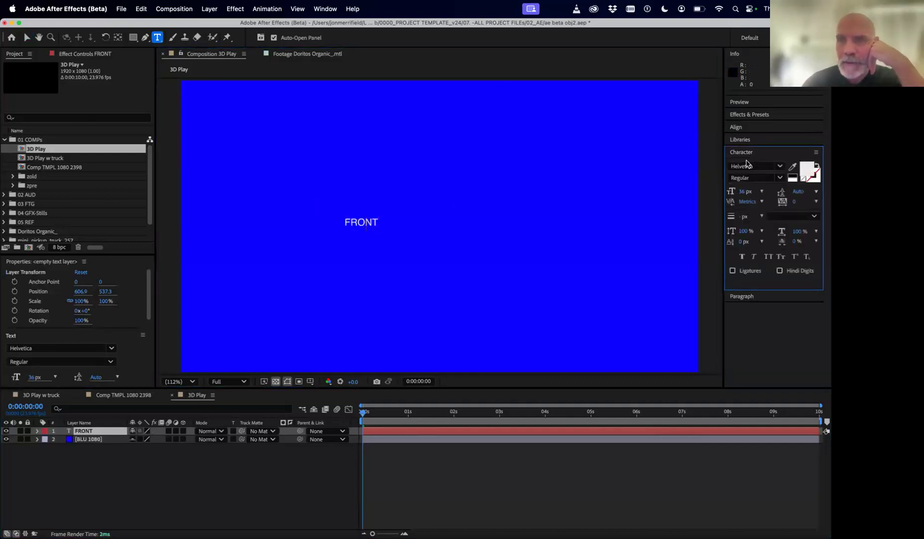
{"action": "left_click", "coordinate": [745, 191]}
{"action": "type", "text": "136"}
{"action": "key", "text": "Return"}
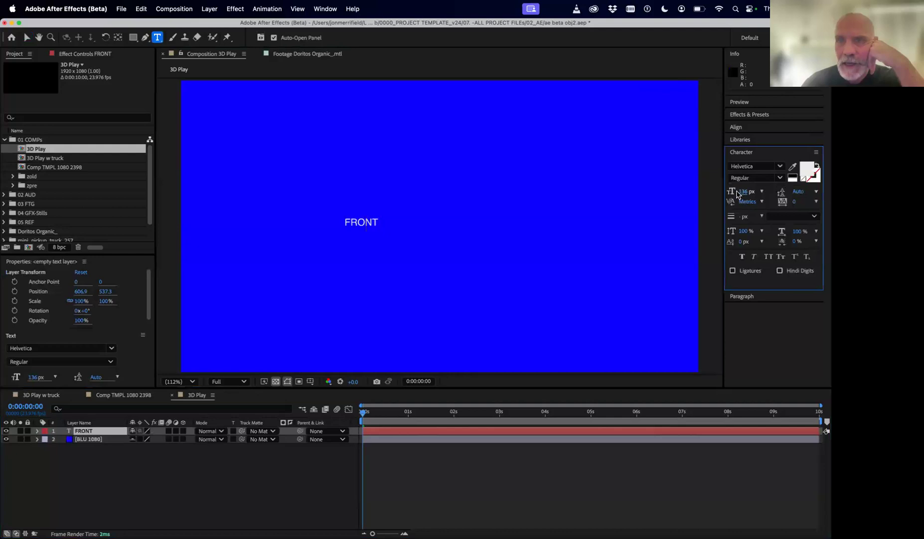
{"action": "left_click_drag", "start_coordinate": [744, 196], "coordinate": [763, 196]}
{"action": "double_click", "coordinate": [375, 228]}
{"action": "left_click_drag", "start_coordinate": [745, 192], "coordinate": [804, 189]}
Step: Centre FRONT horizontally and vertically in the comp, then deselect it
{"action": "left_click", "coordinate": [770, 127]}
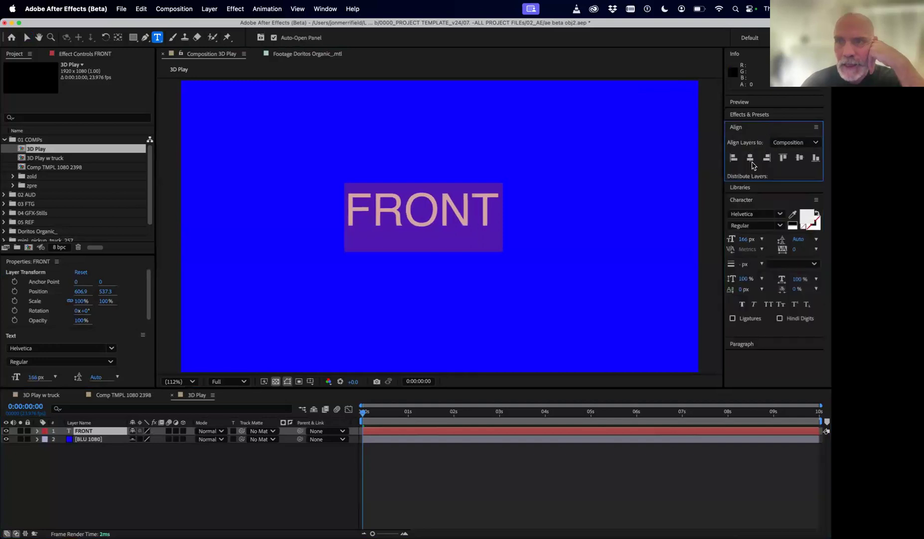
{"action": "left_click", "coordinate": [751, 158]}
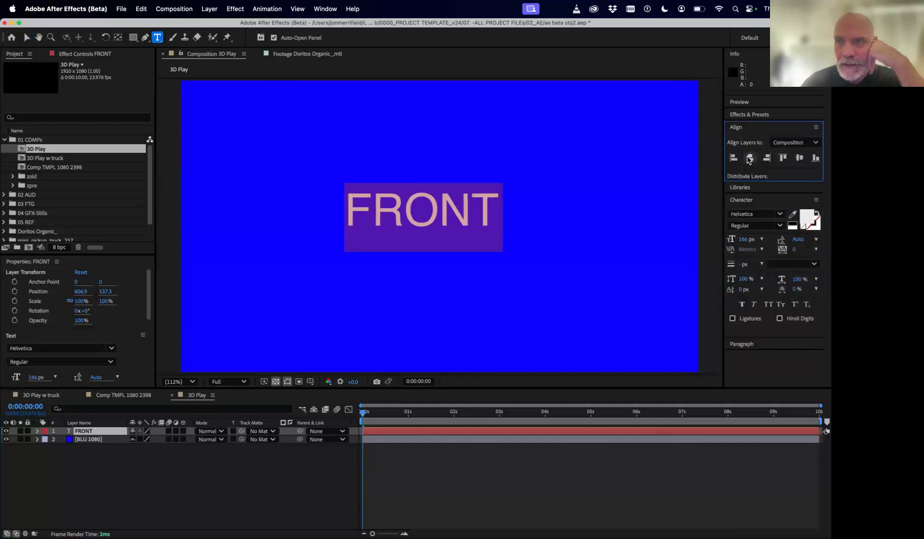
{"action": "left_click", "coordinate": [800, 158]}
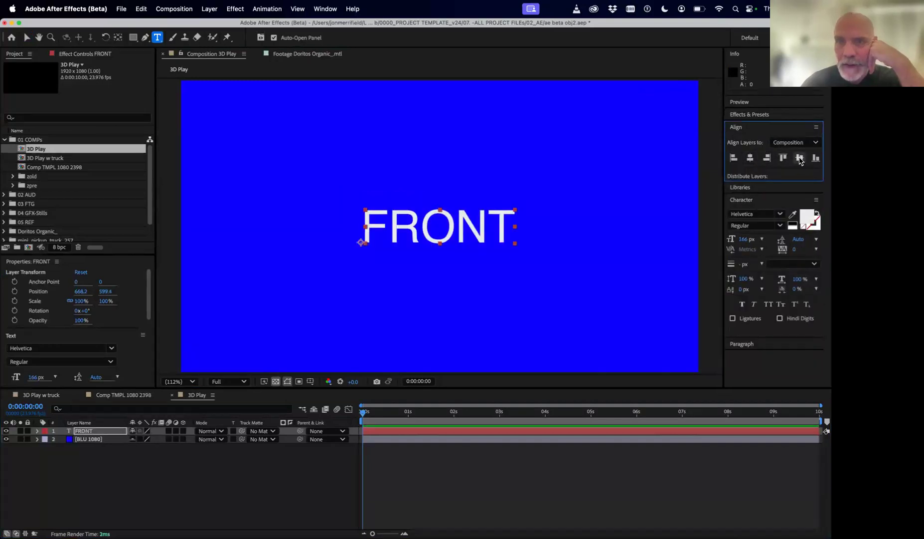
{"action": "left_click", "coordinate": [58, 505]}
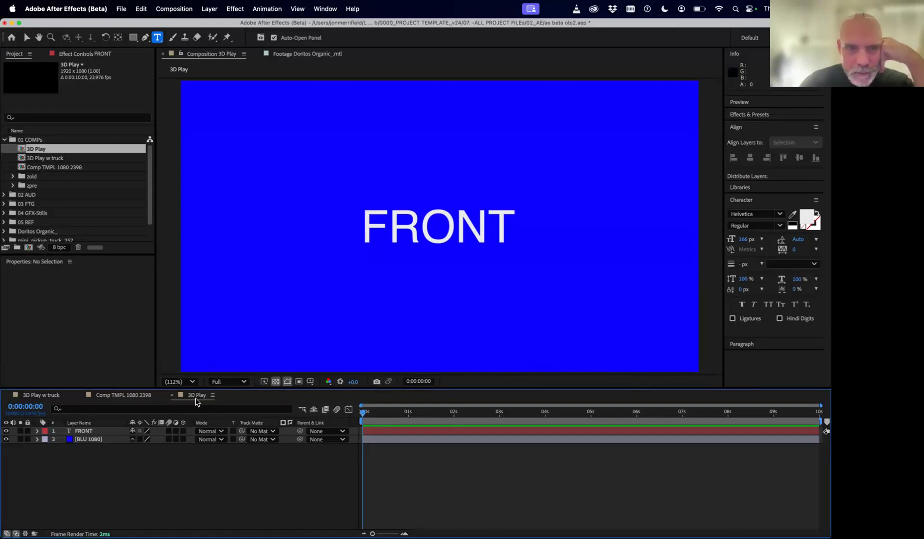
Step: Switch to the Comp TMPL 1080 2398 composition and back to 3D Play
{"action": "left_click", "coordinate": [112, 398]}
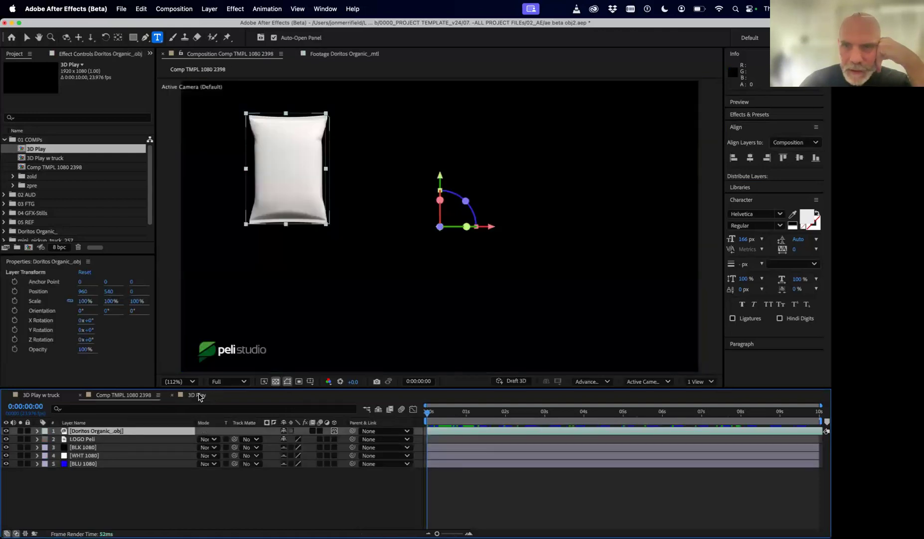
{"action": "left_click", "coordinate": [198, 395]}
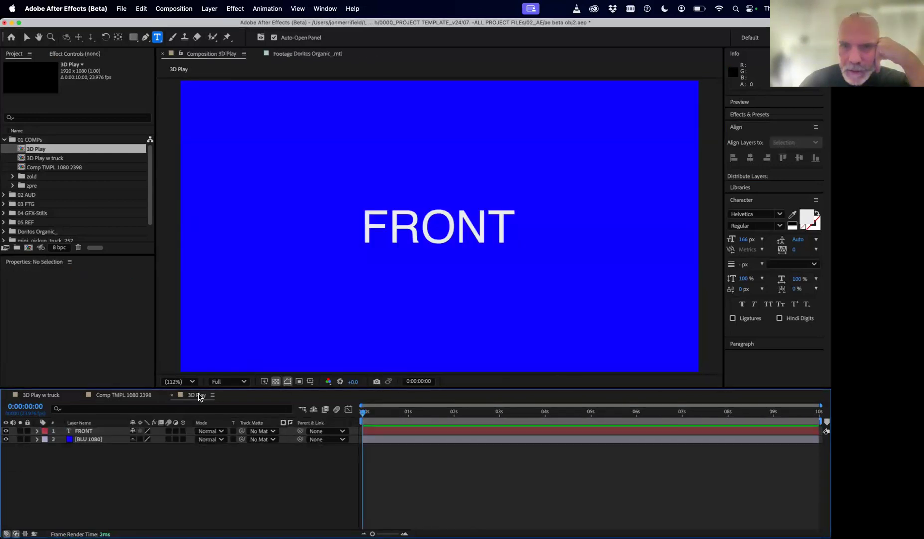
{"action": "left_click", "coordinate": [144, 399]}
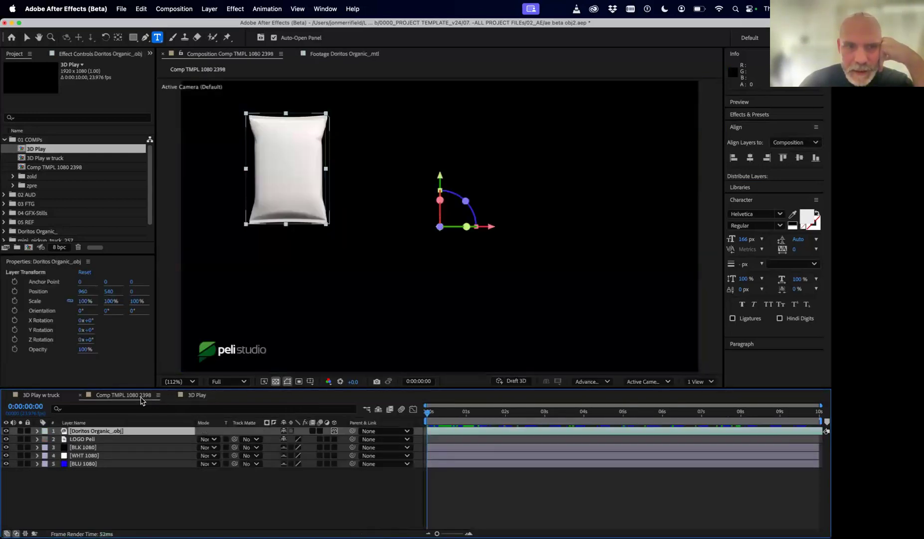
{"action": "left_click", "coordinate": [199, 395]}
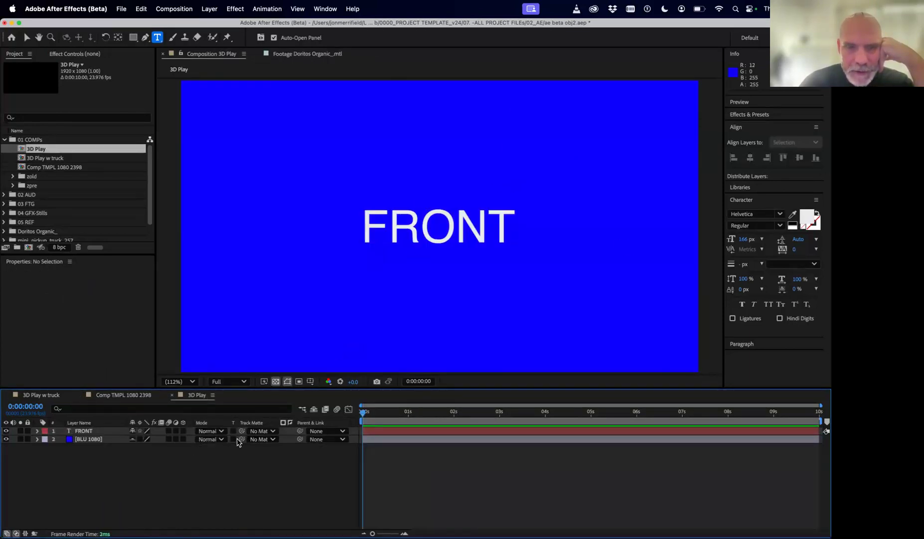
Step: Add a Two-Node 50mm Camera 1, accepting the 2D-layers warning
{"action": "right_click", "coordinate": [231, 470]}
{"action": "mouse_move", "coordinate": [256, 410]}
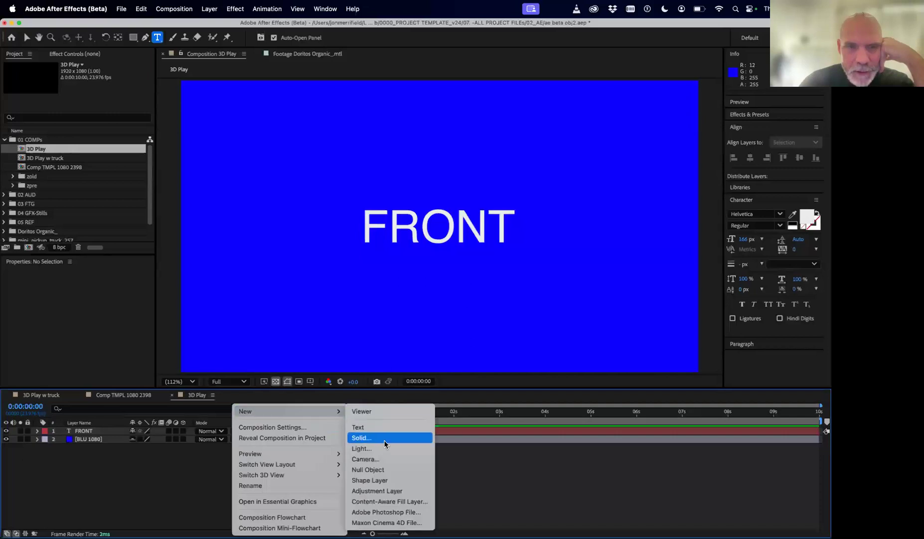
{"action": "left_click", "coordinate": [384, 464]}
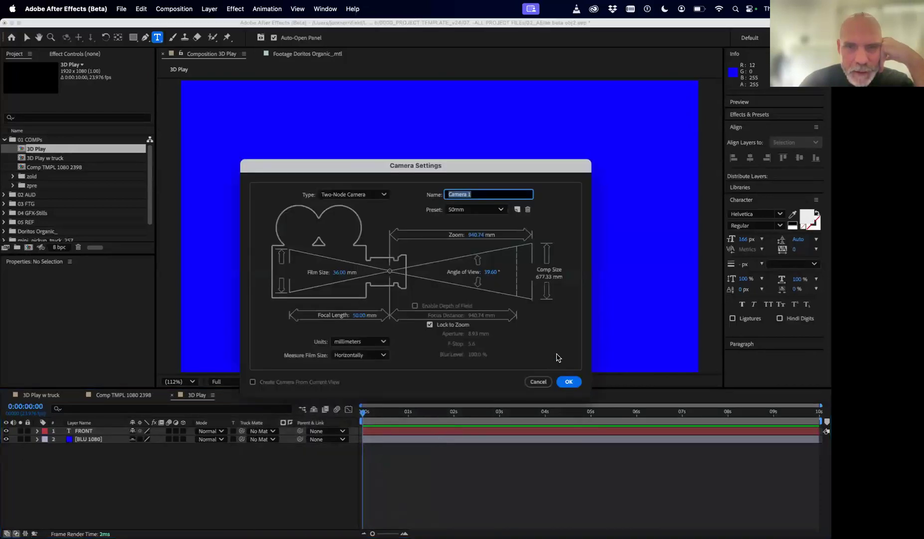
{"action": "left_click", "coordinate": [570, 382]}
{"action": "left_click", "coordinate": [503, 330]}
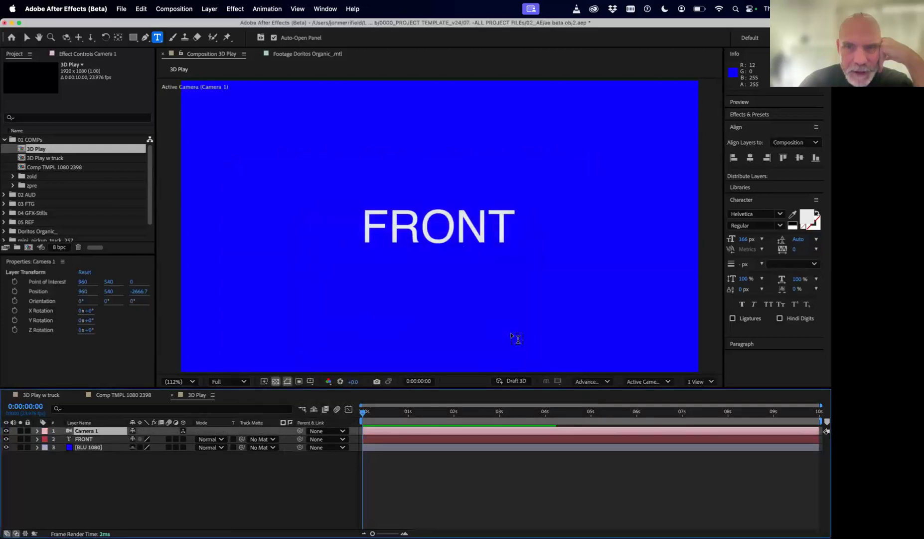
Step: Switch to Custom View 1, make BLU 1080 a 3D layer and orbit around it
{"action": "left_click", "coordinate": [657, 383]}
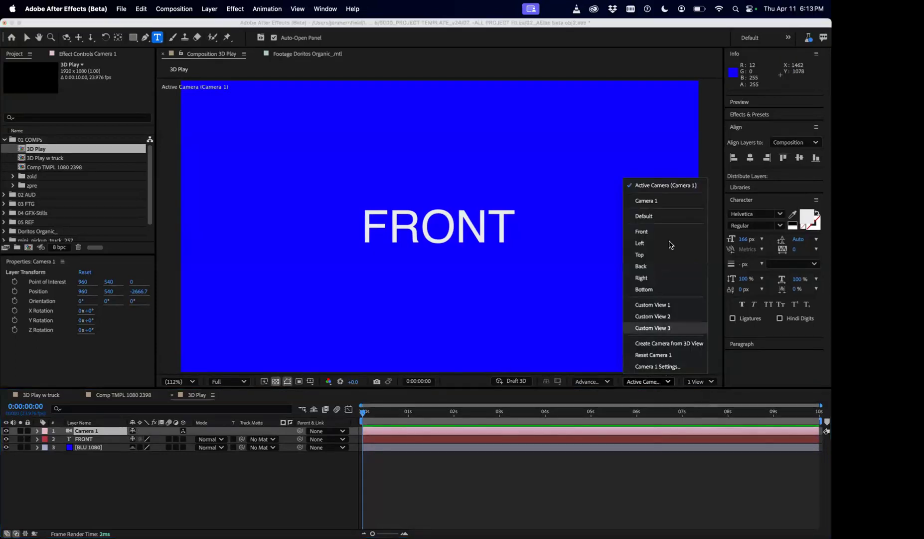
{"action": "left_click", "coordinate": [665, 305]}
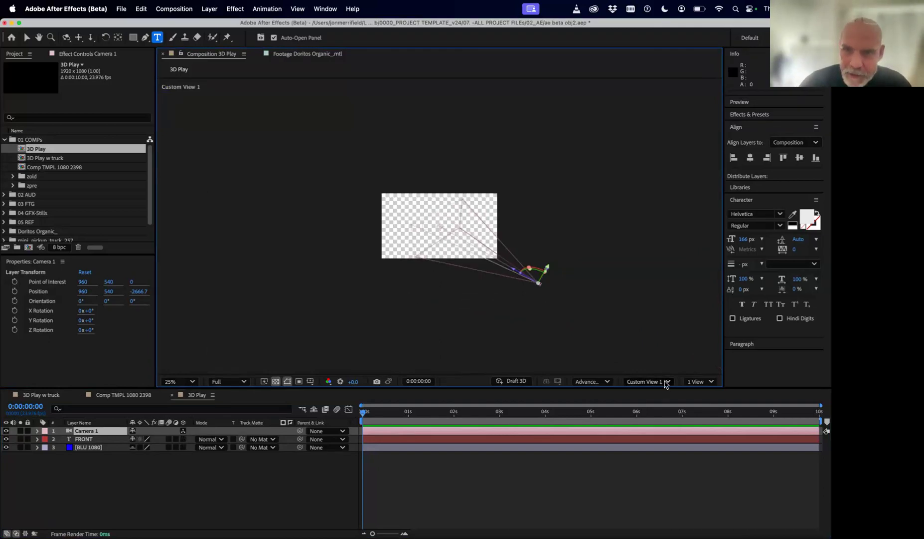
{"action": "left_click", "coordinate": [183, 446]}
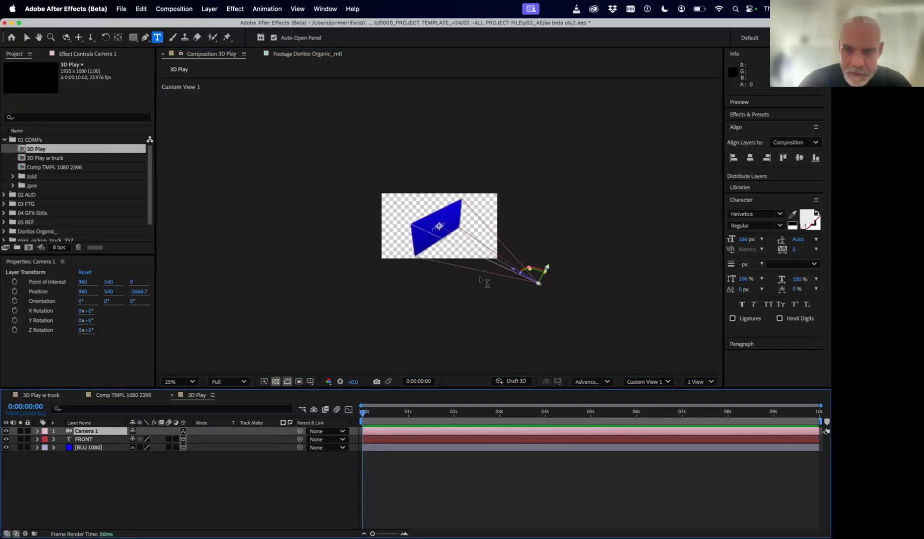
{"action": "key", "text": "shift+slash"}
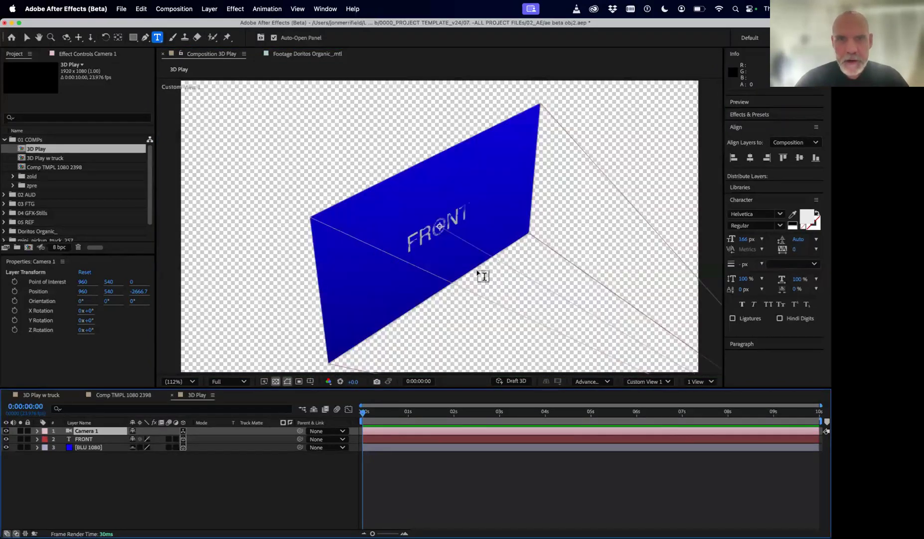
{"action": "key", "text": "c"}
{"action": "left_click_drag", "start_coordinate": [549, 268], "coordinate": [551, 246]}
{"action": "key", "text": "c"}
{"action": "key", "text": "c"}
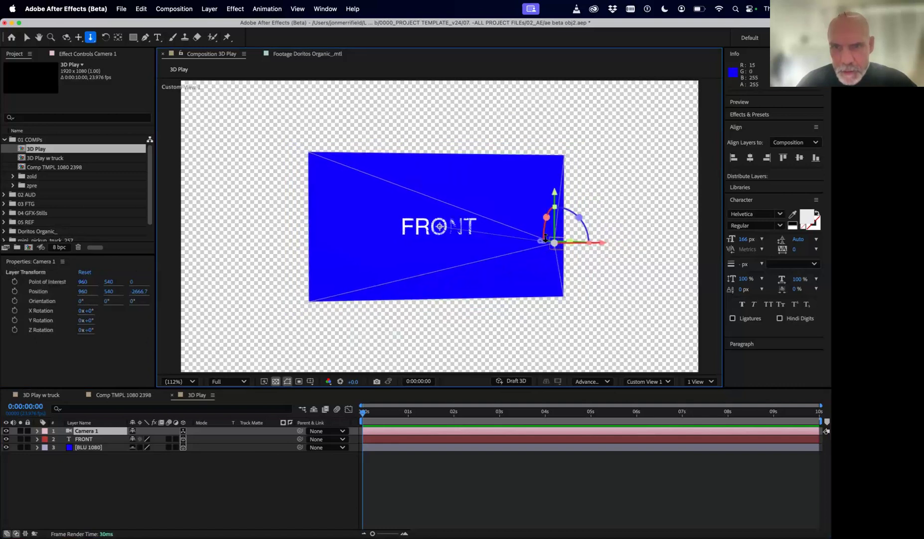
{"action": "key", "text": "c"}
{"action": "left_click_drag", "start_coordinate": [450, 252], "coordinate": [473, 248]}
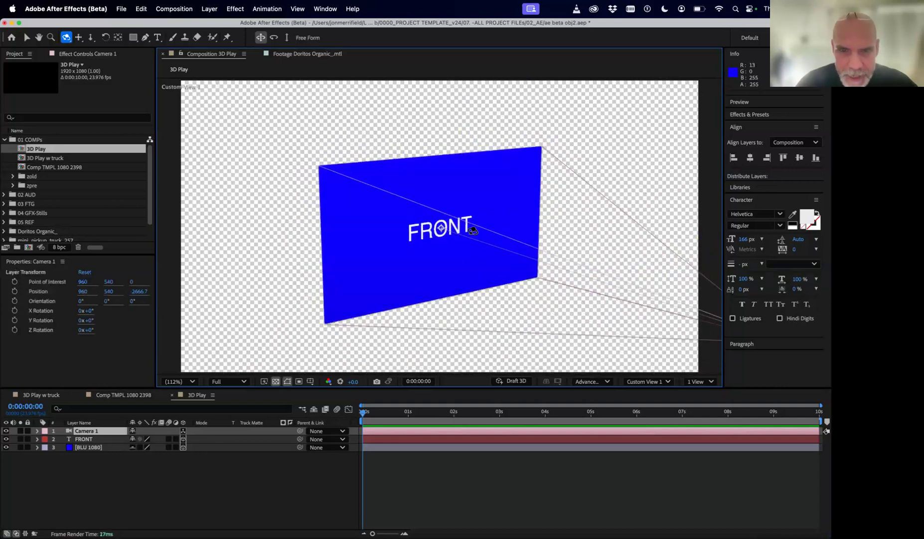
{"action": "left_click_drag", "start_coordinate": [485, 301], "coordinate": [458, 285]}
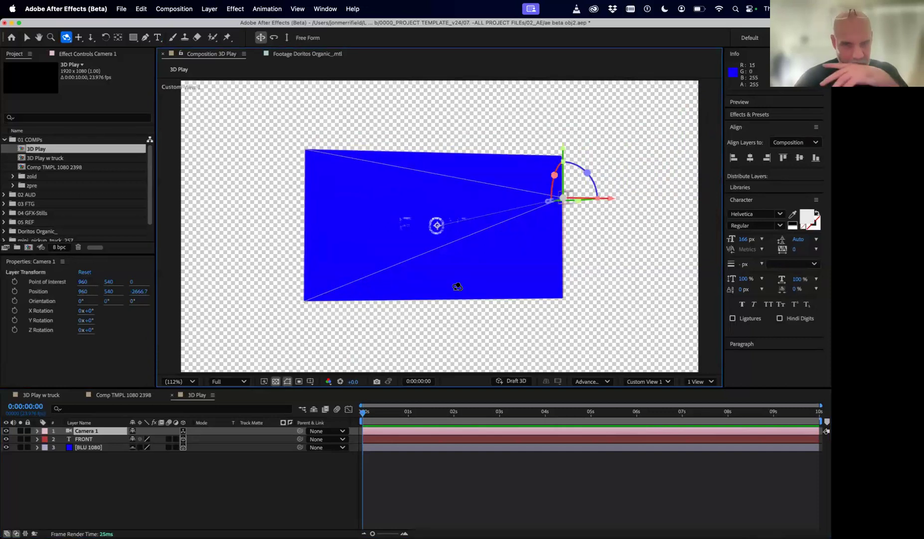
{"action": "left_click_drag", "start_coordinate": [431, 290], "coordinate": [450, 270]}
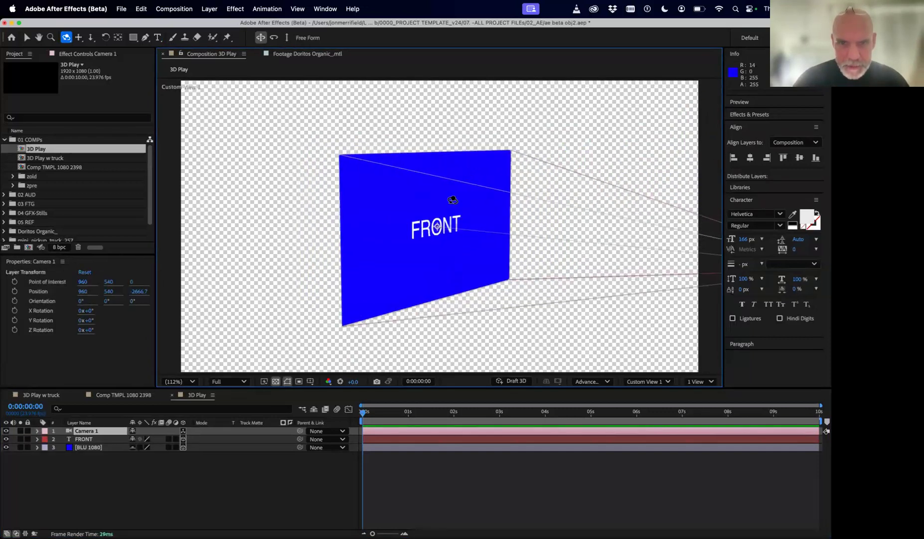
Step: Reveal FRONT's scale and position, try 128% scale, then undo back to 100%
{"action": "left_click", "coordinate": [96, 440]}
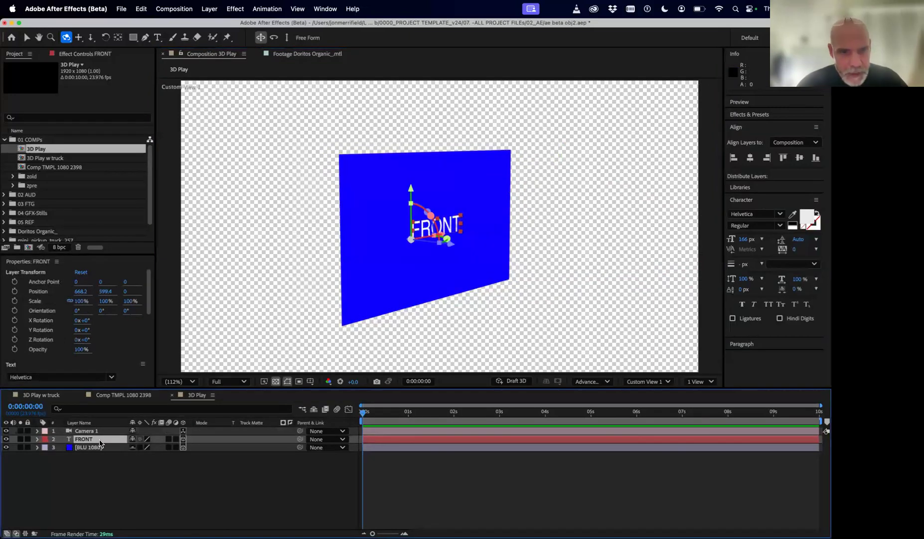
{"action": "key", "text": "s"}
{"action": "left_click_drag", "start_coordinate": [148, 447], "coordinate": [121, 438]}
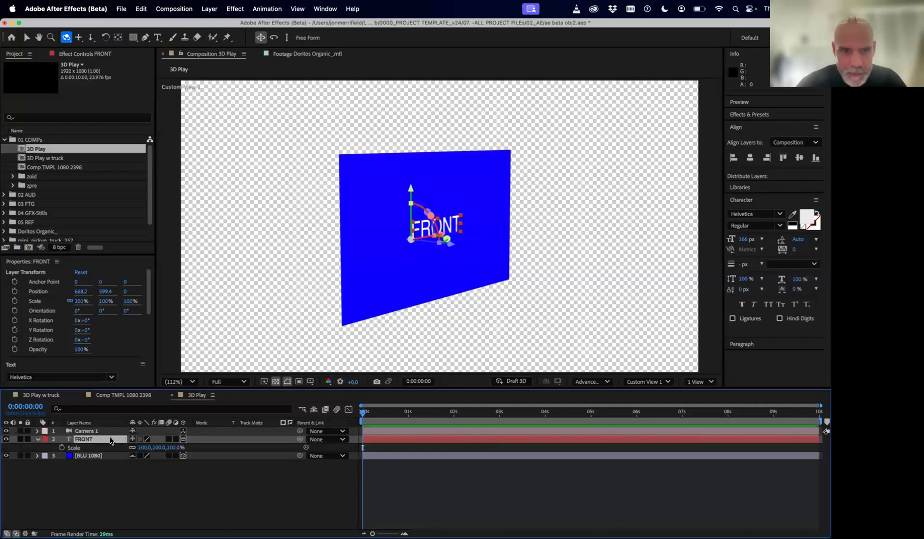
{"action": "key", "text": "shift+p"}
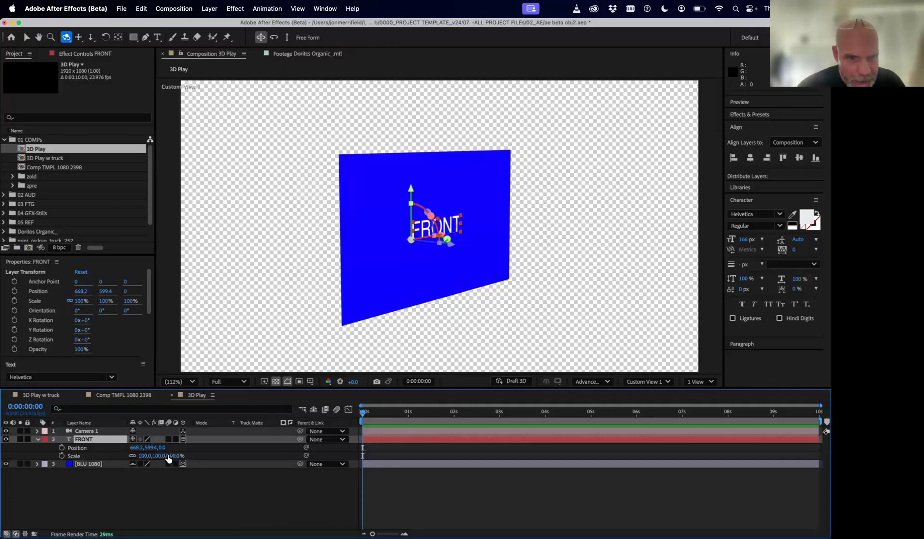
{"action": "left_click_drag", "start_coordinate": [144, 456], "coordinate": [184, 440]}
{"action": "key", "text": "super+z"}
{"action": "key", "text": "super+z"}
Step: Orbit to see the blue plane edge-on and show the background as black
{"action": "mouse_move", "coordinate": [450, 295]}
{"action": "left_mouse_down"}
{"action": "mouse_move", "coordinate": [491, 301]}
{"action": "mouse_move", "coordinate": [492, 310]}
{"action": "mouse_move", "coordinate": [386, 303]}
{"action": "mouse_move", "coordinate": [308, 281]}
{"action": "mouse_move", "coordinate": [309, 297]}
{"action": "mouse_move", "coordinate": [384, 308]}
{"action": "mouse_move", "coordinate": [440, 301]}
{"action": "mouse_move", "coordinate": [469, 276]}
{"action": "mouse_move", "coordinate": [458, 305]}
{"action": "mouse_move", "coordinate": [505, 304]}
{"action": "mouse_move", "coordinate": [462, 288]}
{"action": "mouse_move", "coordinate": [422, 289]}
{"action": "mouse_move", "coordinate": [405, 300]}
{"action": "mouse_move", "coordinate": [438, 292]}
{"action": "left_mouse_up"}
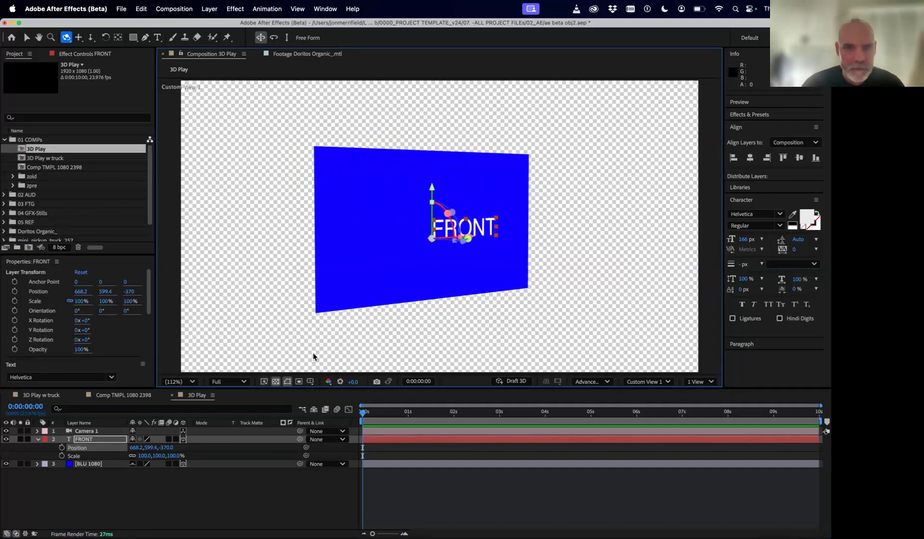
{"action": "left_click", "coordinate": [274, 382]}
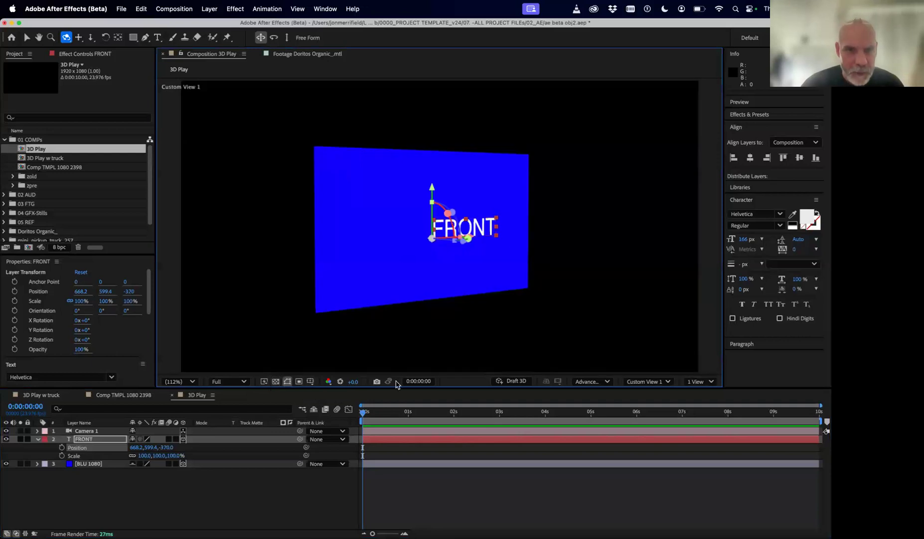
{"action": "left_click", "coordinate": [656, 386]}
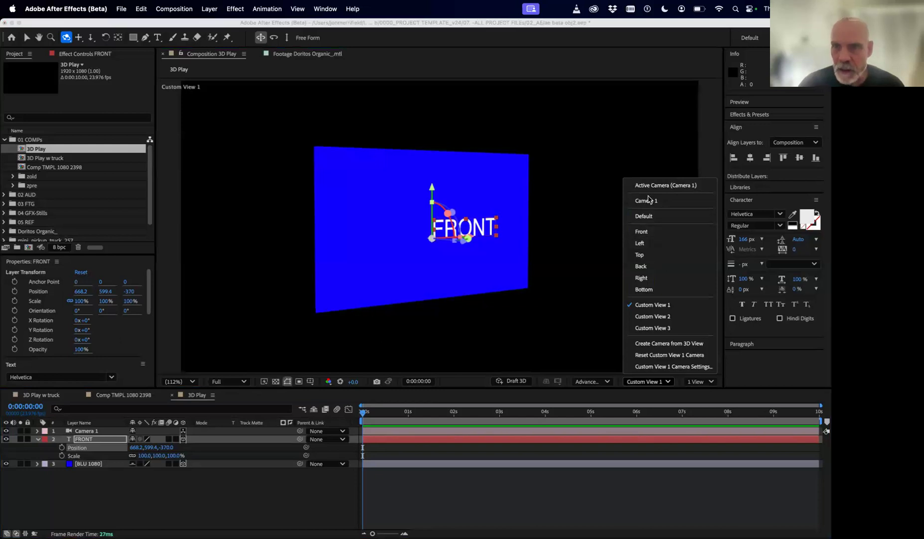
Step: View through Active Camera (Camera 1) and collapse the FRONT layer's properties
{"action": "left_click", "coordinate": [667, 185]}
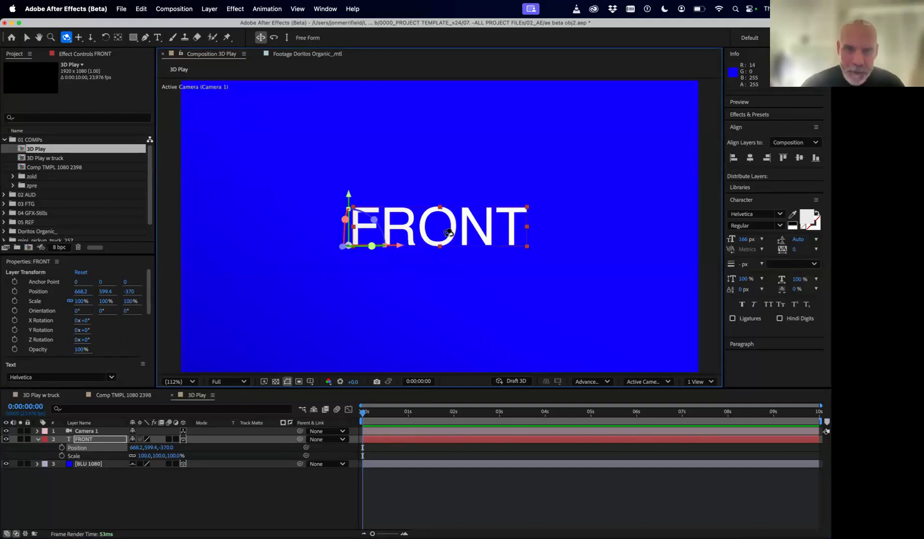
{"action": "key", "text": "F4"}
{"action": "key", "text": "F4"}
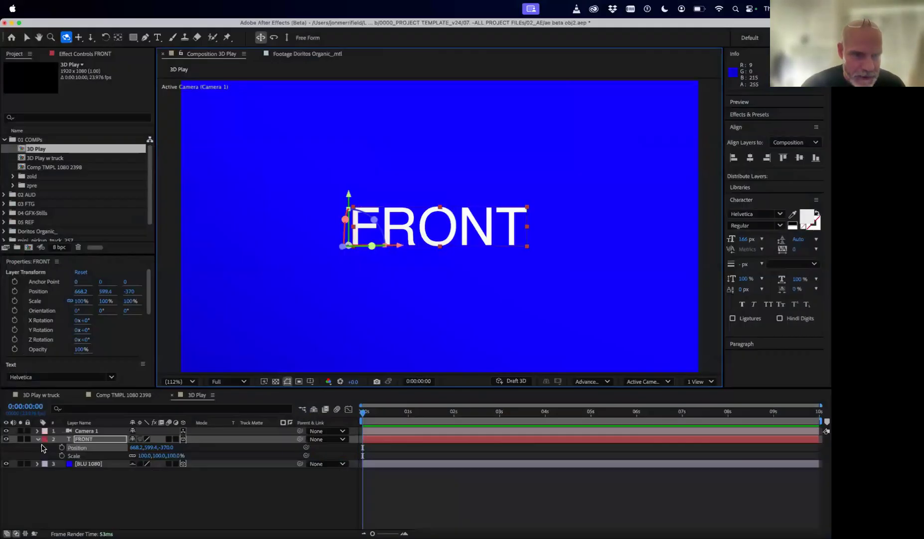
{"action": "left_click", "coordinate": [38, 441]}
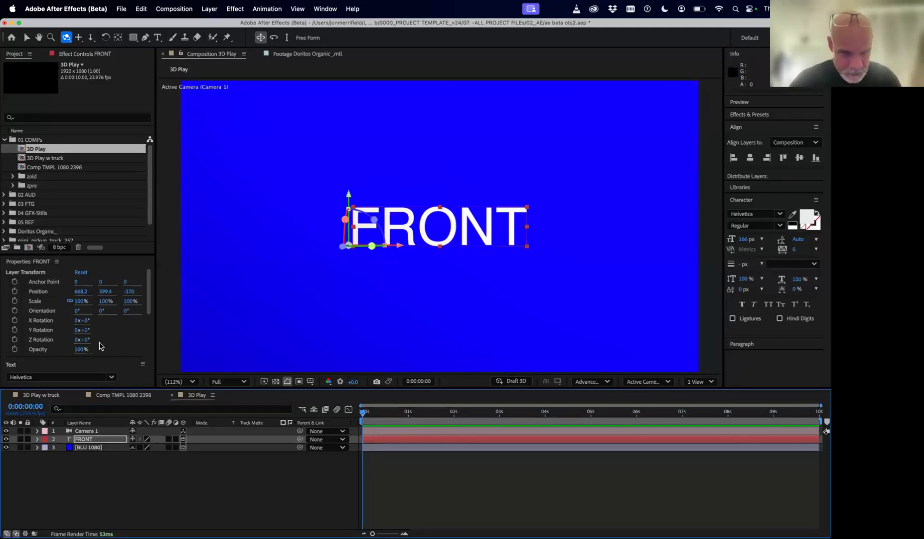
Step: Add Spot Light 1 and drag it right to 1224.8, 525.6, -666.7
{"action": "left_click", "coordinate": [139, 493]}
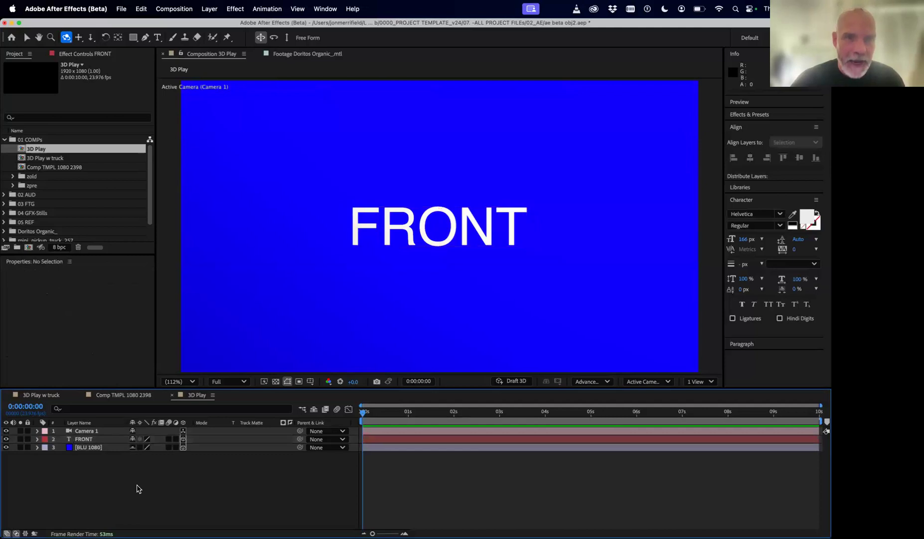
{"action": "right_click", "coordinate": [138, 488]}
{"action": "mouse_move", "coordinate": [183, 413]}
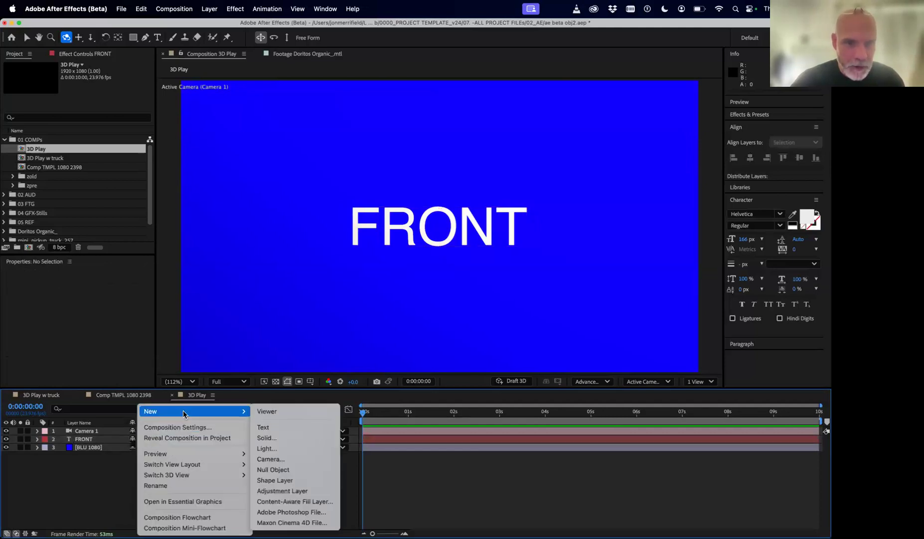
{"action": "left_click", "coordinate": [301, 451]}
{"action": "left_click", "coordinate": [422, 189]}
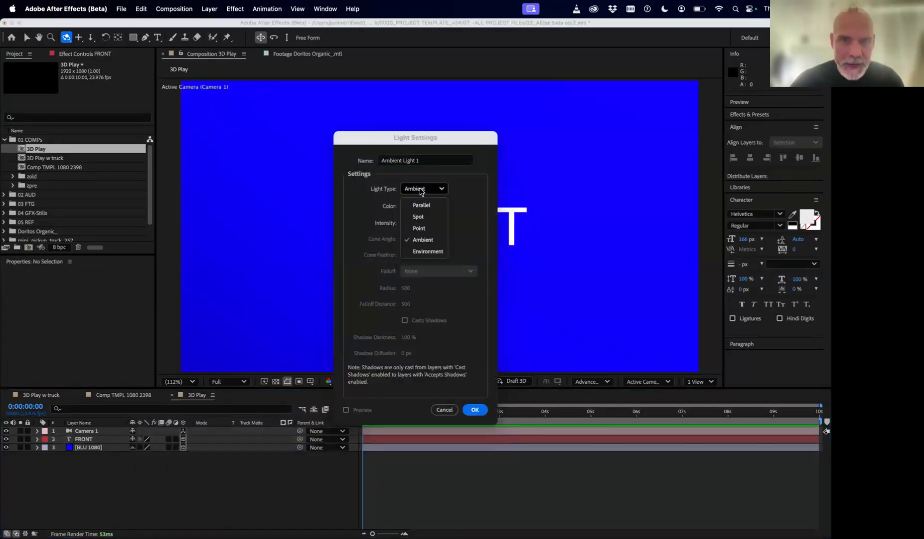
{"action": "left_click", "coordinate": [418, 217]}
{"action": "left_click", "coordinate": [474, 408]}
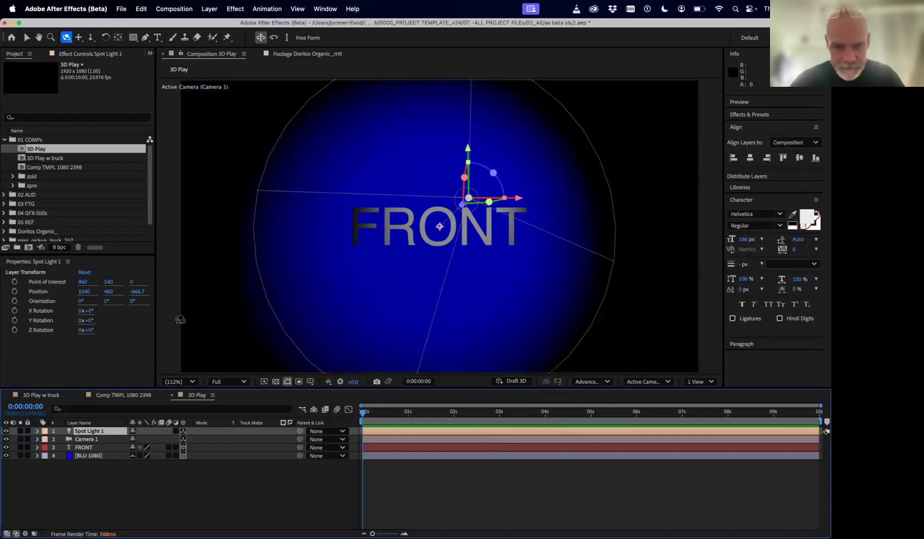
{"action": "key", "text": "v"}
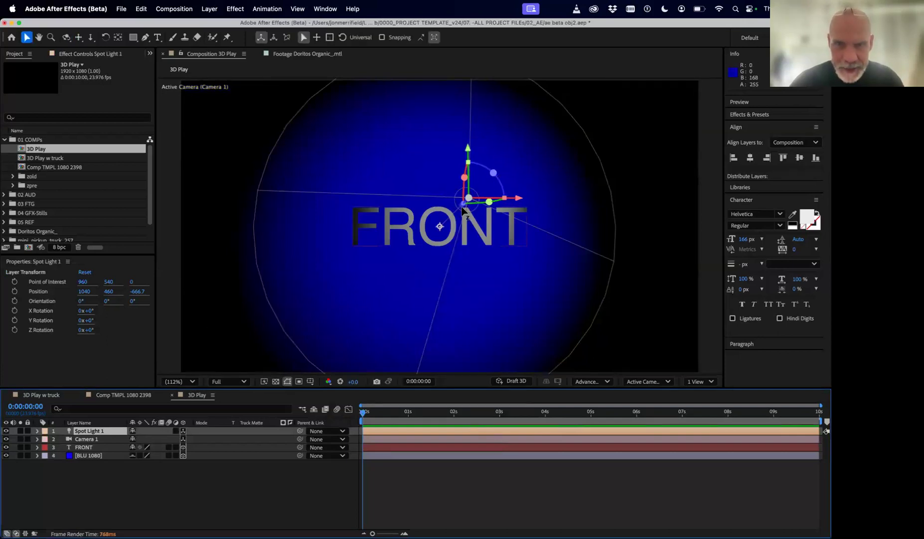
{"action": "left_click_drag", "start_coordinate": [461, 204], "coordinate": [514, 224]}
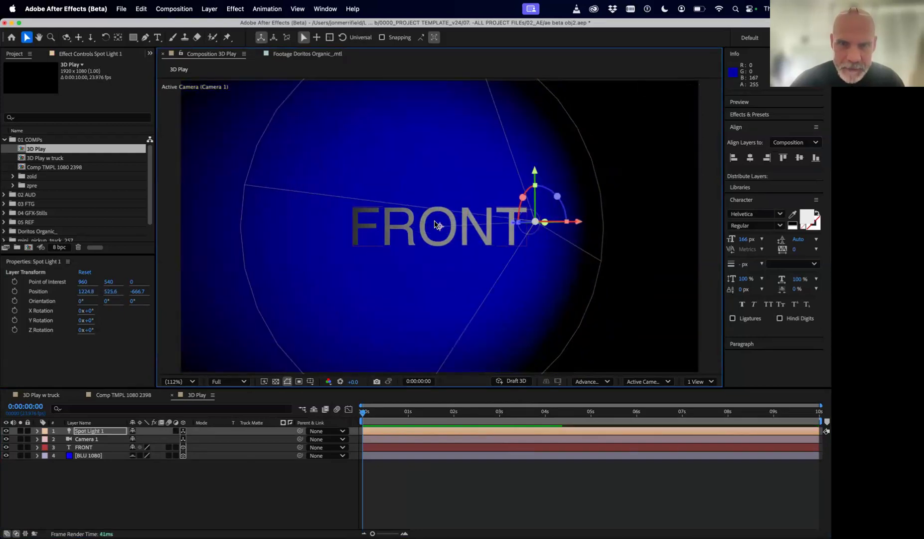
Step: In Custom View 1, orbit side-on and push Spot Light 1 further back in depth
{"action": "left_click", "coordinate": [655, 382]}
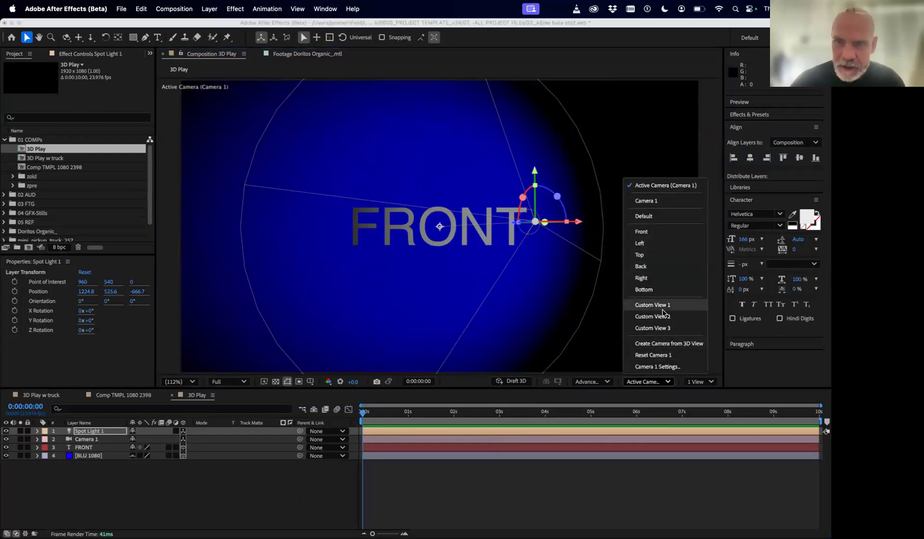
{"action": "left_click", "coordinate": [666, 312]}
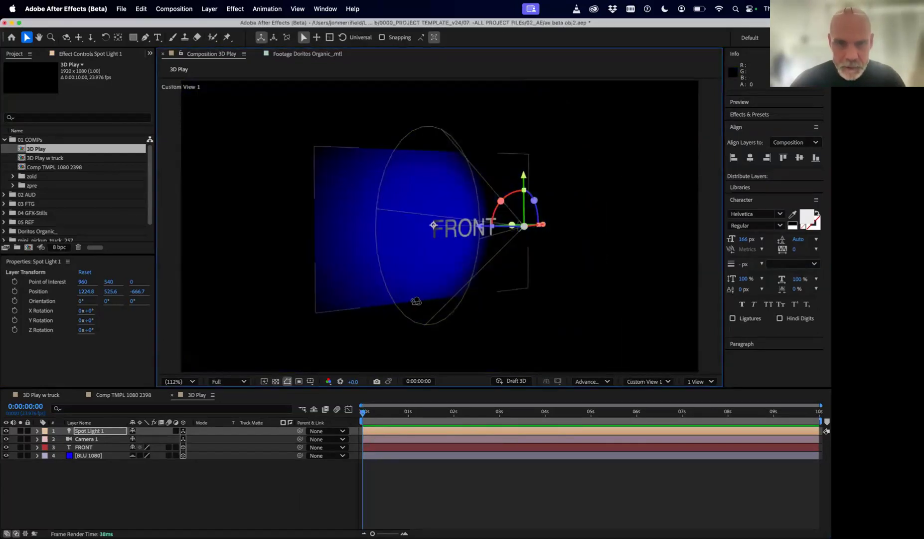
{"action": "key", "text": "c"}
{"action": "mouse_move", "coordinate": [447, 299]}
{"action": "left_mouse_down"}
{"action": "mouse_move", "coordinate": [479, 299]}
{"action": "mouse_move", "coordinate": [454, 297]}
{"action": "left_mouse_up"}
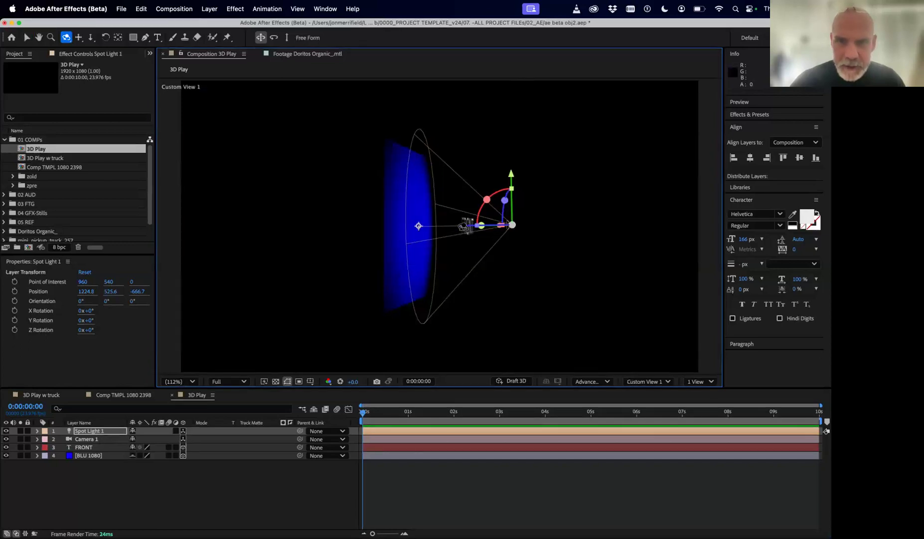
{"action": "key", "text": "v"}
{"action": "left_click_drag", "start_coordinate": [467, 231], "coordinate": [544, 239]}
Step: Place Spot Light 1 at 1108.4, 513.4, -1365.6 aimed at FRONT, then return to Camera 1
{"action": "key", "text": "c"}
{"action": "left_click_drag", "start_coordinate": [611, 270], "coordinate": [580, 303]}
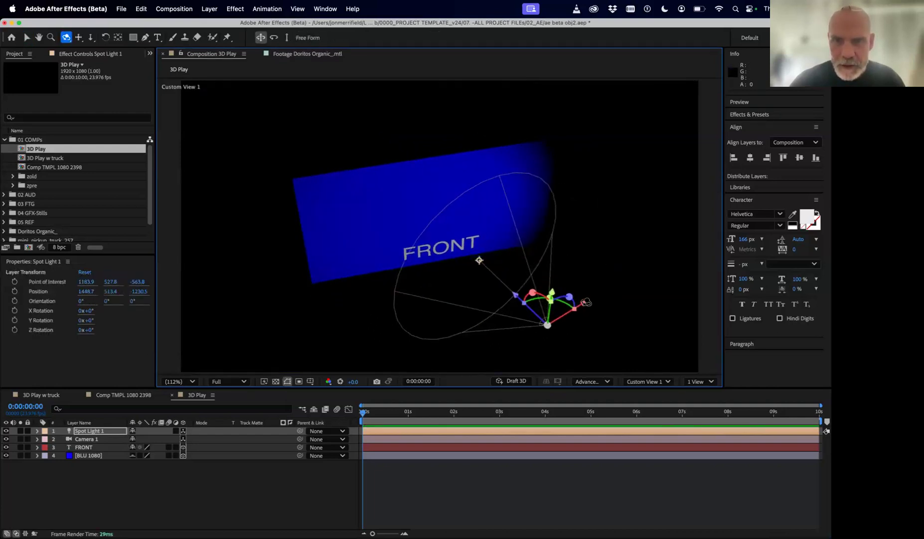
{"action": "key", "text": "v"}
{"action": "left_click_drag", "start_coordinate": [587, 302], "coordinate": [543, 329]}
{"action": "left_click_drag", "start_coordinate": [437, 286], "coordinate": [461, 278]}
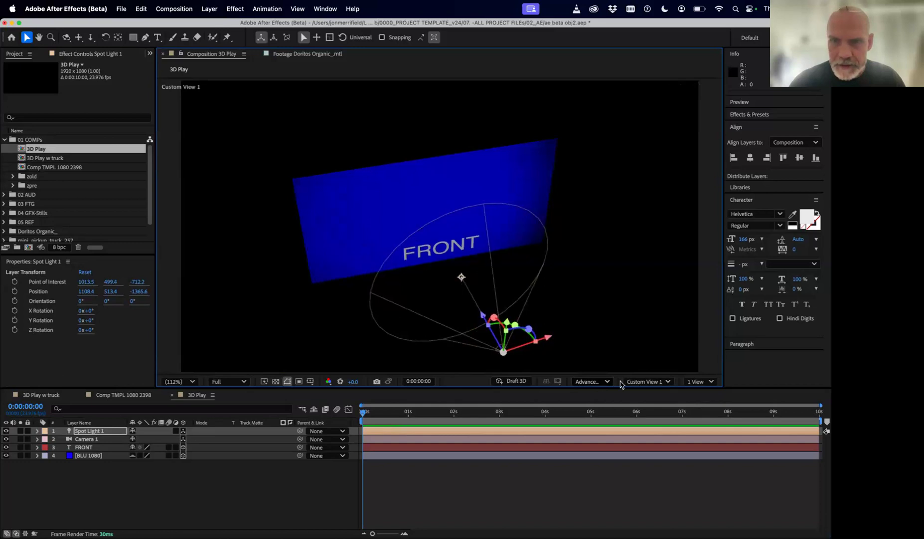
{"action": "left_click", "coordinate": [659, 382]}
{"action": "left_click", "coordinate": [664, 186]}
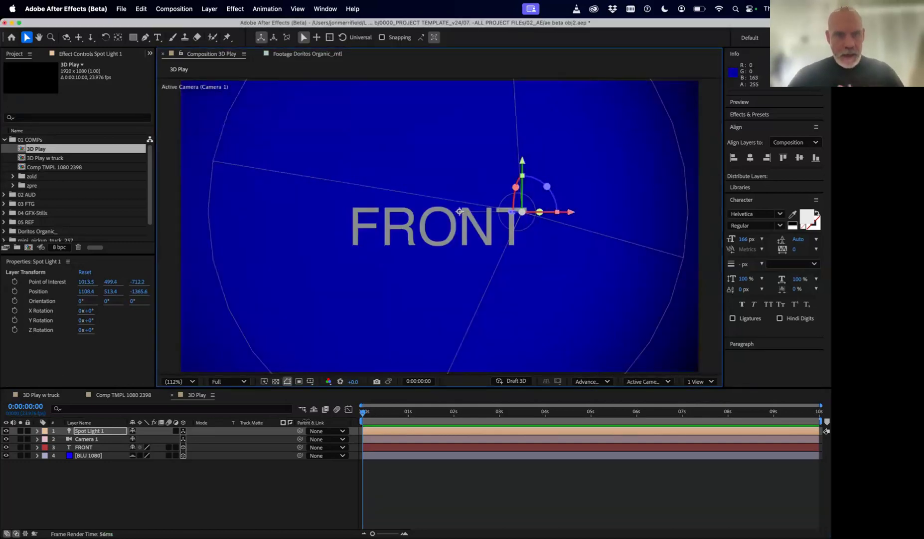
Step: Inspect Spot Light 1's Light Options and Transform properties, then collapse them
{"action": "left_click", "coordinate": [85, 447]}
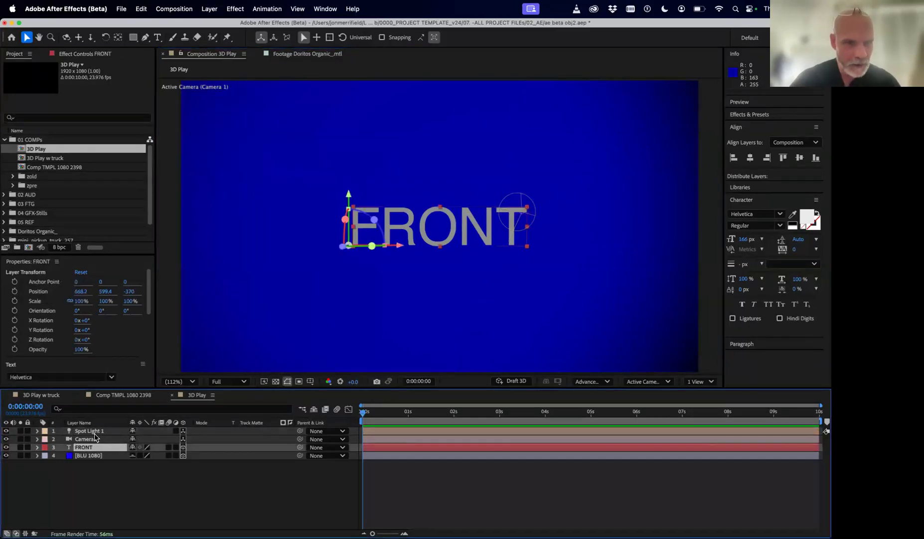
{"action": "left_click", "coordinate": [95, 432]}
{"action": "left_click", "coordinate": [38, 431]}
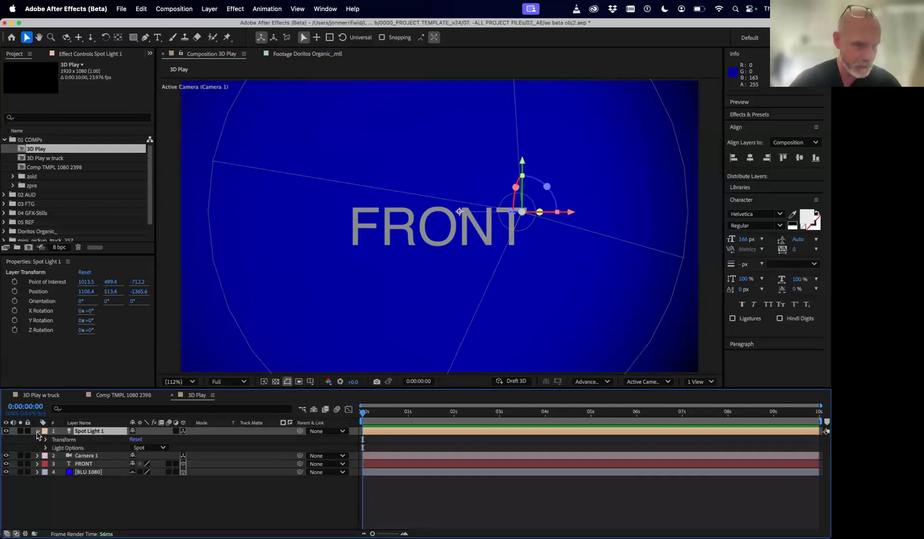
{"action": "key", "text": "super+shift+a"}
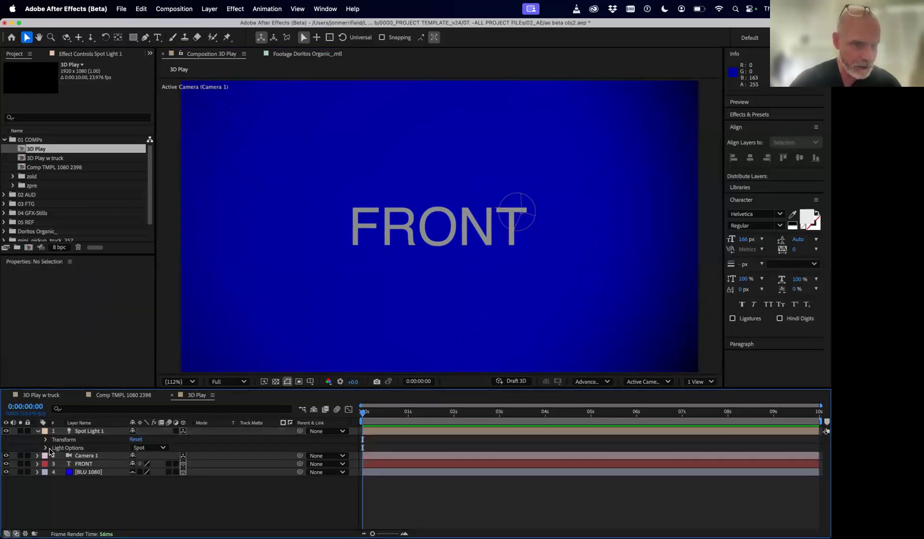
{"action": "left_click", "coordinate": [45, 447]}
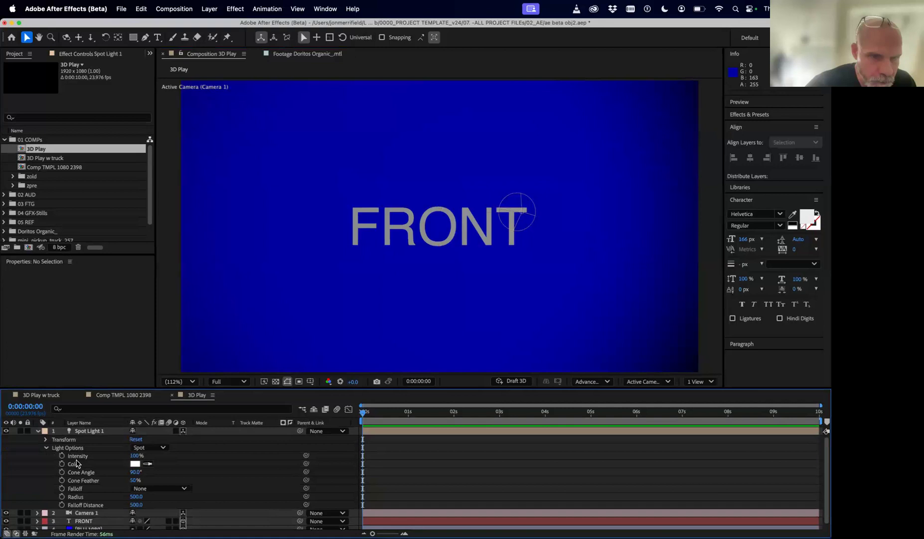
{"action": "left_click", "coordinate": [47, 440]}
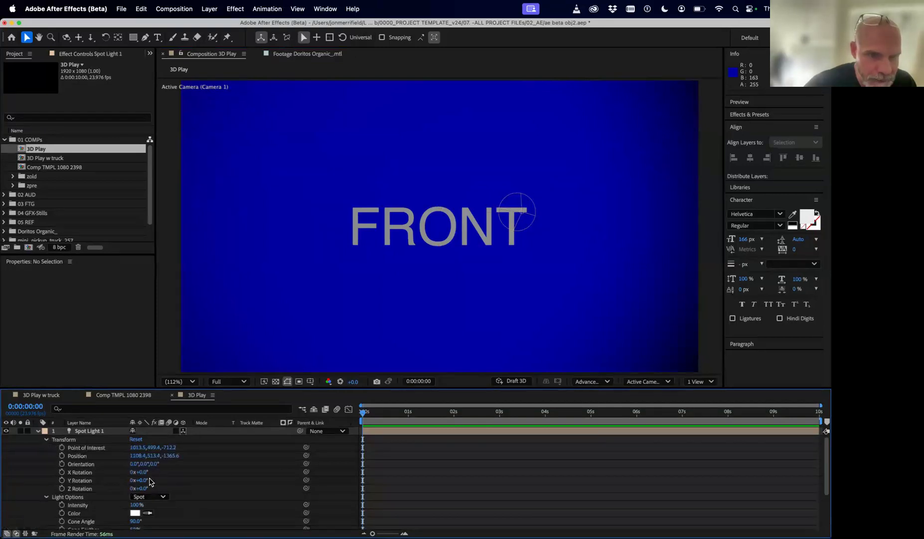
{"action": "scroll", "coordinate": [148, 481], "scroll_direction": "down", "scroll_amount": 4}
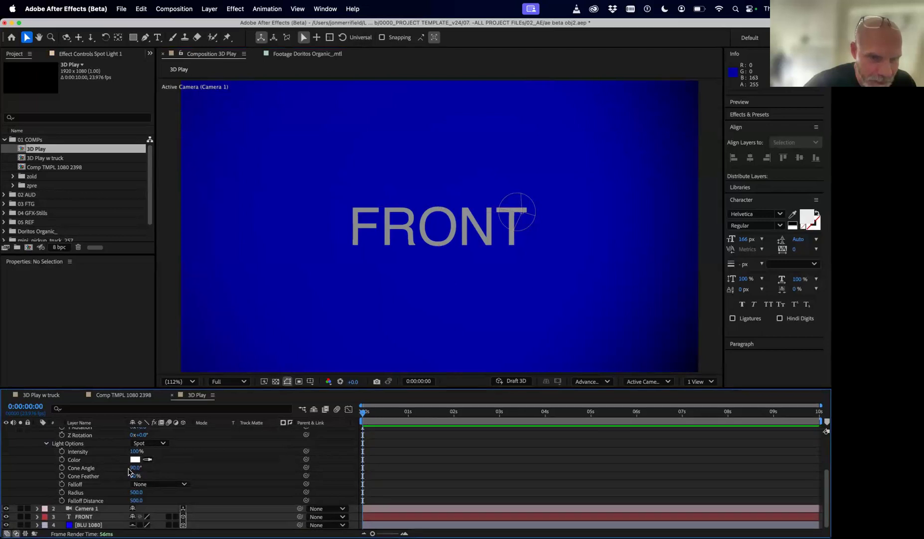
{"action": "scroll", "coordinate": [151, 455], "scroll_direction": "up", "scroll_amount": 4}
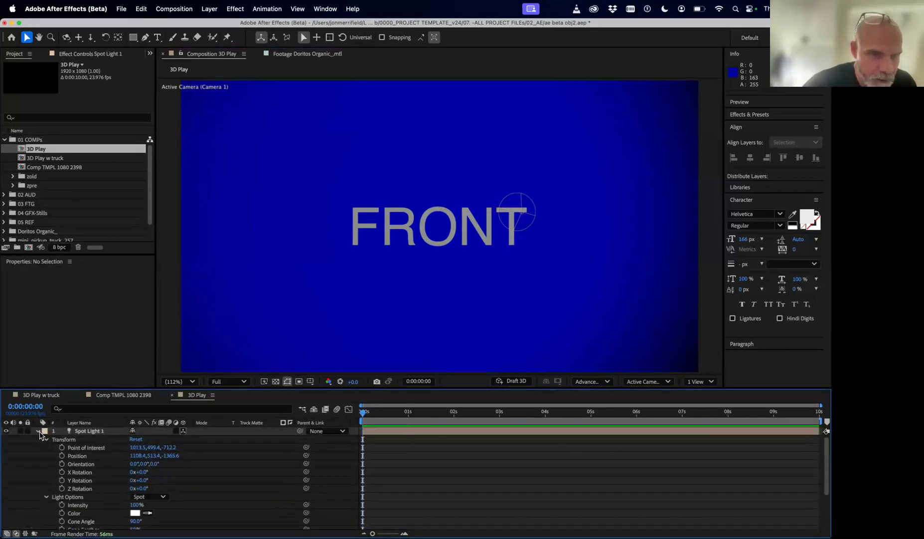
{"action": "left_click", "coordinate": [40, 432]}
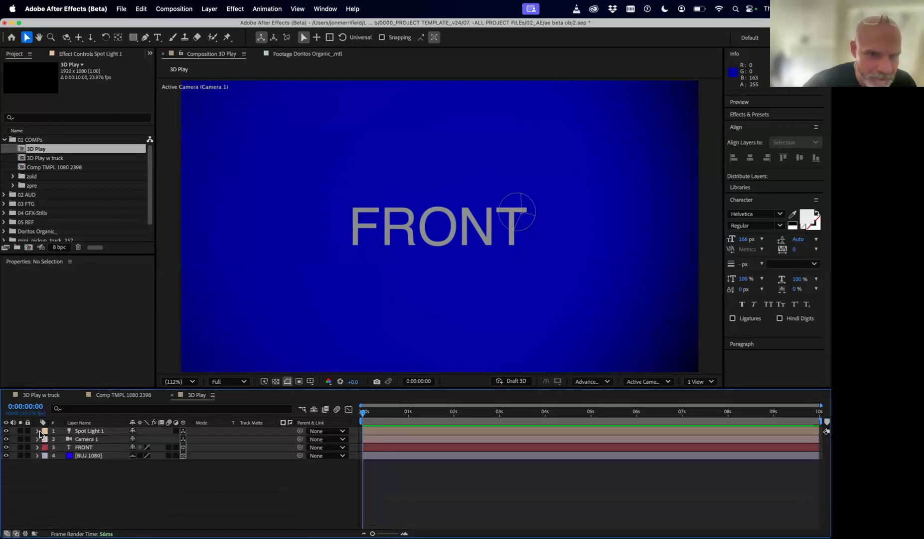
Step: Move Camera 1 above Spot Light 1 and expand both layers' properties
{"action": "left_click", "coordinate": [79, 446]}
{"action": "left_click_drag", "start_coordinate": [85, 441], "coordinate": [87, 428]}
{"action": "left_click", "coordinate": [38, 431]}
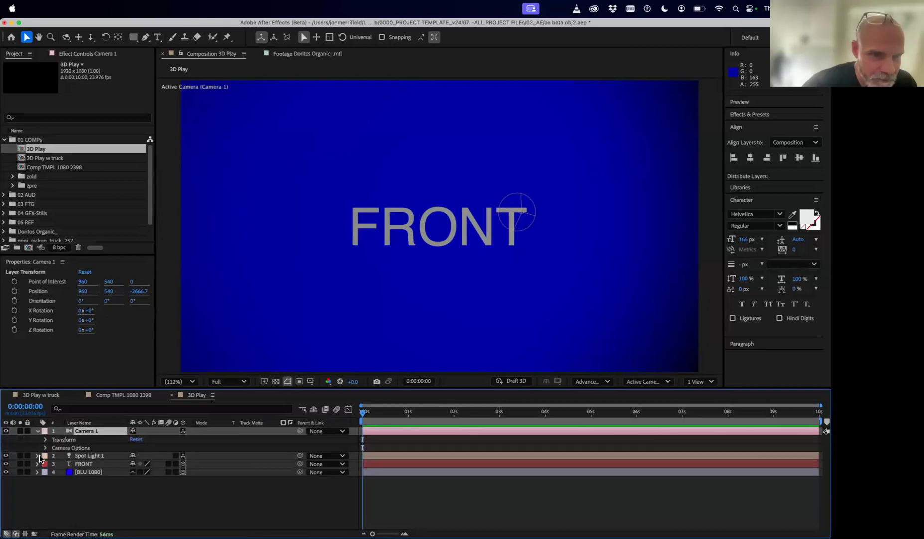
{"action": "left_click", "coordinate": [38, 456]}
{"action": "scroll", "coordinate": [128, 469], "scroll_direction": "down", "scroll_amount": 5}
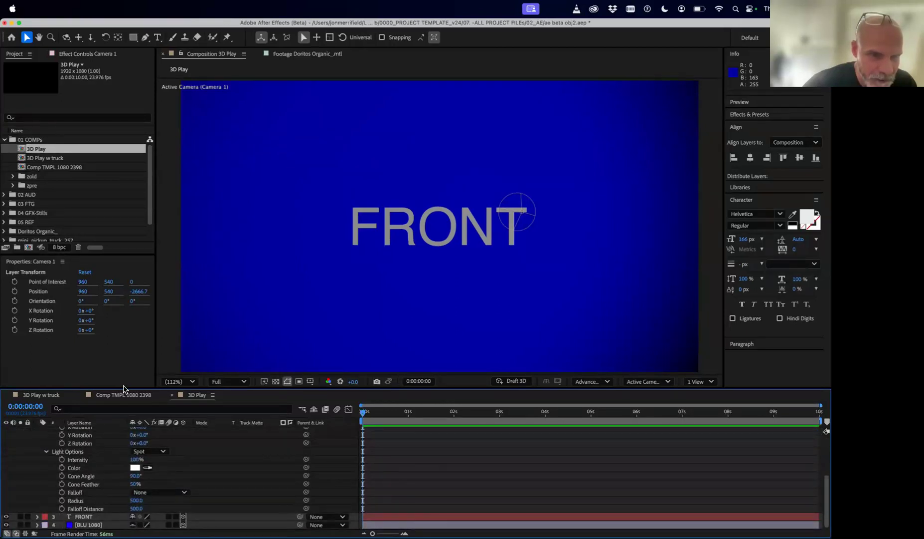
Step: Enlarge the timeline panel and twirl open BLU 1080's Material Options
{"action": "left_click_drag", "start_coordinate": [124, 387], "coordinate": [123, 302]}
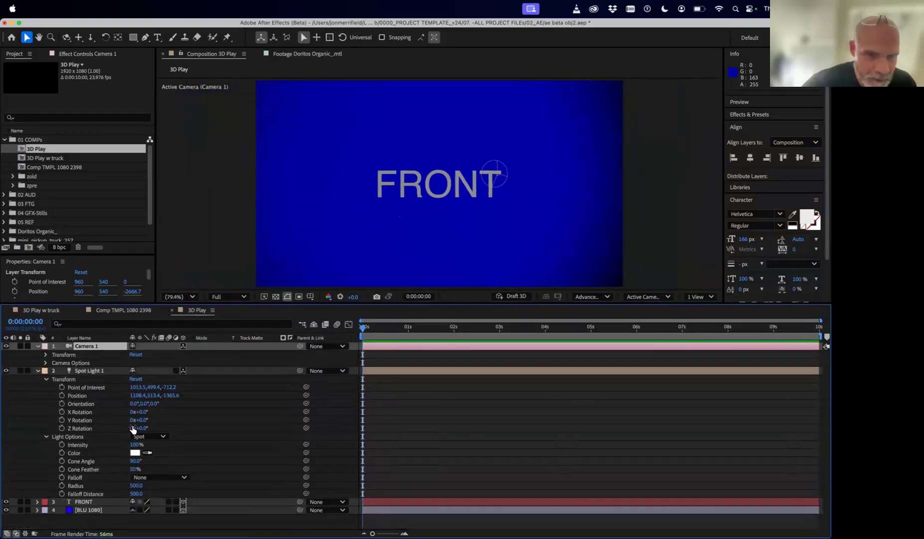
{"action": "left_click", "coordinate": [53, 509]}
{"action": "left_click", "coordinate": [37, 509]}
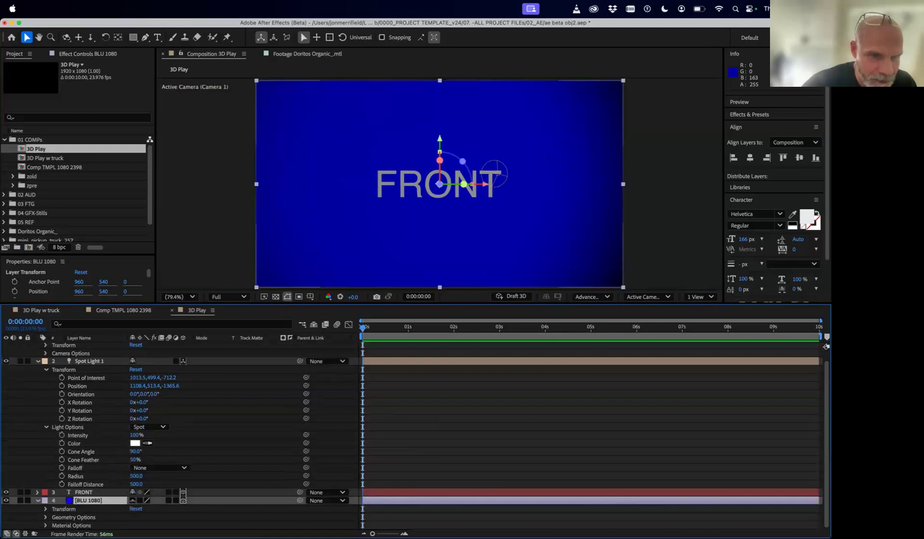
{"action": "left_click", "coordinate": [46, 524]}
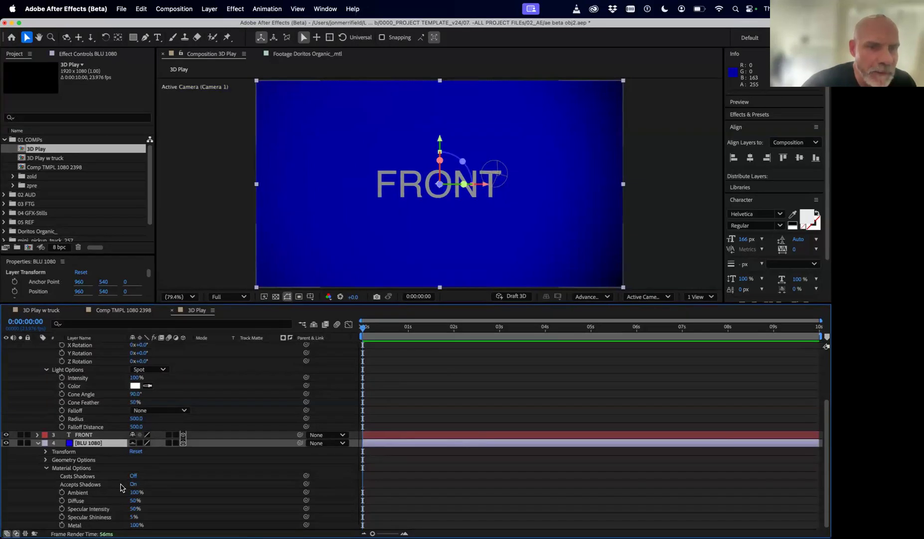
Step: Switch the comp renderer from Advanced 3D to Classic 3D and turn on Spot Light 1's Casts Shadows
{"action": "left_click", "coordinate": [38, 444]}
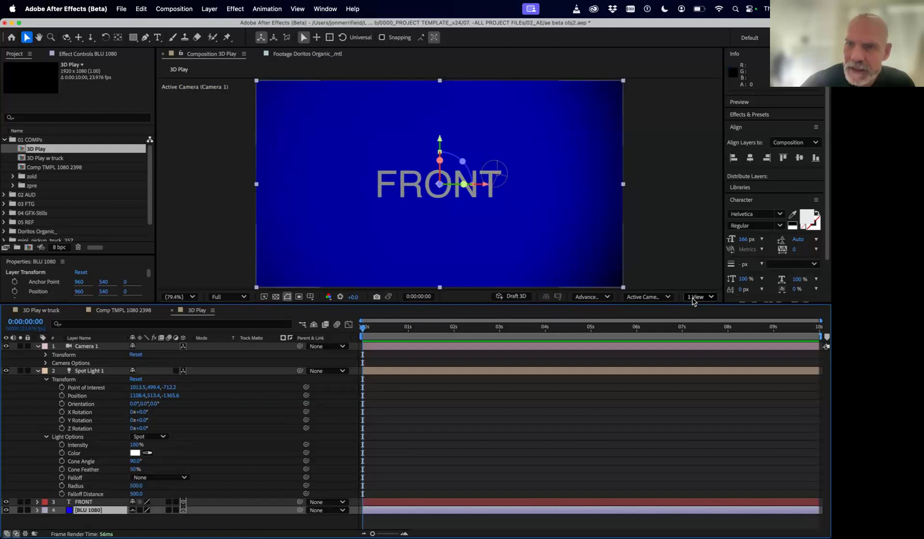
{"action": "left_click", "coordinate": [596, 299]}
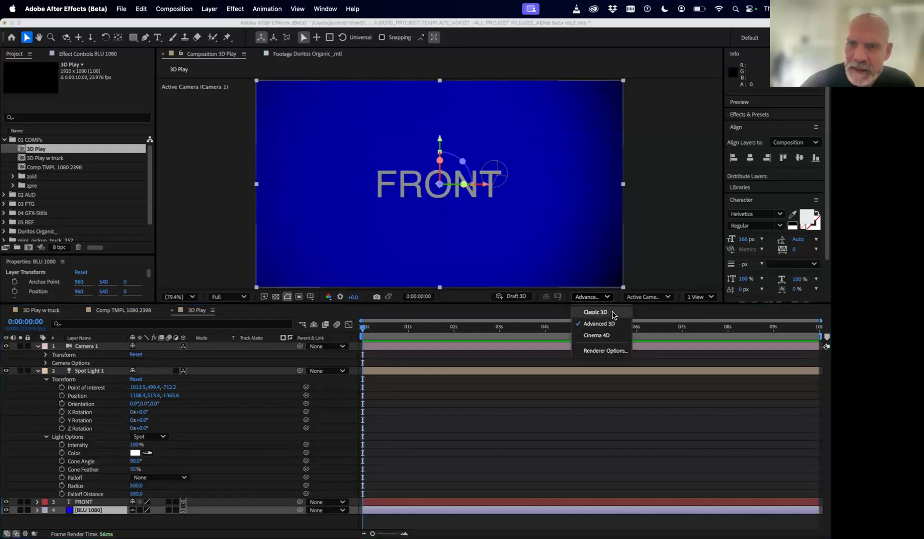
{"action": "left_click", "coordinate": [615, 314]}
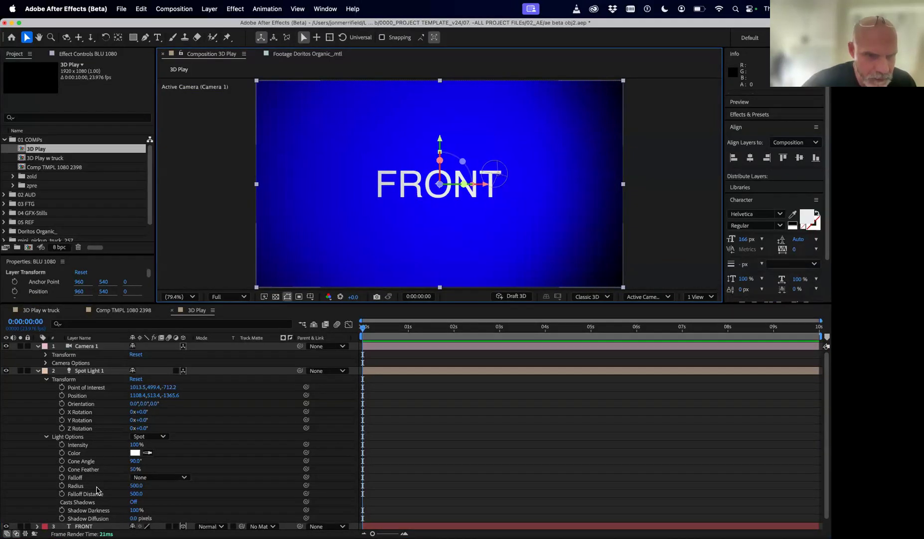
{"action": "left_click", "coordinate": [133, 502]}
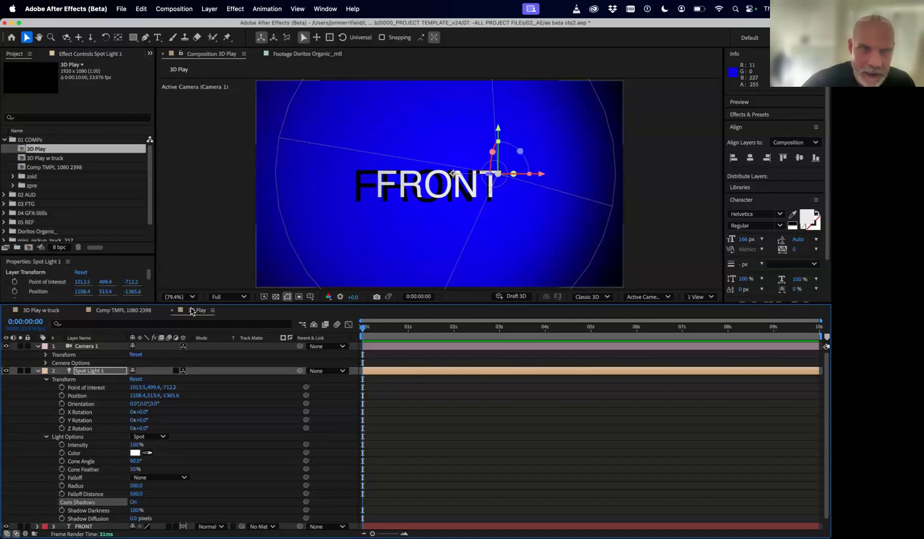
Step: Set Spot Light 1's shadow diffusion to 47 pixels and shadow darkness to 39%
{"action": "left_click_drag", "start_coordinate": [547, 173], "coordinate": [502, 186]}
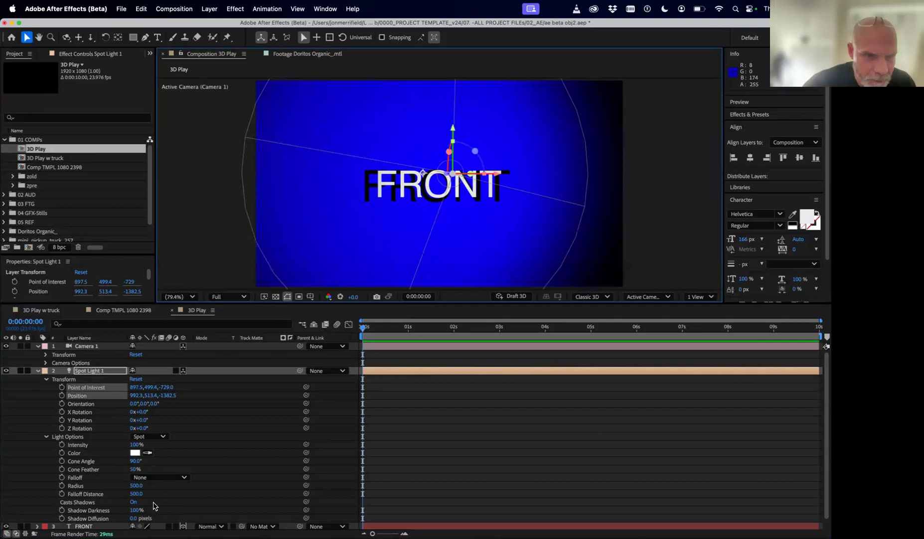
{"action": "left_click_drag", "start_coordinate": [133, 517], "coordinate": [111, 511]}
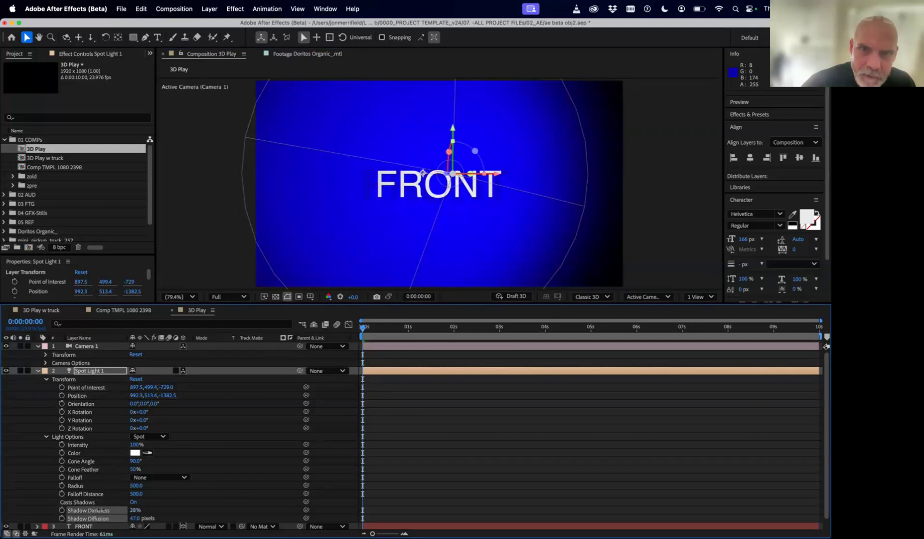
{"action": "left_click_drag", "start_coordinate": [108, 508], "coordinate": [106, 512]}
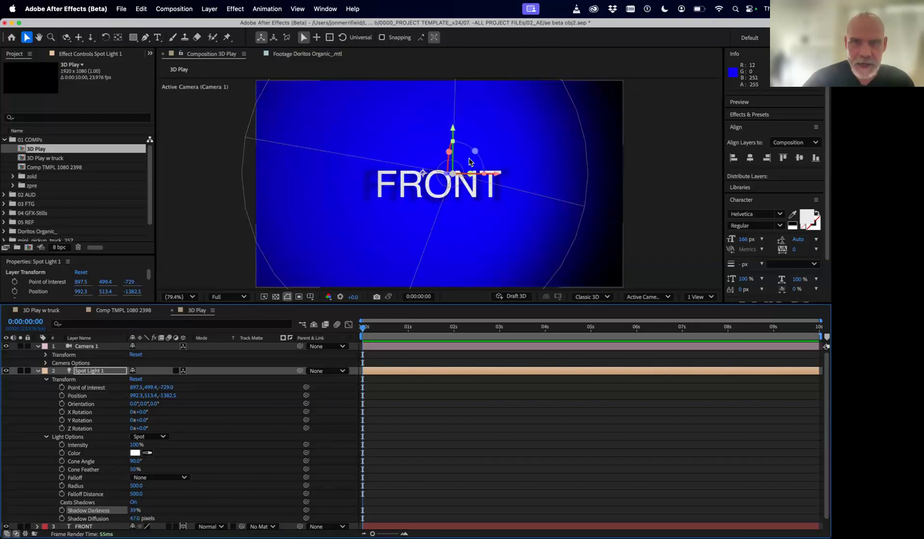
Step: Move Spot Light 1 to the upper right and aim its point of interest at FRONT
{"action": "left_click_drag", "start_coordinate": [495, 174], "coordinate": [567, 174]}
{"action": "left_click_drag", "start_coordinate": [525, 132], "coordinate": [525, 110]}
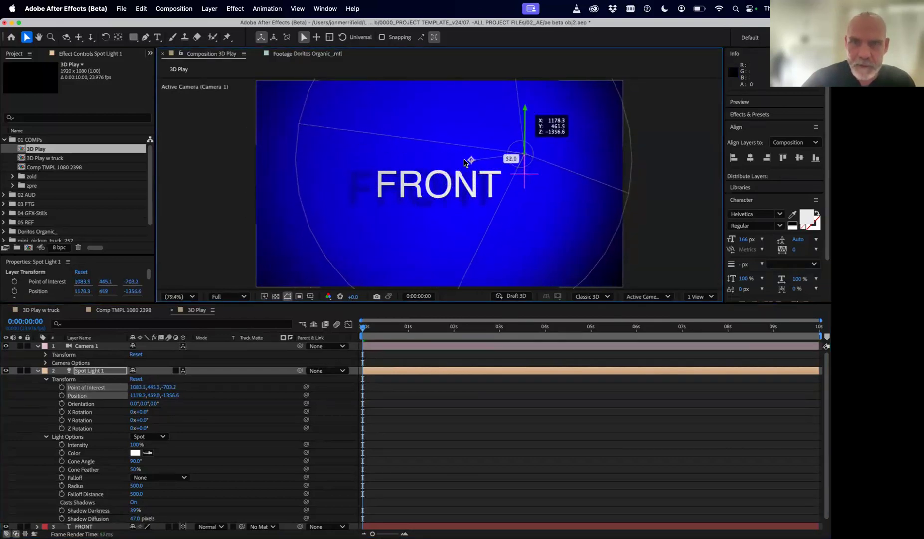
{"action": "left_click_drag", "start_coordinate": [472, 159], "coordinate": [467, 190]}
{"action": "left_click", "coordinate": [382, 333]}
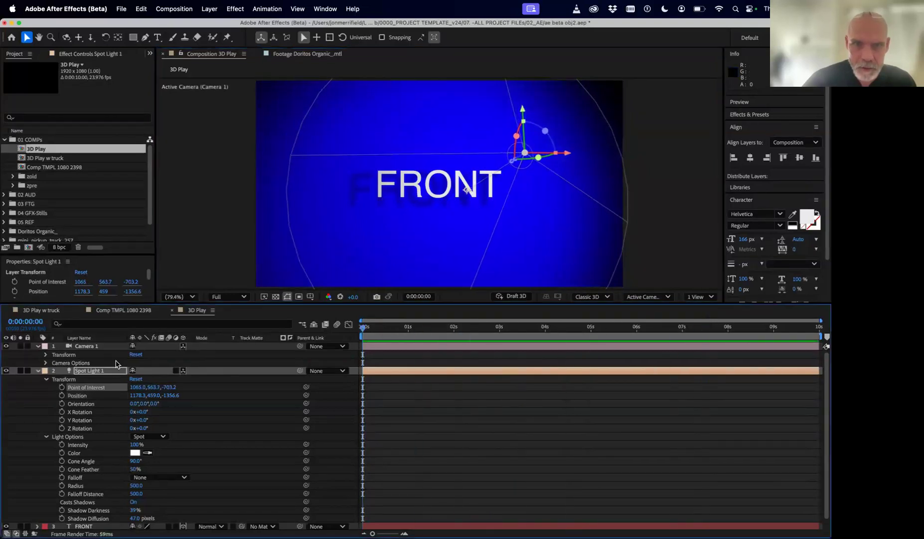
{"action": "left_click", "coordinate": [38, 370]}
{"action": "left_click", "coordinate": [37, 346]}
{"action": "left_click", "coordinate": [95, 348]}
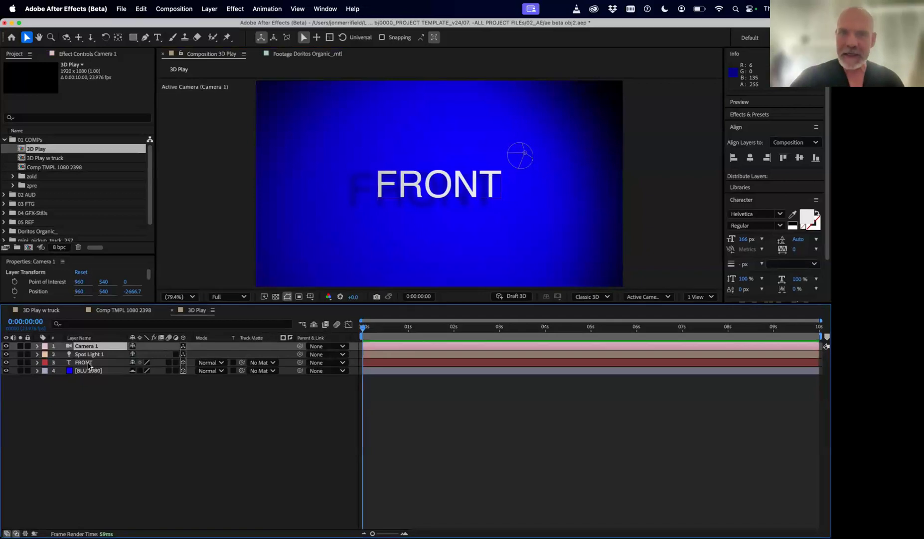
{"action": "left_click", "coordinate": [88, 364]}
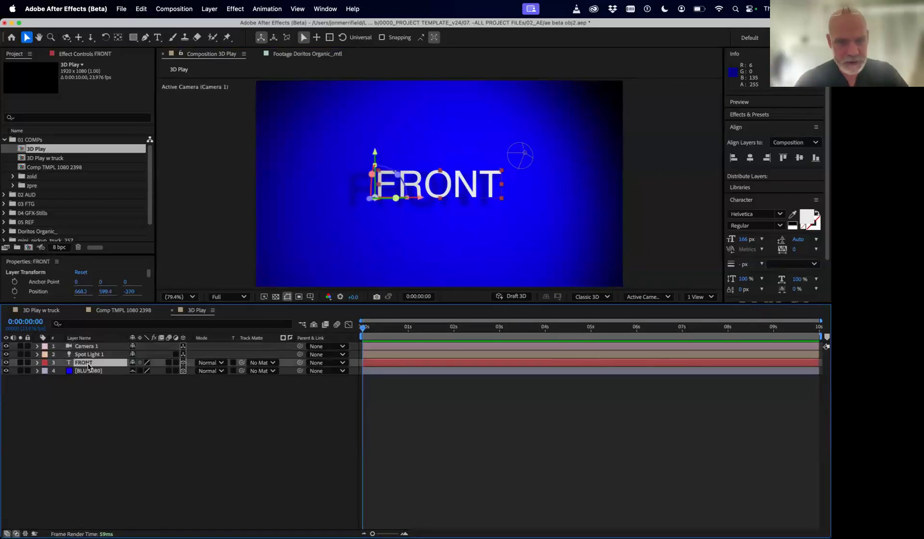
Step: Duplicate the FRONT text layer and name the copy BACK
{"action": "key", "text": "ctrl+d"}
{"action": "key", "text": "Return"}
{"action": "type", "text": "BACK"}
{"action": "left_click", "coordinate": [121, 459]}
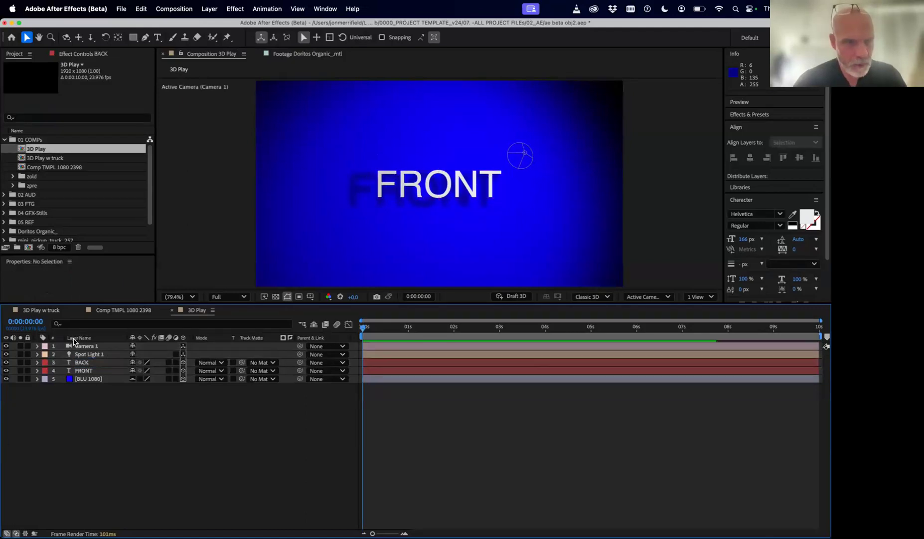
Step: Change the copy's text to BACK and set its Z position to -52
{"action": "double_click", "coordinate": [82, 364]}
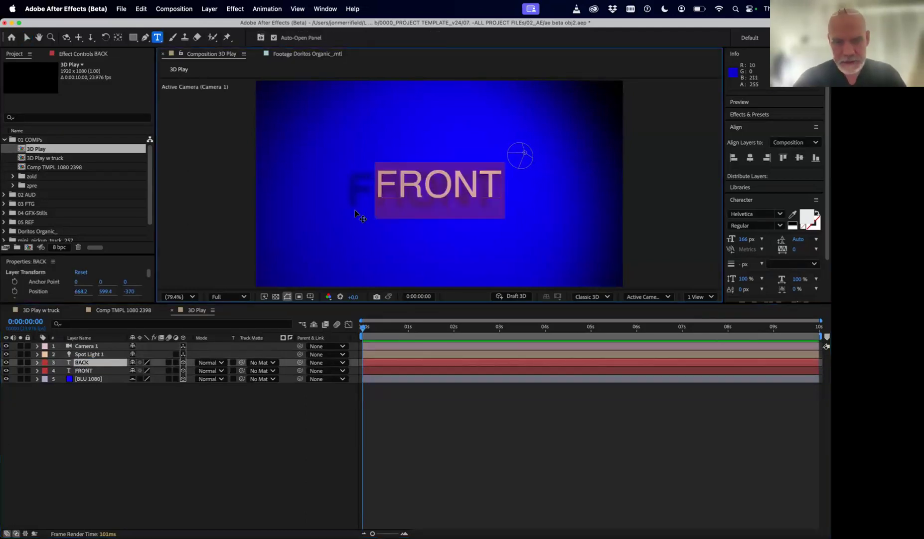
{"action": "type", "text": "BACK"}
{"action": "key", "text": "BackSpace"}
{"action": "key", "text": "BackSpace"}
{"action": "key", "text": "BackSpace"}
{"action": "type", "text": "ACK"}
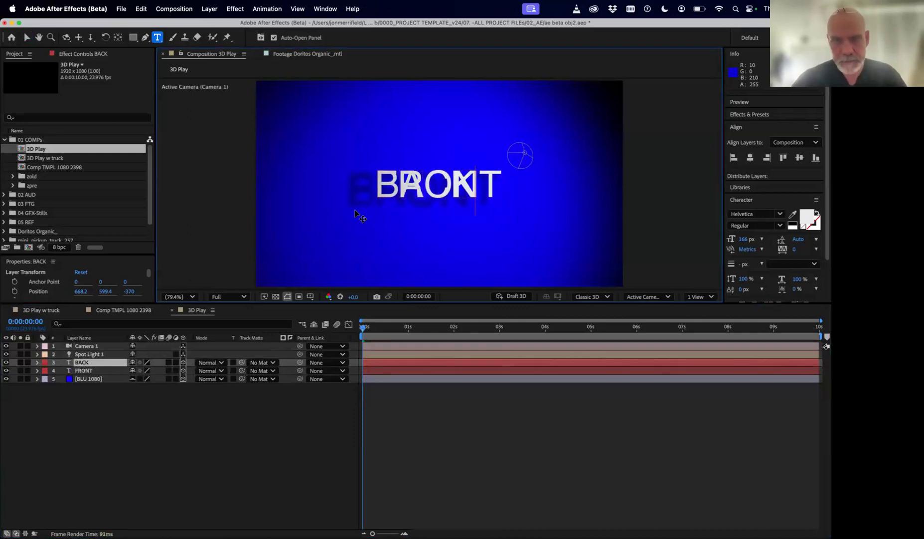
{"action": "left_click", "coordinate": [80, 394]}
{"action": "left_click", "coordinate": [84, 363]}
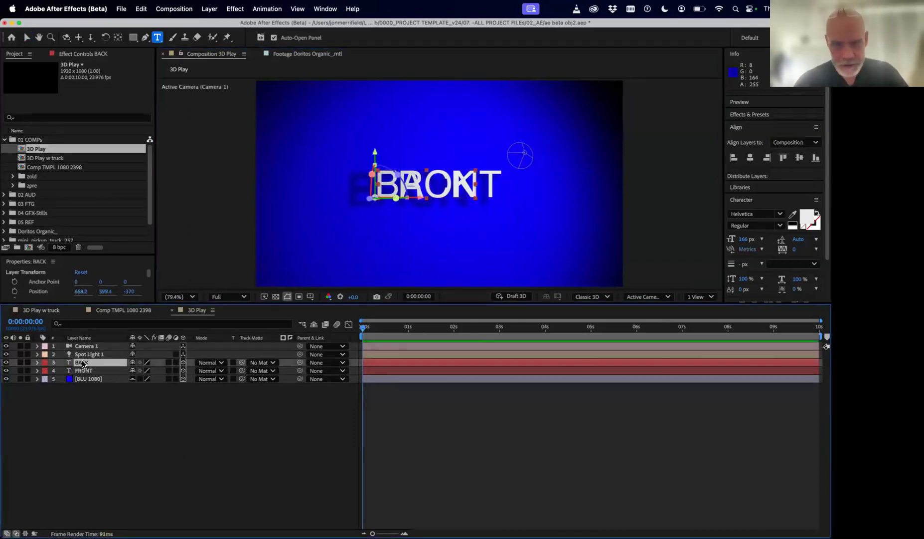
{"action": "key", "text": "p"}
{"action": "left_click_drag", "start_coordinate": [166, 371], "coordinate": [347, 392]}
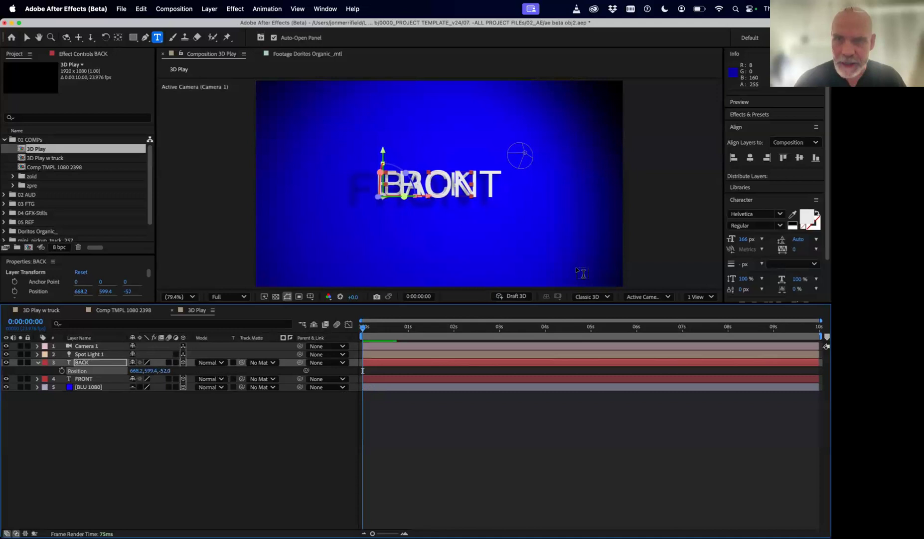
Step: In Custom View 1, orbit side-on and push BACK's Z position to -170
{"action": "left_click", "coordinate": [651, 299]}
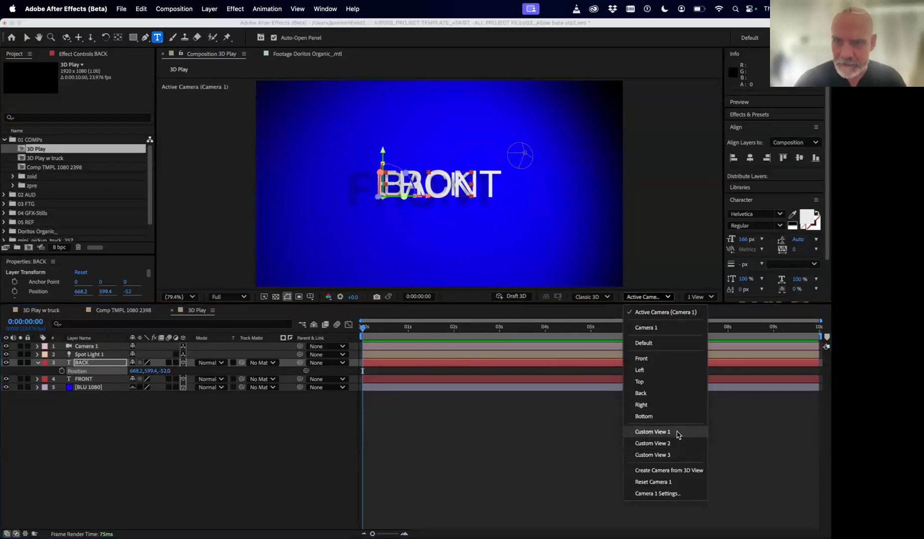
{"action": "left_click", "coordinate": [653, 431]}
{"action": "key", "text": "c"}
{"action": "left_click_drag", "start_coordinate": [452, 231], "coordinate": [470, 213]}
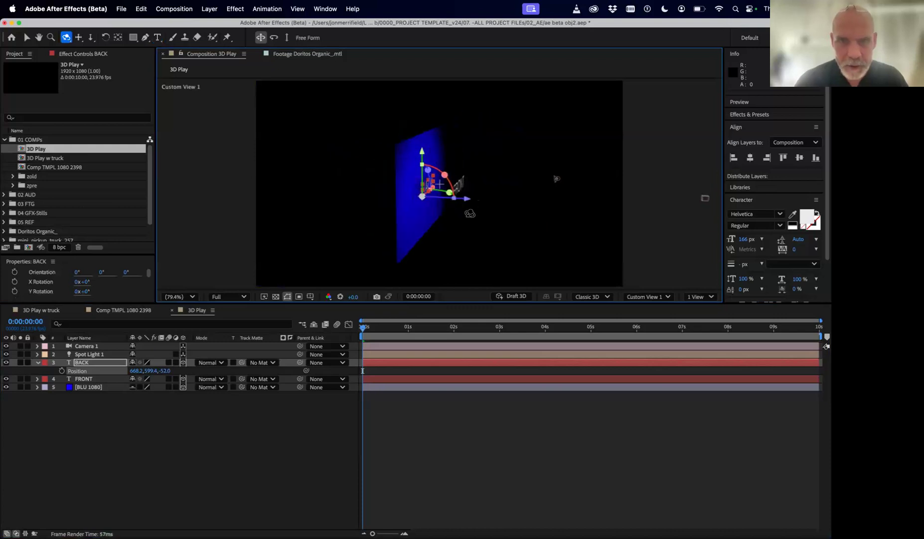
{"action": "left_click", "coordinate": [135, 442]}
{"action": "left_click_drag", "start_coordinate": [164, 375], "coordinate": [114, 374]}
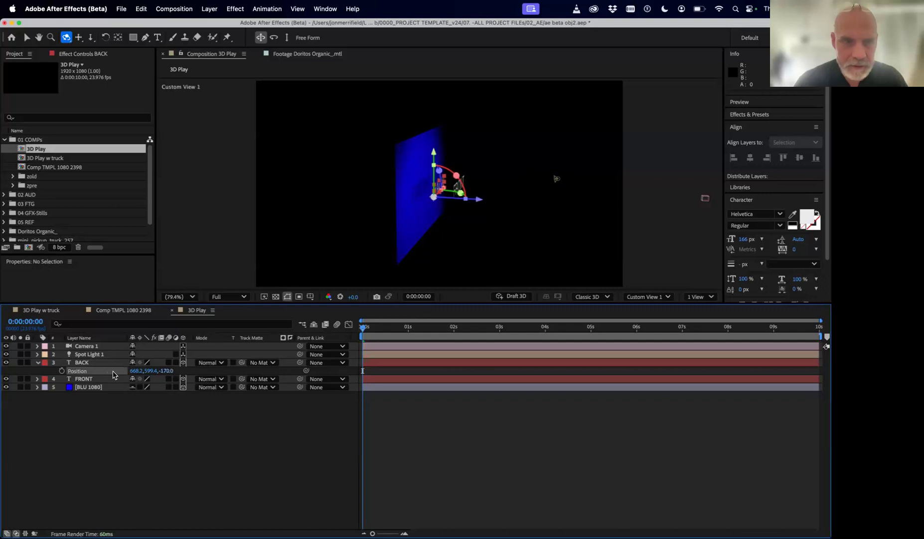
Step: Turn on Casts Shadows in BACK's material options and return to the Active Camera view
{"action": "left_click", "coordinate": [39, 362]}
{"action": "left_click", "coordinate": [38, 363]}
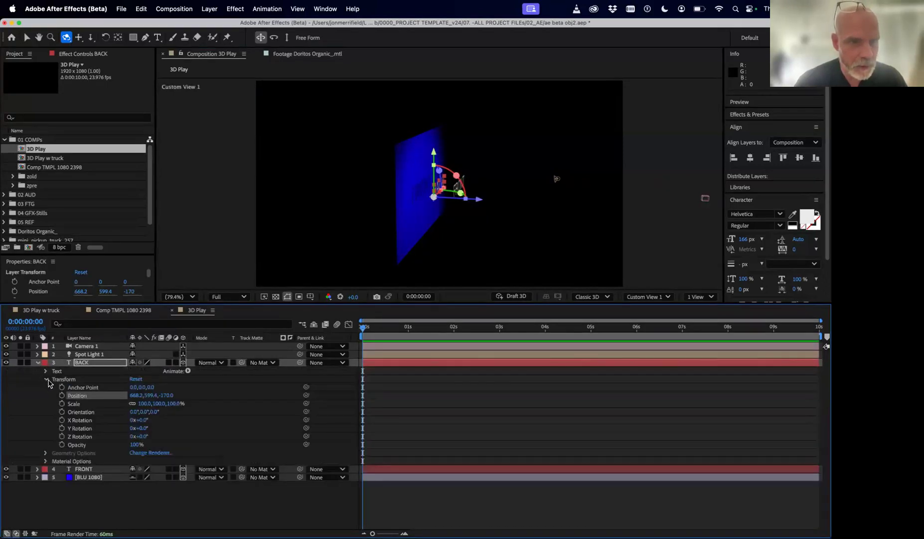
{"action": "key", "text": "F2"}
{"action": "left_click", "coordinate": [46, 379]}
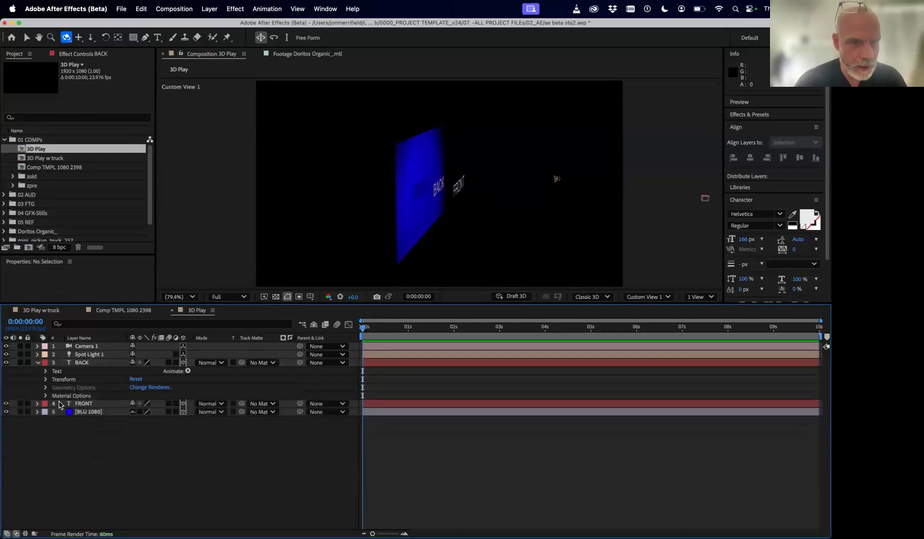
{"action": "left_click", "coordinate": [46, 396]}
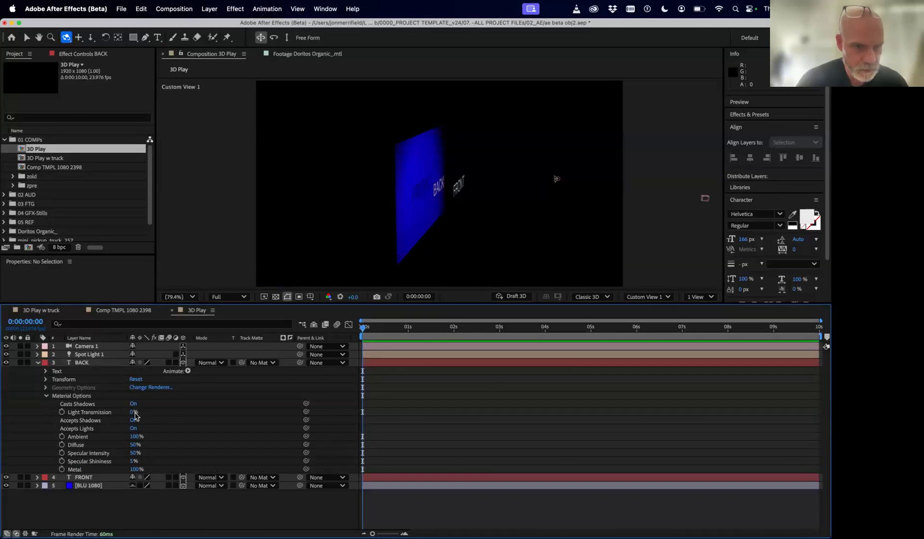
{"action": "left_click", "coordinate": [37, 363]}
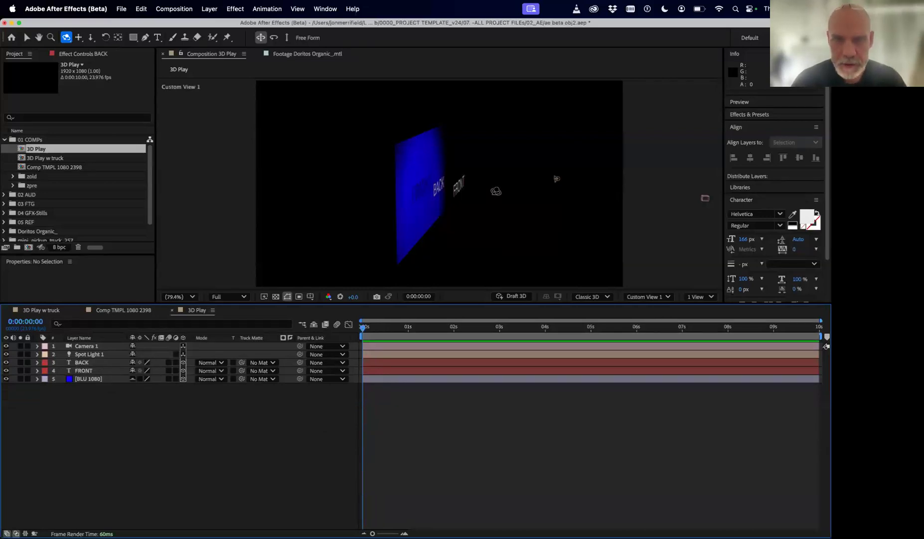
{"action": "left_click", "coordinate": [650, 297]}
{"action": "left_click", "coordinate": [652, 313]}
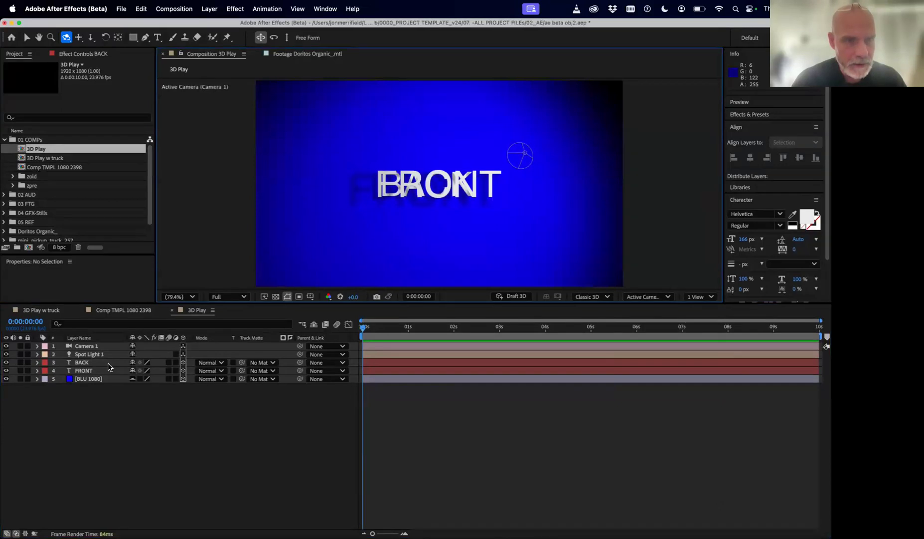
Step: Nudge BACK up and FRONT down to Y 659.4 so they stack as two lines
{"action": "left_click", "coordinate": [82, 362]}
{"action": "key", "text": "shift+Up"}
{"action": "key", "text": "shift+Up"}
{"action": "key", "text": "shift+Up"}
{"action": "key", "text": "shift+Up"}
{"action": "key", "text": "shift+Up"}
{"action": "key", "text": "shift+Up"}
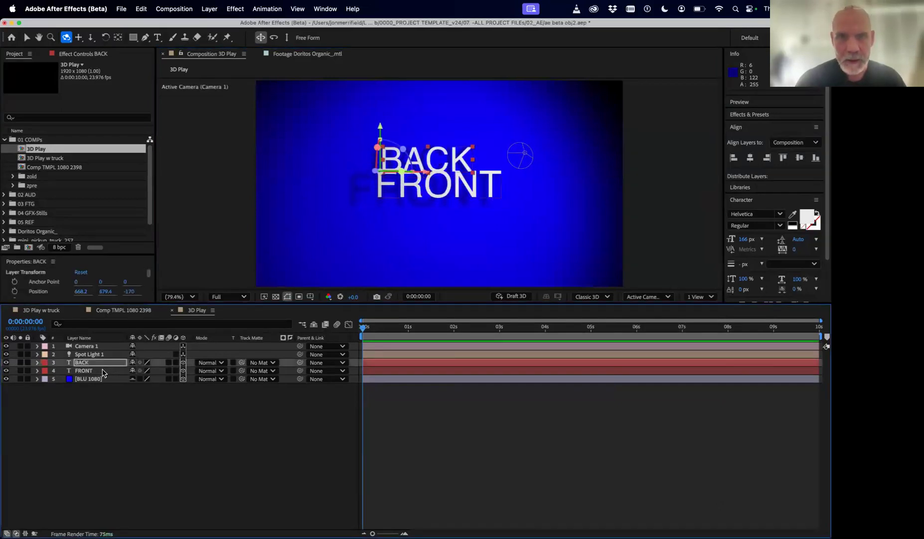
{"action": "left_click", "coordinate": [98, 371]}
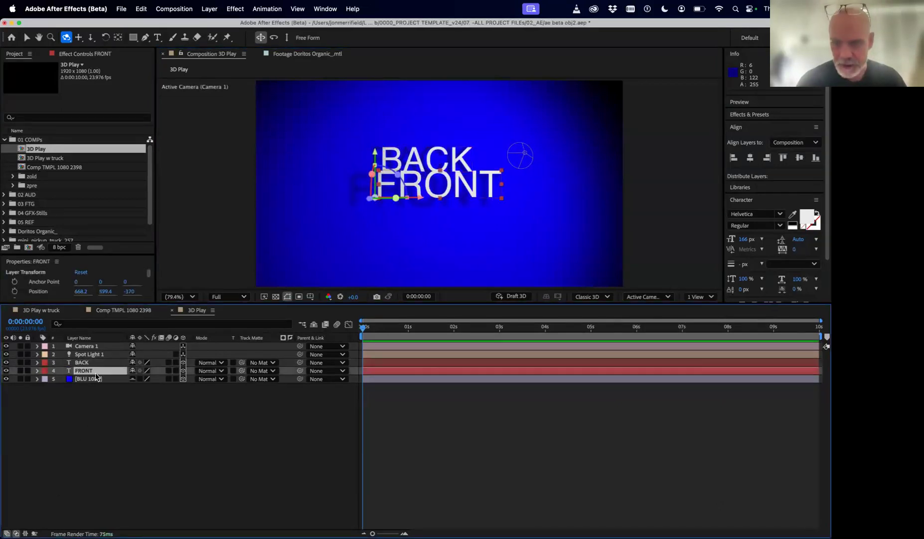
{"action": "key", "text": "shift+Down"}
{"action": "key", "text": "shift+Down"}
{"action": "key", "text": "shift+Down"}
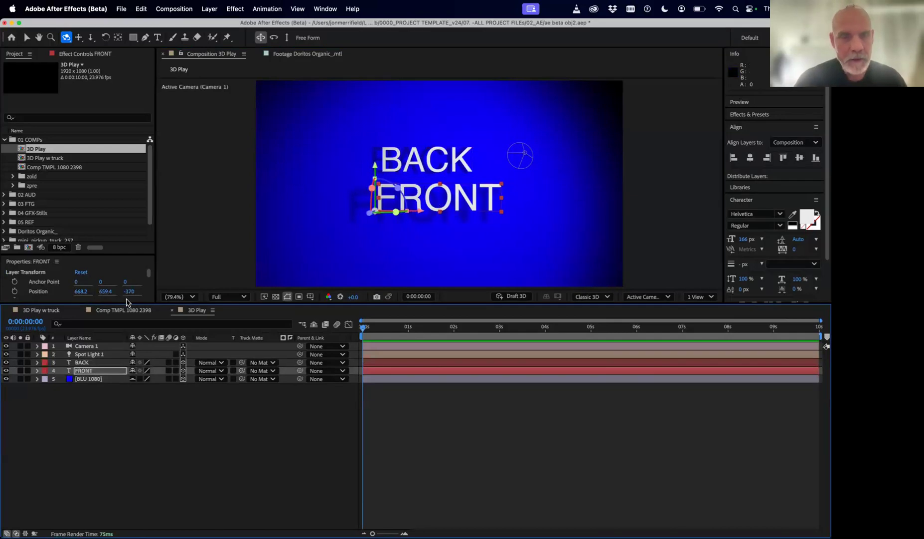
Step: Expand Camera 1's Camera Options in the timeline
{"action": "left_click", "coordinate": [97, 347]}
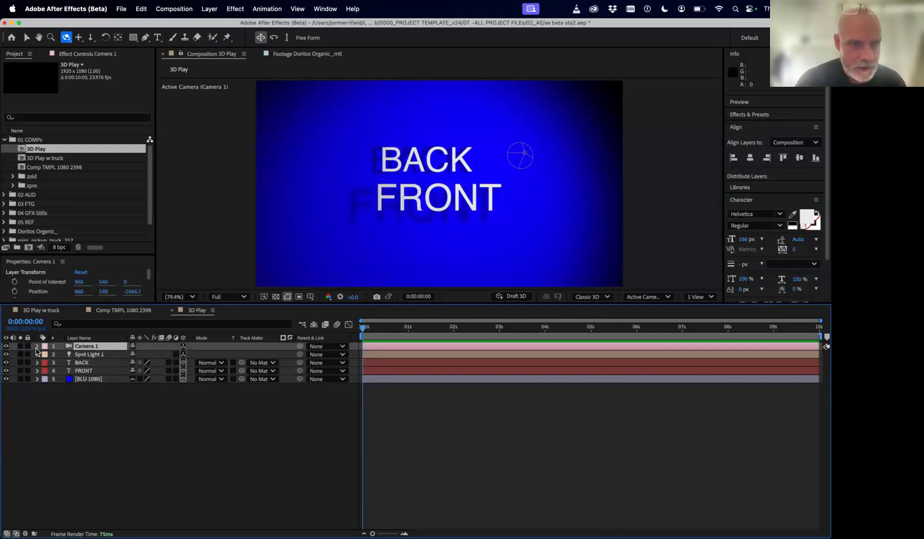
{"action": "left_click", "coordinate": [37, 347]}
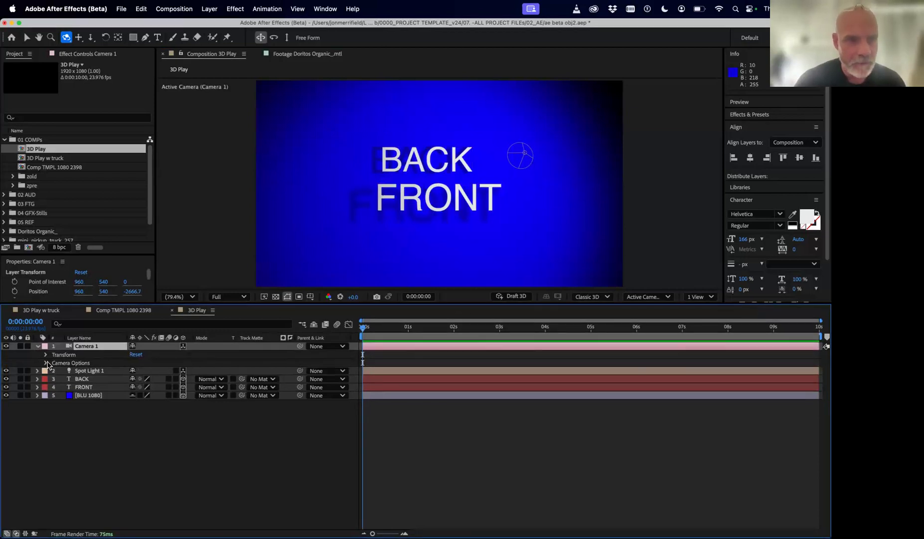
{"action": "left_click", "coordinate": [45, 364]}
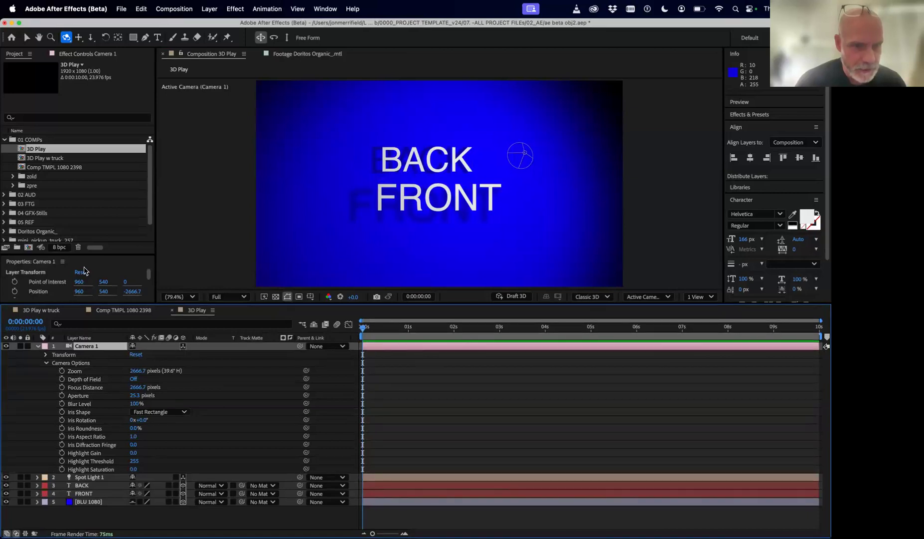
Step: In Custom View 1, dolly closer to the blue solid and turn on Camera 1's Depth of Field
{"action": "left_click", "coordinate": [646, 297]}
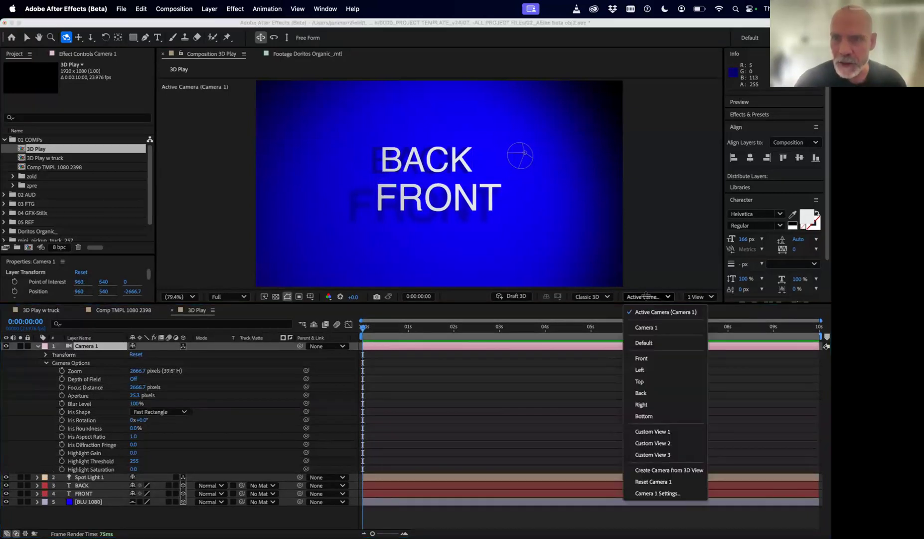
{"action": "left_click", "coordinate": [687, 432]}
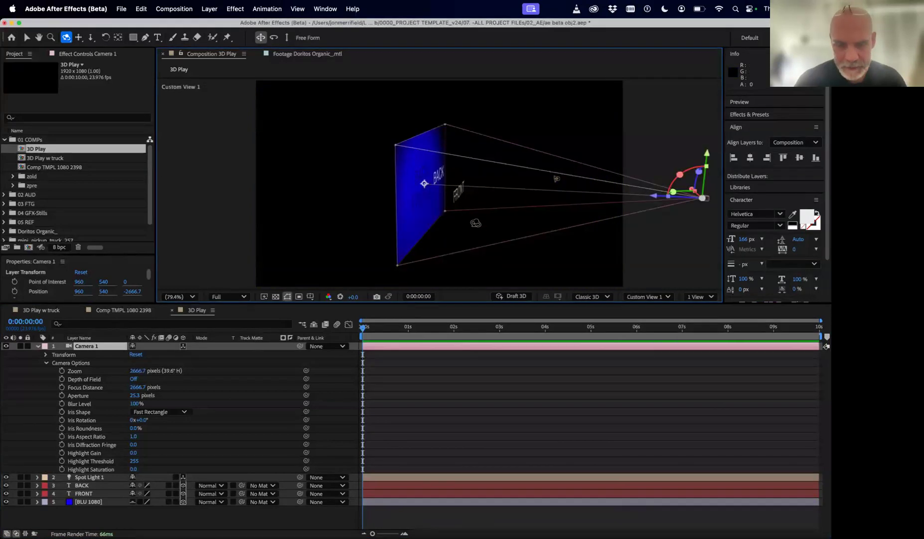
{"action": "key", "text": "v"}
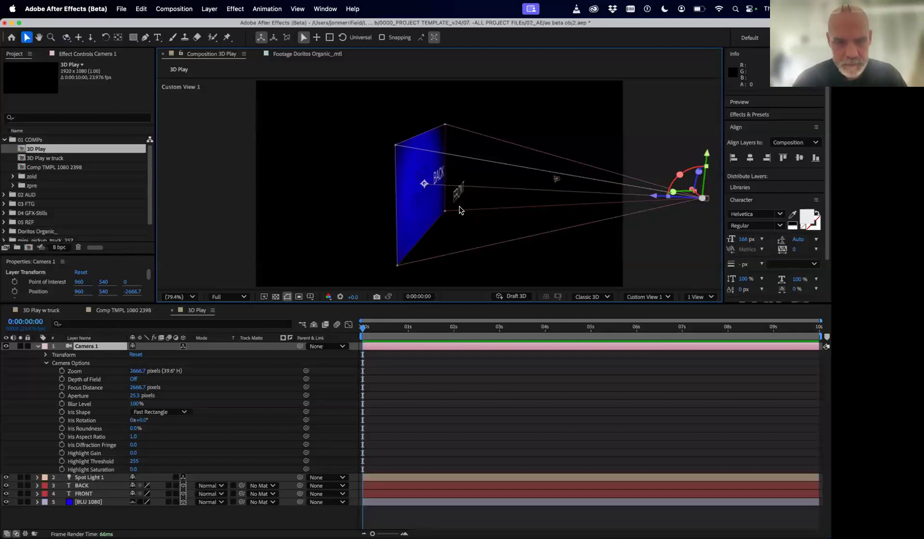
{"action": "key", "text": "c"}
{"action": "key", "text": "c"}
{"action": "key", "text": "c"}
{"action": "left_click_drag", "start_coordinate": [460, 210], "coordinate": [452, 177]}
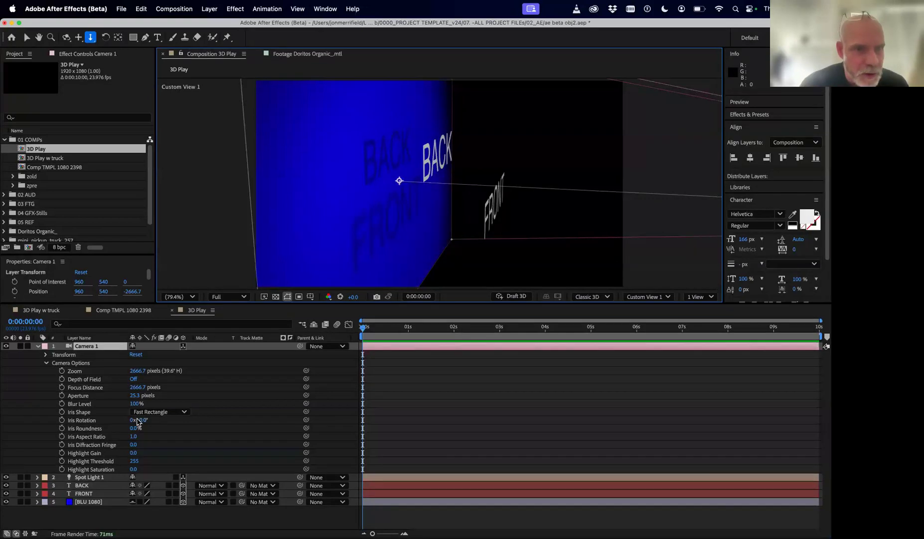
{"action": "left_click", "coordinate": [133, 379]}
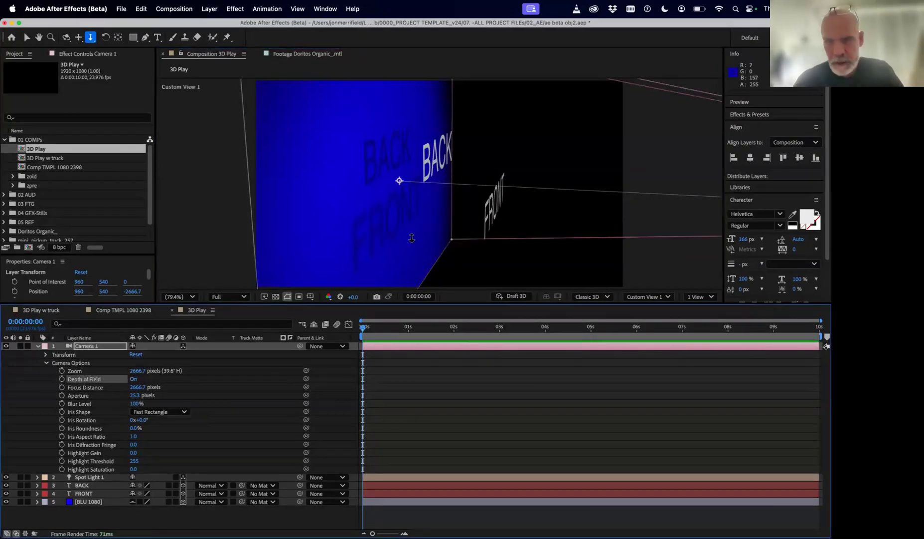
Step: Set aperture 351.3 px, blur level 442%, focus distance 2260.7 px, then return to Active Camera
{"action": "key", "text": "comma"}
{"action": "key", "text": "comma"}
{"action": "key", "text": "comma"}
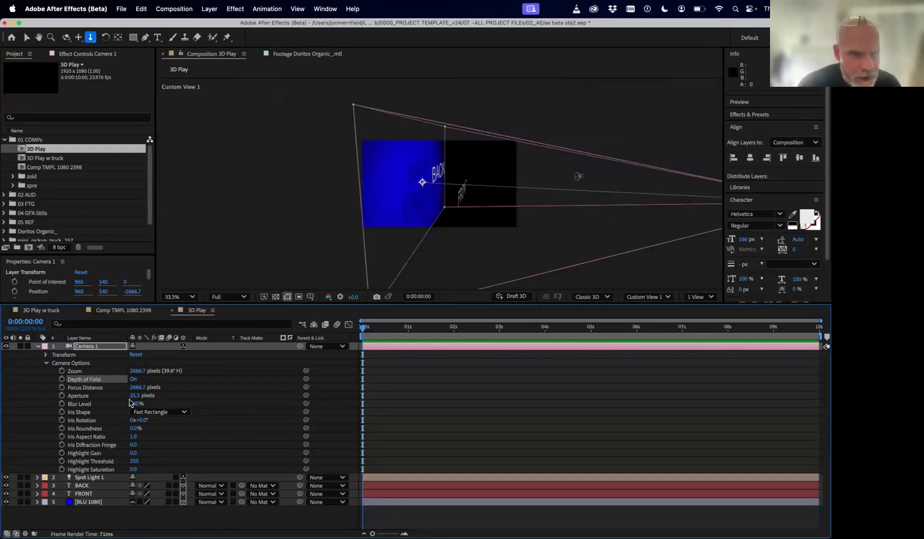
{"action": "left_click_drag", "start_coordinate": [135, 395], "coordinate": [232, 390]}
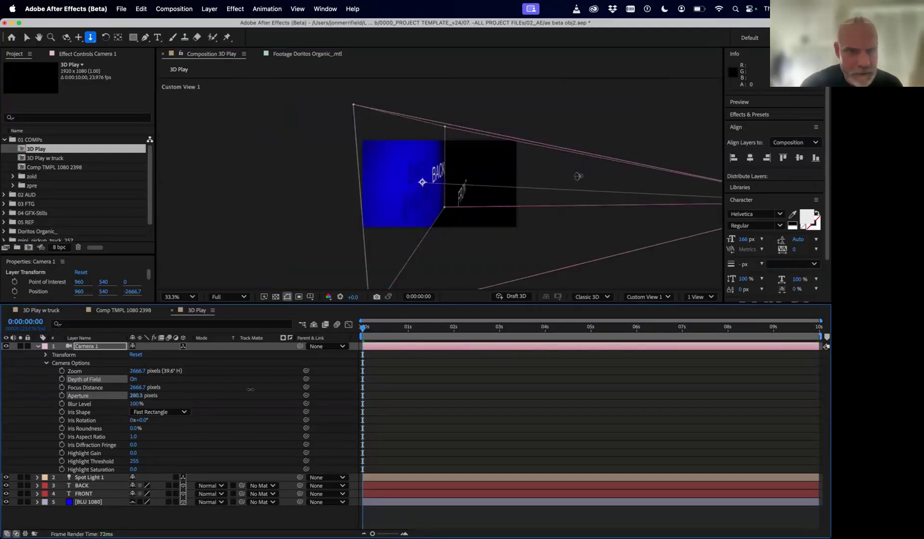
{"action": "left_click_drag", "start_coordinate": [133, 405], "coordinate": [174, 403]}
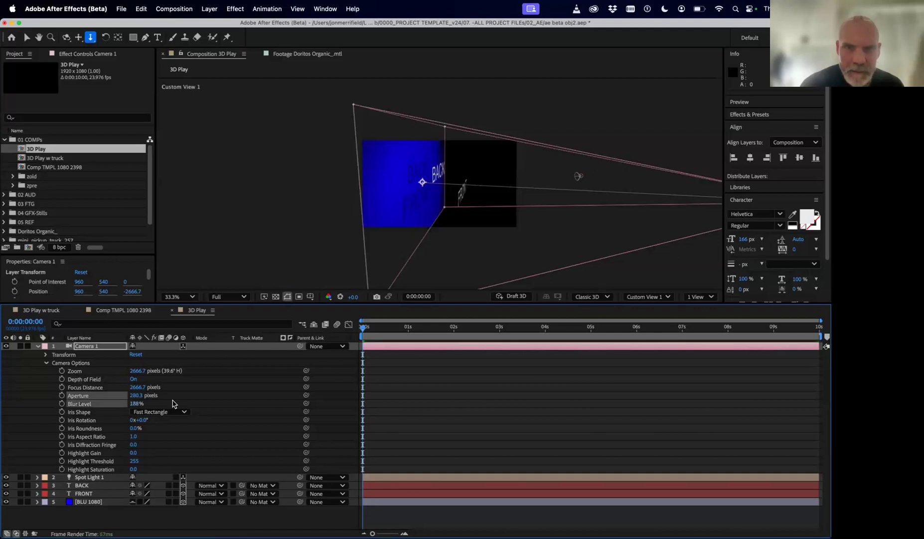
{"action": "left_click_drag", "start_coordinate": [245, 396], "coordinate": [257, 394]}
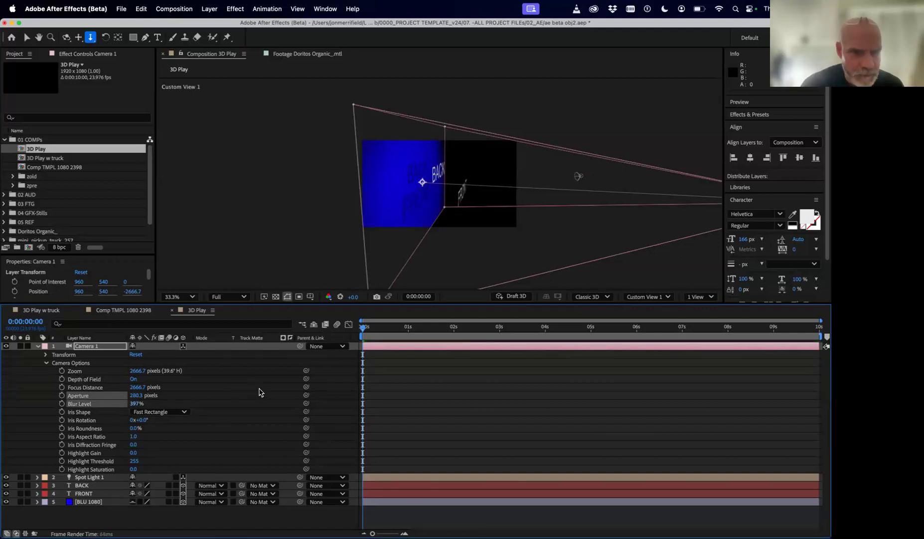
{"action": "left_click", "coordinate": [135, 395]}
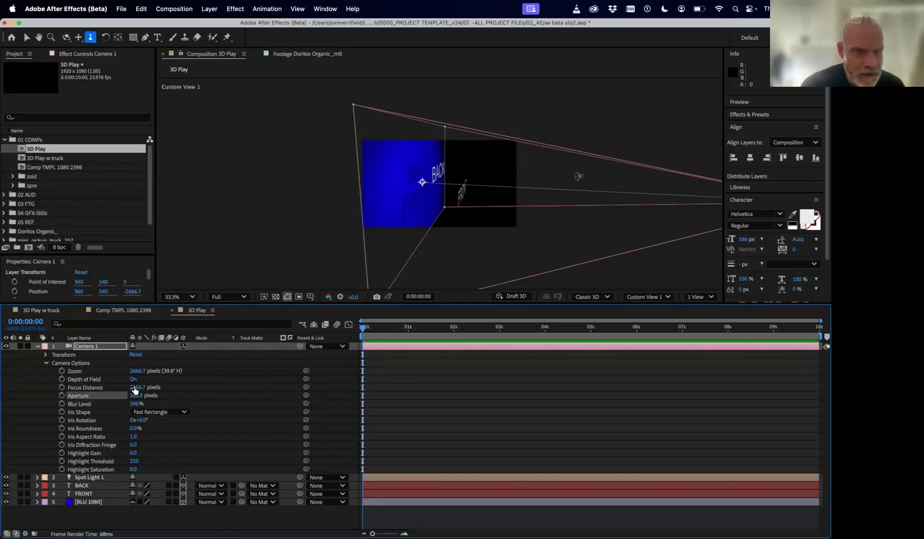
{"action": "left_click_drag", "start_coordinate": [138, 387], "coordinate": [3, 448]}
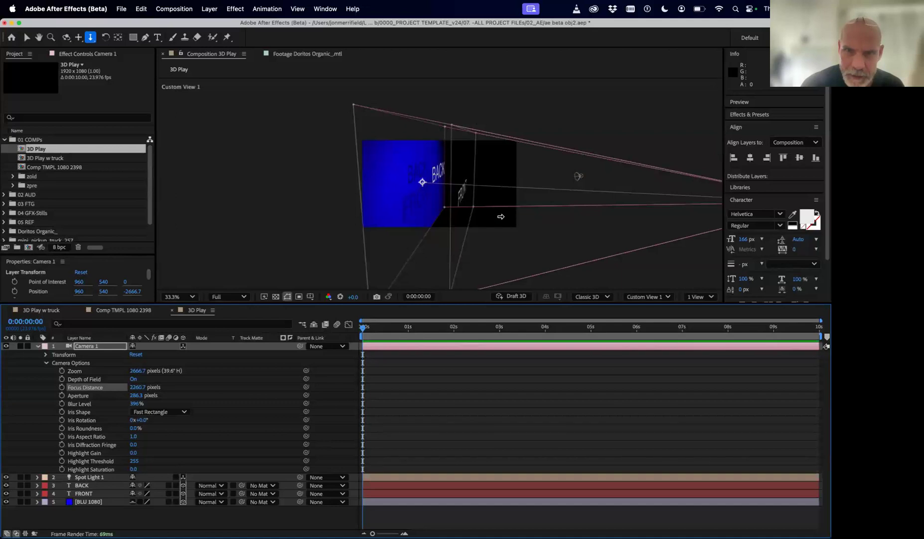
{"action": "left_click_drag", "start_coordinate": [136, 395], "coordinate": [165, 392]}
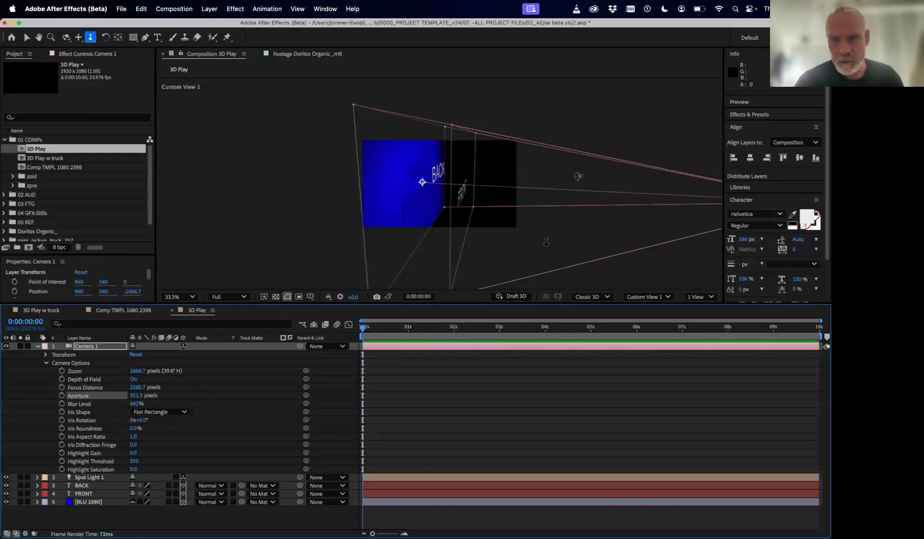
{"action": "left_click", "coordinate": [649, 296]}
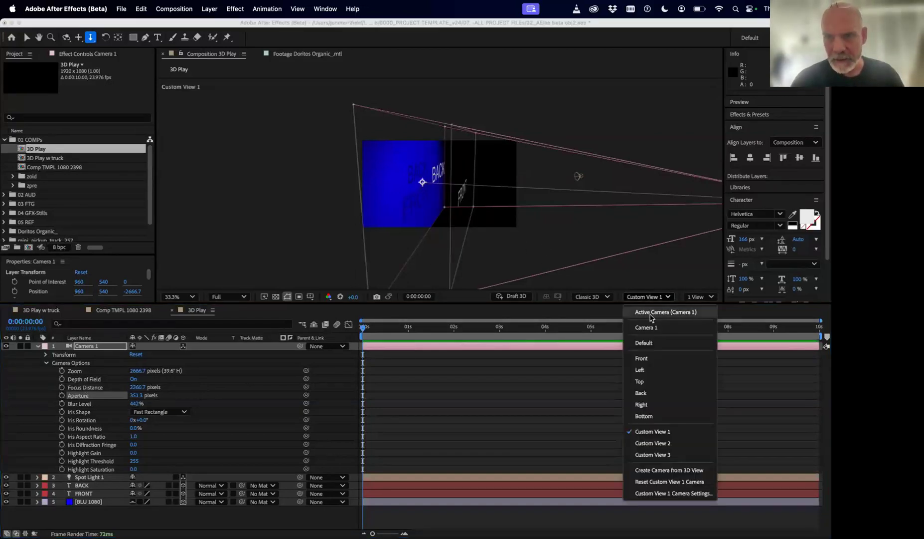
{"action": "left_click", "coordinate": [651, 312]}
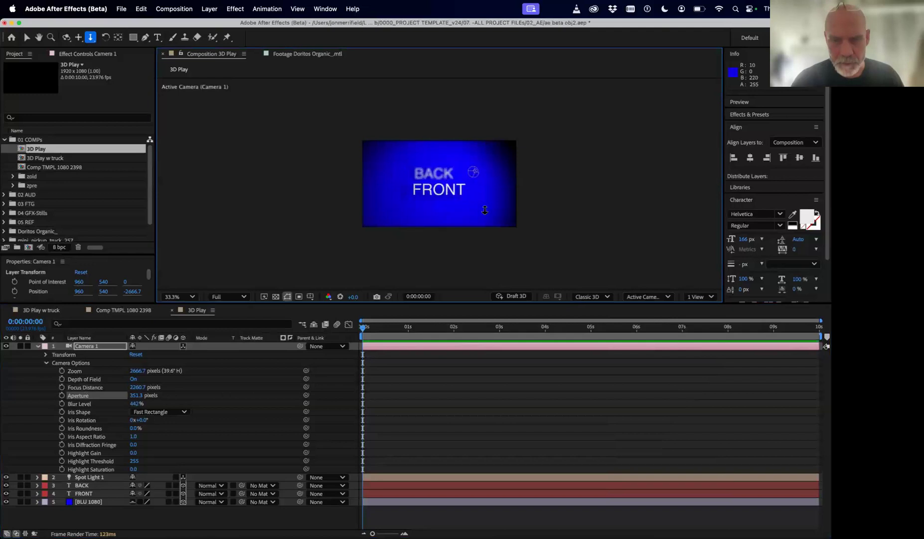
{"action": "key", "text": "shift+slash"}
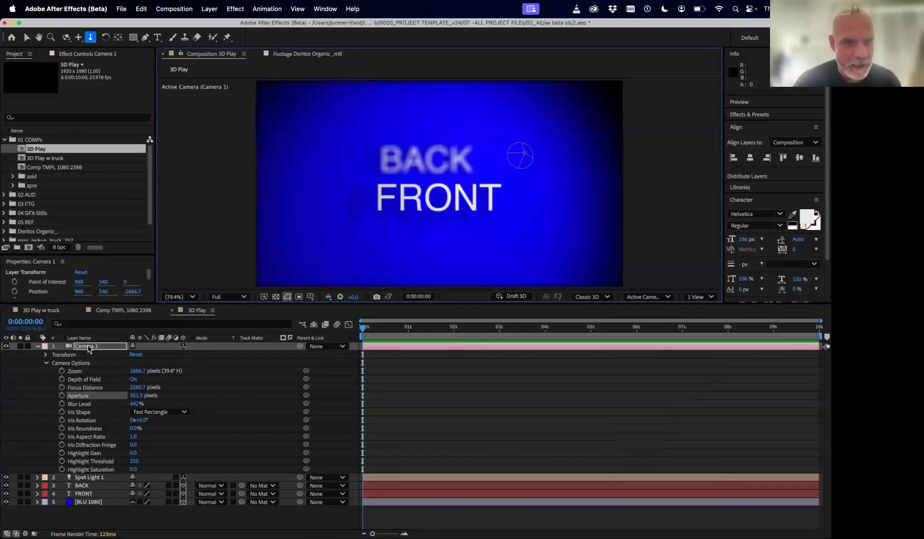
{"action": "left_click", "coordinate": [89, 348]}
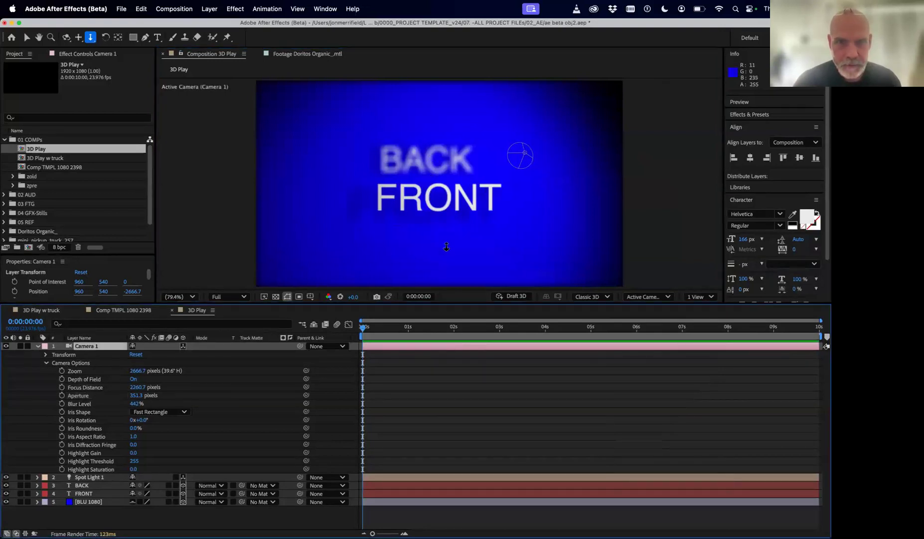
{"action": "mouse_move", "coordinate": [446, 247]}
{"action": "left_mouse_down"}
{"action": "mouse_move", "coordinate": [455, 213]}
{"action": "mouse_move", "coordinate": [449, 250]}
{"action": "left_mouse_up"}
{"action": "key", "text": "super+z"}
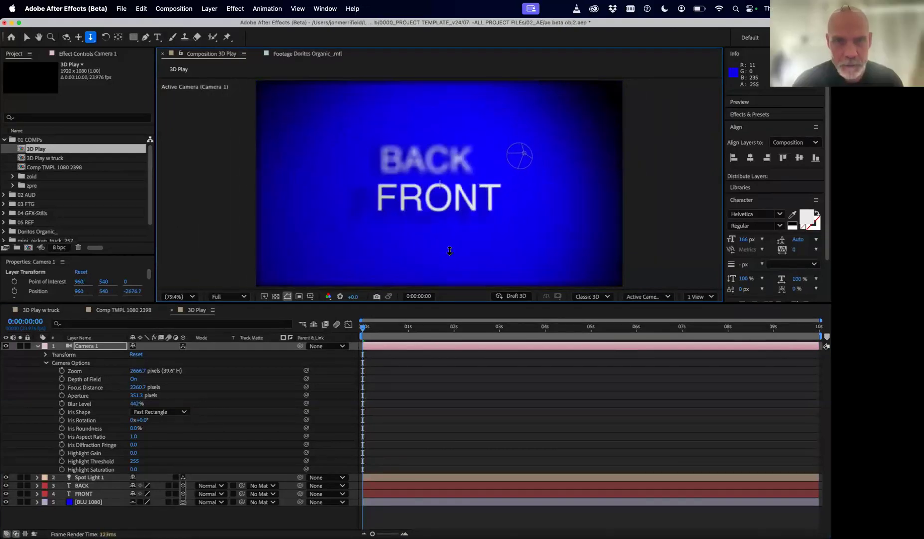
Step: Orbit Camera 1 to an angled view and keyframe its focus distance, point of interest and position
{"action": "key", "text": "c"}
{"action": "left_click_drag", "start_coordinate": [445, 250], "coordinate": [469, 252]}
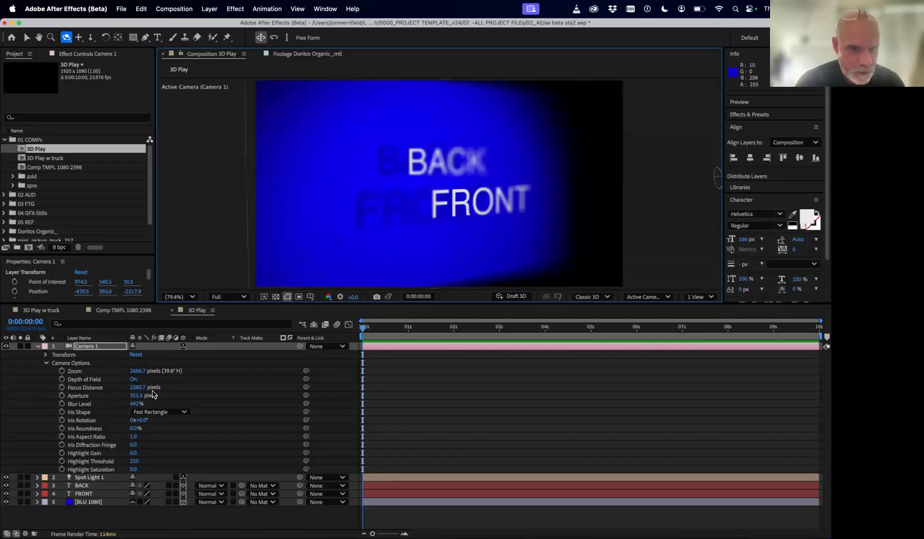
{"action": "left_click_drag", "start_coordinate": [139, 389], "coordinate": [47, 391]}
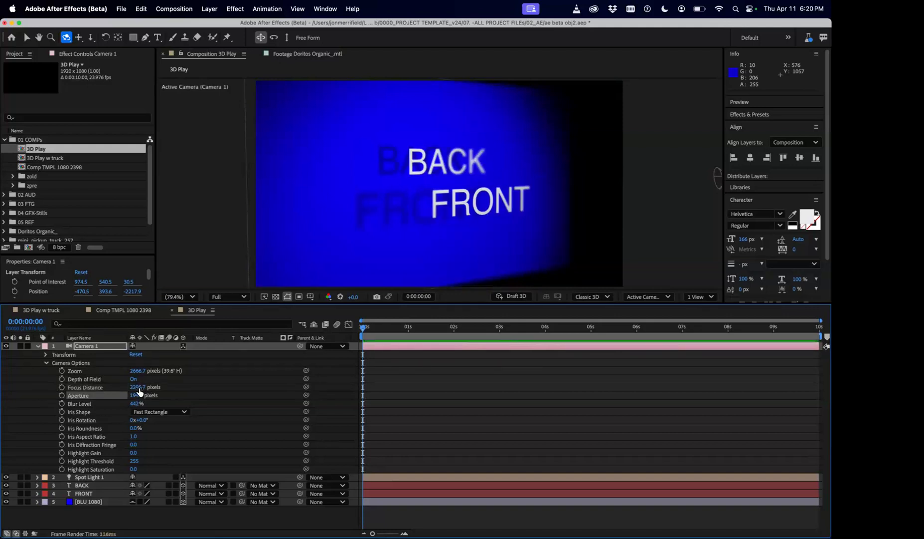
{"action": "left_click_drag", "start_coordinate": [134, 387], "coordinate": [109, 387]}
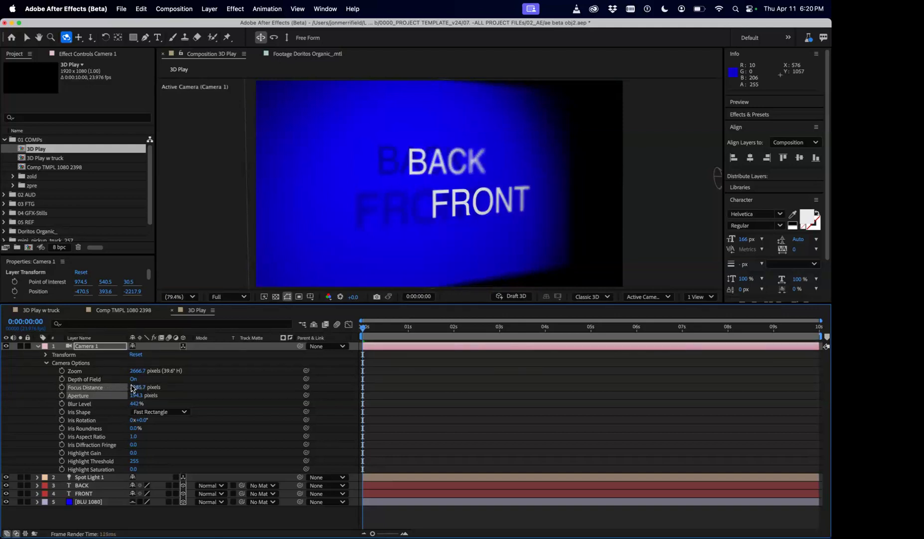
{"action": "left_click", "coordinate": [61, 387]}
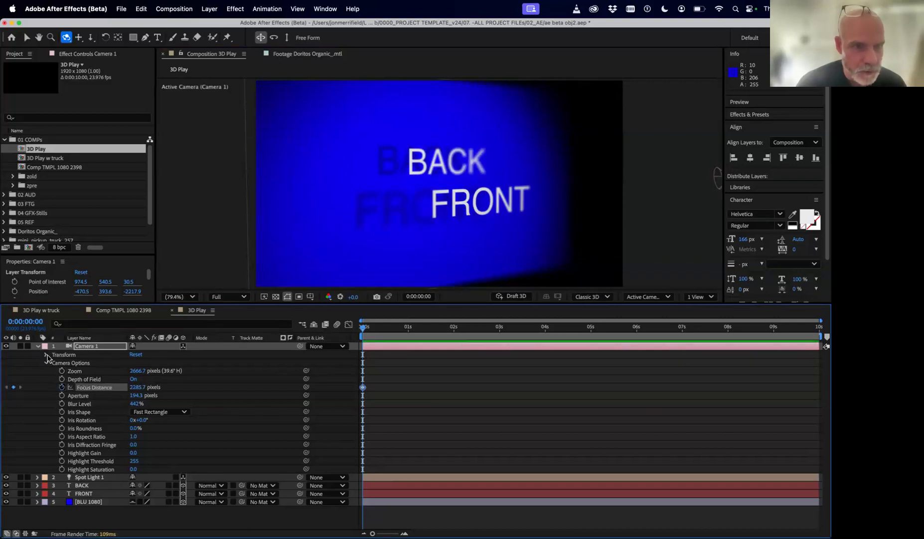
{"action": "left_click", "coordinate": [46, 354]}
{"action": "left_click", "coordinate": [61, 362]}
{"action": "left_click", "coordinate": [61, 370]}
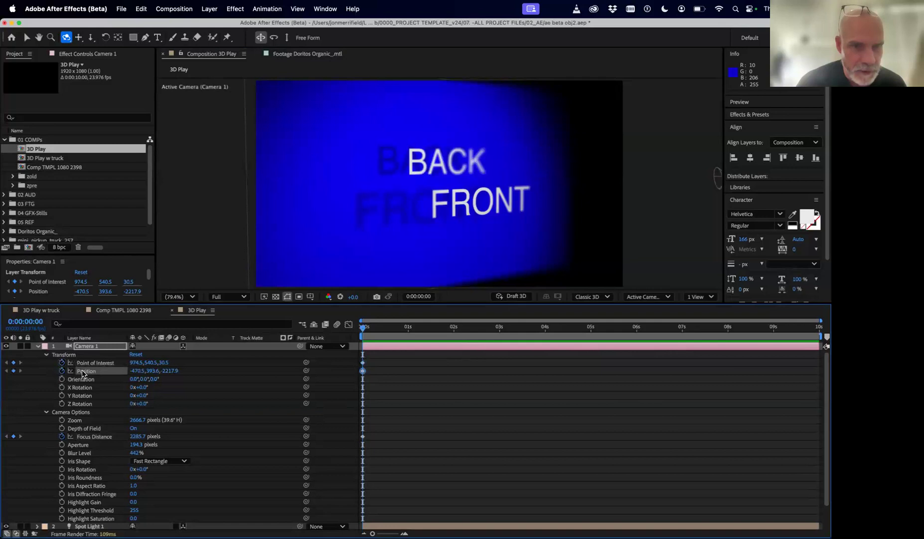
{"action": "left_click", "coordinate": [451, 327]}
Step: At 4 s, orbit and dolly Camera 1 closer to the text, to 796.5, -294.7, -1320.6
{"action": "left_click_drag", "start_coordinate": [484, 328], "coordinate": [547, 352]}
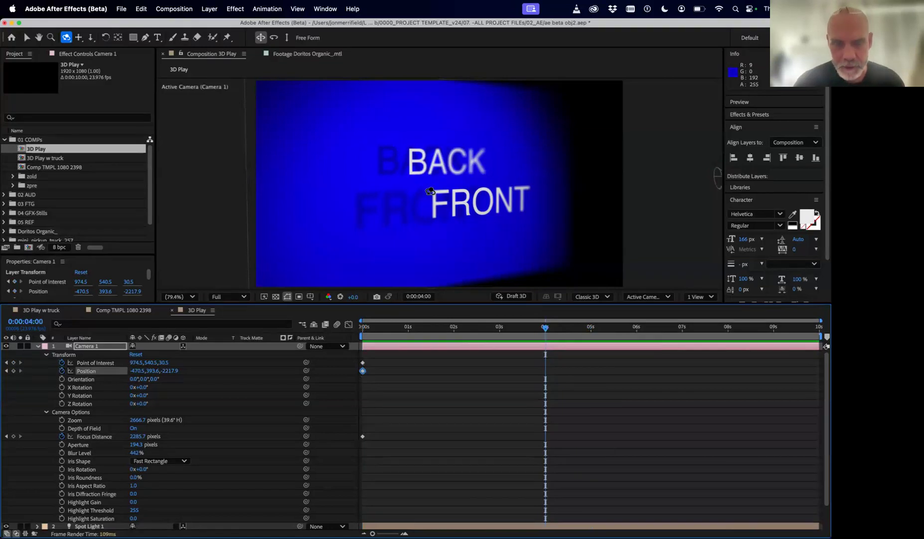
{"action": "mouse_move", "coordinate": [427, 188]}
{"action": "left_mouse_down"}
{"action": "mouse_move", "coordinate": [499, 190]}
{"action": "mouse_move", "coordinate": [383, 189]}
{"action": "mouse_move", "coordinate": [387, 197]}
{"action": "mouse_move", "coordinate": [435, 192]}
{"action": "left_mouse_up"}
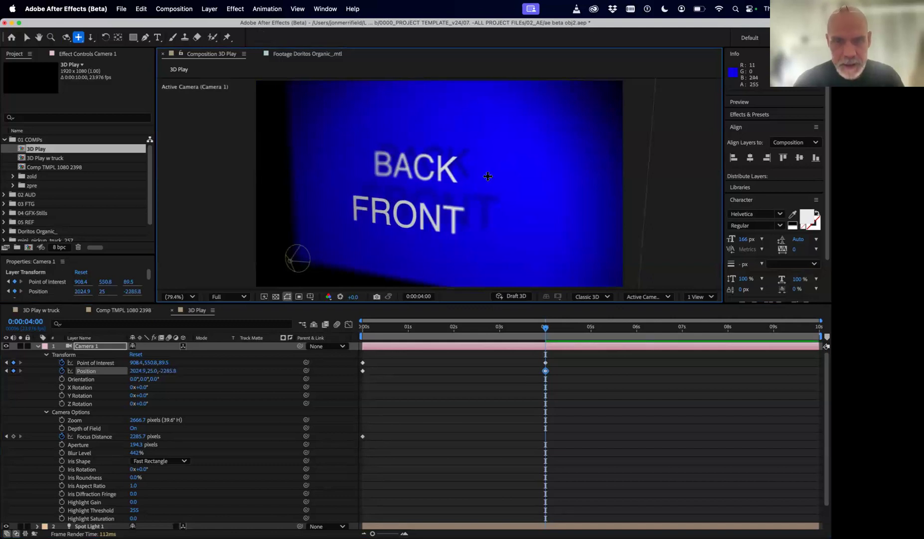
{"action": "key", "text": "3"}
{"action": "left_click_drag", "start_coordinate": [450, 188], "coordinate": [465, 164]}
{"action": "key", "text": "1"}
{"action": "key", "text": "2"}
{"action": "key", "text": "3"}
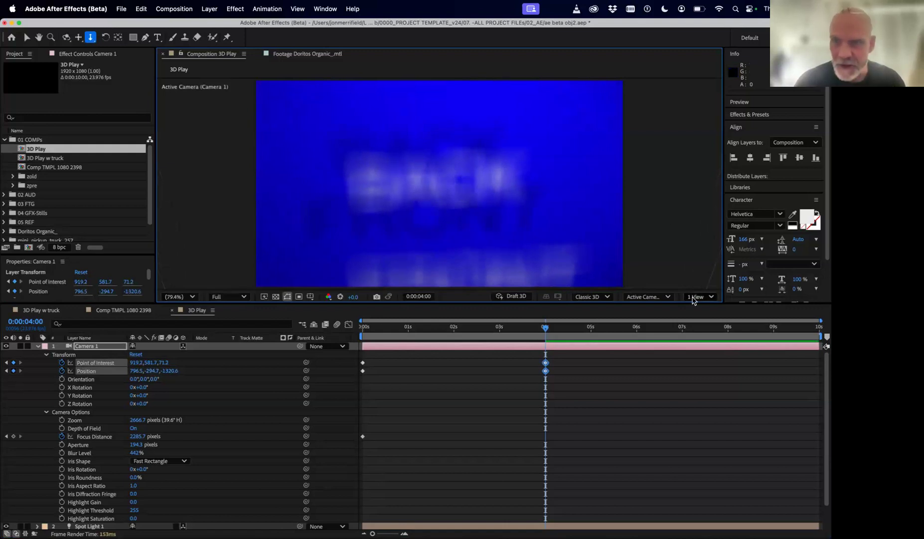
Step: At 4 s, keyframe Camera 1's focus distance to 1348.7 px so BACK turns sharp, then preview
{"action": "left_click", "coordinate": [663, 296]}
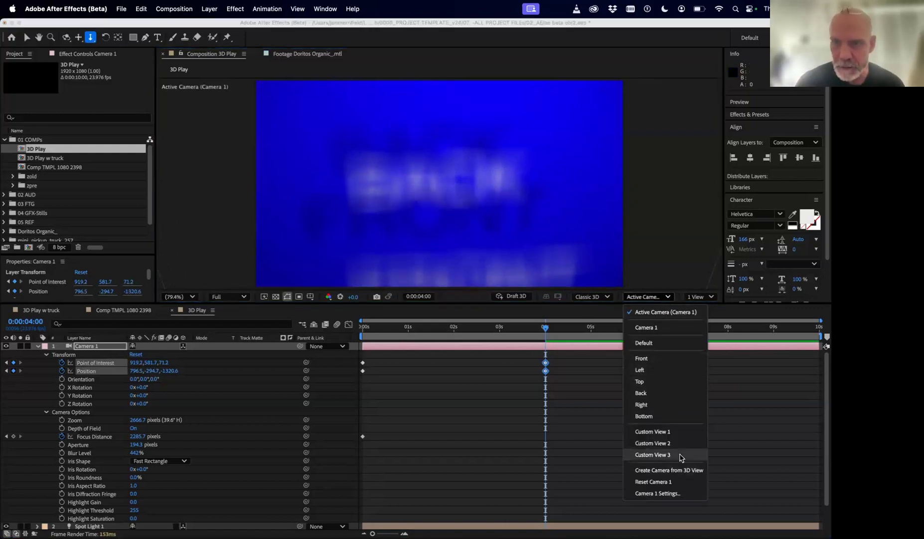
{"action": "left_click", "coordinate": [650, 432]}
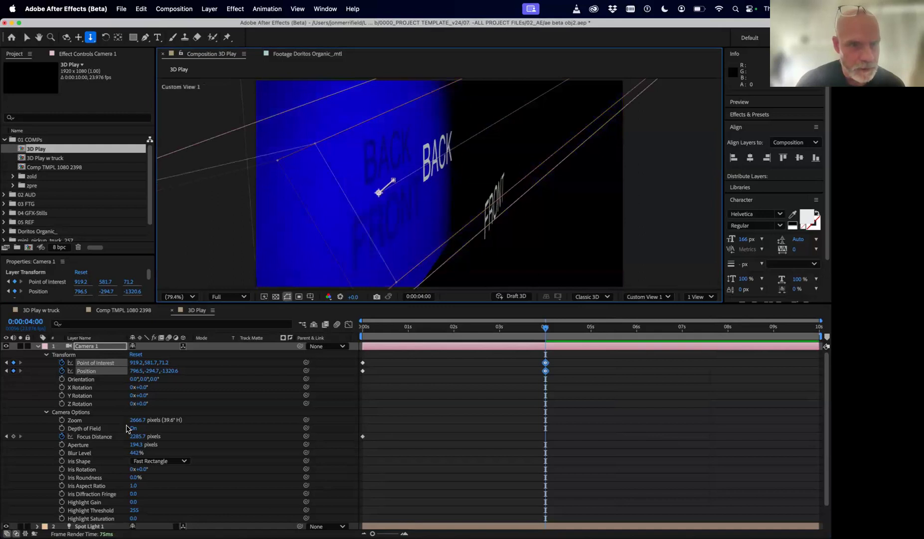
{"action": "left_click_drag", "start_coordinate": [142, 439], "coordinate": [63, 404]}
{"action": "left_click_drag", "start_coordinate": [139, 439], "coordinate": [102, 437]}
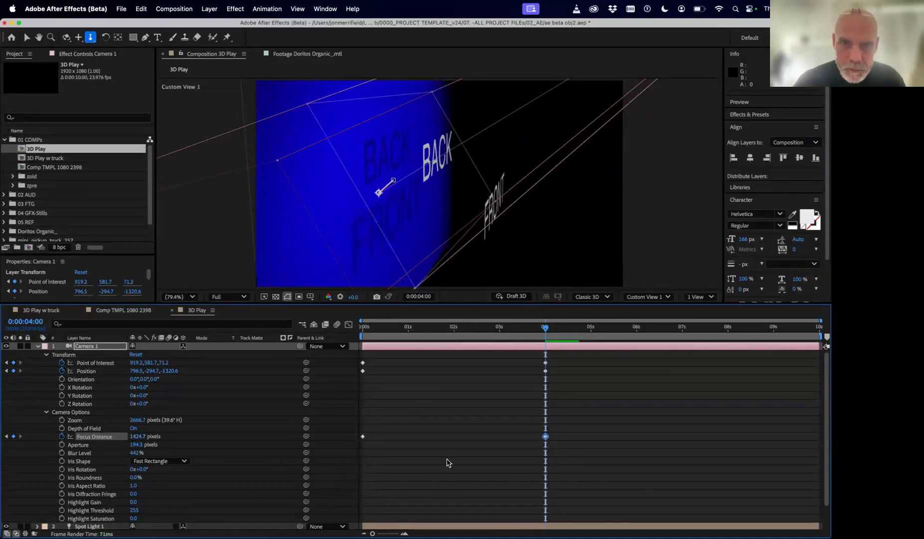
{"action": "left_click", "coordinate": [648, 297]}
{"action": "left_click", "coordinate": [657, 306]}
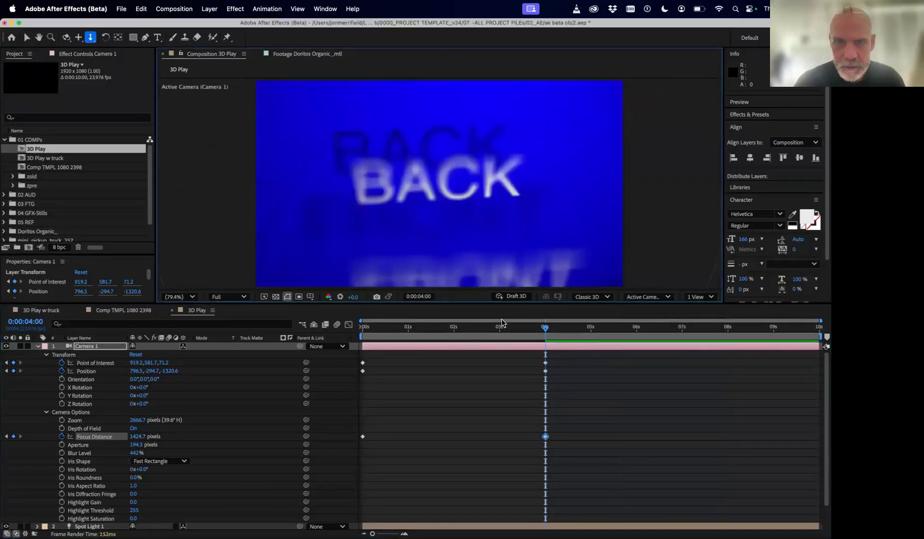
{"action": "left_click_drag", "start_coordinate": [138, 441], "coordinate": [103, 437]}
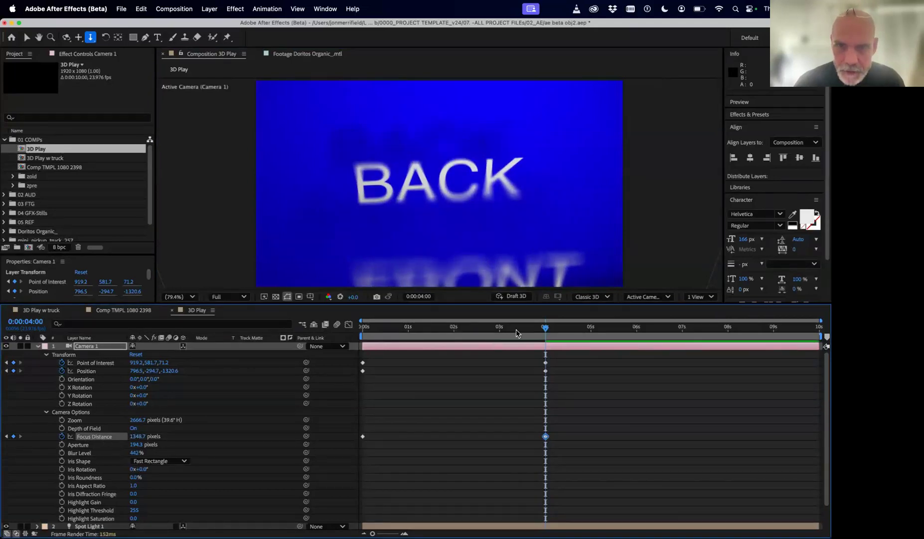
{"action": "left_click_drag", "start_coordinate": [533, 332], "coordinate": [356, 340]}
{"action": "key", "text": "space"}
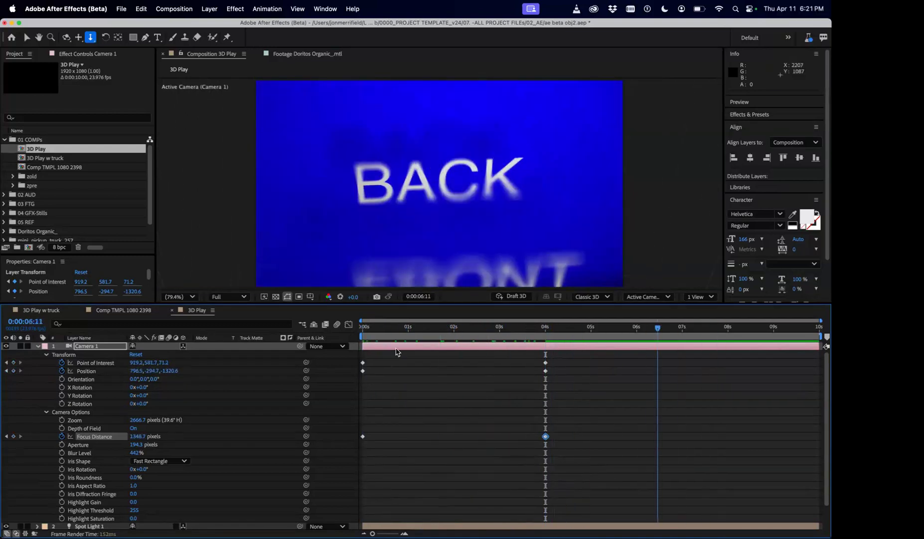
Step: Scale the BLU 1080 solid to 165%, preview the move, and park the time at 4 s
{"action": "key", "text": "space"}
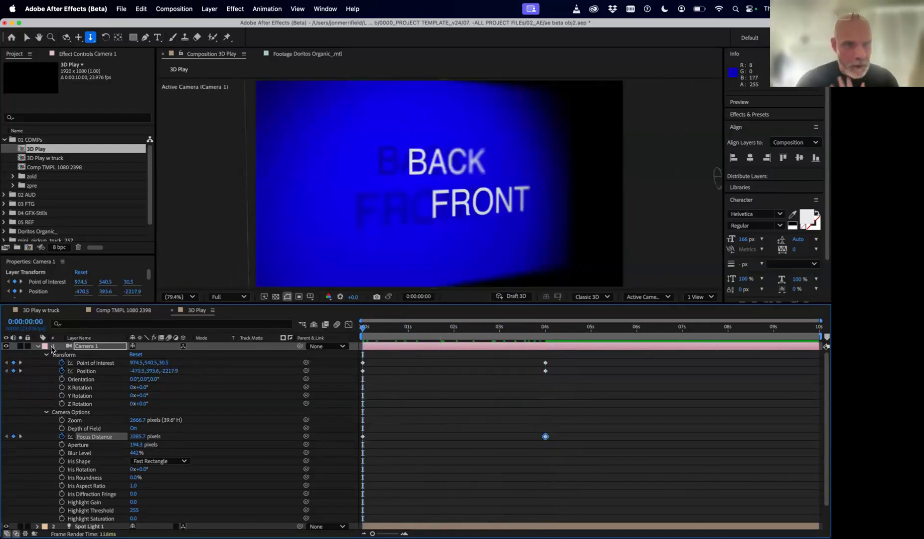
{"action": "left_click", "coordinate": [38, 346]}
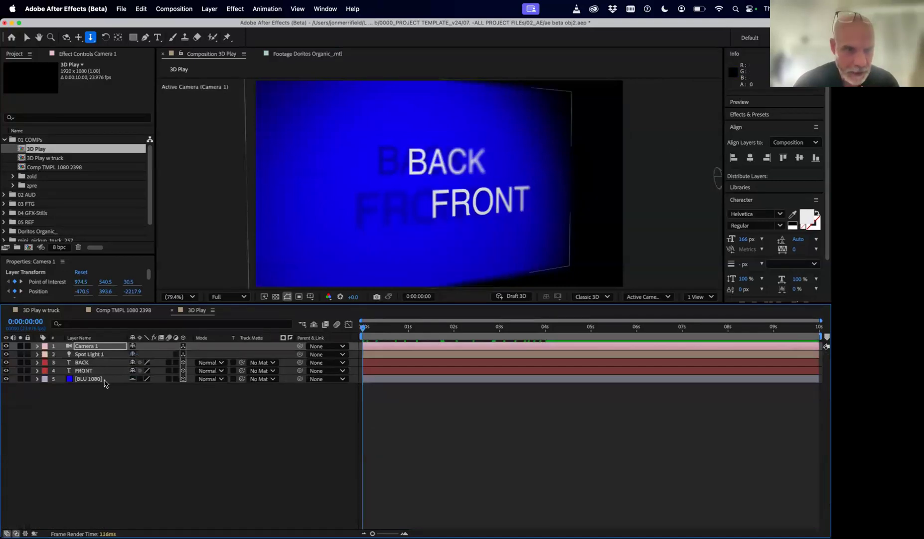
{"action": "left_click", "coordinate": [88, 379]}
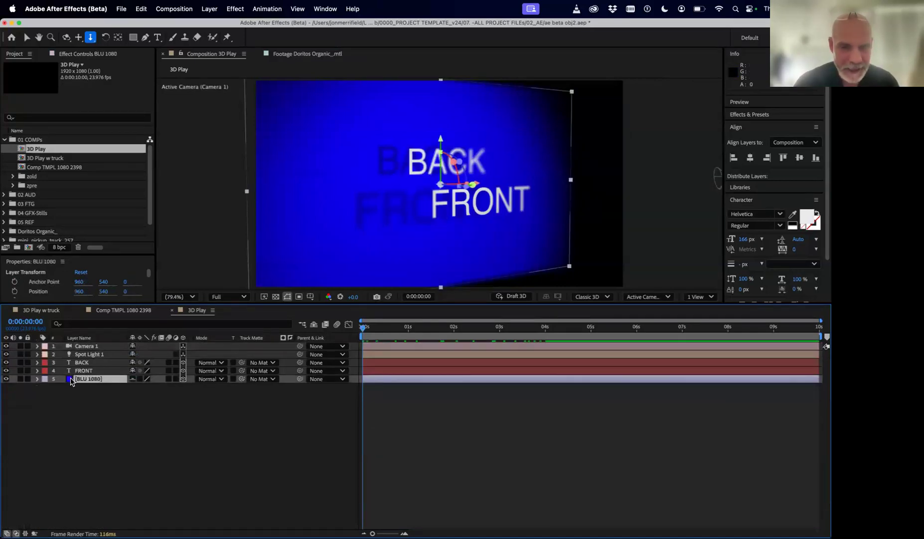
{"action": "key", "text": "s"}
{"action": "left_click_drag", "start_coordinate": [145, 394], "coordinate": [177, 393]}
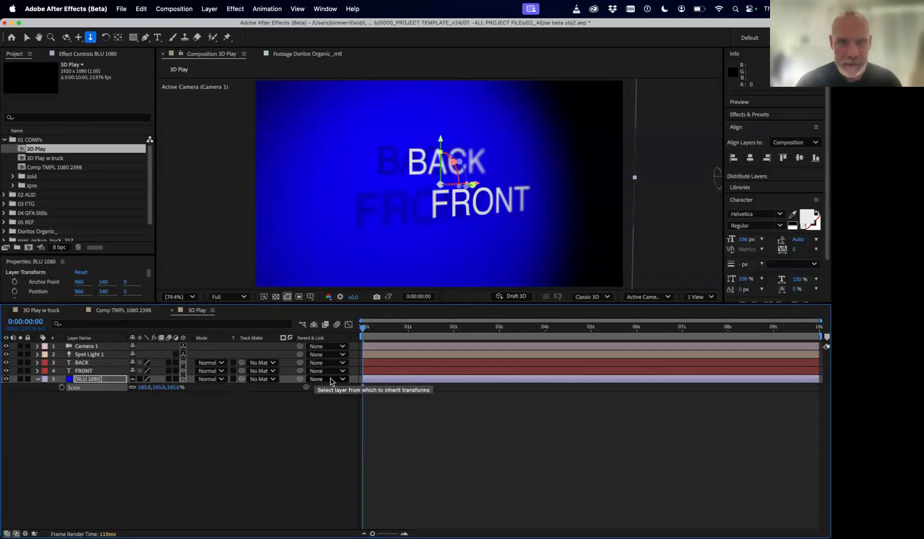
{"action": "key", "text": "space"}
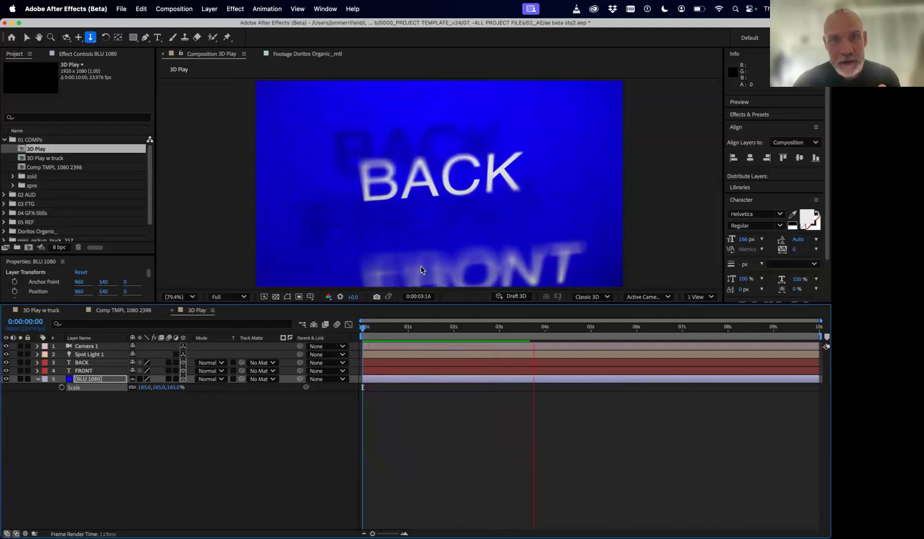
{"action": "left_click", "coordinate": [95, 348]}
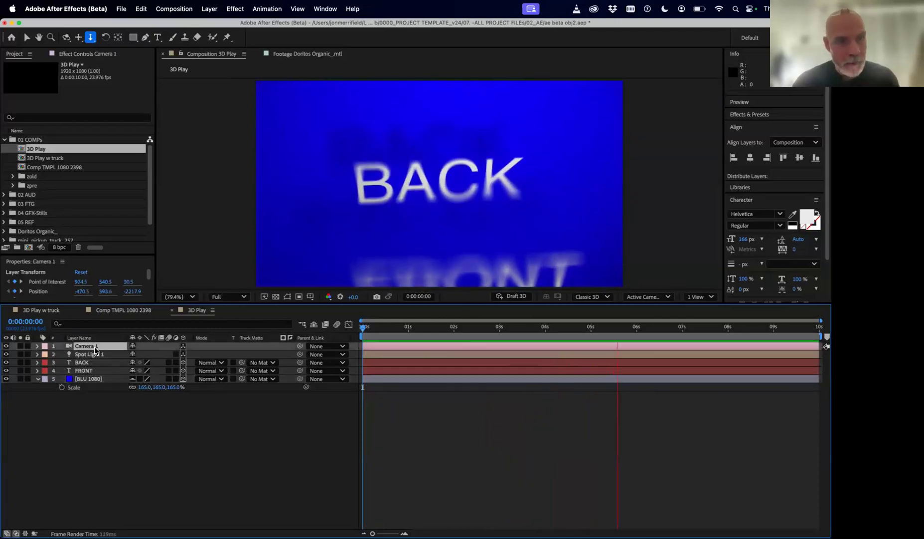
{"action": "left_click_drag", "start_coordinate": [724, 327], "coordinate": [546, 333]}
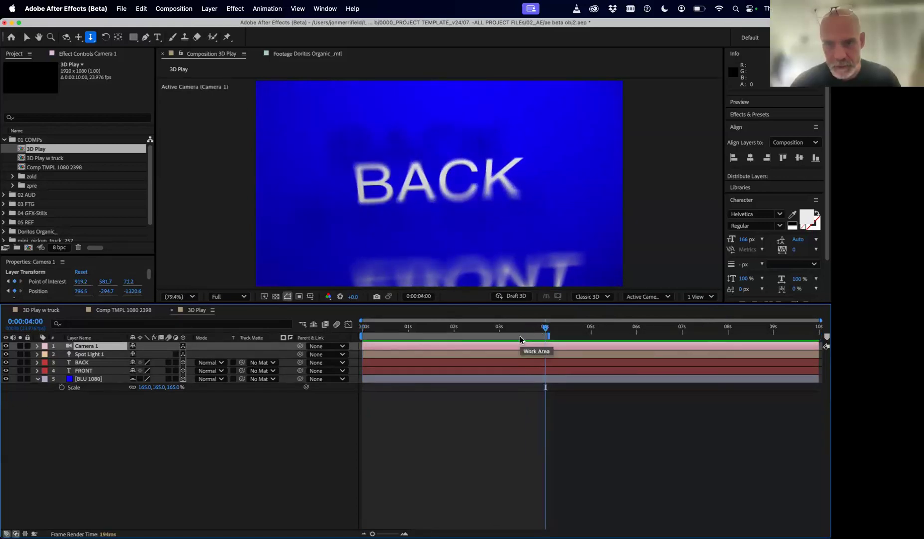
Step: Trim the 3D Play comp to its 4-second work area, preview it, then switch to Firefox's 3D models help page
{"action": "right_click", "coordinate": [521, 335]}
{"action": "left_click", "coordinate": [561, 368]}
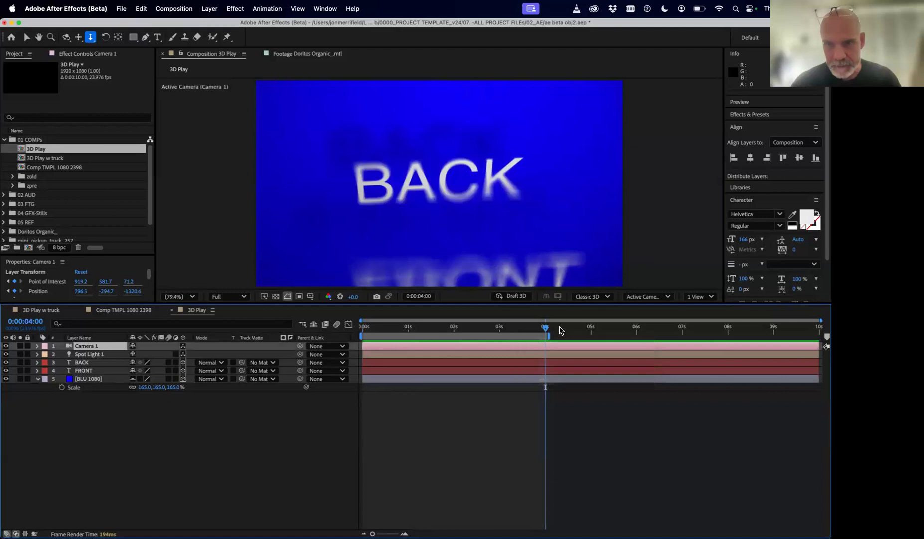
{"action": "key", "text": "Home"}
{"action": "key", "text": "space"}
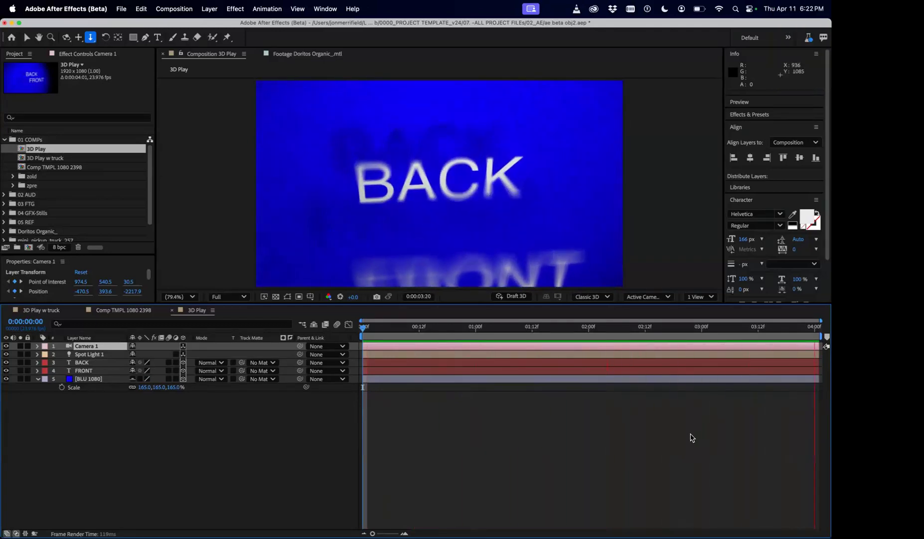
{"action": "key", "text": "space"}
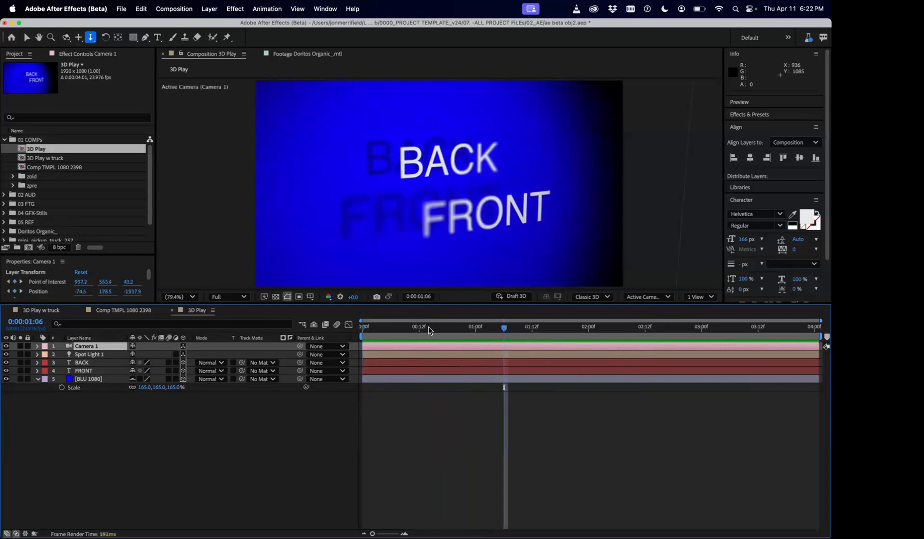
{"action": "left_click_drag", "start_coordinate": [432, 328], "coordinate": [384, 326]}
{"action": "key", "text": "ctrl+Right"}
{"action": "key", "text": "ctrl+Right"}
{"action": "key", "text": "ctrl+Right"}
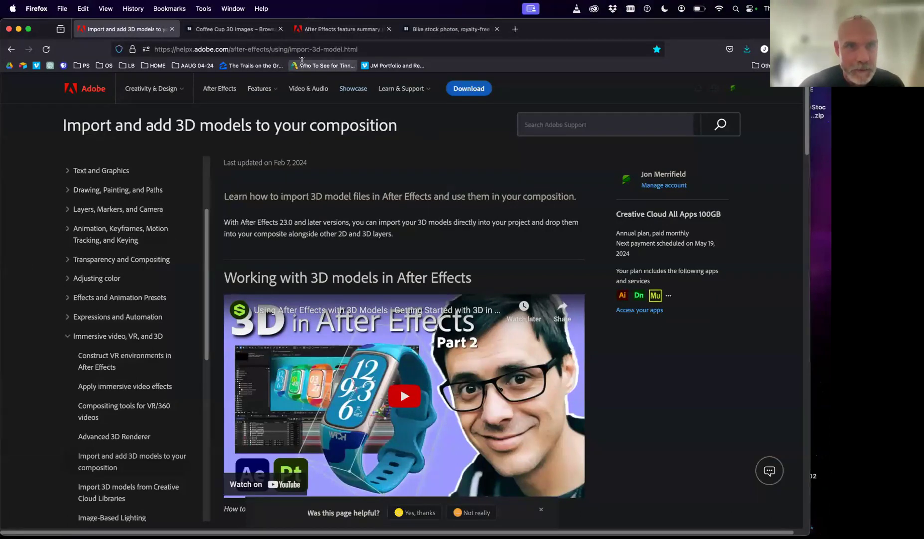
Step: Scroll the Adobe help page to the Import 3D models steps: File > Import > File, GLB/GLTF/OBJ
{"action": "left_click", "coordinate": [222, 50]}
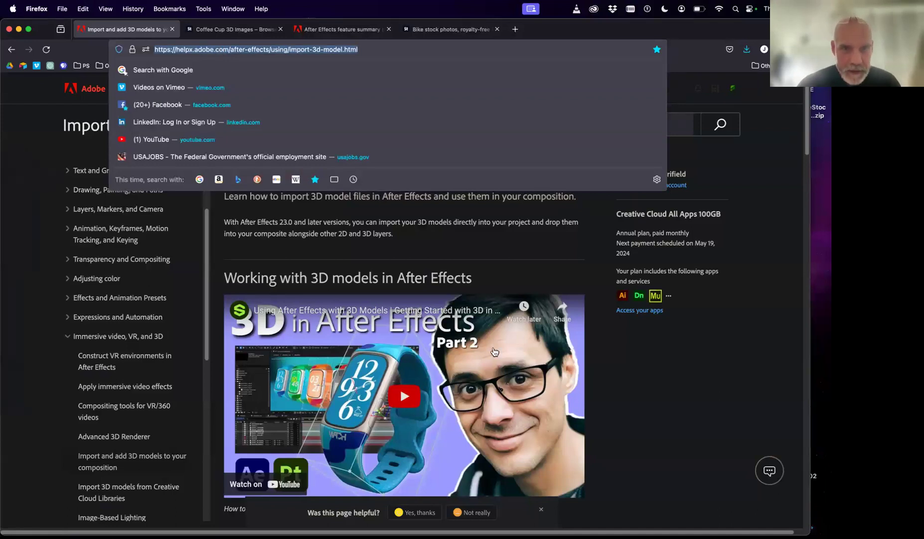
{"action": "left_click", "coordinate": [664, 393]}
{"action": "scroll", "coordinate": [434, 389], "scroll_direction": "down", "scroll_amount": 2}
{"action": "scroll", "coordinate": [432, 384], "scroll_direction": "up", "scroll_amount": 1}
{"action": "scroll", "coordinate": [440, 378], "scroll_direction": "down", "scroll_amount": 5}
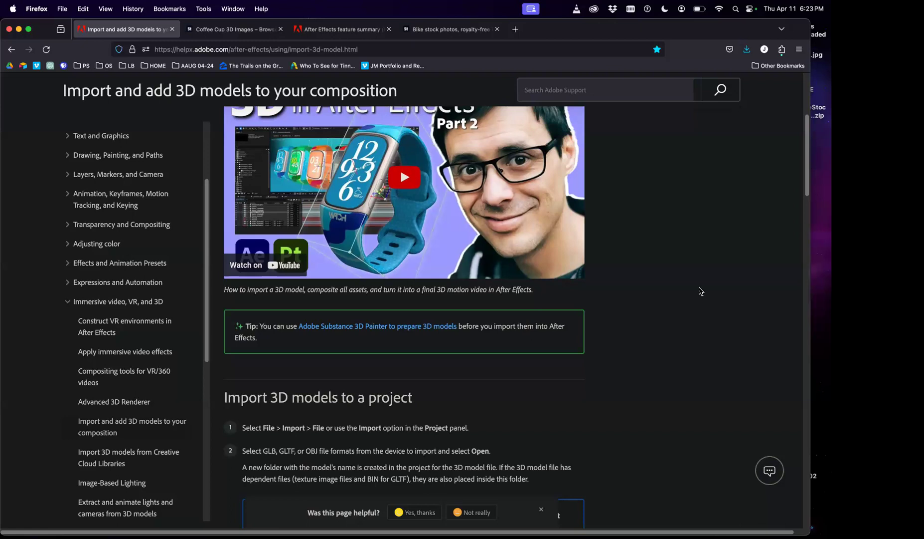
Step: Scroll further through the 3D-models help page, then return to the After Effects desktop
{"action": "scroll", "coordinate": [664, 392], "scroll_direction": "down", "scroll_amount": 10}
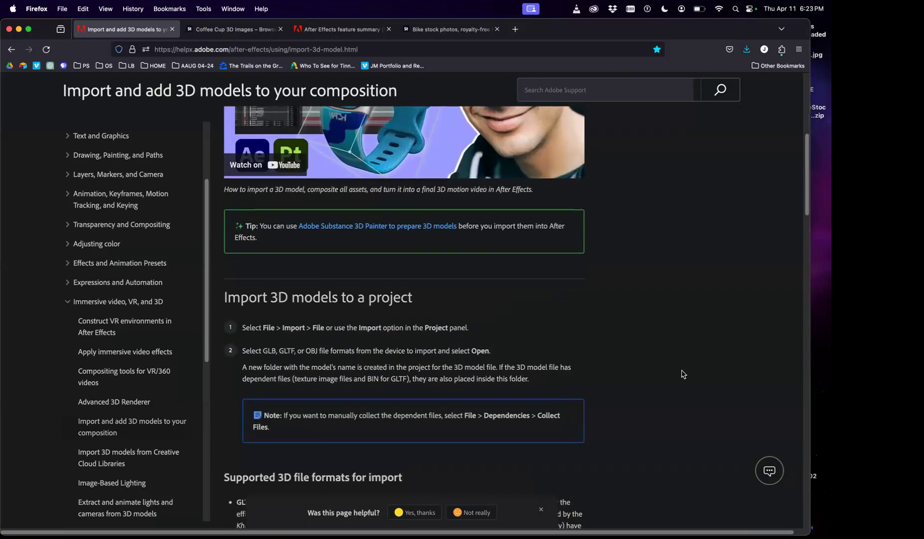
{"action": "scroll", "coordinate": [676, 375], "scroll_direction": "down", "scroll_amount": 5}
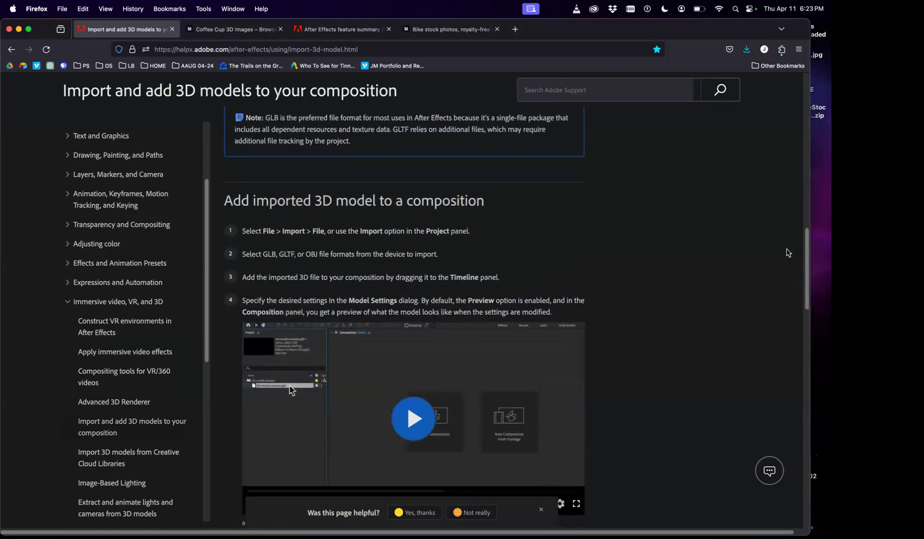
{"action": "left_click_drag", "start_coordinate": [804, 266], "coordinate": [794, 131]}
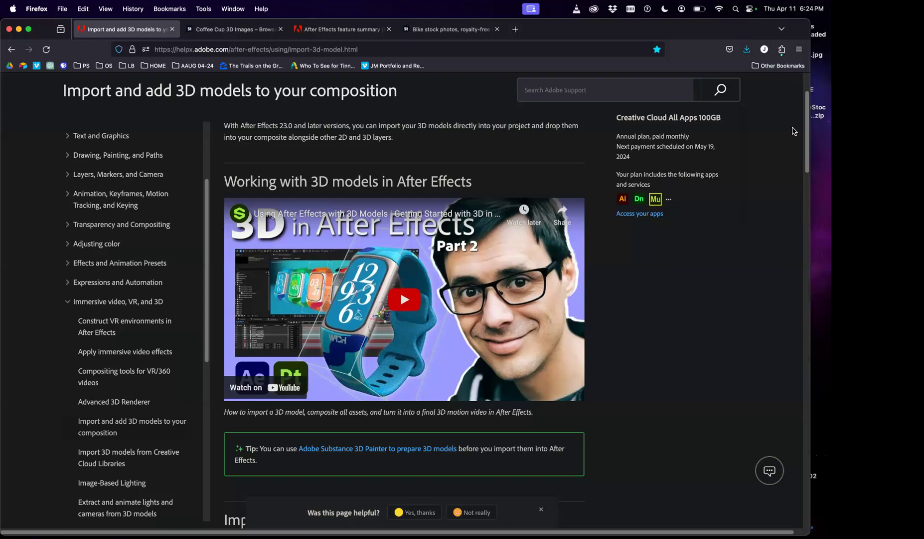
{"action": "key", "text": "ctrl+Left"}
{"action": "key", "text": "ctrl+Left"}
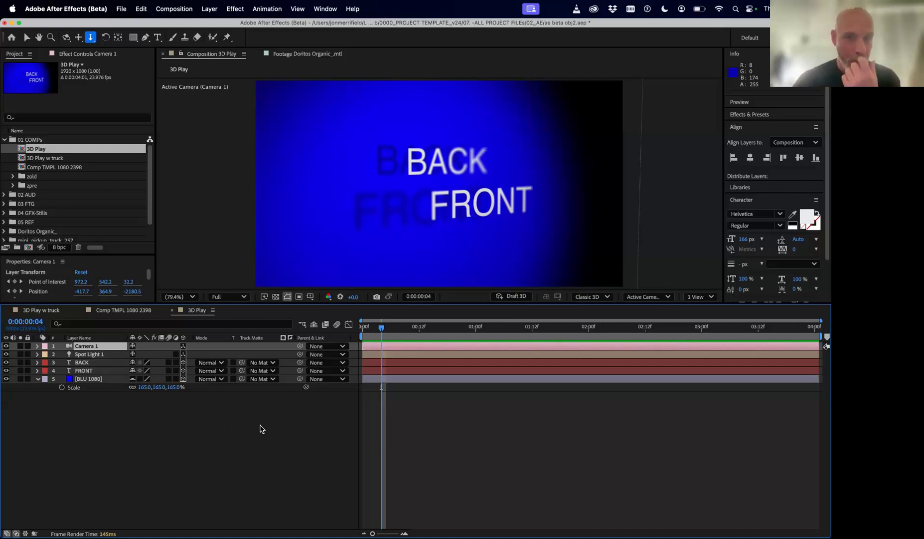
Step: Preview the text animation and collapse the 01 COMPs folder in the Project panel
{"action": "key", "text": "space"}
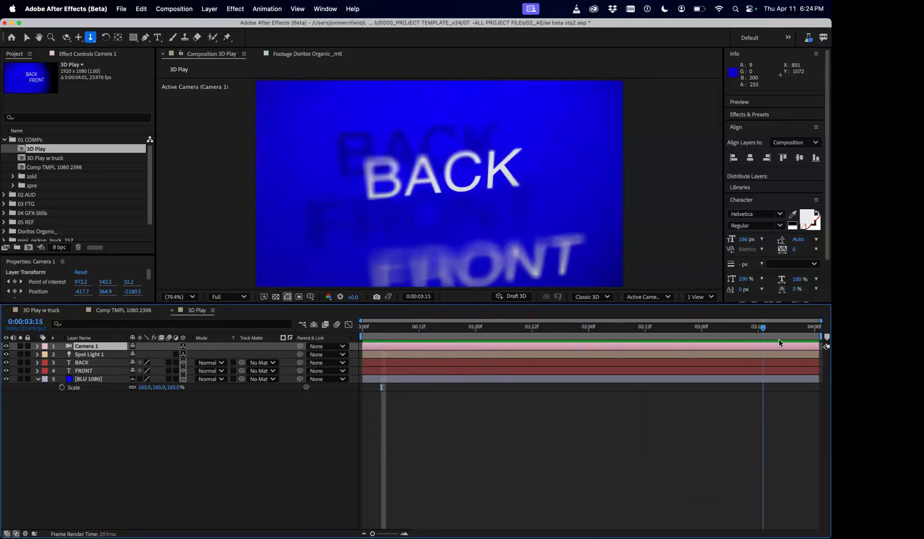
{"action": "key", "text": "space"}
{"action": "key", "text": "space"}
{"action": "key", "text": "space"}
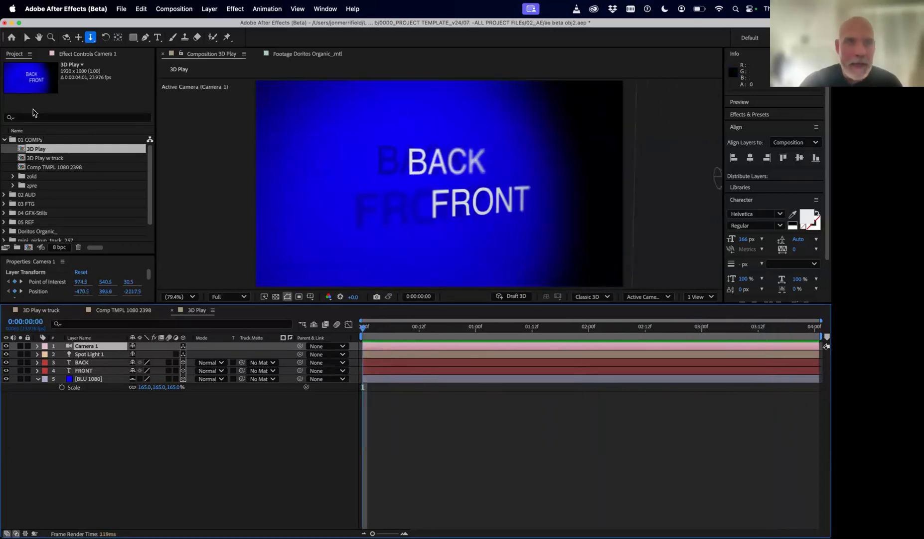
{"action": "left_click", "coordinate": [4, 144]}
{"action": "left_click", "coordinate": [5, 141]}
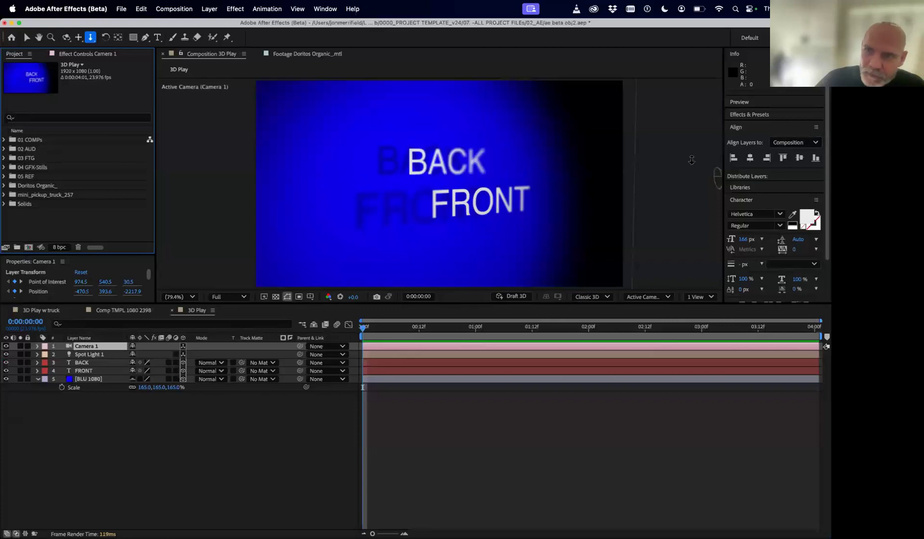
Step: Collapse the Align and Character panels, expand the Adobe Stock library, and move to the next desktop
{"action": "left_click", "coordinate": [737, 127]}
{"action": "left_click", "coordinate": [749, 152]}
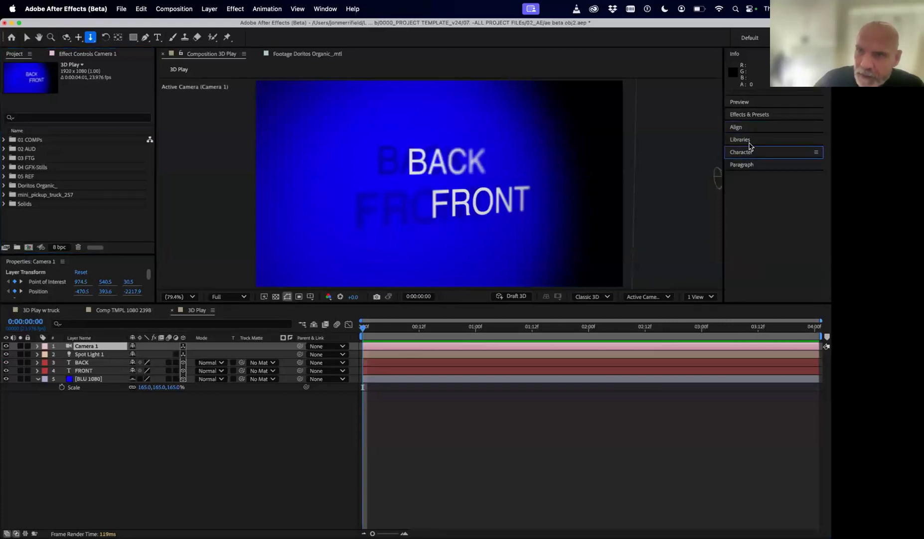
{"action": "left_click", "coordinate": [750, 142]}
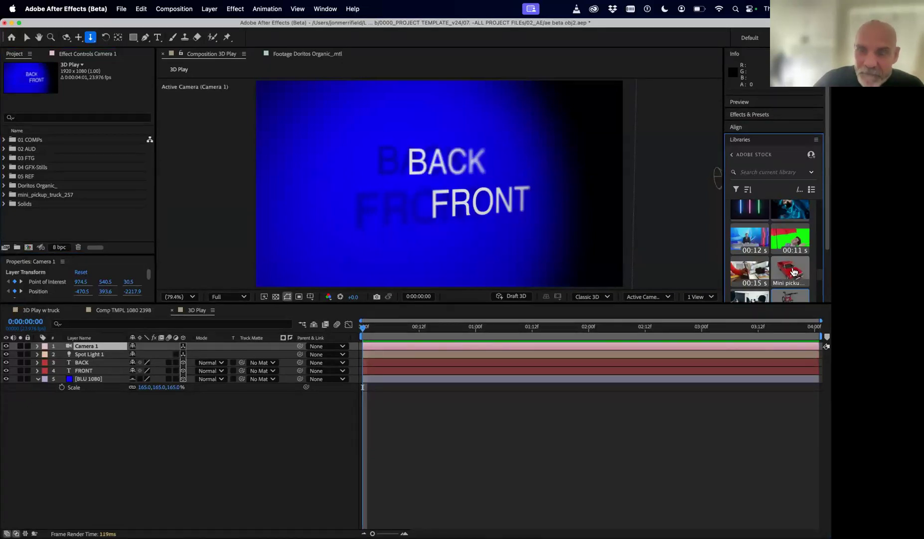
{"action": "key", "text": "ctrl+Right"}
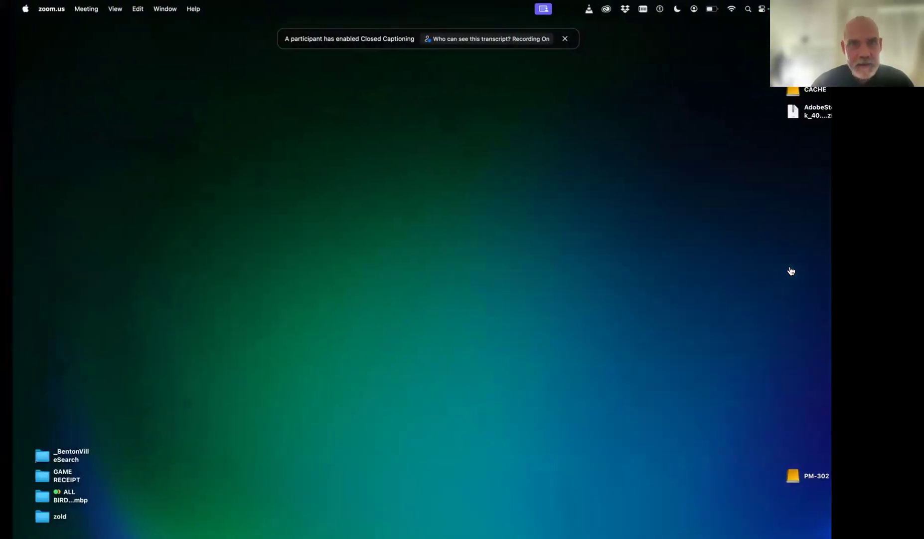
Step: Show Adobe Stock's 112 3D coffee cup model results in Firefox
{"action": "key", "text": "ctrl+Right"}
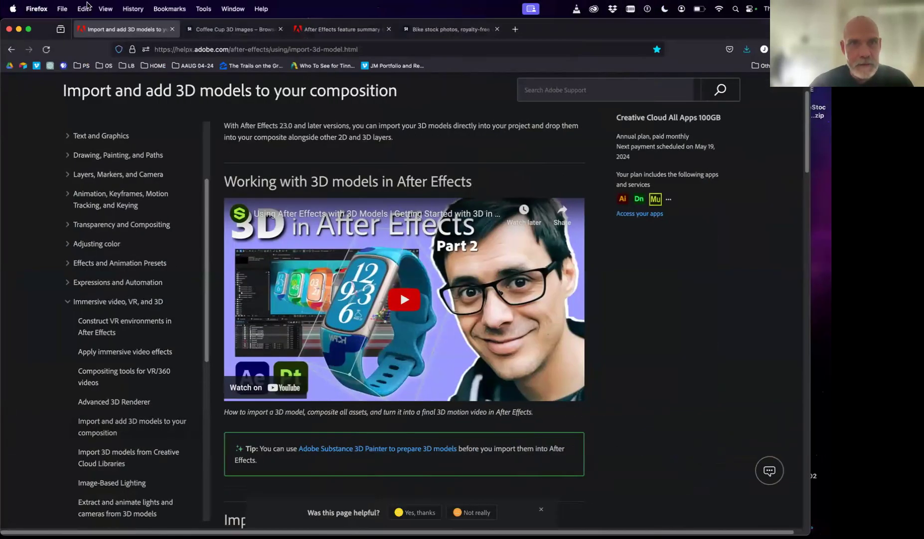
{"action": "left_click", "coordinate": [235, 28]}
{"action": "mouse_move", "coordinate": [66, 253]}
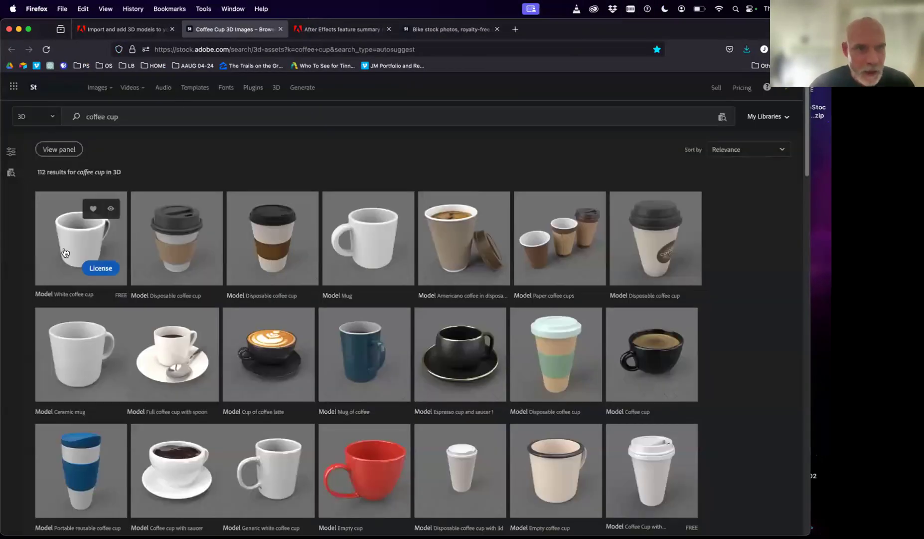
{"action": "mouse_move", "coordinate": [282, 333]}
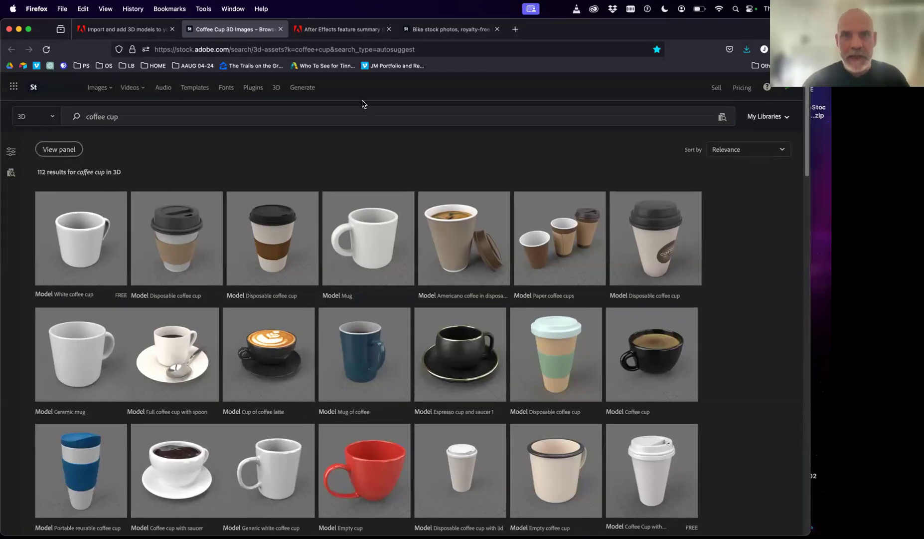
Step: Go to turbosquid.com in a new browser tab
{"action": "double_click", "coordinate": [601, 29]}
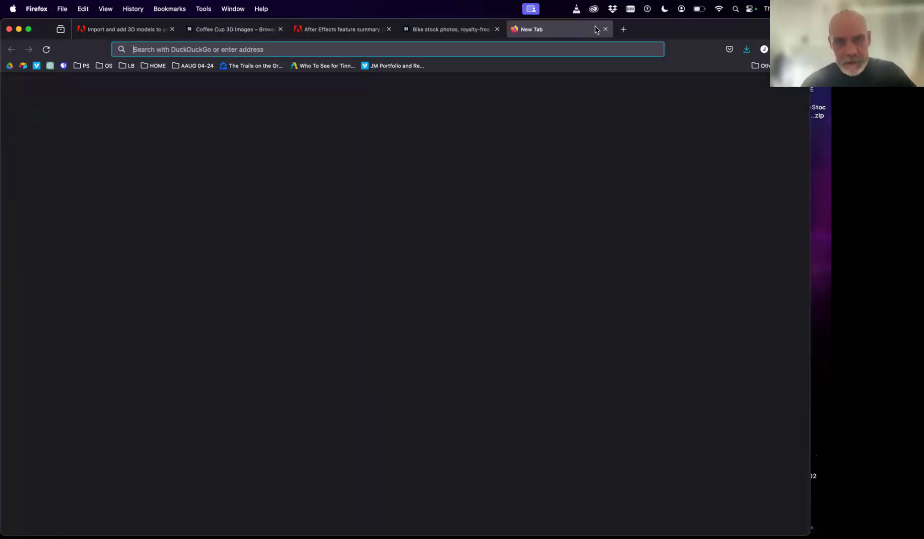
{"action": "left_click", "coordinate": [609, 43]}
{"action": "type", "text": "turbosquid.com/"}
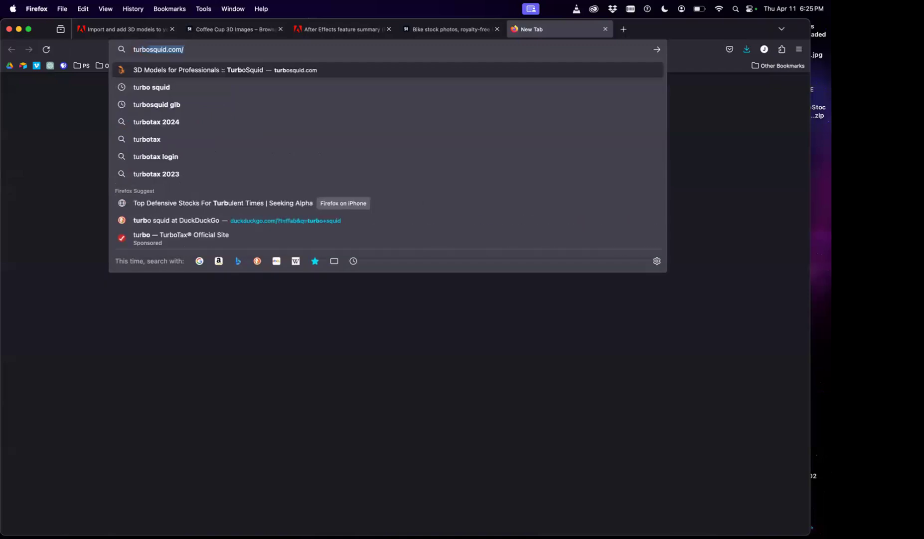
{"action": "key", "text": "Return"}
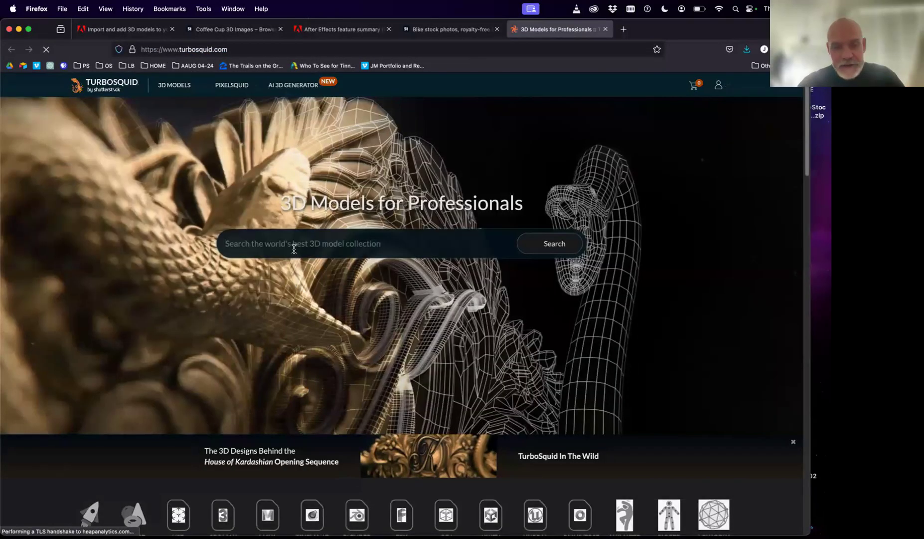
Step: Search TurboSquid for 'coffee cup' and browse the 5131 model results
{"action": "type", "text": "coffee cup"}
{"action": "key", "text": "Return"}
{"action": "mouse_move", "coordinate": [451, 224]}
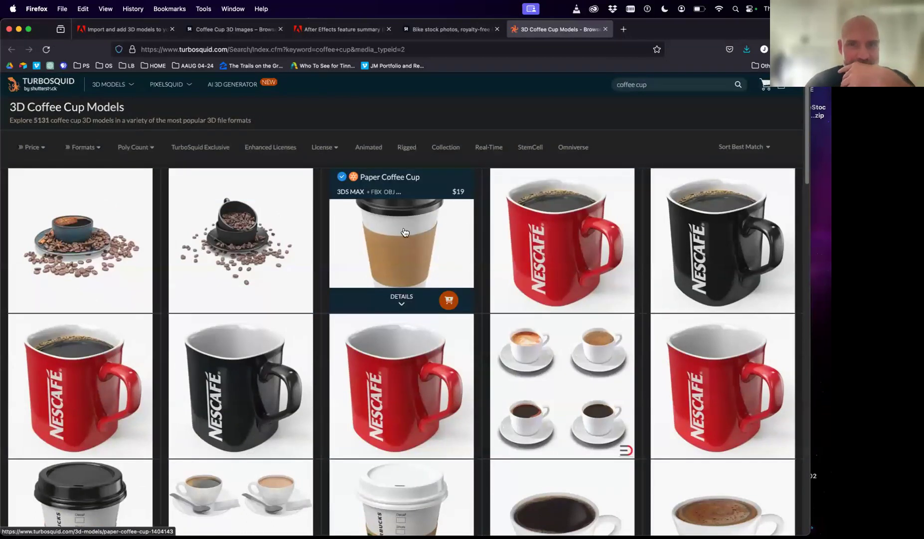
{"action": "scroll", "coordinate": [342, 394], "scroll_direction": "down", "scroll_amount": 3}
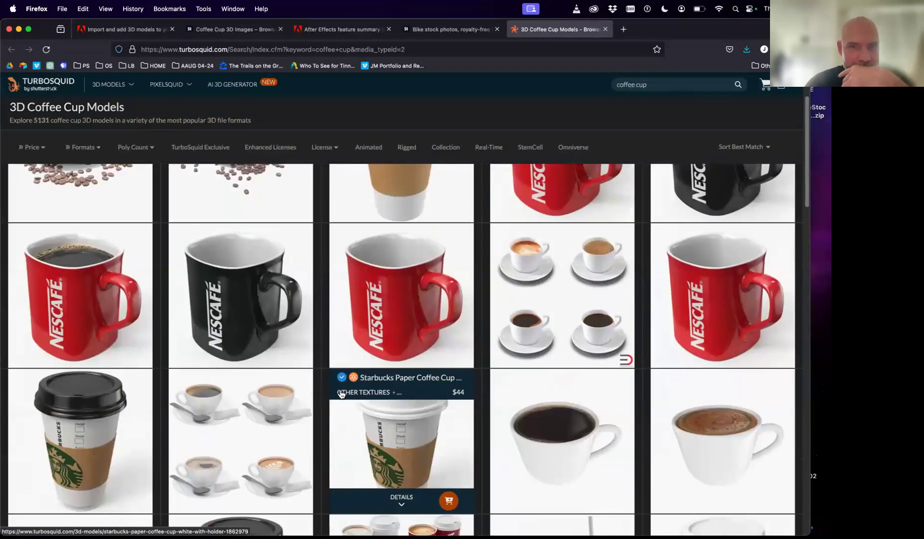
{"action": "scroll", "coordinate": [340, 402], "scroll_direction": "up", "scroll_amount": 2}
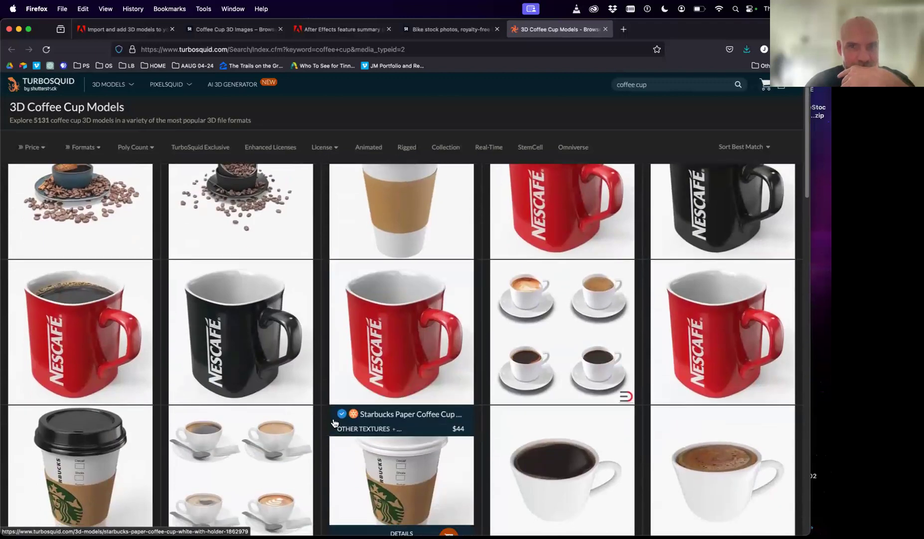
{"action": "scroll", "coordinate": [317, 351], "scroll_direction": "down", "scroll_amount": 10}
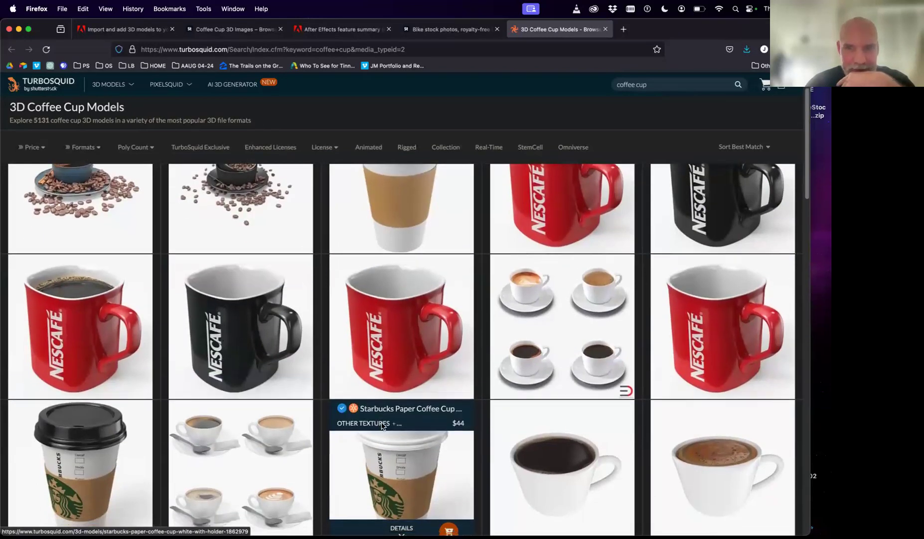
{"action": "scroll", "coordinate": [369, 431], "scroll_direction": "down", "scroll_amount": 6}
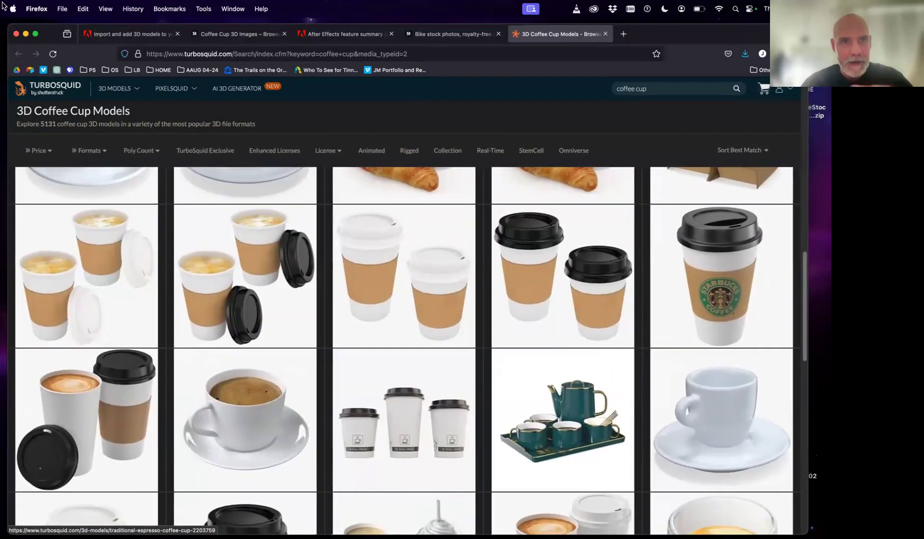
Step: Switch to Desktop 4 and dismiss the desktop overview
{"action": "mouse_move", "coordinate": [3, 7]}
{"action": "key", "text": "ctrl+Left"}
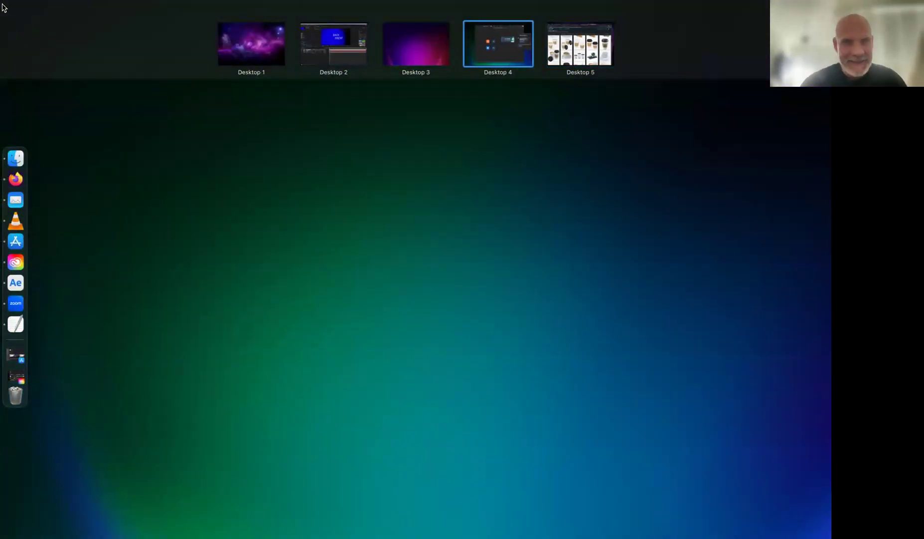
{"action": "key", "text": "Escape"}
Step: Place mini_pickup_truck_257.obj in 3D Play at comp size using the Advanced 3D renderer
{"action": "key", "text": "ctrl+Left"}
{"action": "key", "text": "ctrl+Left"}
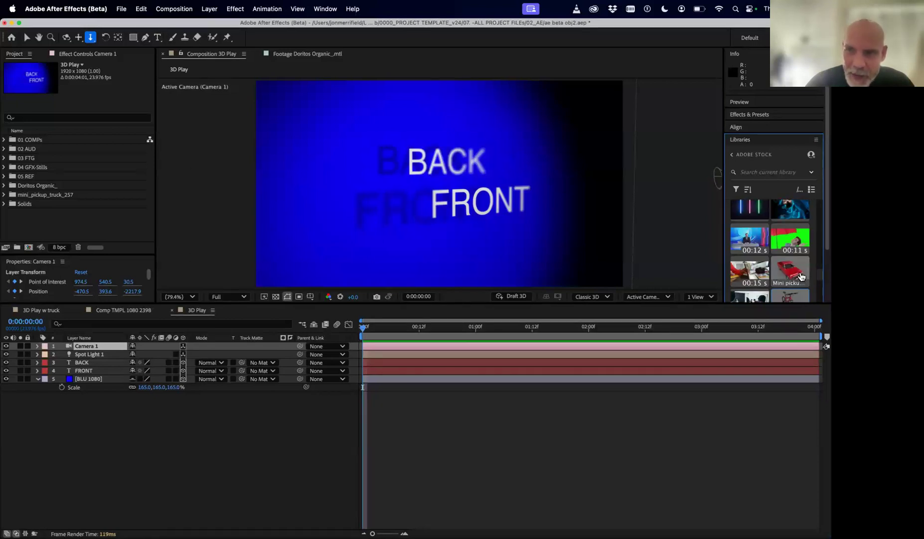
{"action": "left_click_drag", "start_coordinate": [335, 251], "coordinate": [330, 207]}
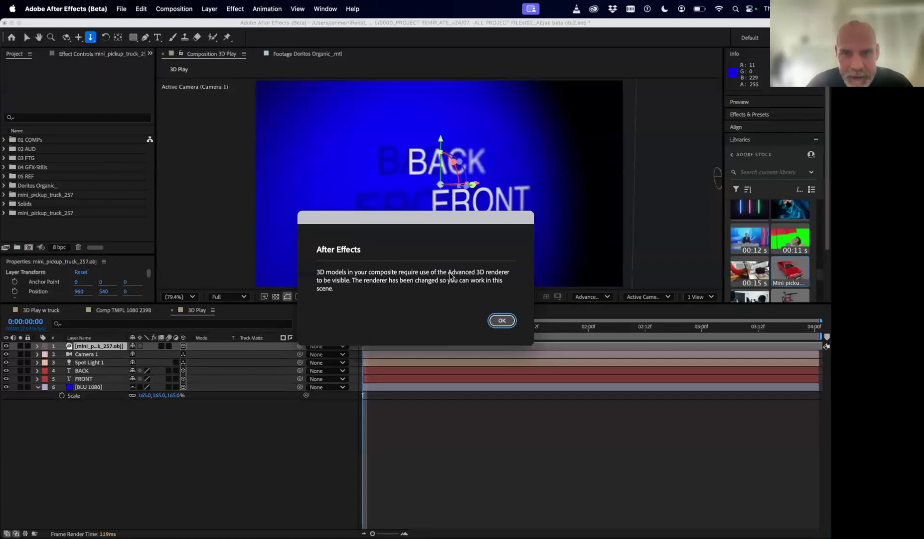
{"action": "left_click", "coordinate": [502, 321]}
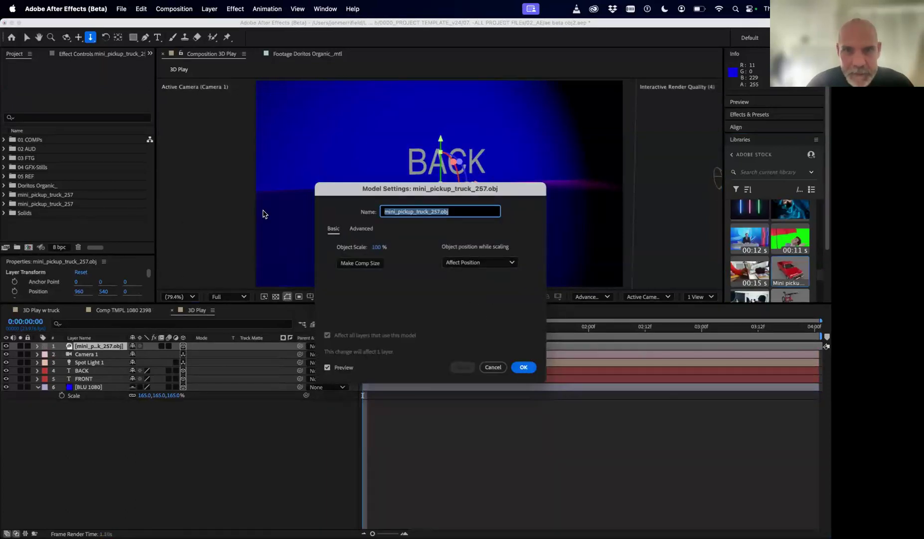
{"action": "left_click", "coordinate": [373, 267]}
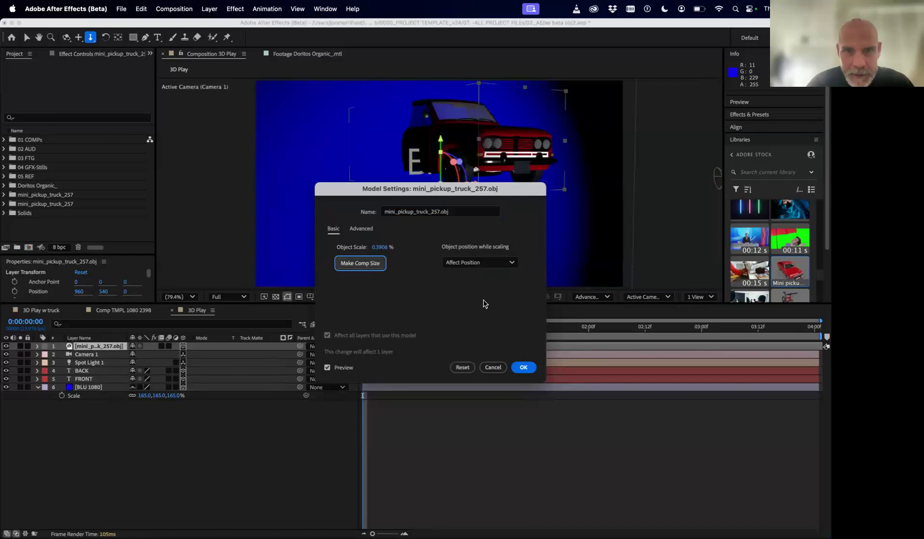
{"action": "left_click", "coordinate": [531, 369]}
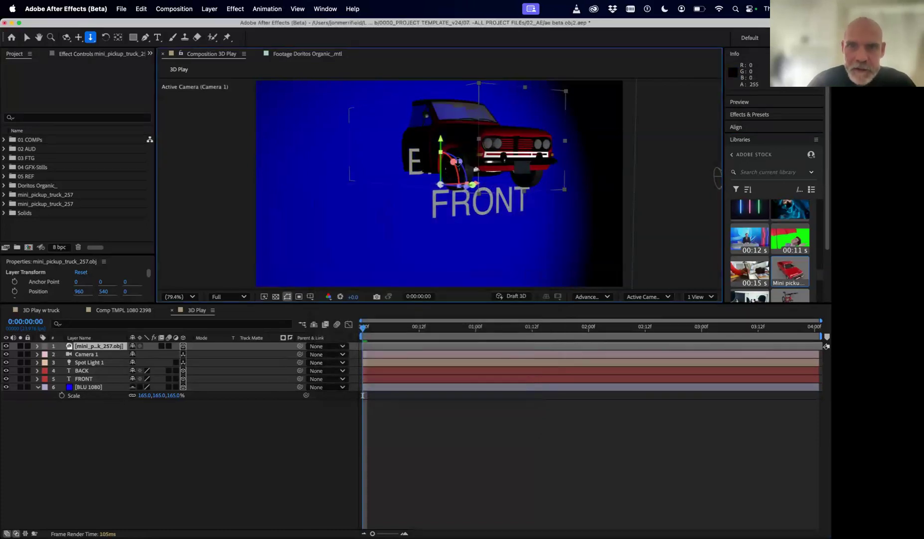
{"action": "key", "text": "c"}
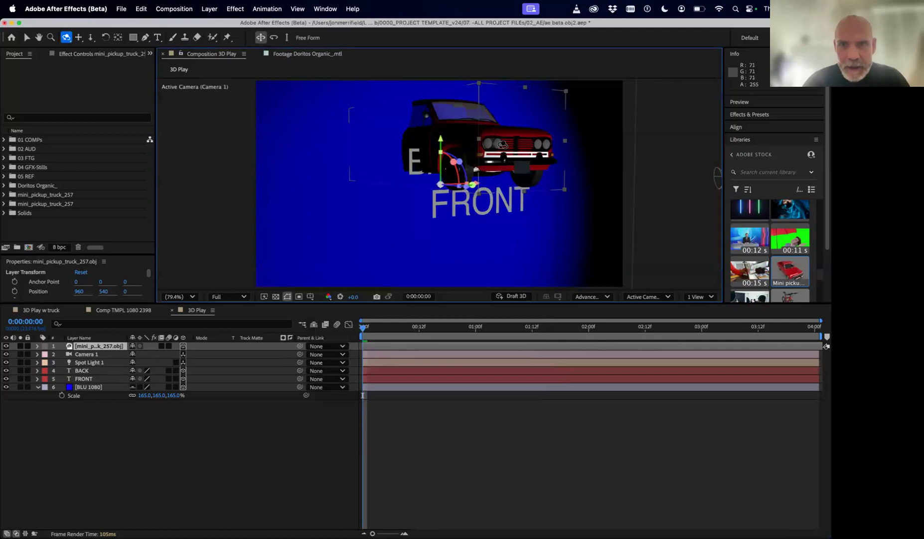
Step: Delete the truck layer and reselect the BACK text layer
{"action": "key", "text": "Delete"}
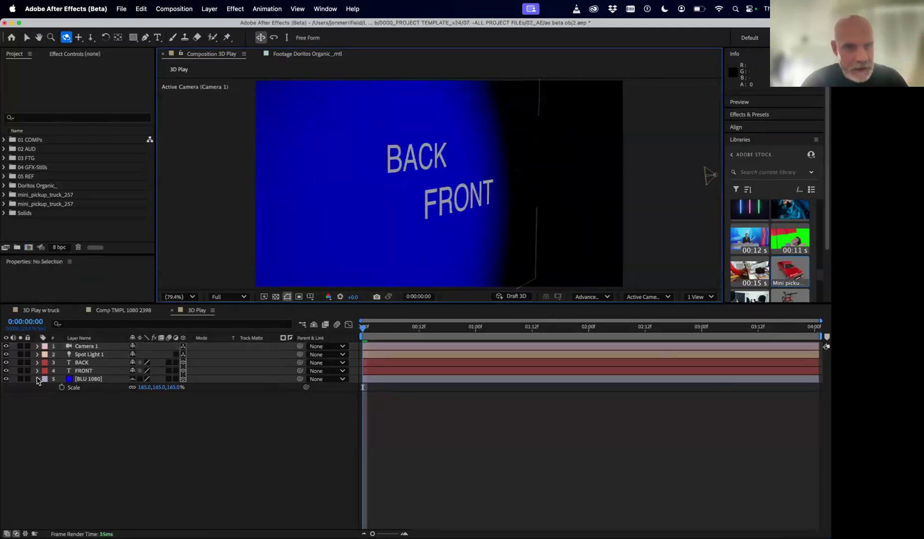
{"action": "left_click", "coordinate": [101, 362]}
{"action": "key", "text": "super+Up"}
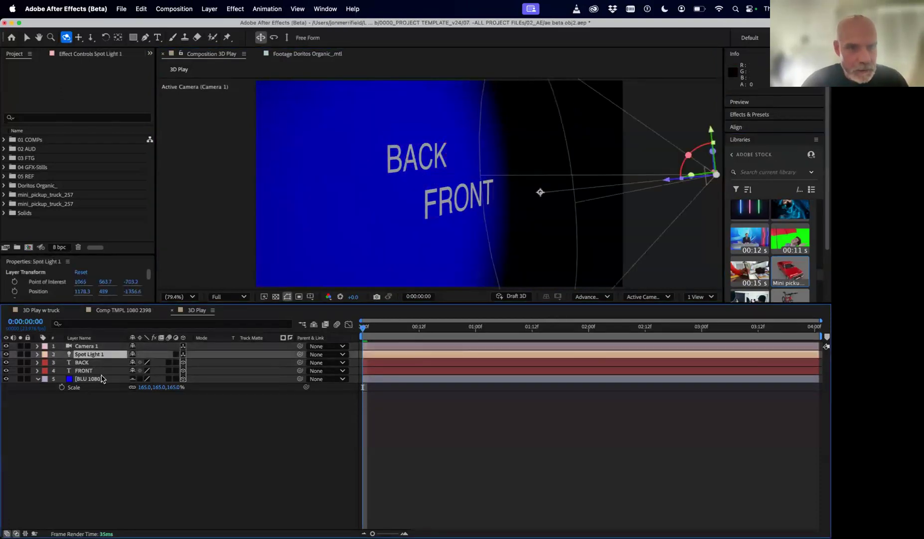
{"action": "key", "text": "super+Up"}
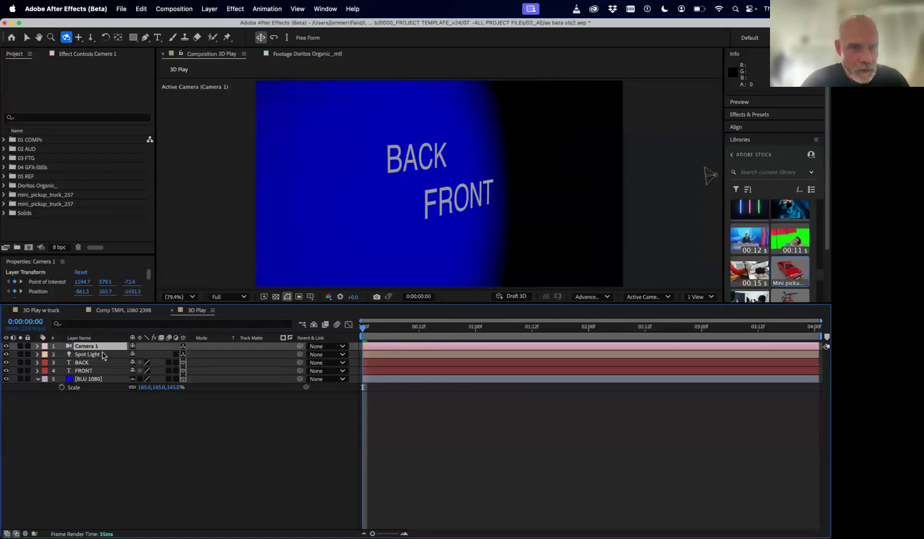
{"action": "left_click", "coordinate": [109, 362]}
{"action": "left_click", "coordinate": [112, 378]}
{"action": "left_click", "coordinate": [117, 363]}
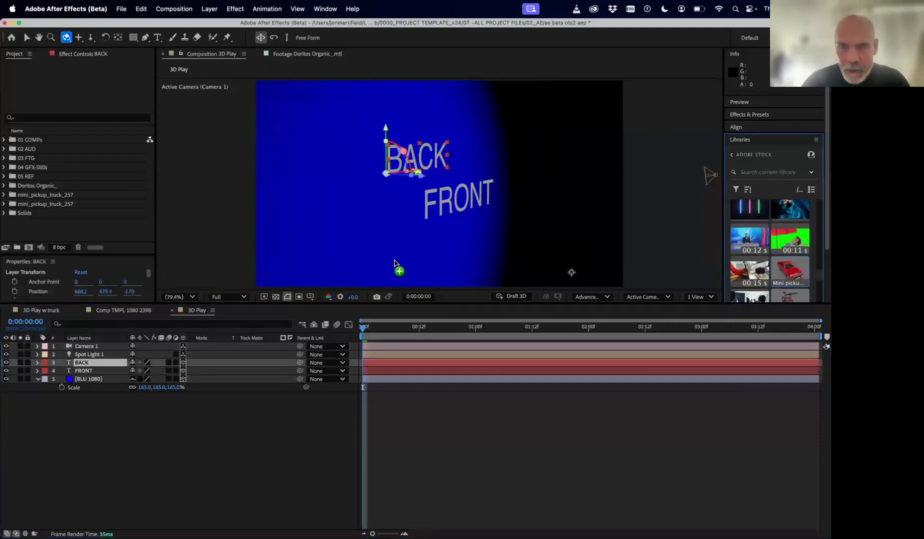
Step: Re-add the mini pickup truck model at comp size (0.3906% scale)
{"action": "left_click_drag", "start_coordinate": [398, 249], "coordinate": [399, 252]}
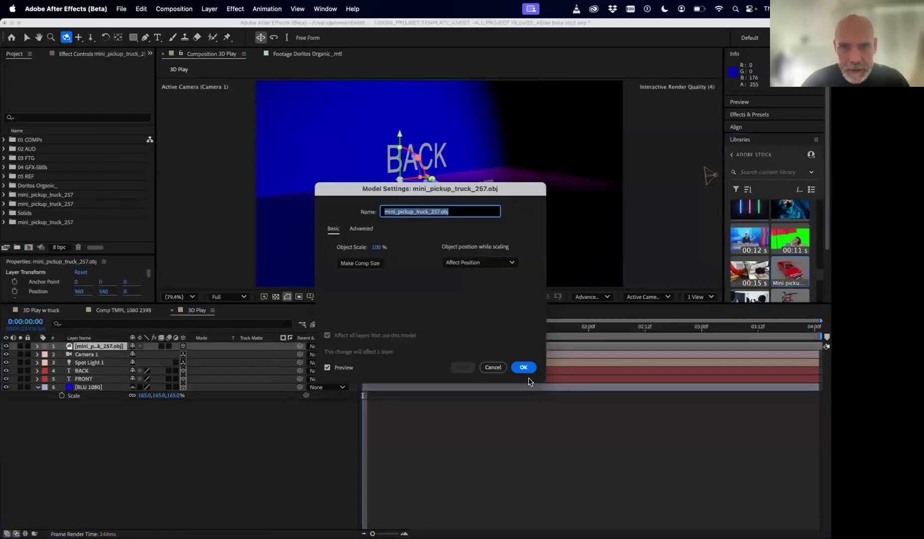
{"action": "left_click", "coordinate": [368, 265]}
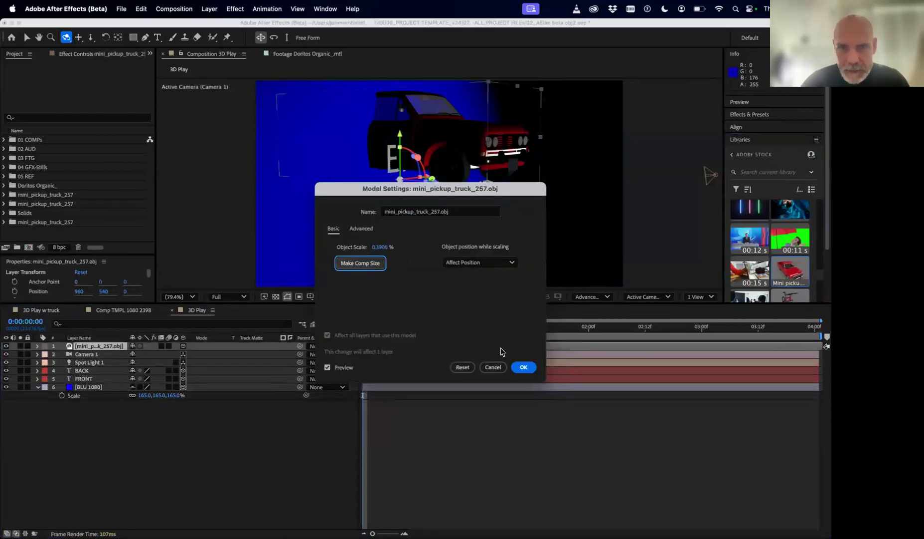
{"action": "left_click", "coordinate": [521, 367]}
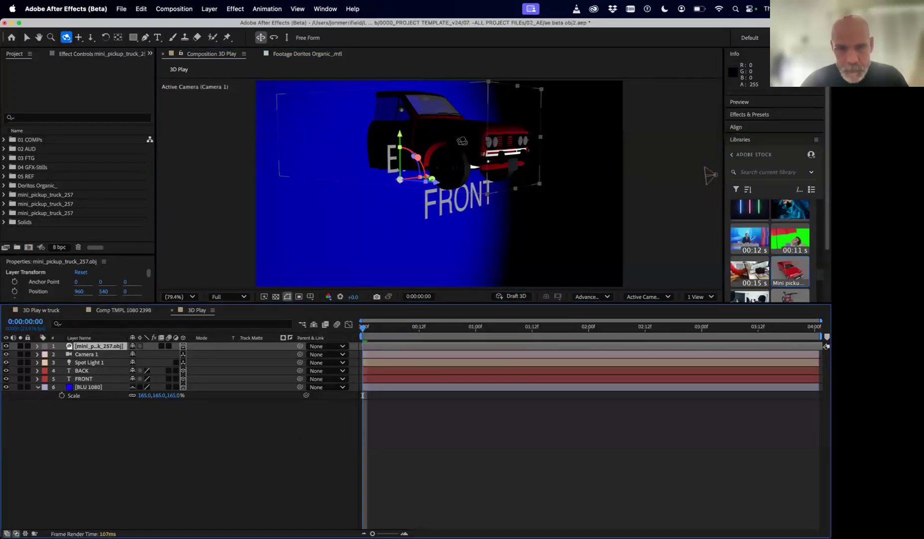
Step: Move the truck toward the camera and rotate it to show its side
{"action": "key", "text": "v"}
{"action": "left_click_drag", "start_coordinate": [461, 142], "coordinate": [452, 199]}
{"action": "left_click_drag", "start_coordinate": [389, 335], "coordinate": [687, 323]}
{"action": "left_click_drag", "start_coordinate": [464, 252], "coordinate": [412, 117]}
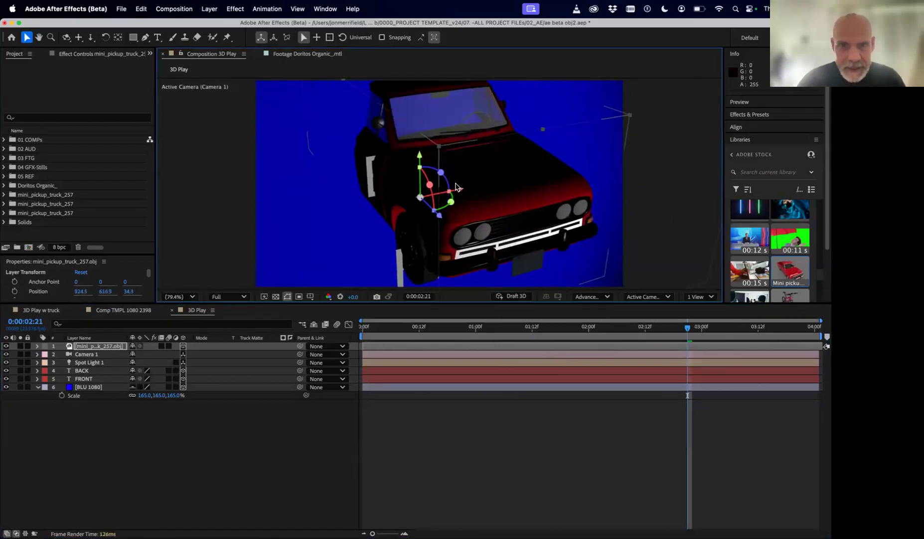
{"action": "left_click_drag", "start_coordinate": [442, 201], "coordinate": [404, 208]}
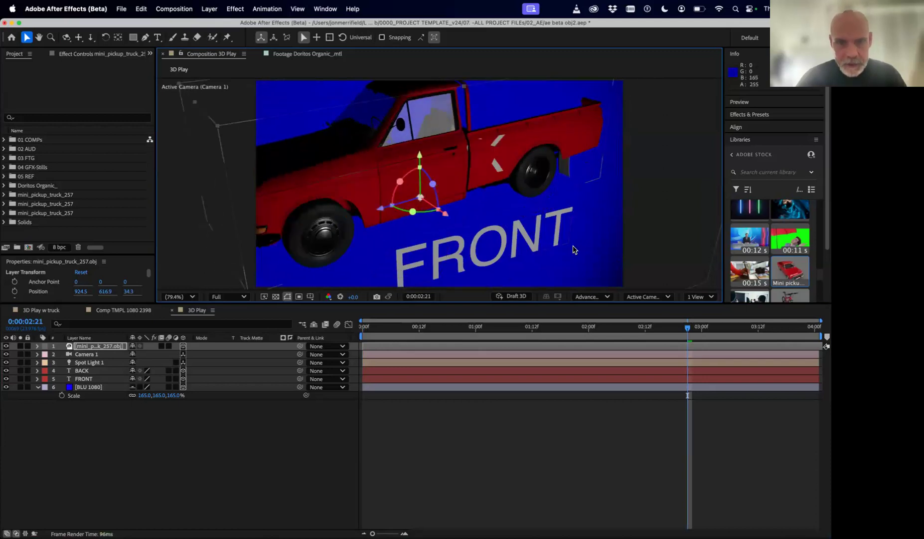
{"action": "key", "text": "comma"}
{"action": "key", "text": "comma"}
{"action": "key", "text": "comma"}
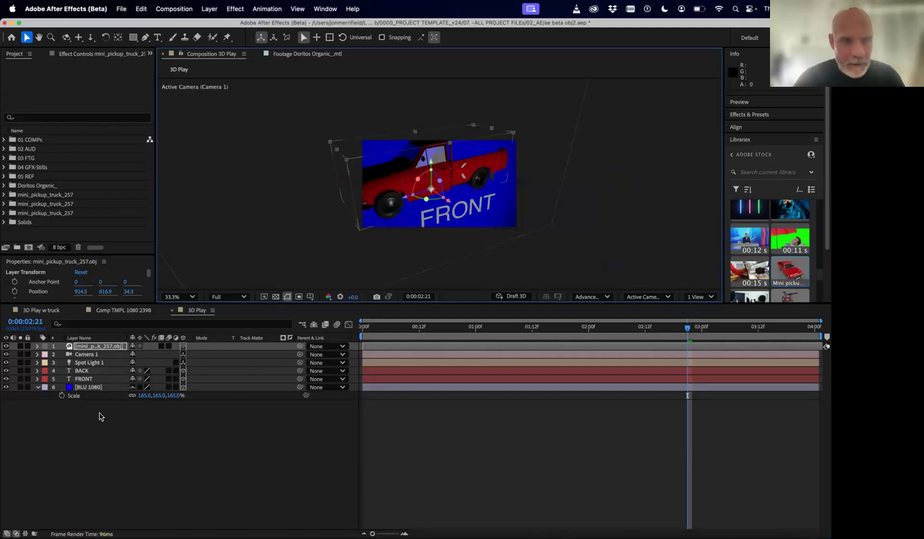
Step: Slide the truck along X in Custom View 1 to 953.6, 616.9, -163.3, then return to Camera 1
{"action": "left_click", "coordinate": [647, 296]}
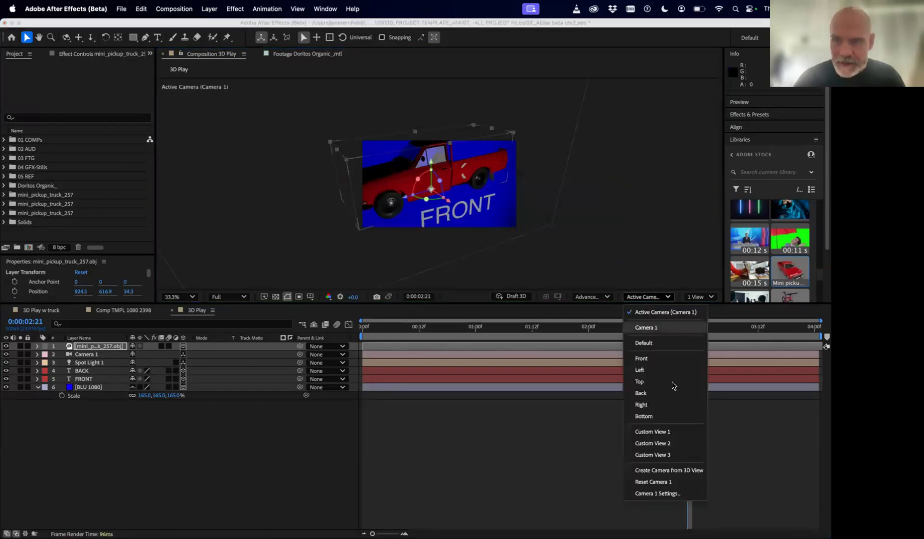
{"action": "left_click", "coordinate": [676, 431]}
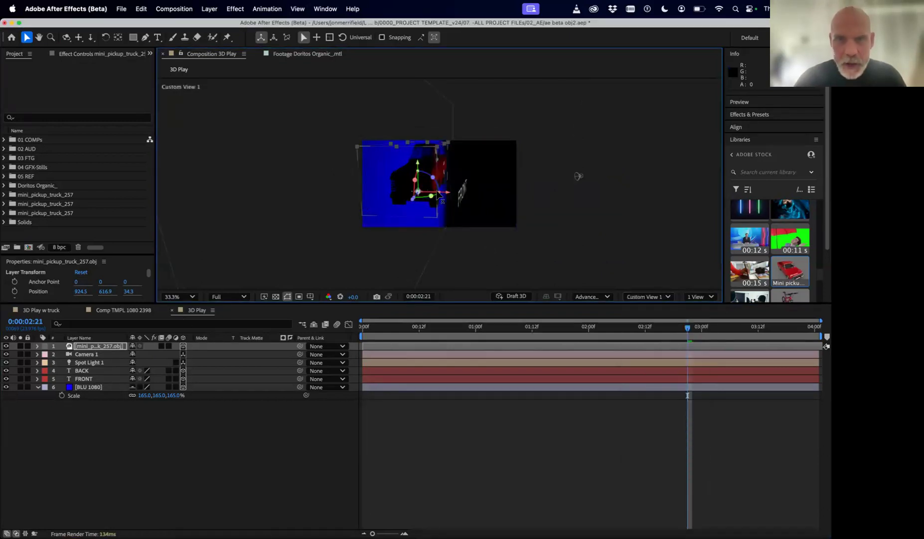
{"action": "left_click_drag", "start_coordinate": [447, 196], "coordinate": [474, 198]}
{"action": "left_click", "coordinate": [662, 297]}
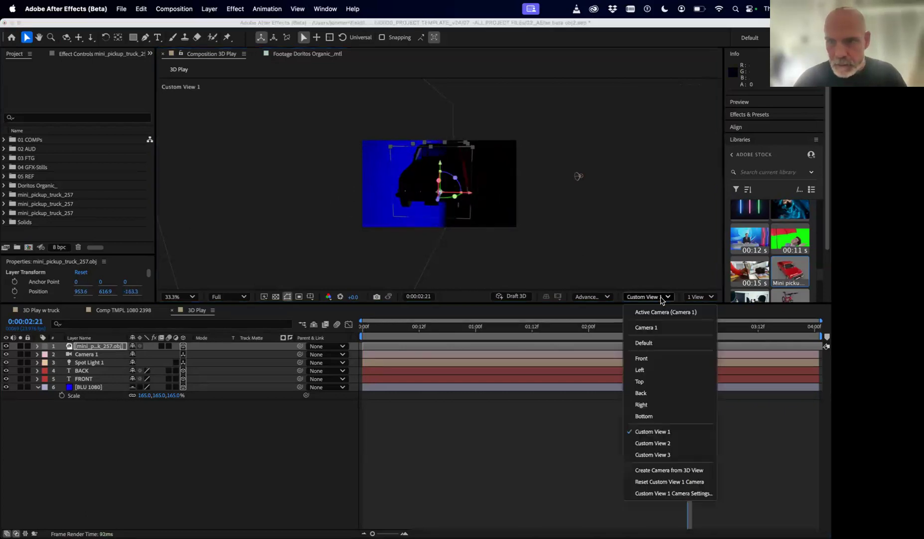
{"action": "left_click", "coordinate": [665, 312]}
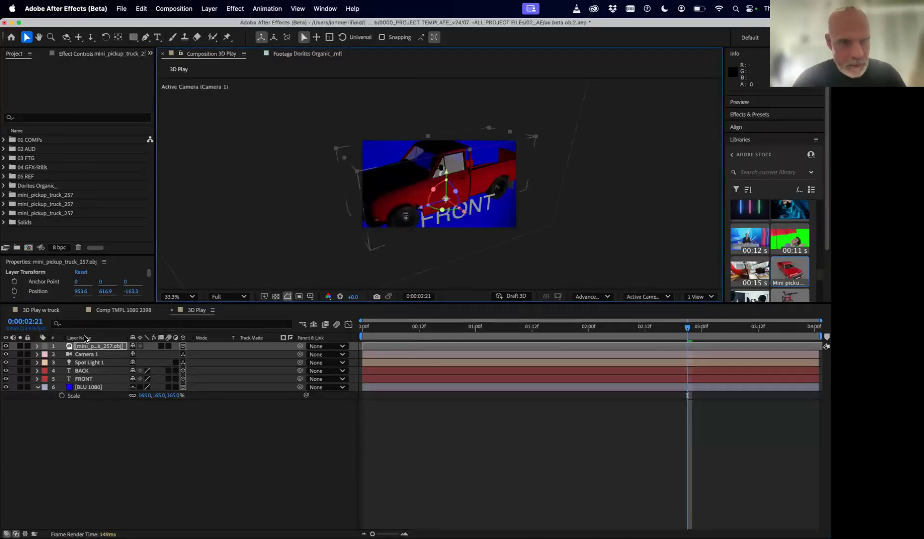
Step: Scale the truck down to 56% and fit the comp to the viewer
{"action": "key", "text": "s"}
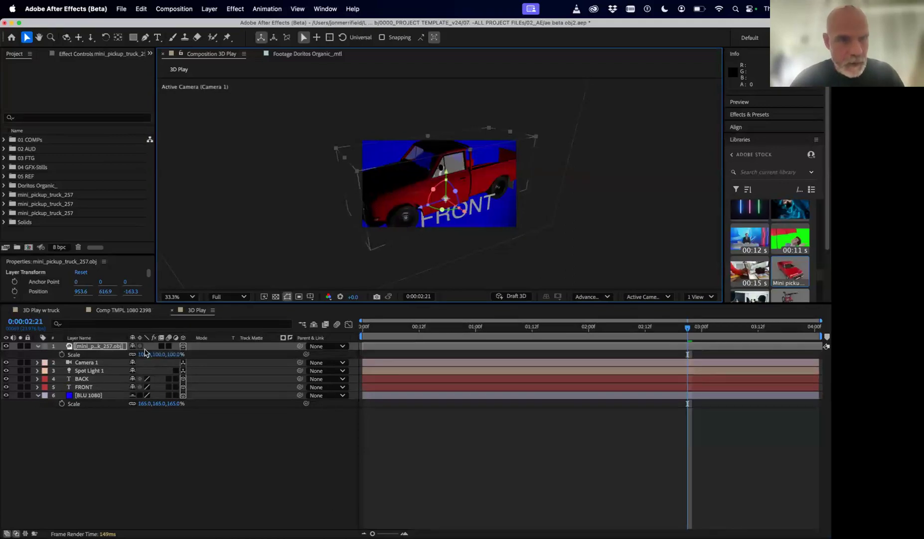
{"action": "left_click_drag", "start_coordinate": [141, 356], "coordinate": [100, 356]}
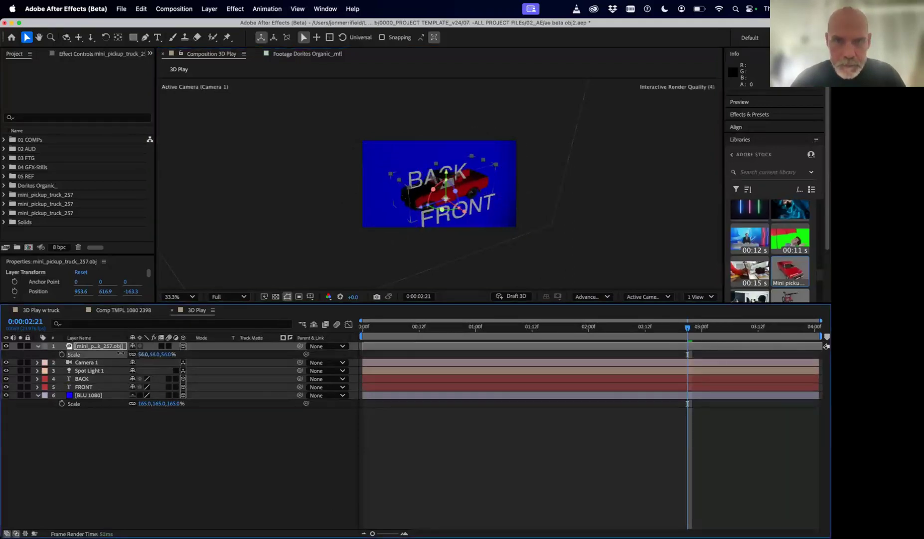
{"action": "key", "text": "shift+slash"}
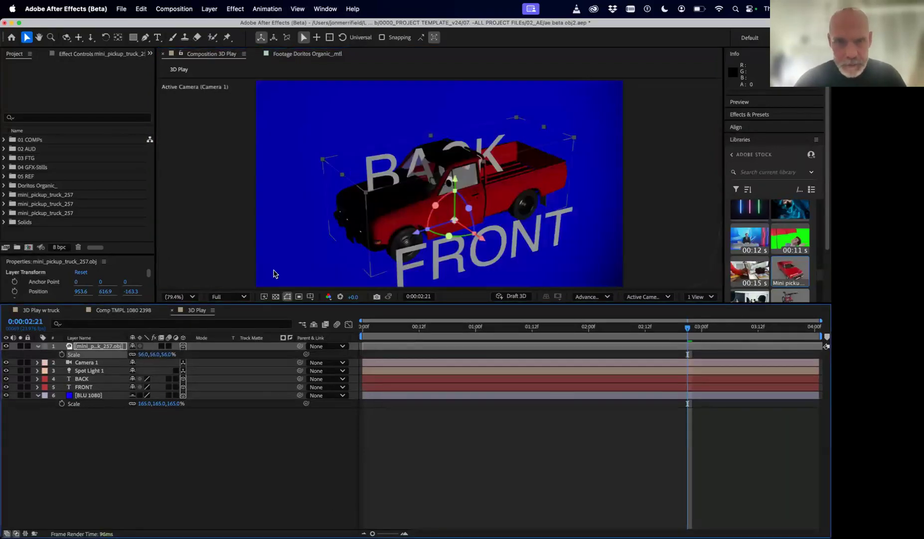
Step: Enlarge the viewer and turn the truck to 323.1° Y at 980.8, 616.9, -199.4
{"action": "left_click_drag", "start_coordinate": [322, 303], "coordinate": [330, 477]}
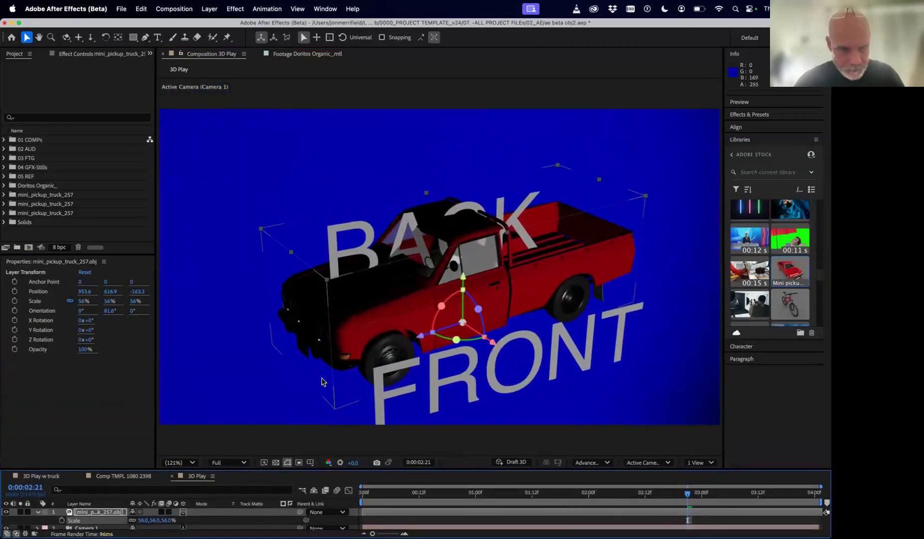
{"action": "left_click_drag", "start_coordinate": [259, 469], "coordinate": [259, 444]}
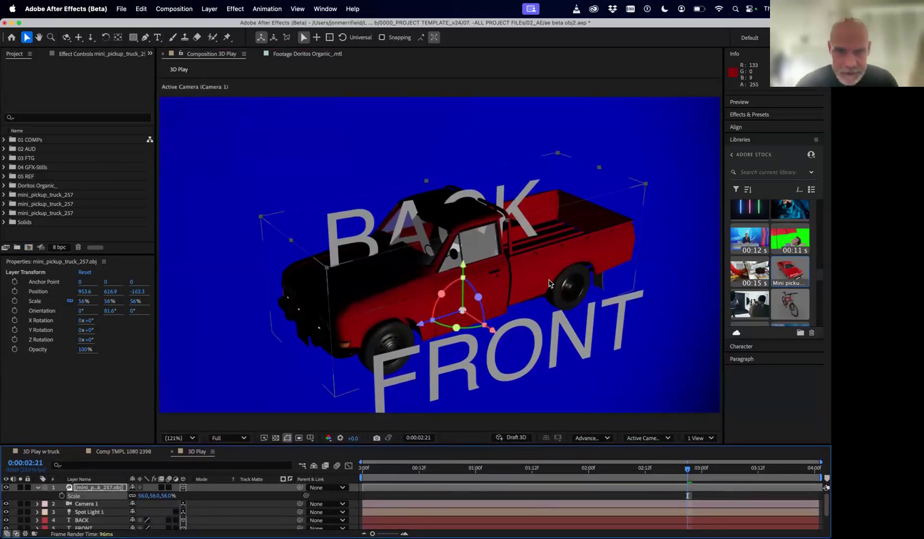
{"action": "left_click_drag", "start_coordinate": [463, 330], "coordinate": [300, 296]}
{"action": "left_click_drag", "start_coordinate": [609, 305], "coordinate": [537, 305]}
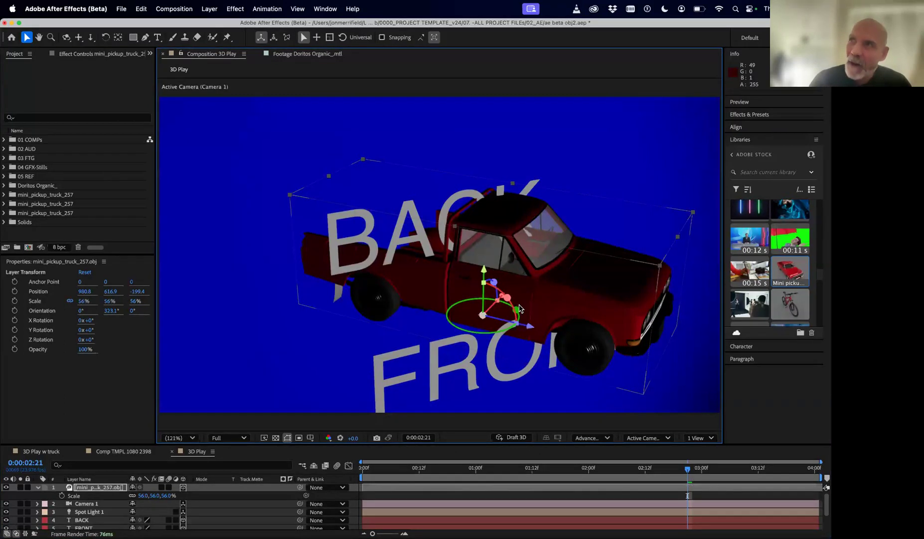
Step: Browse to Desktop > Models Downloaded > Doritos_obj in the import window
{"action": "left_click", "coordinate": [43, 236]}
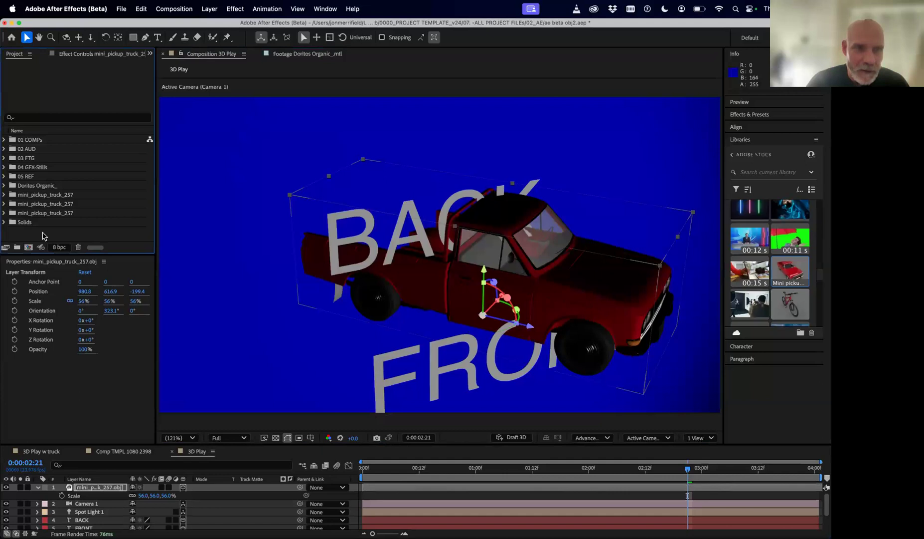
{"action": "double_click", "coordinate": [43, 236]}
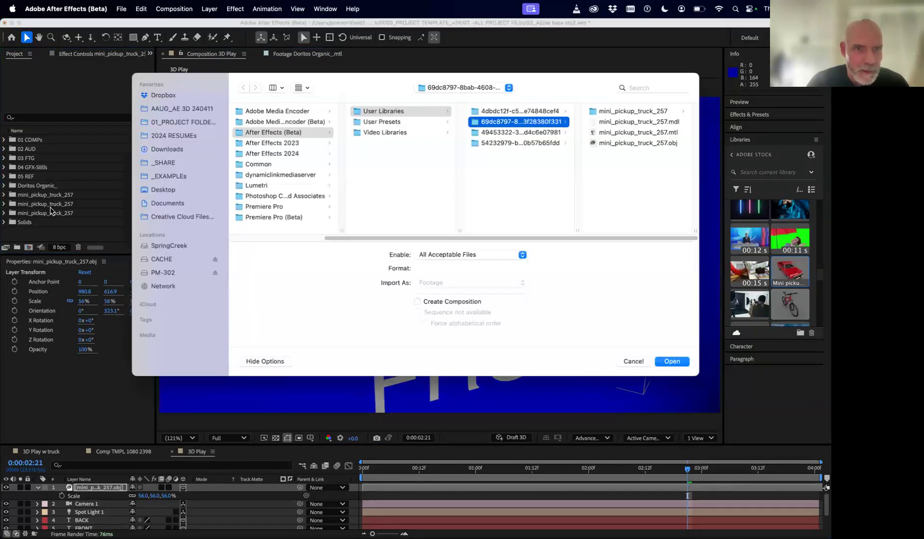
{"action": "left_click", "coordinate": [164, 190]}
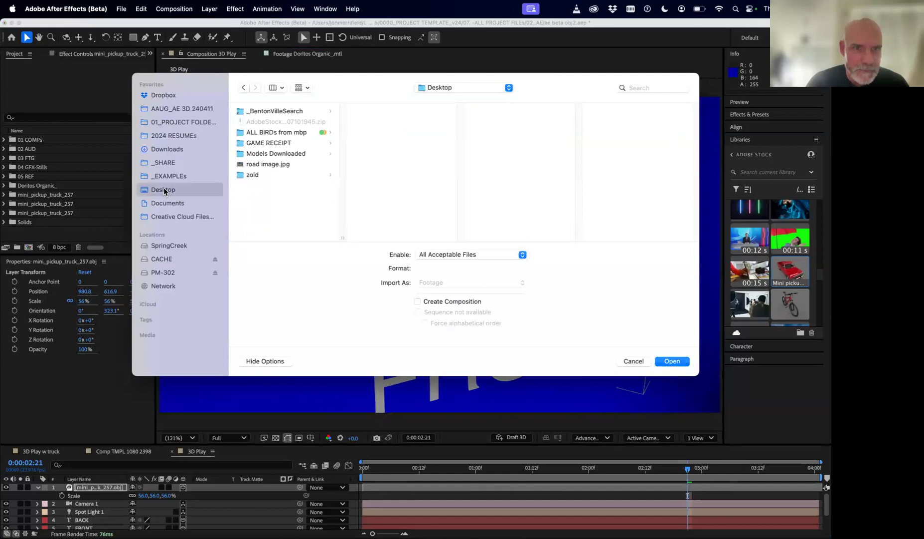
{"action": "left_click", "coordinate": [274, 154]}
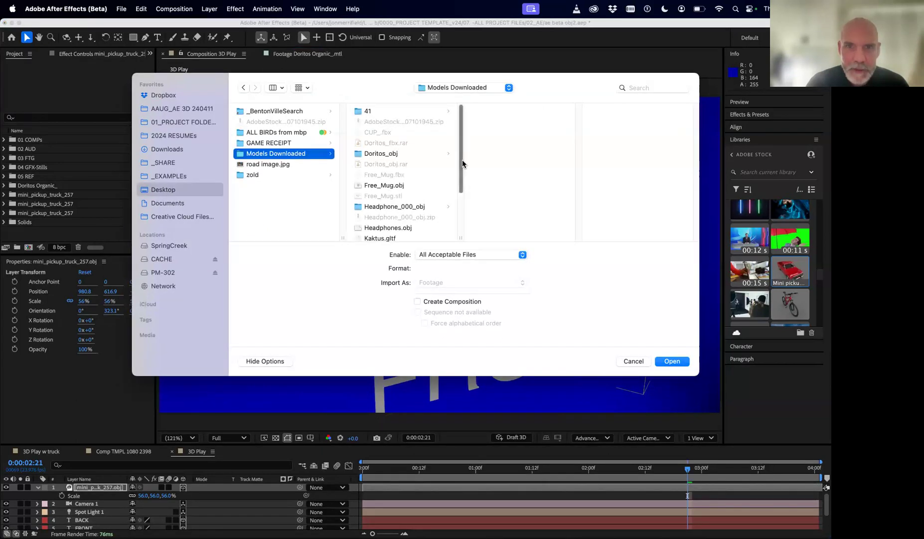
{"action": "scroll", "coordinate": [463, 160], "scroll_direction": "down", "scroll_amount": 3}
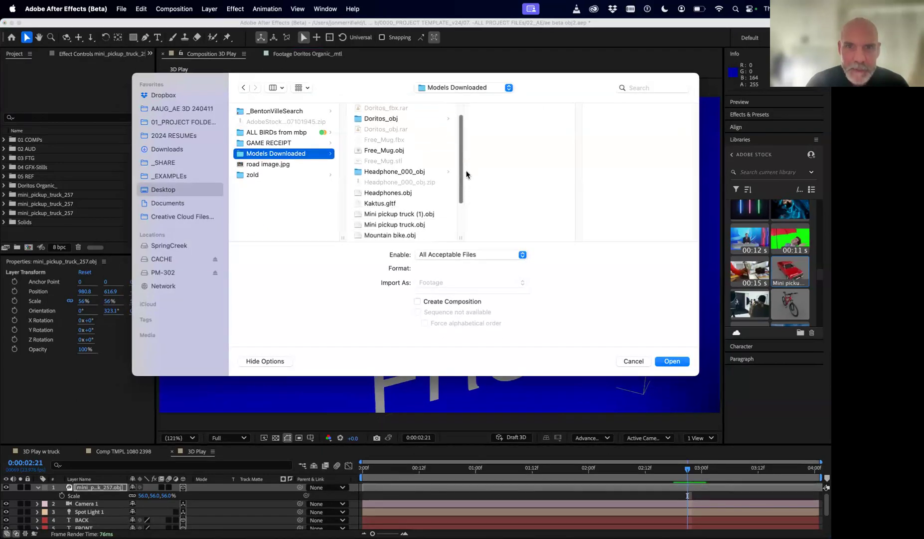
{"action": "left_click", "coordinate": [381, 119]}
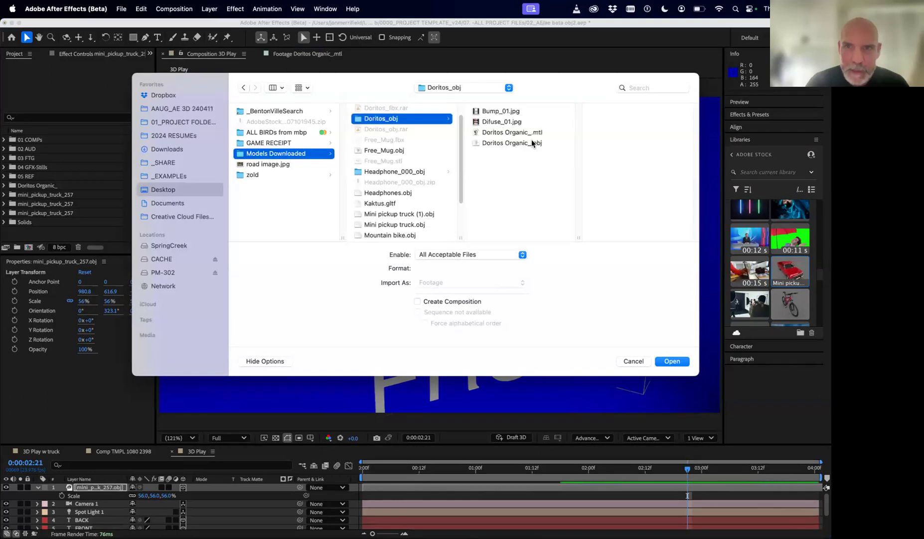
Step: Preview the Bump_01 and Difuse_01 textures, then import Doritos Organic_.obj
{"action": "left_click", "coordinate": [503, 110]}
{"action": "key", "text": "space"}
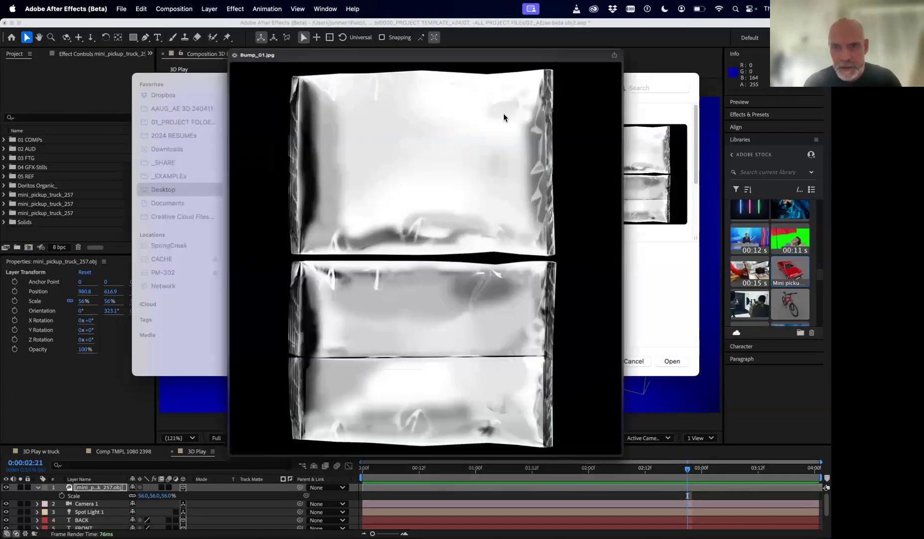
{"action": "key", "text": "space"}
{"action": "key", "text": "Down"}
{"action": "key", "text": "space"}
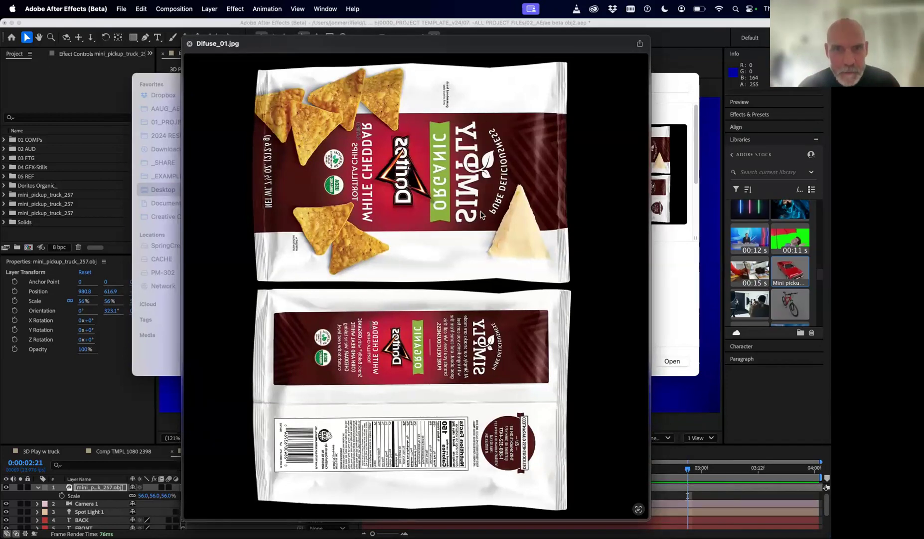
{"action": "key", "text": "space"}
{"action": "left_click", "coordinate": [526, 143]}
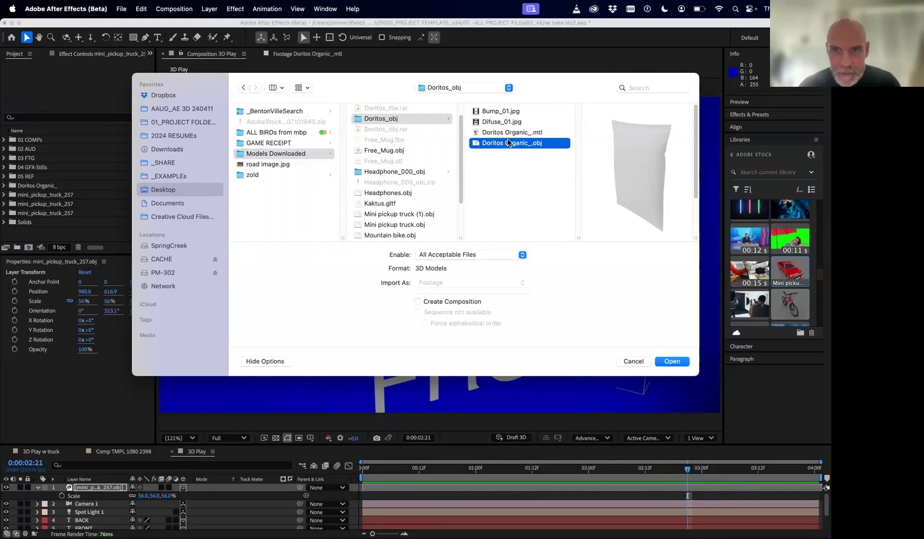
{"action": "left_click", "coordinate": [672, 361]}
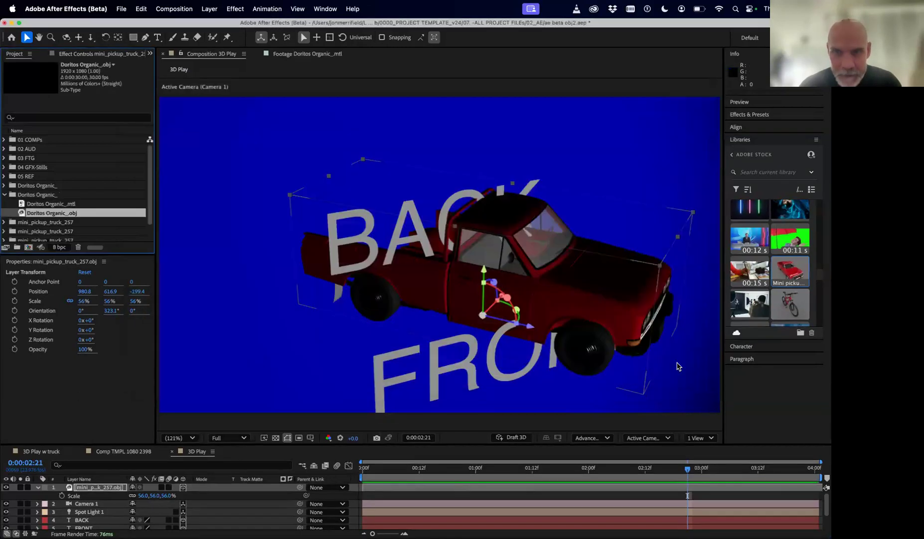
{"action": "left_click", "coordinate": [74, 204]}
{"action": "left_click", "coordinate": [72, 214]}
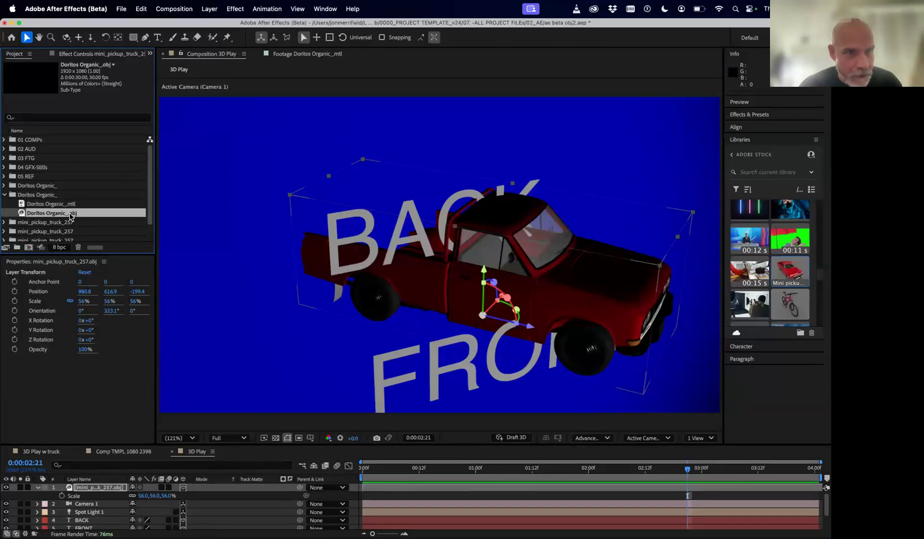
{"action": "left_click_drag", "start_coordinate": [50, 216], "coordinate": [419, 244]}
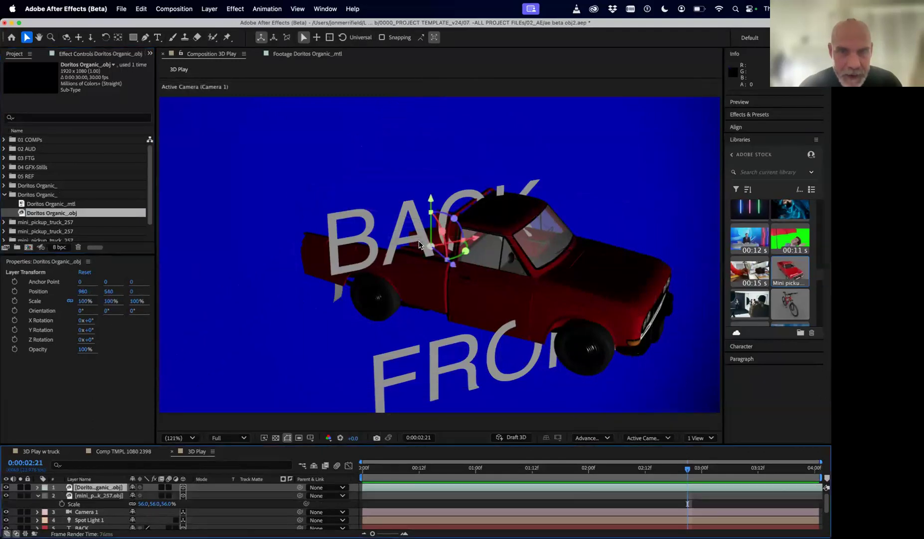
{"action": "double_click", "coordinate": [419, 244]}
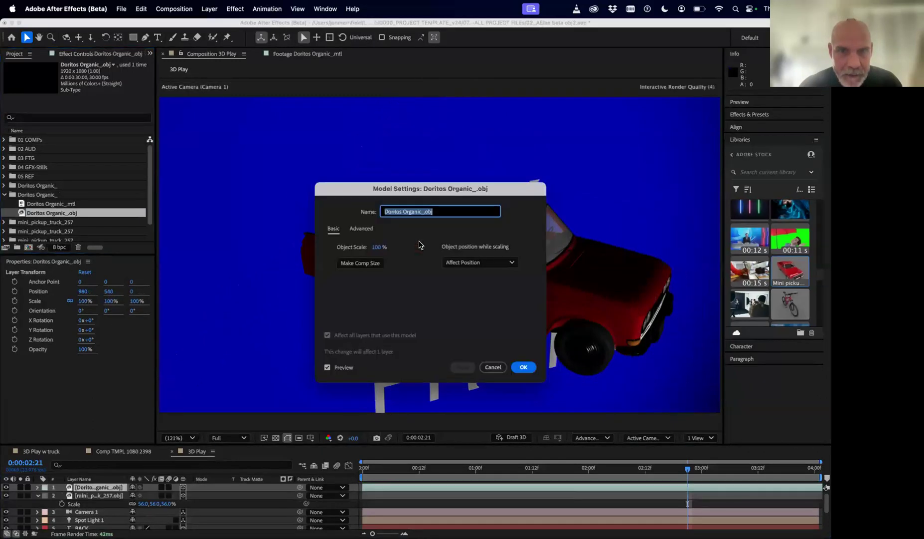
{"action": "left_click", "coordinate": [379, 266]}
{"action": "left_click", "coordinate": [523, 367]}
{"action": "left_click_drag", "start_coordinate": [269, 294], "coordinate": [402, 286]}
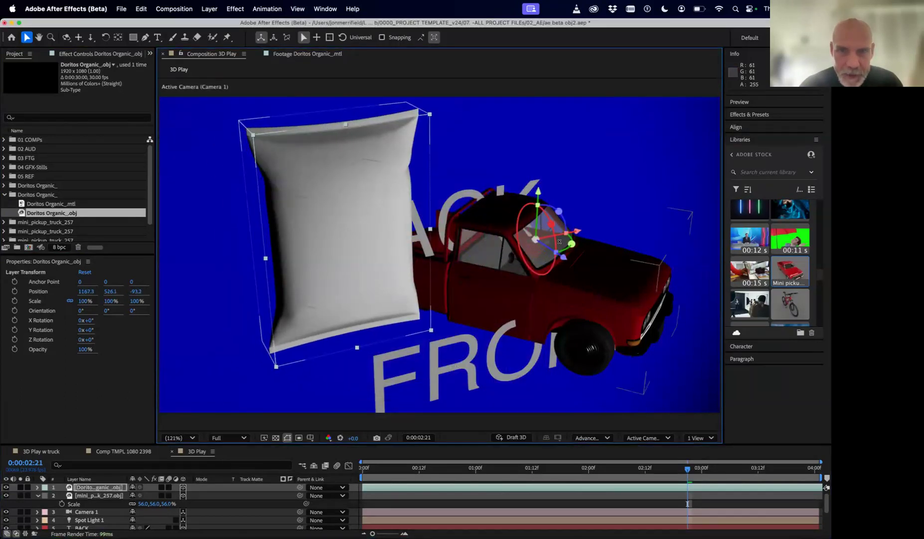
{"action": "left_click_drag", "start_coordinate": [554, 234], "coordinate": [540, 243]}
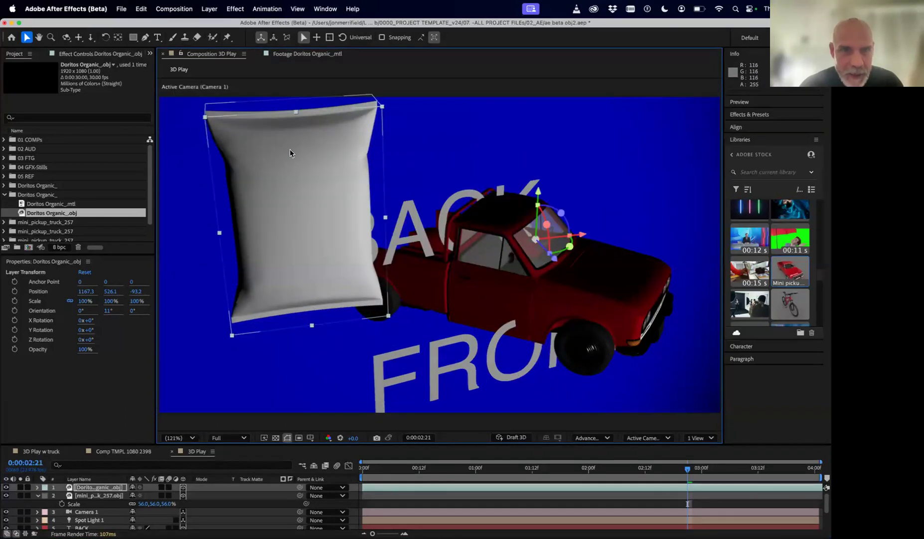
{"action": "left_click", "coordinate": [87, 212]}
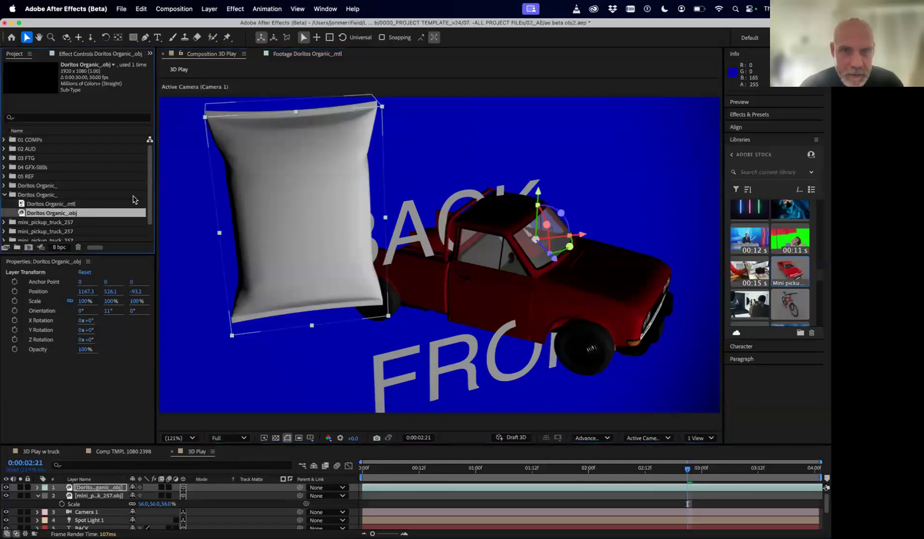
{"action": "left_click", "coordinate": [510, 271]}
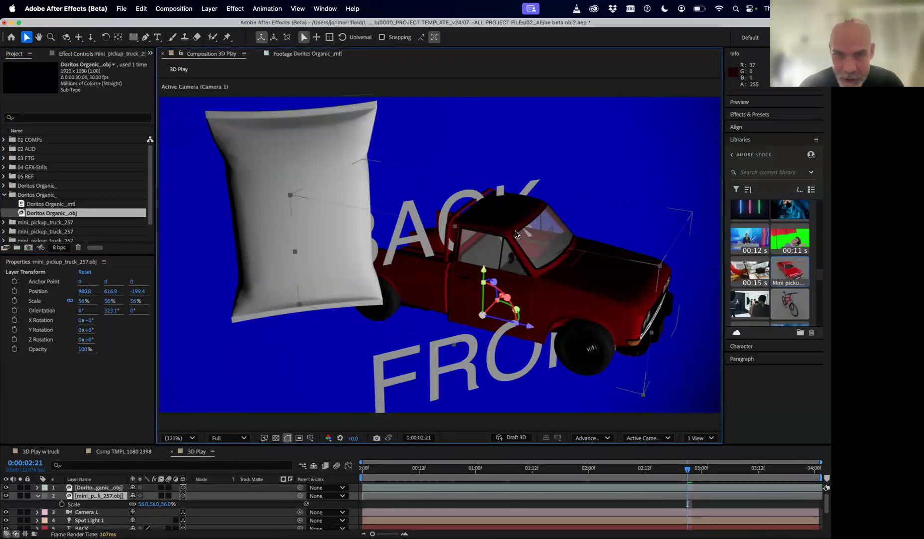
{"action": "left_click", "coordinate": [55, 205]}
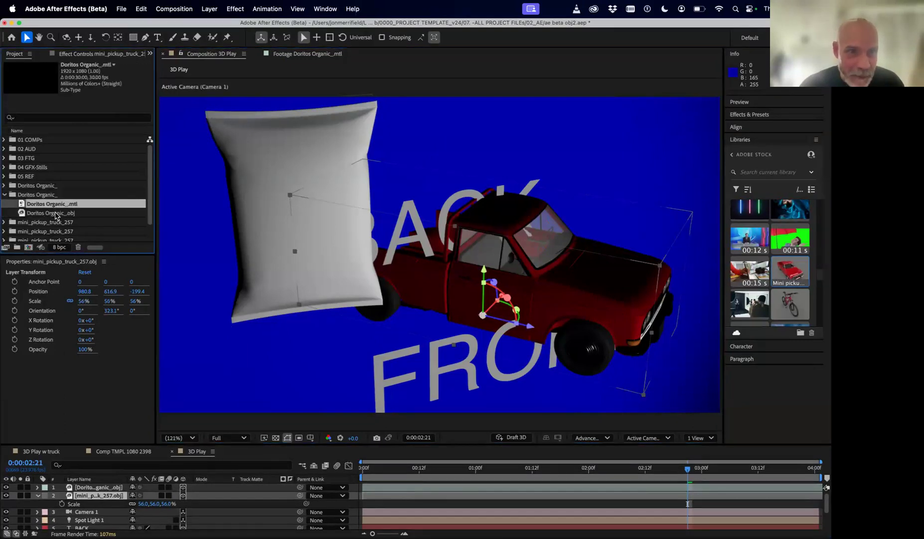
{"action": "left_click", "coordinate": [56, 214]}
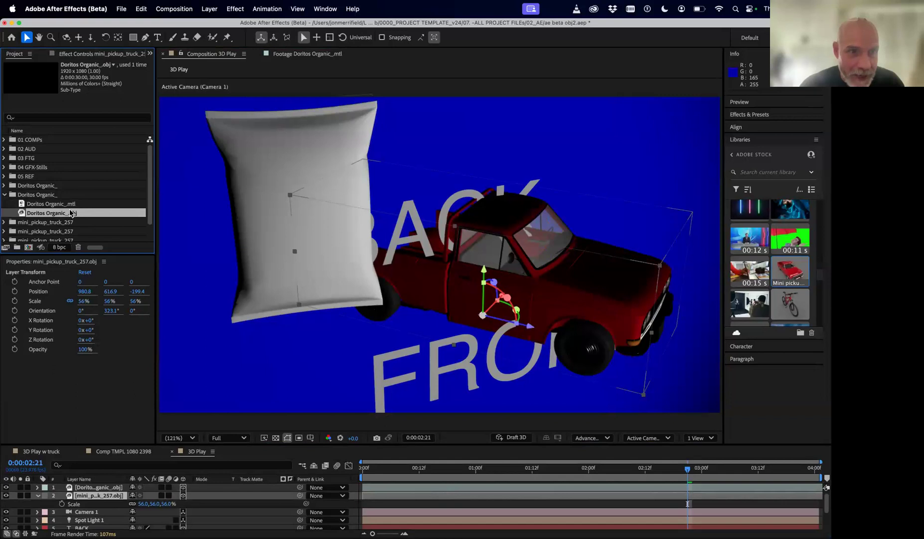
{"action": "left_click", "coordinate": [69, 206]}
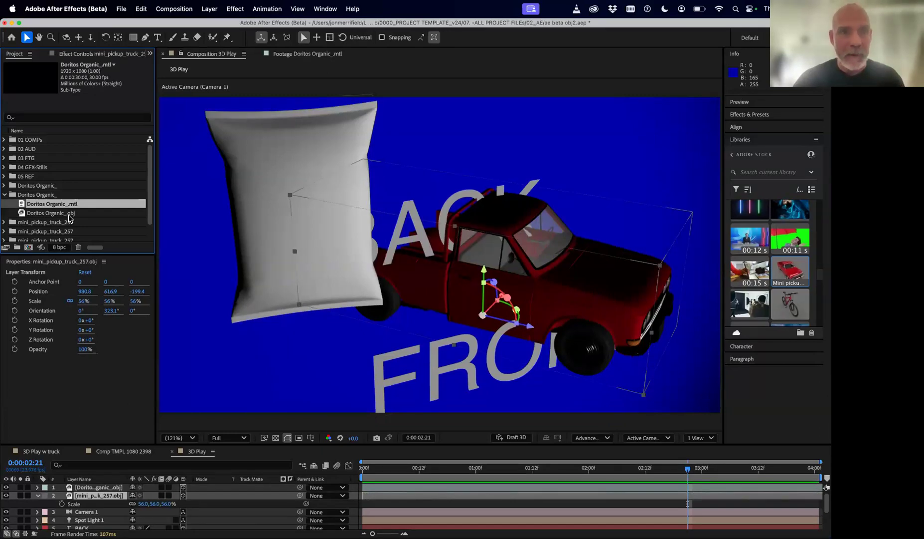
{"action": "left_click", "coordinate": [69, 215]}
{"action": "left_click", "coordinate": [50, 195]}
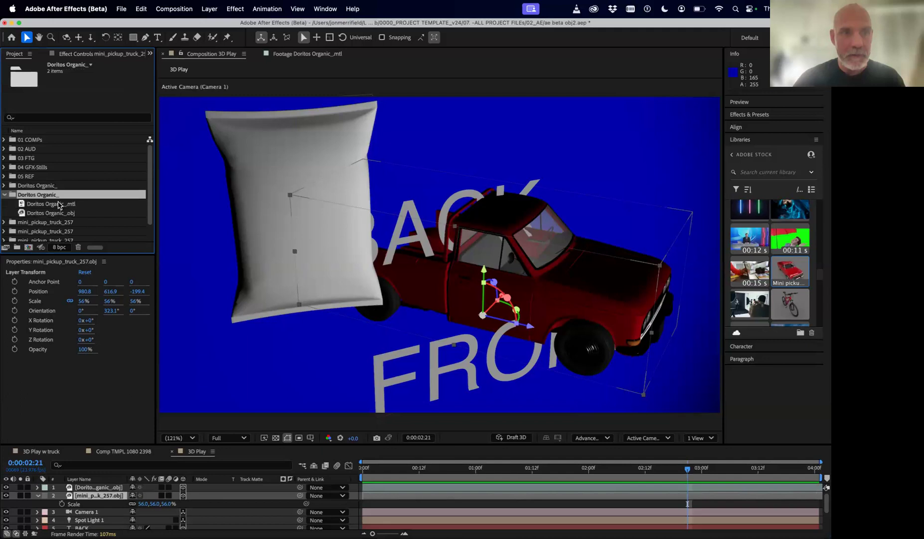
{"action": "left_click", "coordinate": [59, 204]}
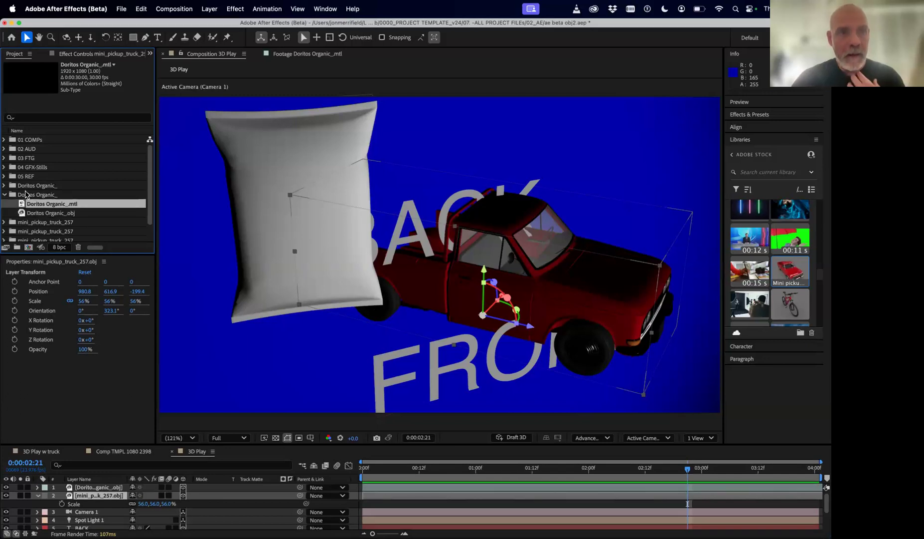
{"action": "key", "text": "ctrl+Right"}
{"action": "key", "text": "ctrl+Right"}
{"action": "key", "text": "ctrl+Right"}
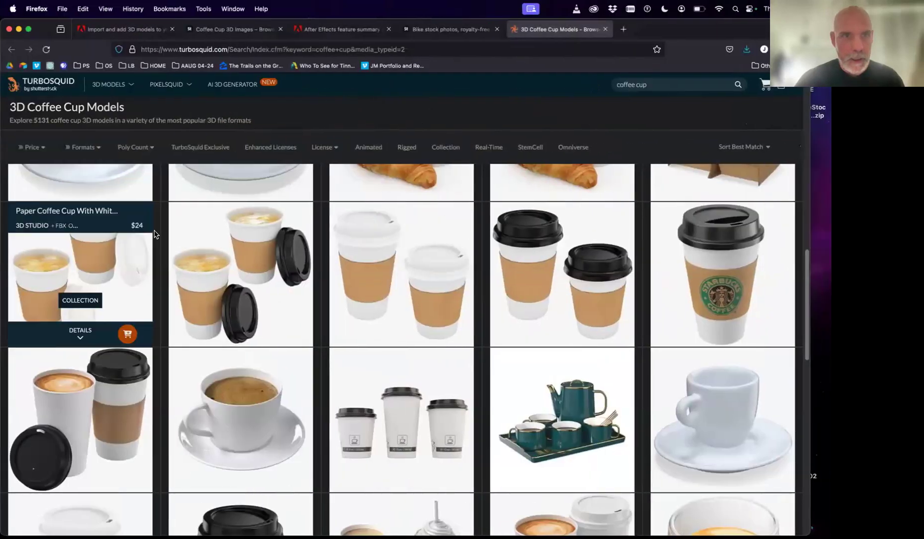
{"action": "left_click", "coordinate": [134, 36]}
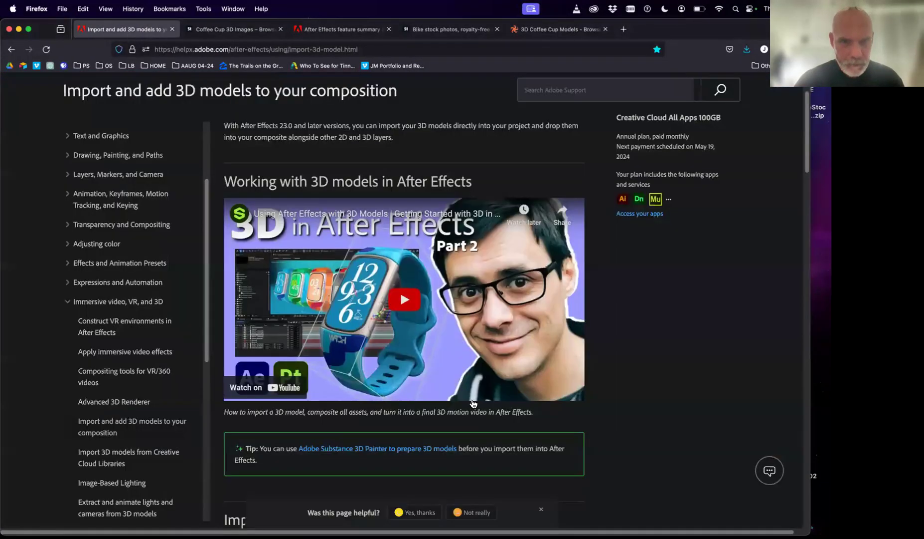
{"action": "scroll", "coordinate": [514, 384], "scroll_direction": "up", "scroll_amount": 1}
{"action": "scroll", "coordinate": [506, 392], "scroll_direction": "down", "scroll_amount": 5}
{"action": "scroll", "coordinate": [541, 478], "scroll_direction": "up", "scroll_amount": 1}
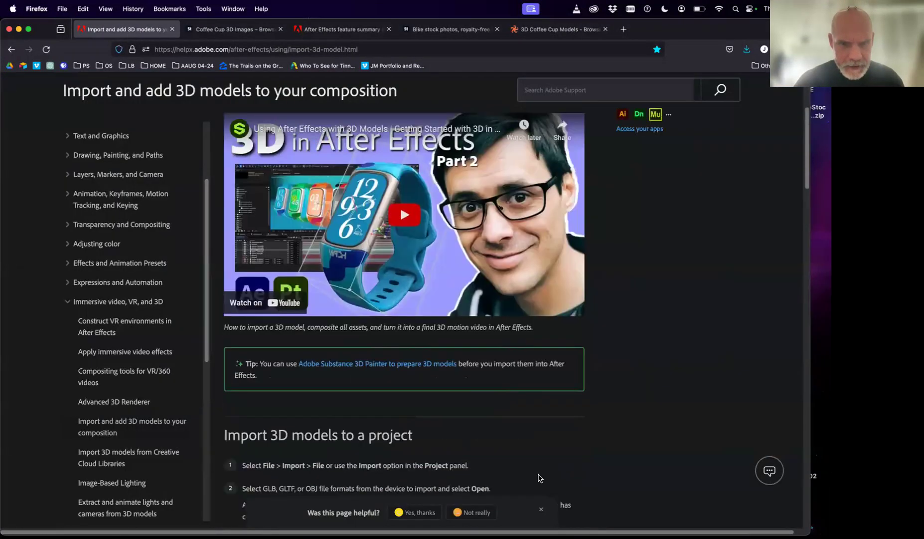
{"action": "scroll", "coordinate": [519, 477], "scroll_direction": "down", "scroll_amount": 1}
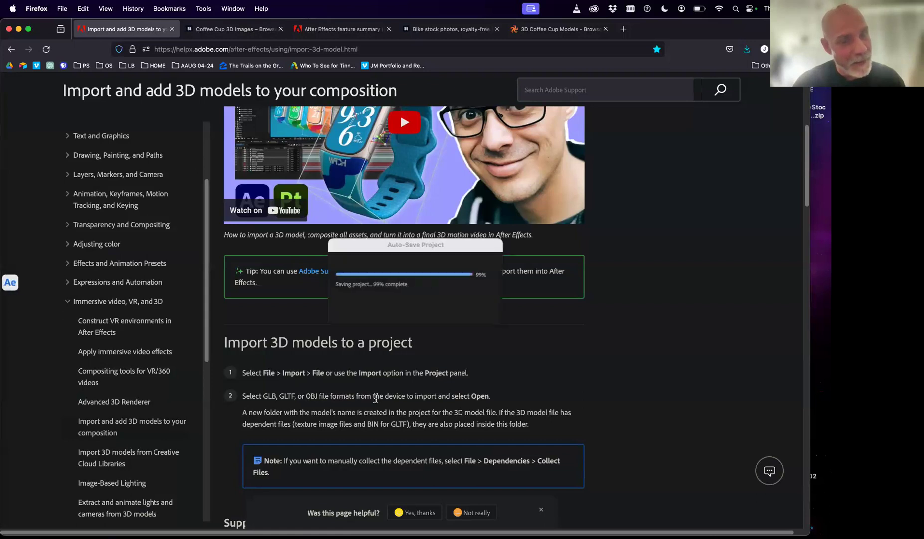
{"action": "key", "text": "ctrl+Left"}
{"action": "key", "text": "ctrl+Left"}
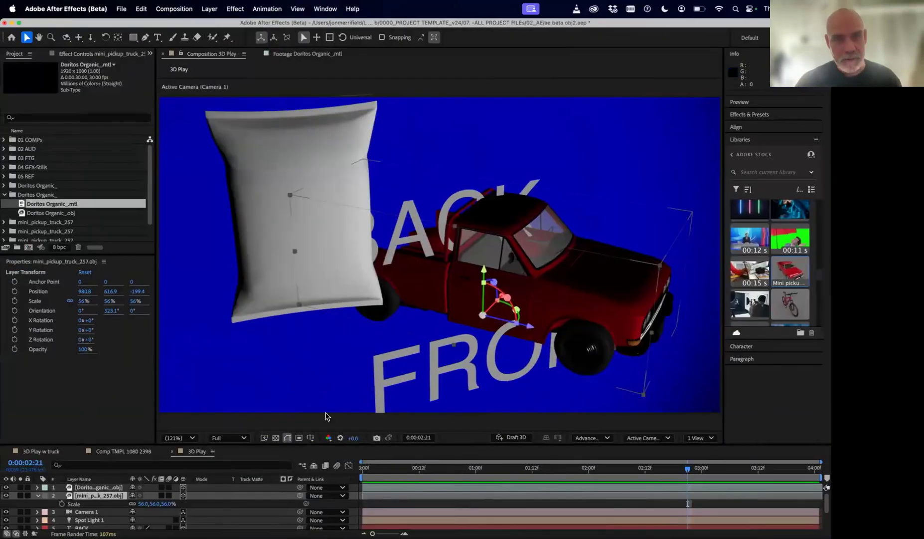
Step: Delete the Doritos bag layer from the 3D Play comp, keeping the pickup truck
{"action": "left_click", "coordinate": [70, 498]}
{"action": "key", "text": "Delete"}
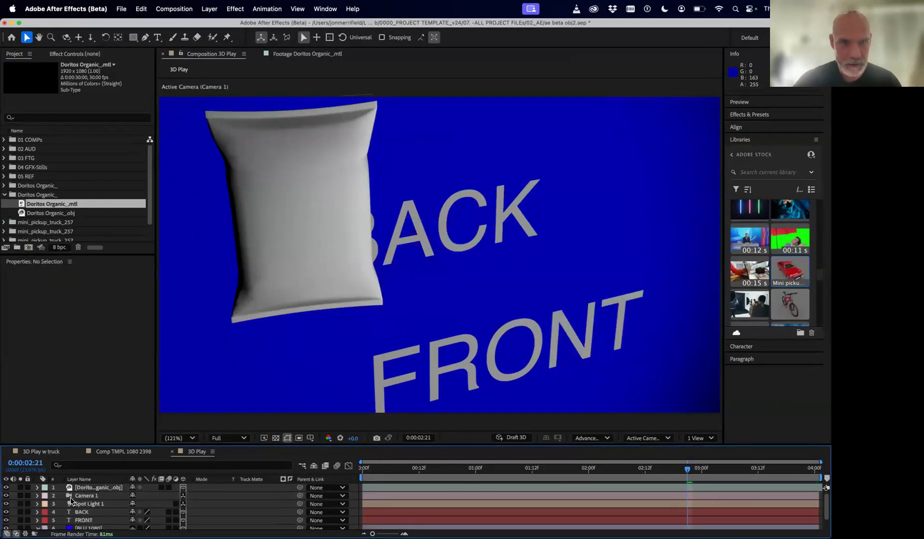
{"action": "key", "text": "super+z"}
{"action": "left_click", "coordinate": [124, 489]}
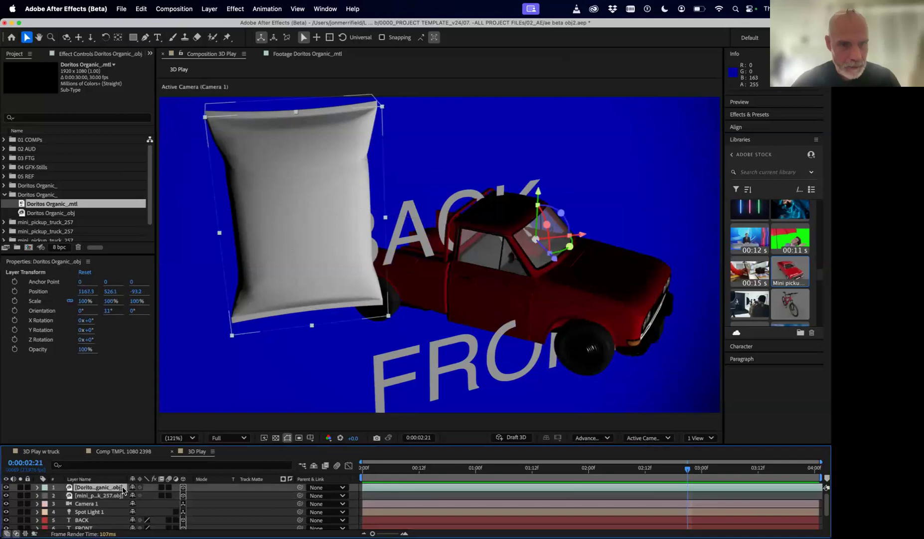
{"action": "key", "text": "Delete"}
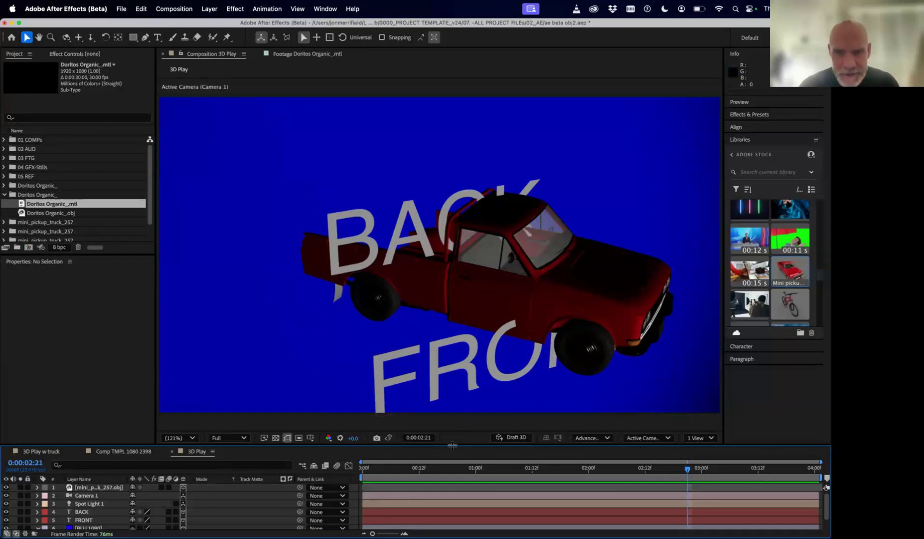
Step: Rotate the pickup truck to 170.7°, 20.3°, 185.8° and enlarge the timeline panel
{"action": "left_click", "coordinate": [503, 295]}
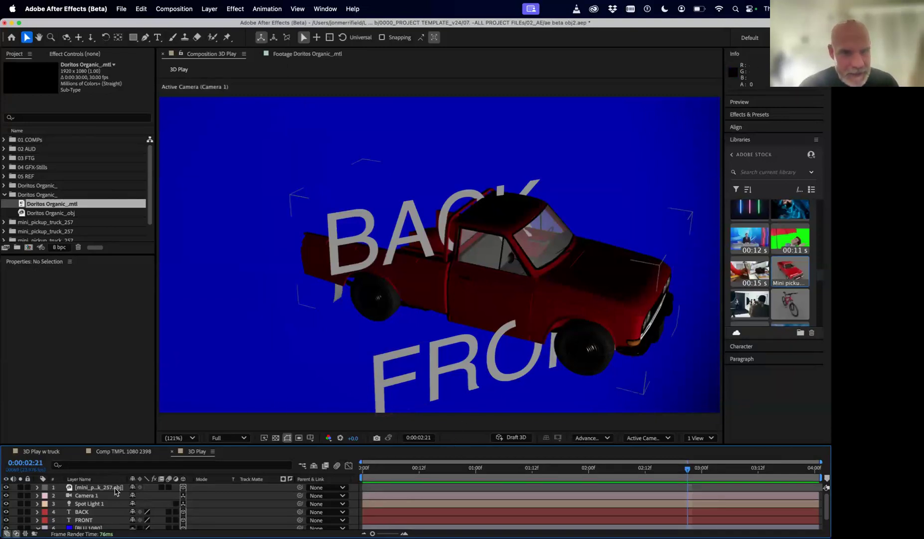
{"action": "left_click_drag", "start_coordinate": [504, 295], "coordinate": [369, 332]}
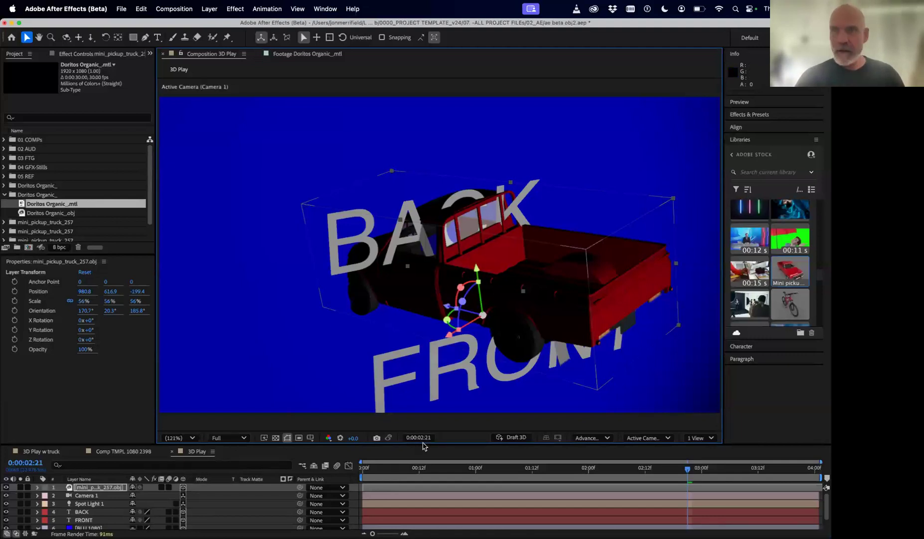
{"action": "left_click_drag", "start_coordinate": [456, 443], "coordinate": [455, 367]}
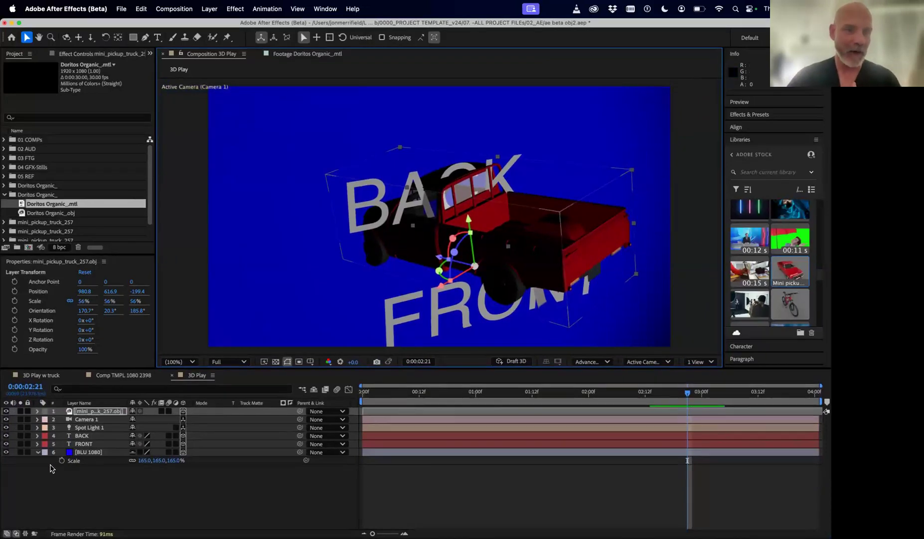
Step: Collapse the background's Scale property and hide the pickup truck and FRONT text layers
{"action": "left_click", "coordinate": [38, 453]}
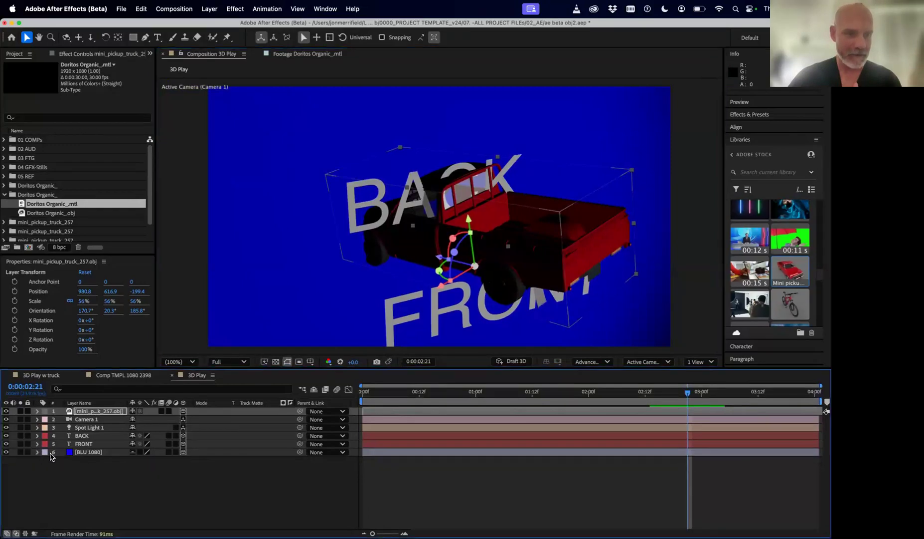
{"action": "left_click", "coordinate": [91, 454]}
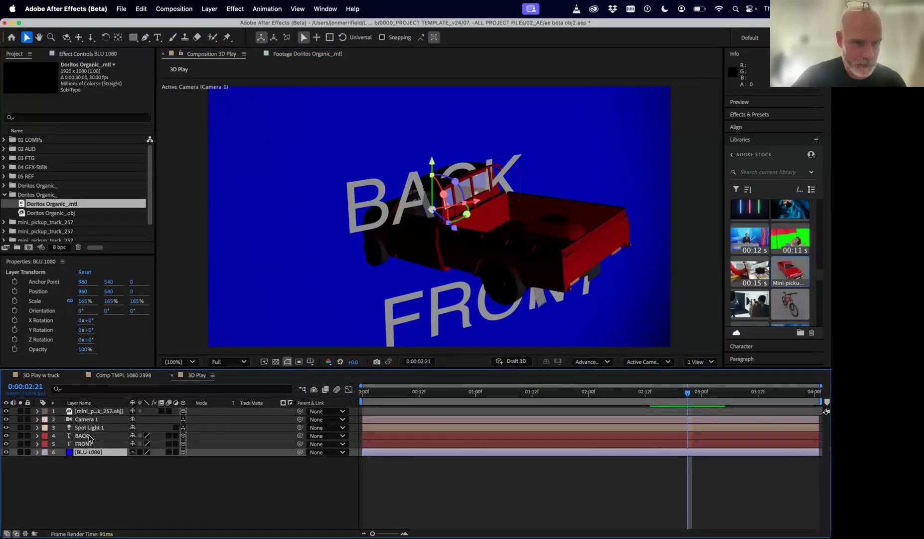
{"action": "left_click", "coordinate": [86, 436]}
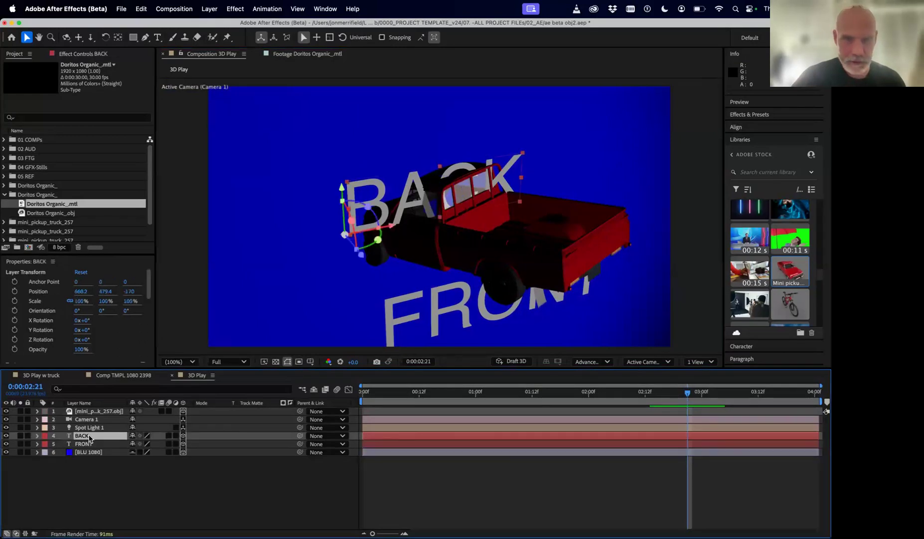
{"action": "left_click", "coordinate": [101, 412]}
{"action": "left_click", "coordinate": [7, 411]}
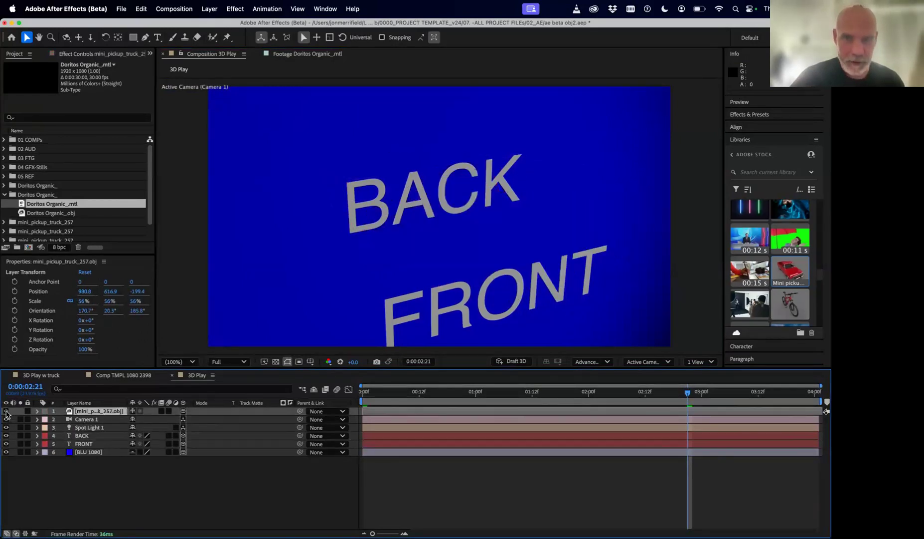
{"action": "left_click", "coordinate": [6, 444]}
Step: Drag the BACK text toward the camera, then jump to the comp's last frame
{"action": "left_click", "coordinate": [103, 437]}
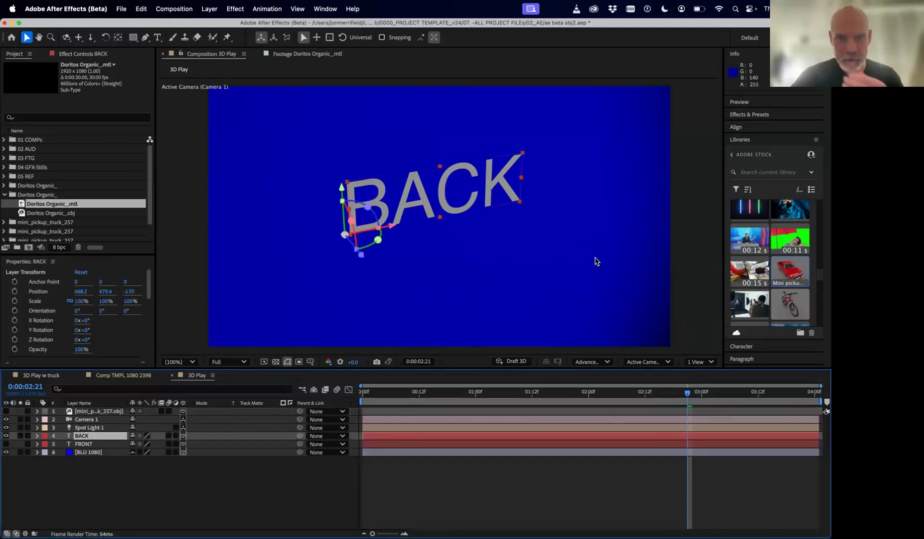
{"action": "left_click_drag", "start_coordinate": [364, 253], "coordinate": [394, 297]}
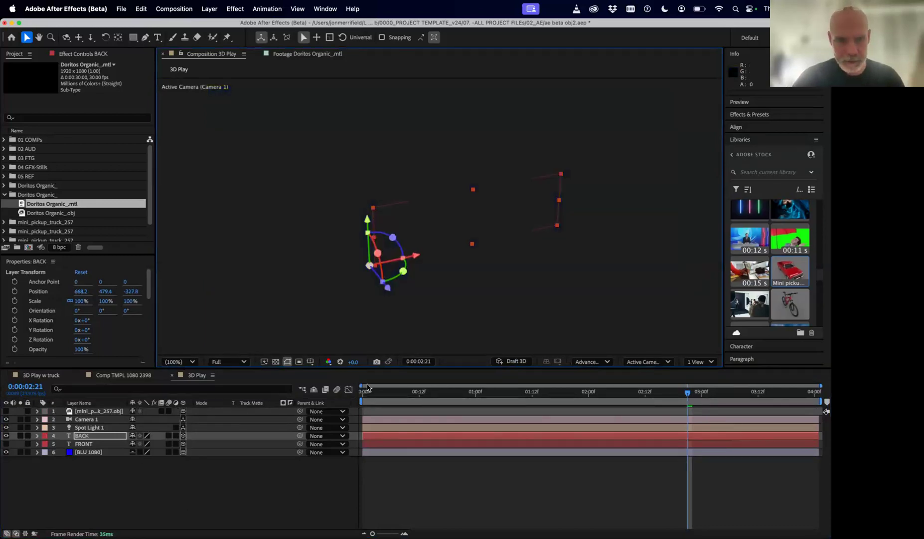
{"action": "left_click_drag", "start_coordinate": [387, 394], "coordinate": [325, 395]}
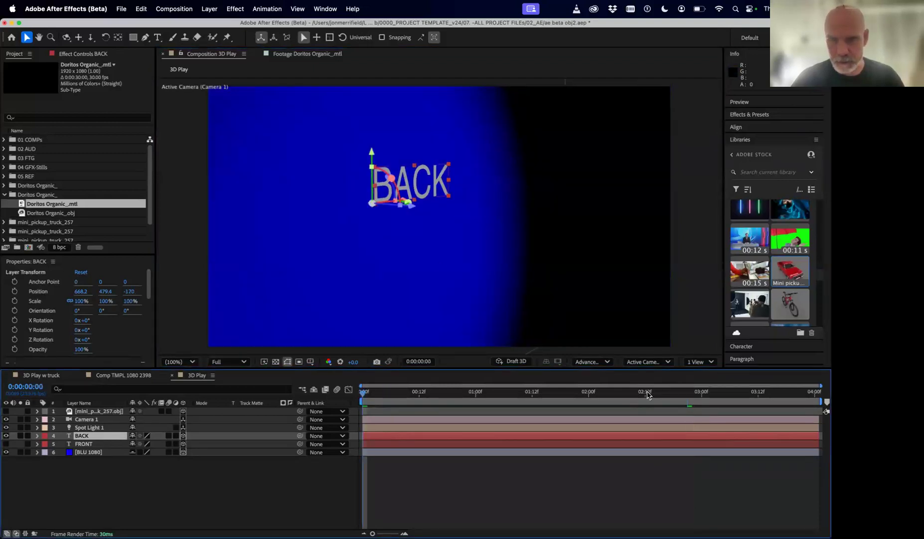
{"action": "key", "text": "End"}
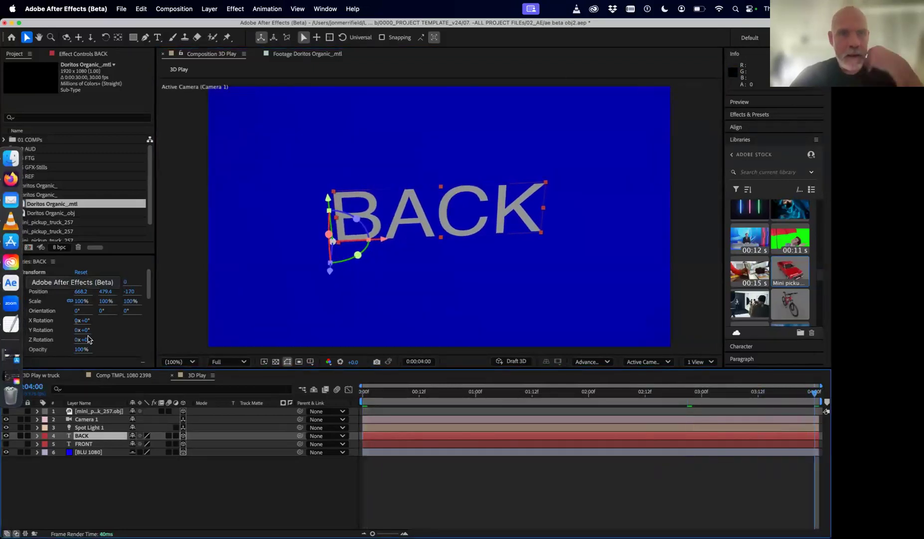
Step: Expand BACK's bevel and extrusion settings and switch on its 3D Layer switch
{"action": "left_click", "coordinate": [37, 437]}
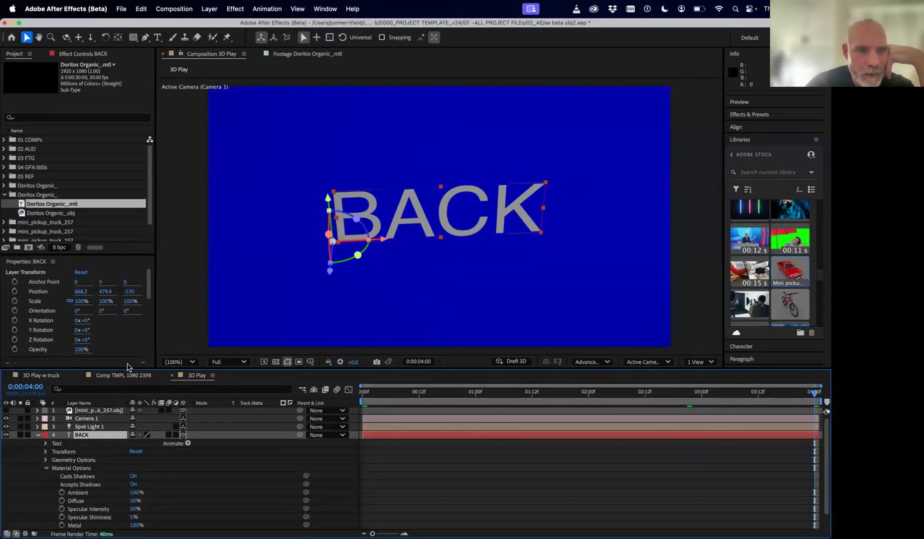
{"action": "left_click_drag", "start_coordinate": [128, 367], "coordinate": [139, 219]}
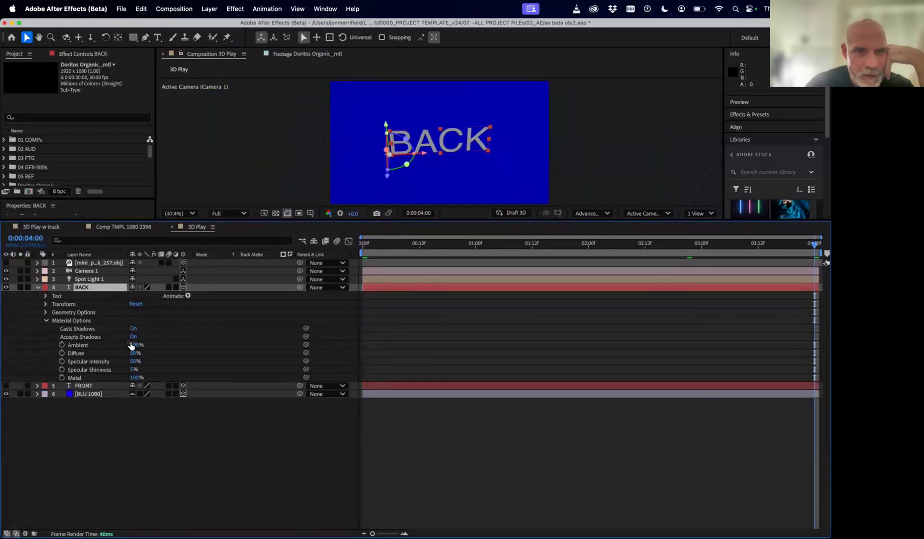
{"action": "left_click", "coordinate": [46, 320]}
{"action": "left_click", "coordinate": [46, 312]}
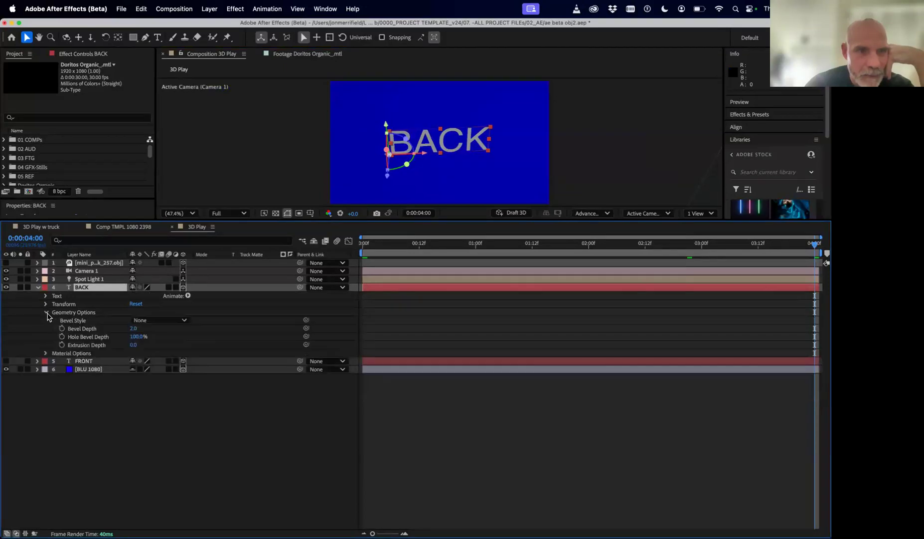
{"action": "left_click", "coordinate": [183, 288]}
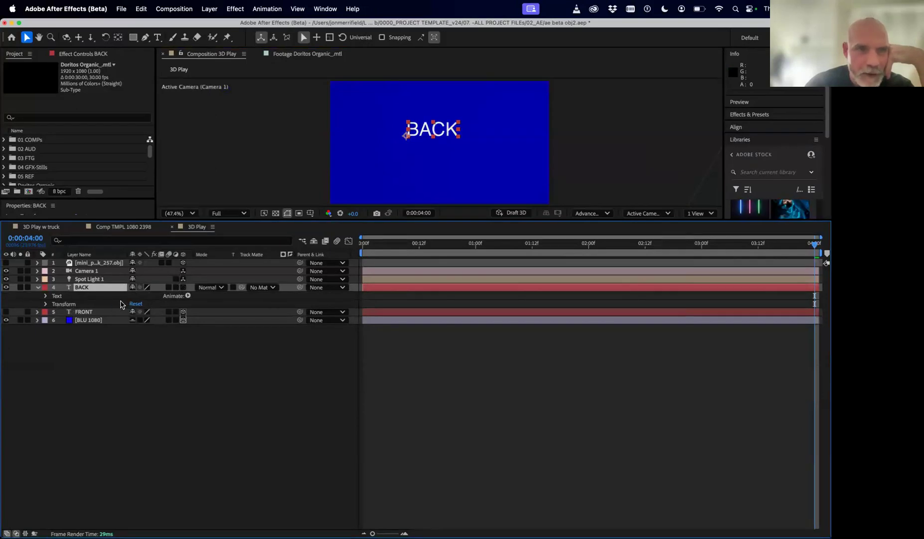
{"action": "left_click", "coordinate": [184, 287]}
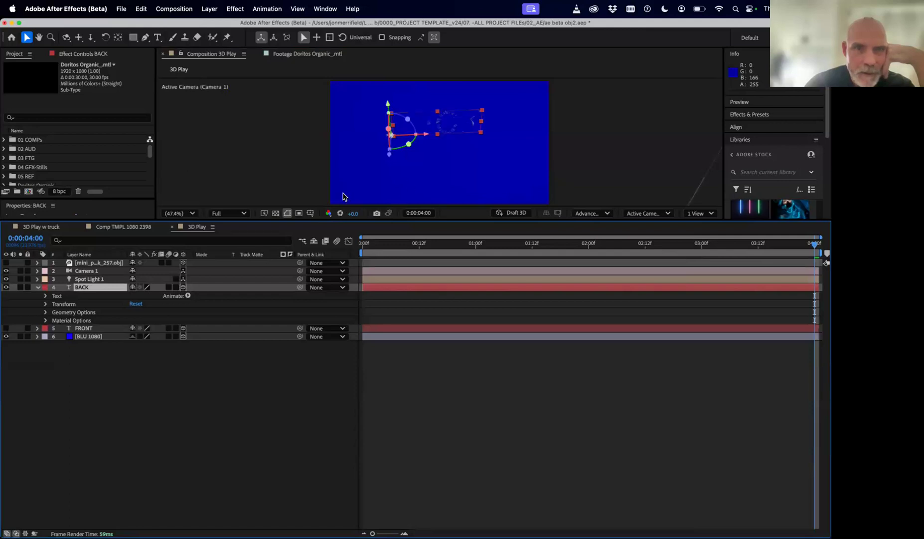
Step: Toggle Camera 1's visibility off and on to compare views, keeping BACK as 3D
{"action": "left_click", "coordinate": [7, 283]}
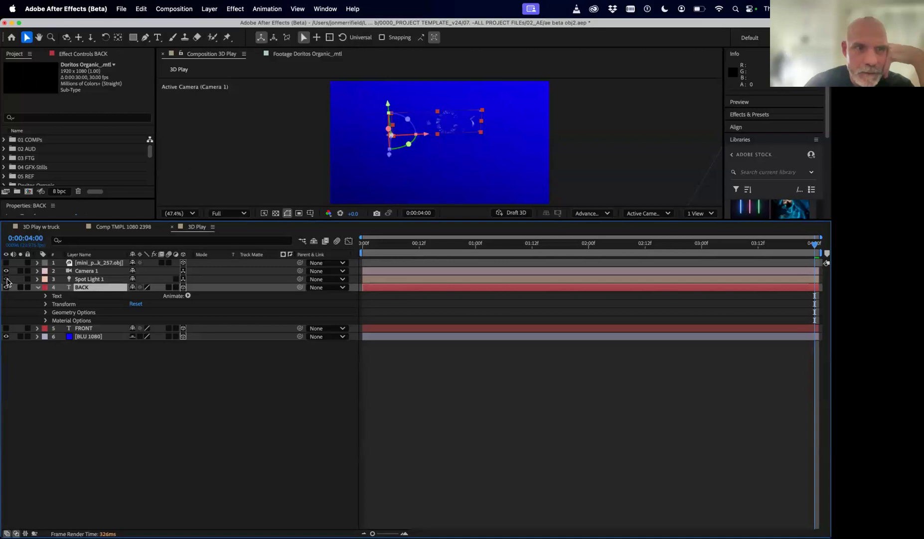
{"action": "left_click", "coordinate": [6, 271]}
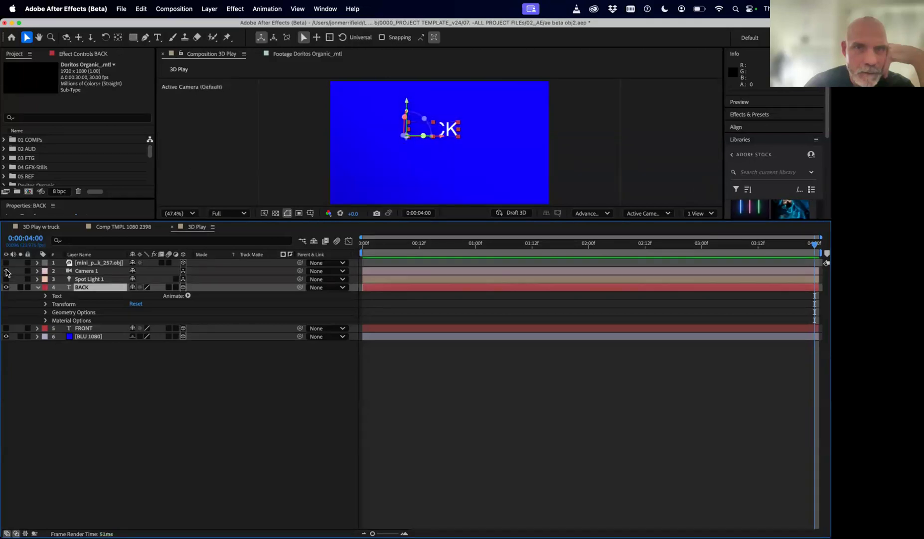
{"action": "left_click", "coordinate": [7, 271]}
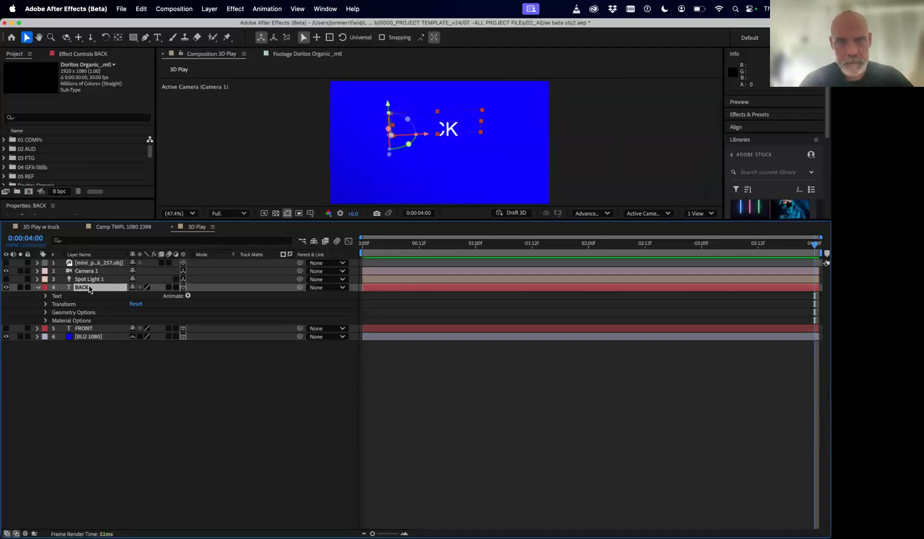
{"action": "key", "text": "super+z"}
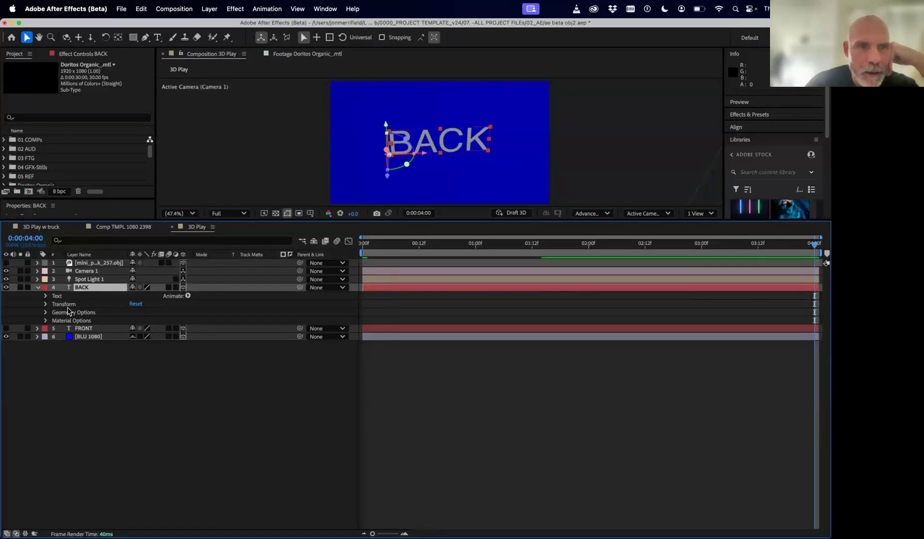
Step: Open BACK's Geometry Options, scrub its Extrusion Depth up, and enlarge the viewer
{"action": "left_click", "coordinate": [49, 314]}
{"action": "left_click", "coordinate": [46, 312]}
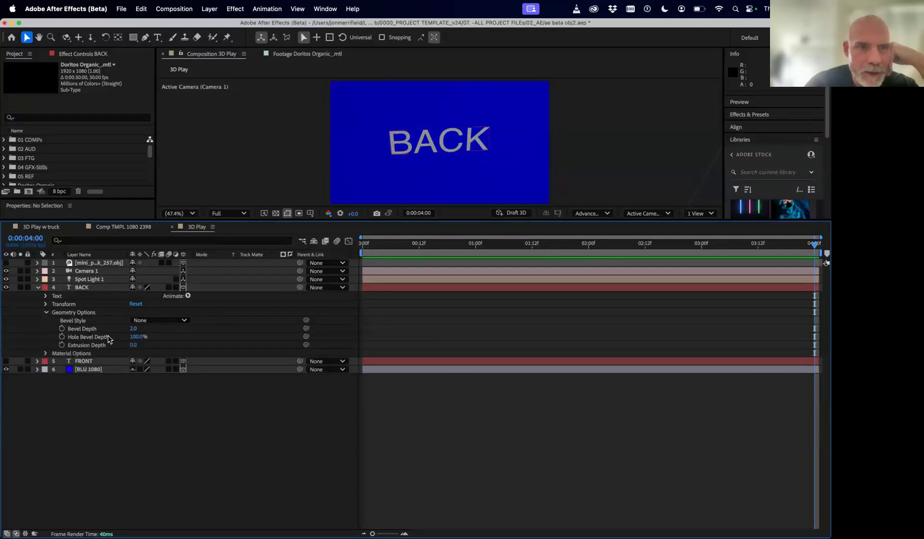
{"action": "left_click_drag", "start_coordinate": [133, 345], "coordinate": [160, 344]}
{"action": "left_click", "coordinate": [157, 342]}
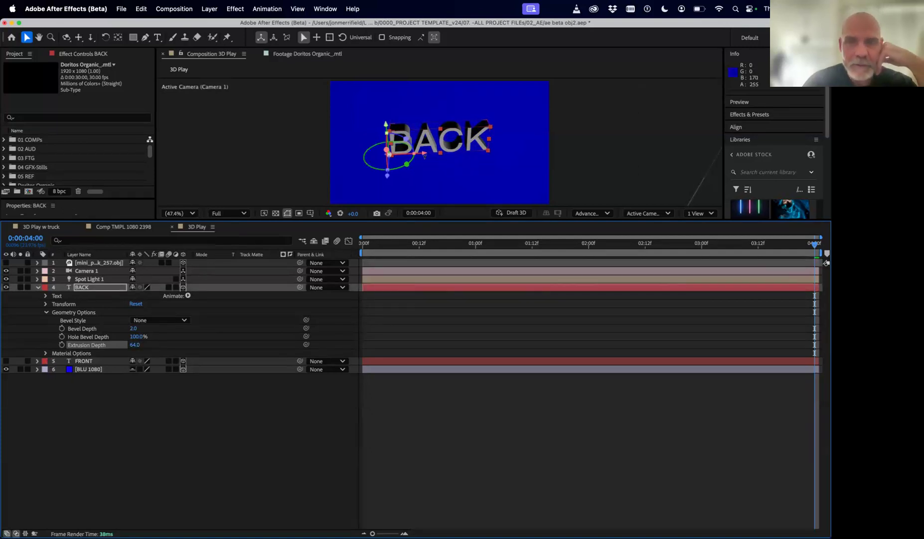
{"action": "left_click_drag", "start_coordinate": [466, 219], "coordinate": [489, 350]}
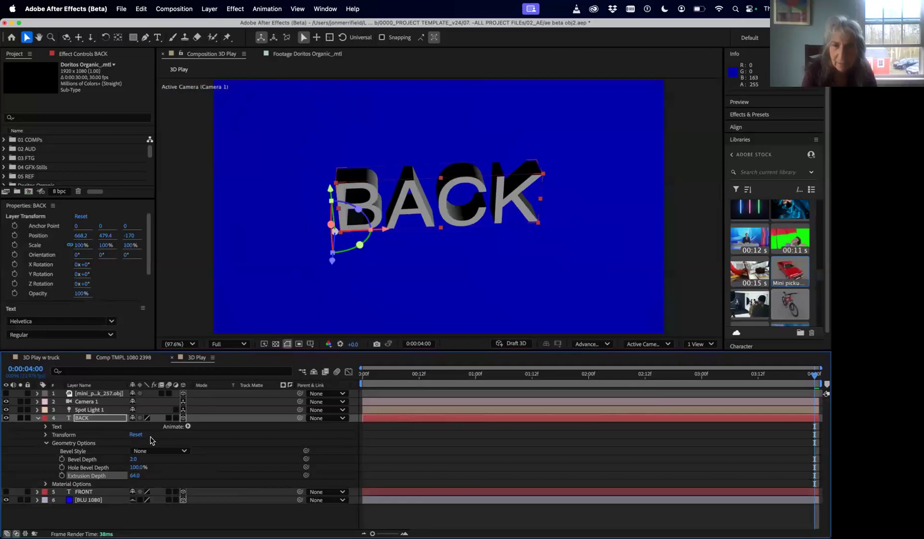
Step: Try bevel and extrusion values and the renderer menu, ending at Bevel Depth 0, Extrusion Depth 45
{"action": "left_click_drag", "start_coordinate": [132, 460], "coordinate": [141, 458]}
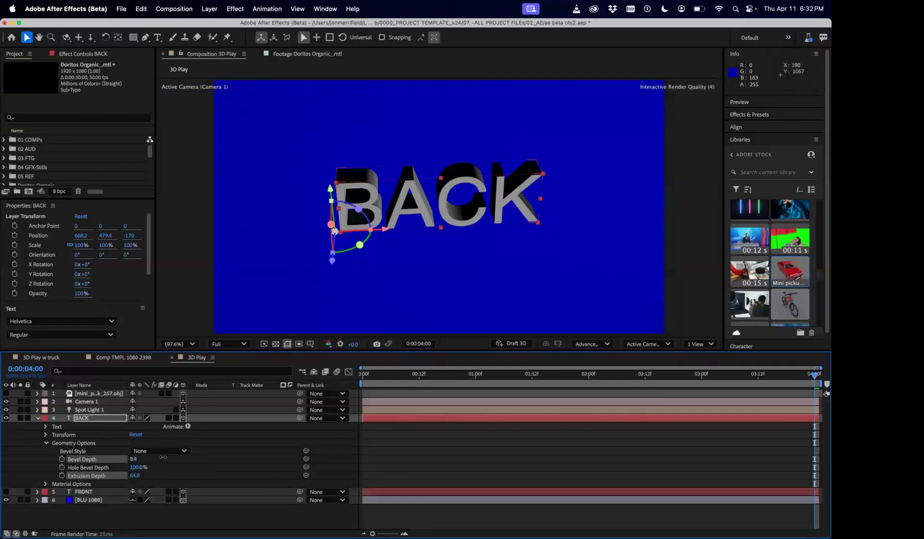
{"action": "left_click_drag", "start_coordinate": [134, 475], "coordinate": [55, 475]}
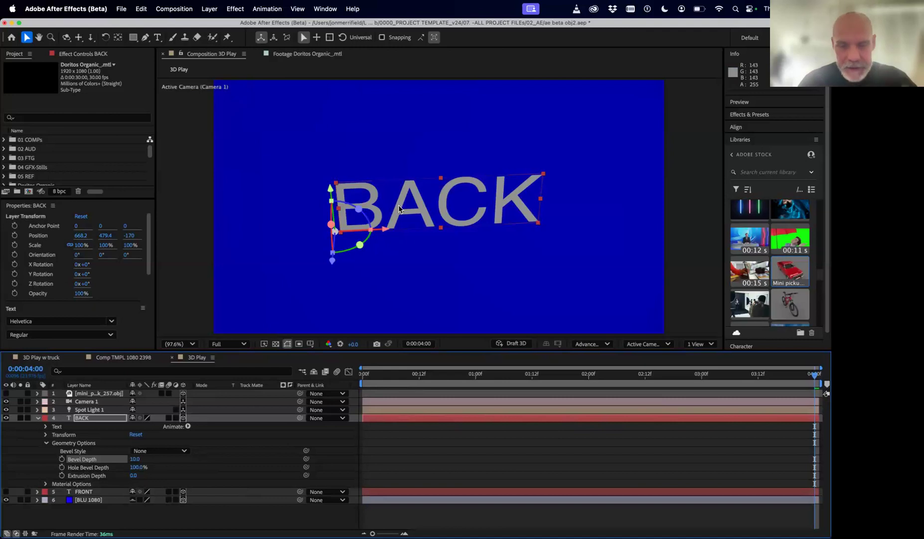
{"action": "scroll", "coordinate": [399, 209], "scroll_direction": "up", "scroll_amount": 5}
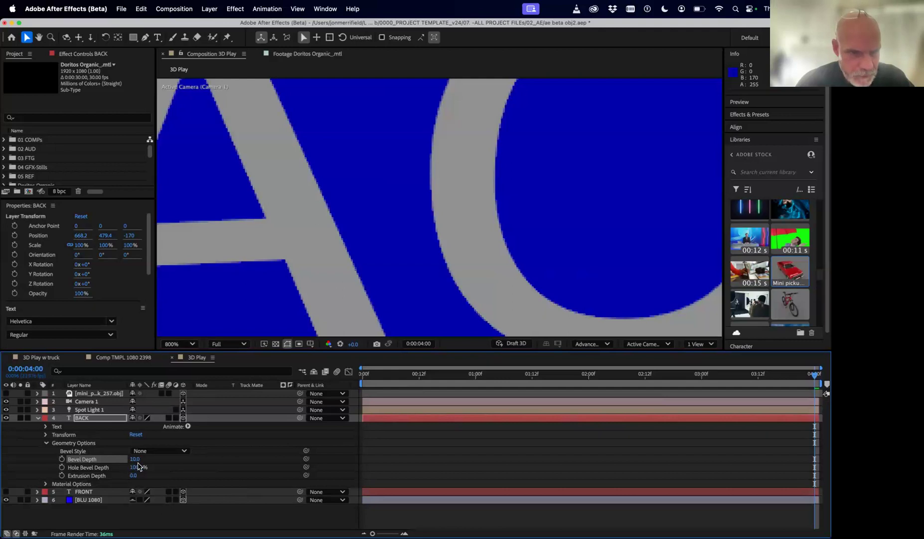
{"action": "left_click_drag", "start_coordinate": [133, 463], "coordinate": [277, 453]}
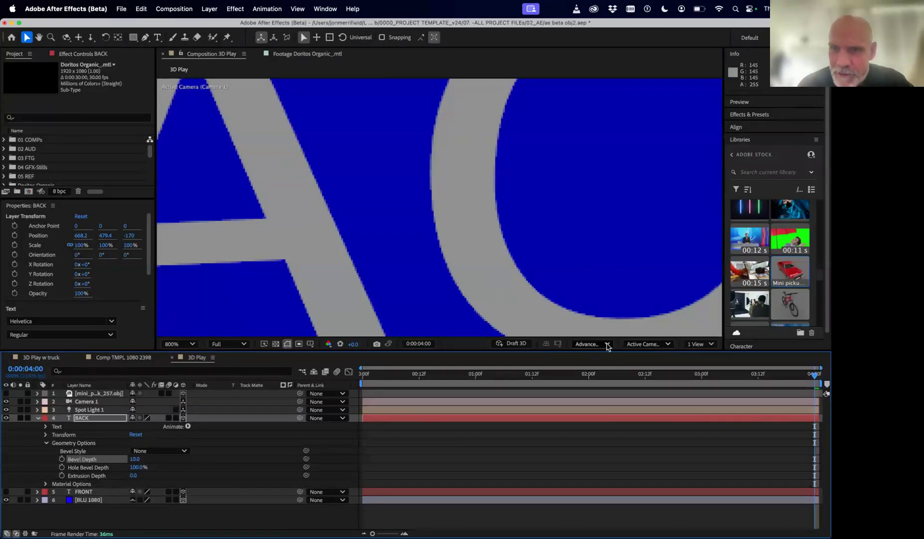
{"action": "left_click", "coordinate": [608, 345]}
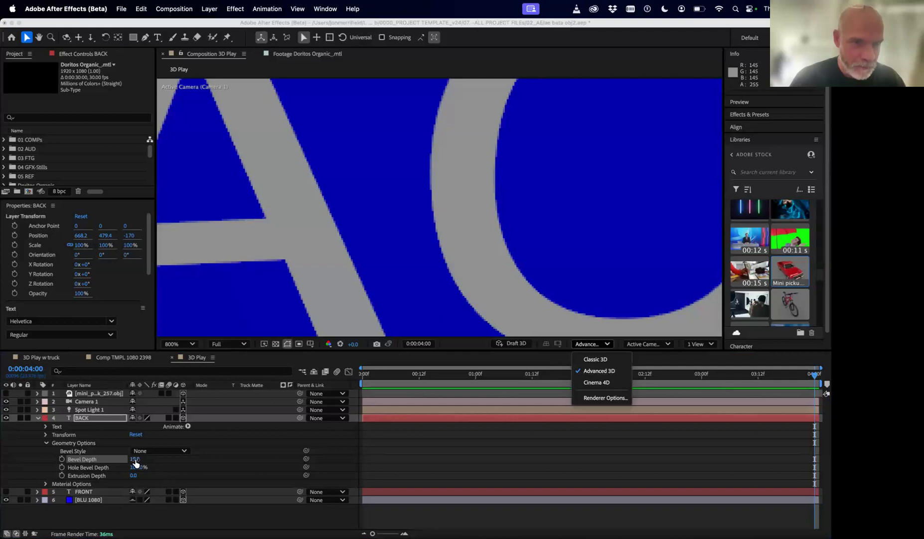
{"action": "left_click", "coordinate": [135, 463]}
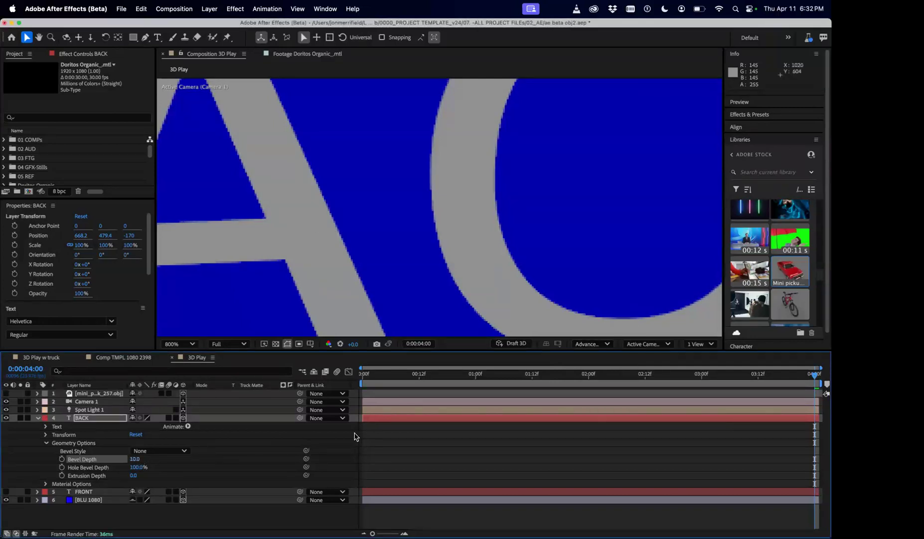
{"action": "left_click_drag", "start_coordinate": [136, 459], "coordinate": [155, 475]}
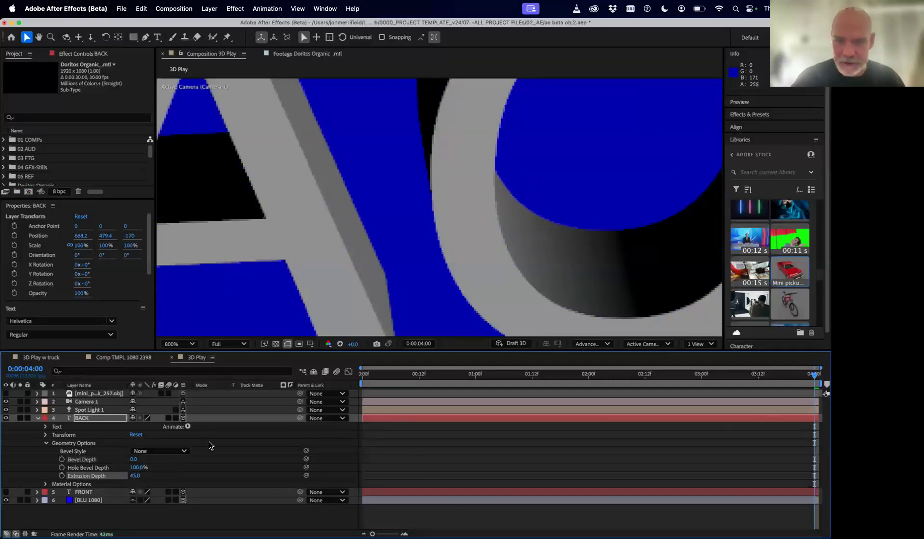
{"action": "key", "text": "shift+slash"}
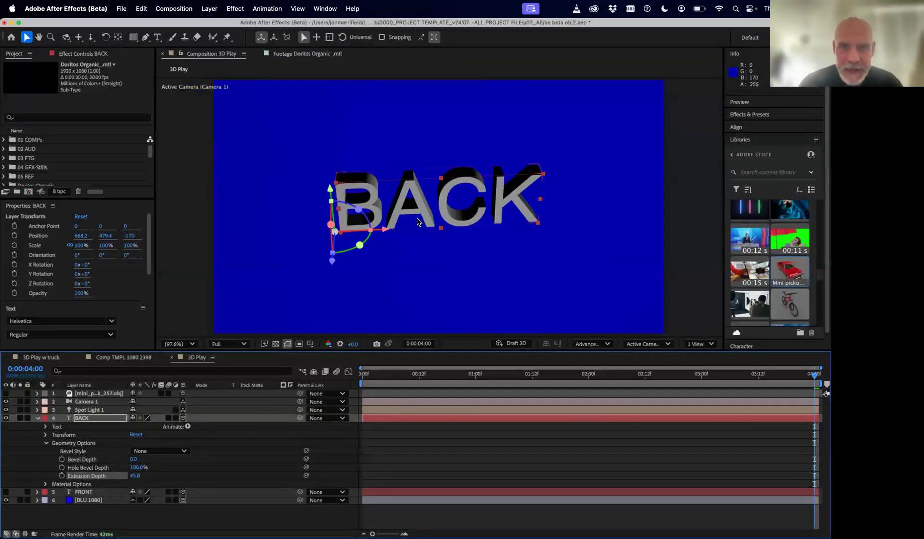
Step: At 0:00 set BACK's Extrusion Depth to 0 and add its first keyframe
{"action": "mouse_move", "coordinate": [377, 377]}
{"action": "left_mouse_down"}
{"action": "mouse_move", "coordinate": [798, 375]}
{"action": "mouse_move", "coordinate": [372, 375]}
{"action": "left_mouse_up"}
{"action": "key", "text": "Home"}
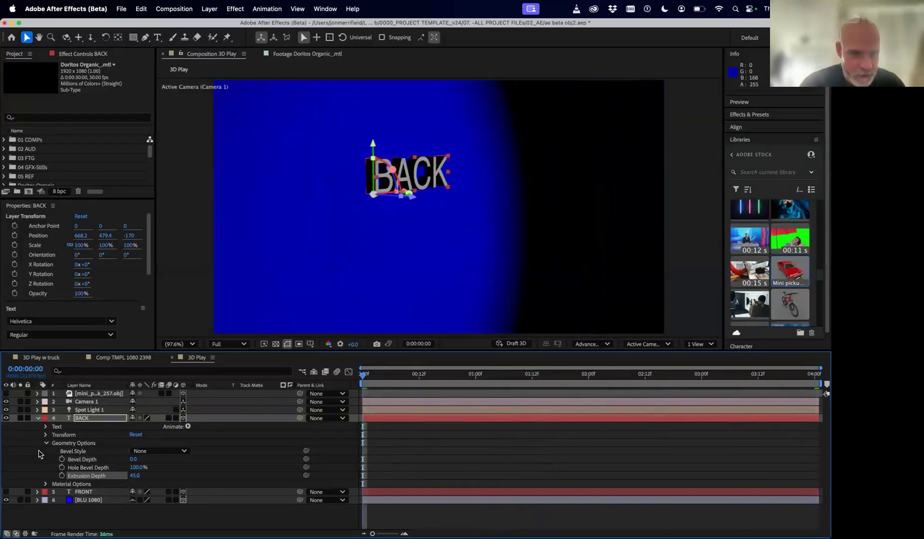
{"action": "left_click", "coordinate": [134, 475]}
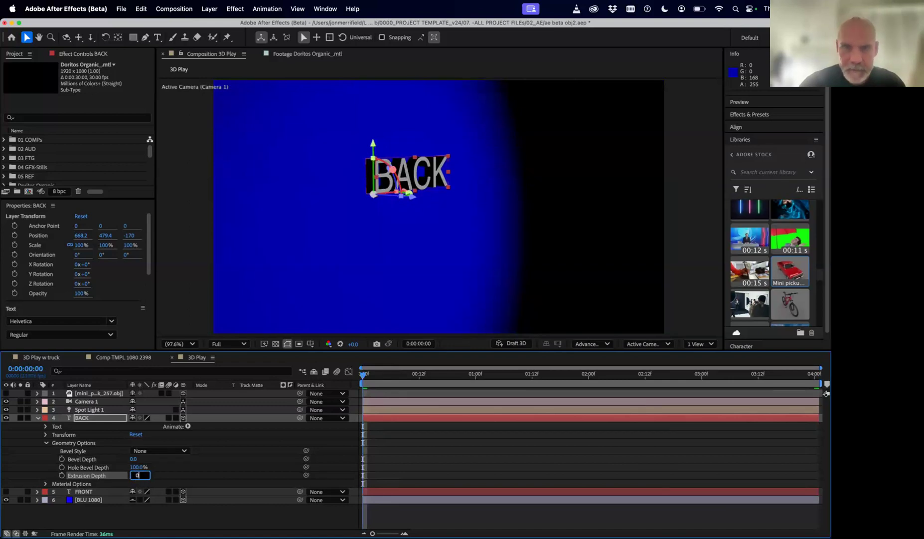
{"action": "type", "text": "0"}
{"action": "key", "text": "Return"}
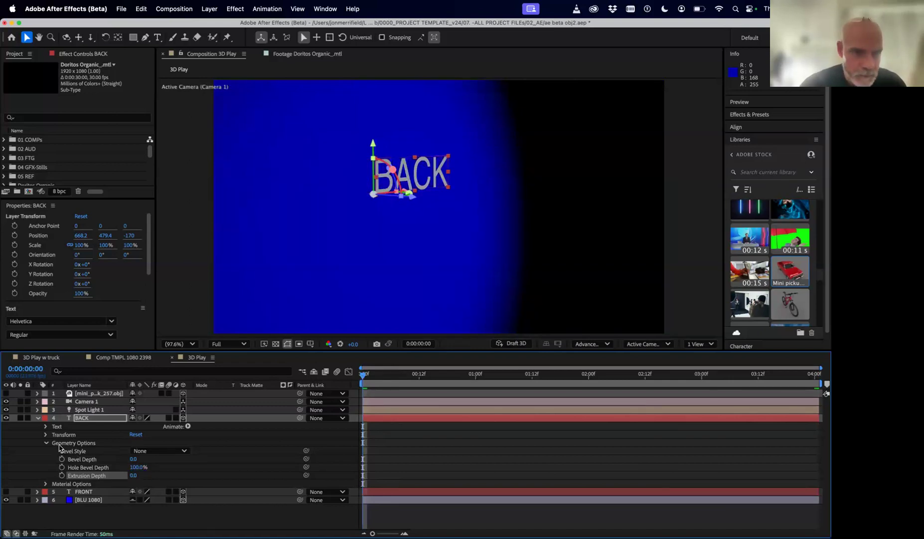
{"action": "left_click", "coordinate": [62, 475]}
Step: At 0:00:03:21 extrude BACK to 164, show FRONT, and scrub to preview the growth
{"action": "left_click_drag", "start_coordinate": [372, 378], "coordinate": [801, 375]}
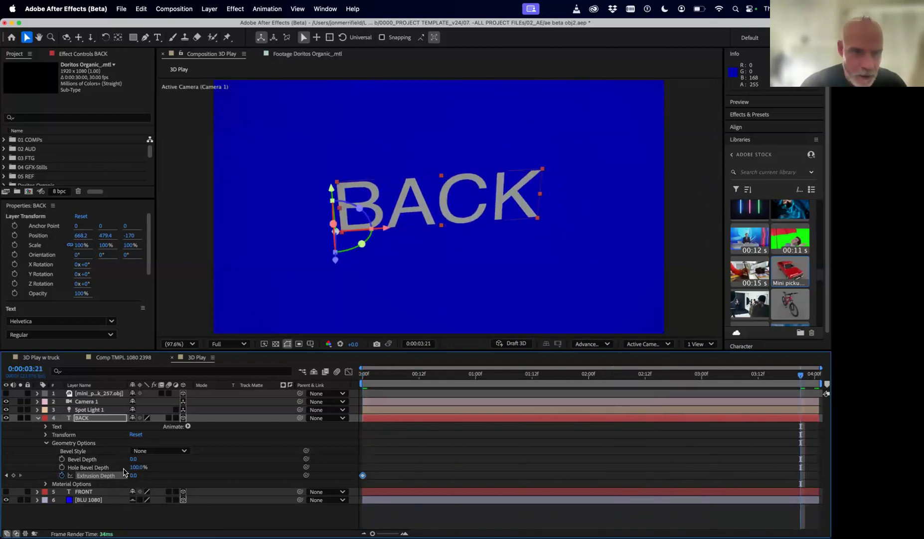
{"action": "left_click_drag", "start_coordinate": [134, 477], "coordinate": [210, 463]}
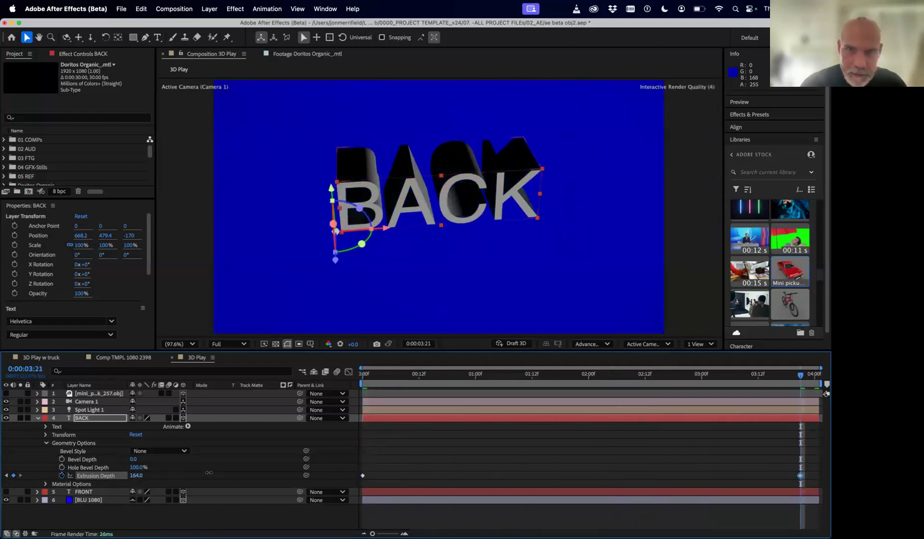
{"action": "left_click", "coordinate": [39, 419]}
{"action": "left_click", "coordinate": [6, 426]}
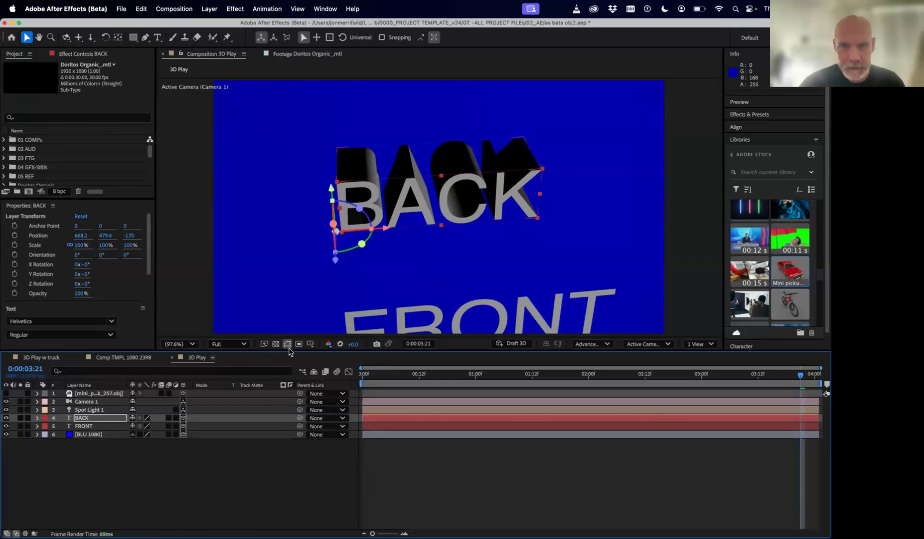
{"action": "left_click", "coordinate": [399, 378]}
{"action": "left_click_drag", "start_coordinate": [397, 380], "coordinate": [824, 314]}
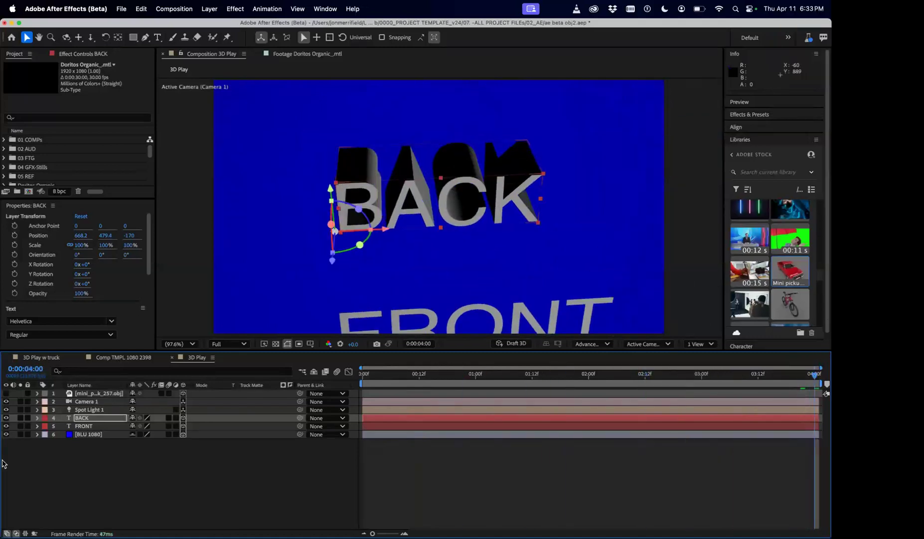
Step: Set Spot Light 1's colour to a pale yellow, FDE686
{"action": "left_click", "coordinate": [100, 409]}
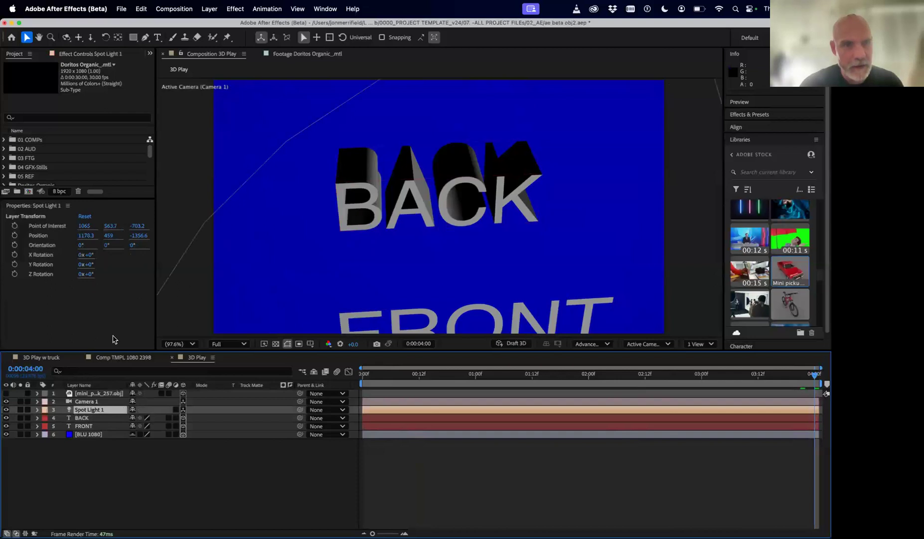
{"action": "left_click", "coordinate": [37, 410]}
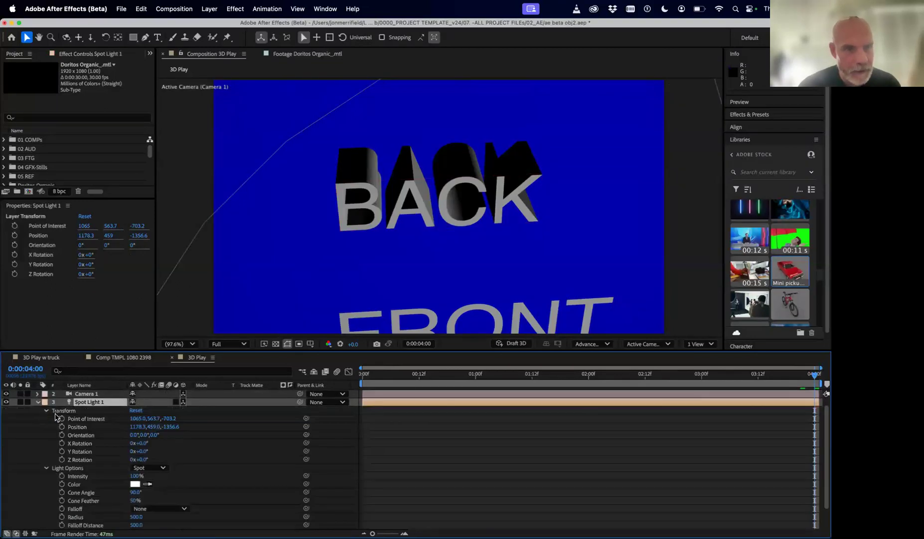
{"action": "left_click", "coordinate": [134, 483]}
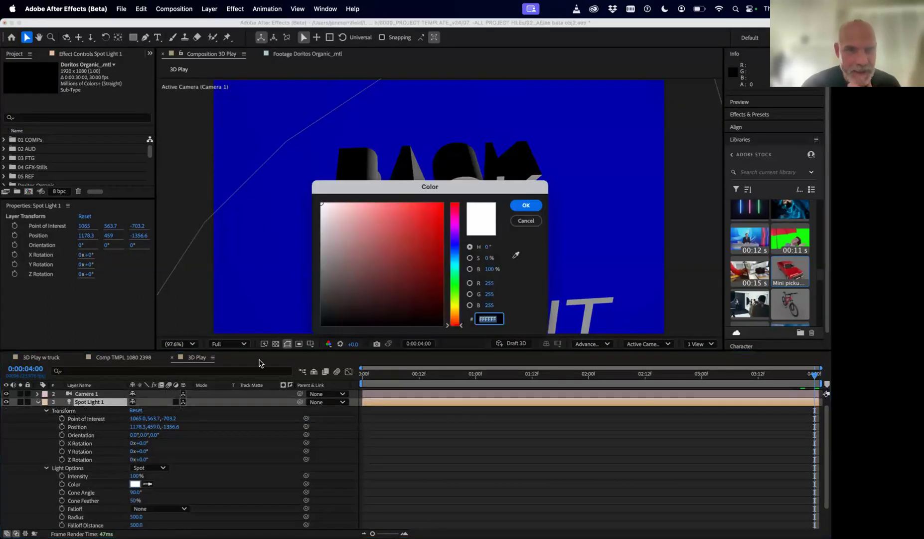
{"action": "left_click_drag", "start_coordinate": [455, 285], "coordinate": [453, 298]}
{"action": "left_click_drag", "start_coordinate": [351, 229], "coordinate": [379, 204]}
{"action": "left_click", "coordinate": [459, 307]}
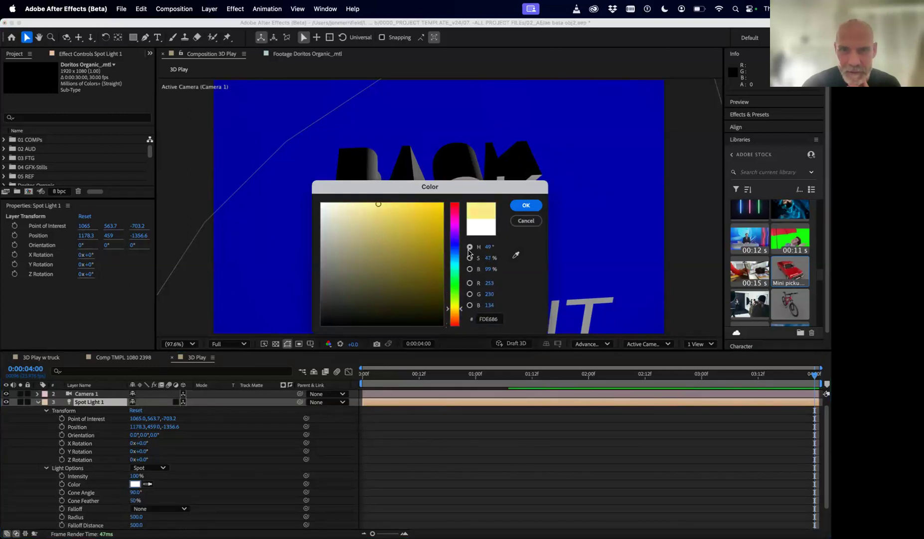
{"action": "left_click", "coordinate": [526, 205]}
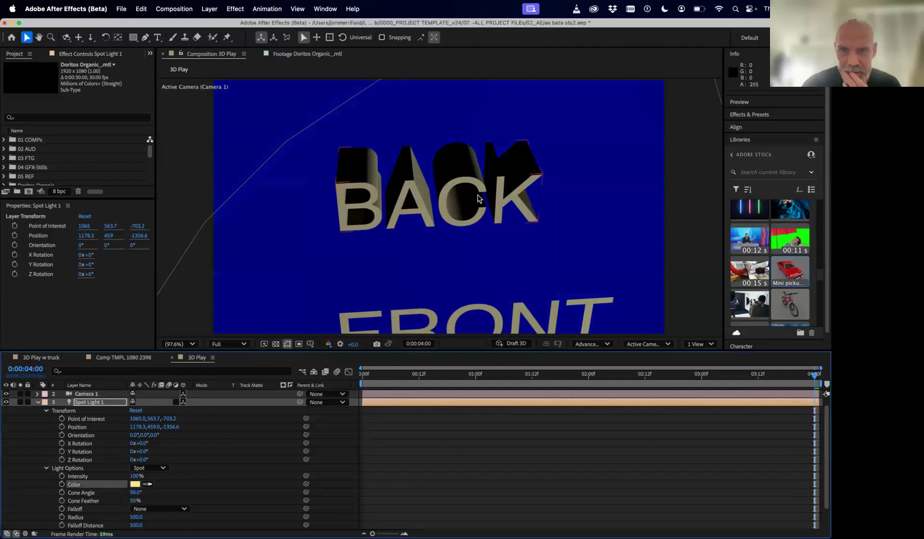
Step: Change the spot light's colour to a bright magenta, FF18E1
{"action": "left_click", "coordinate": [135, 484]}
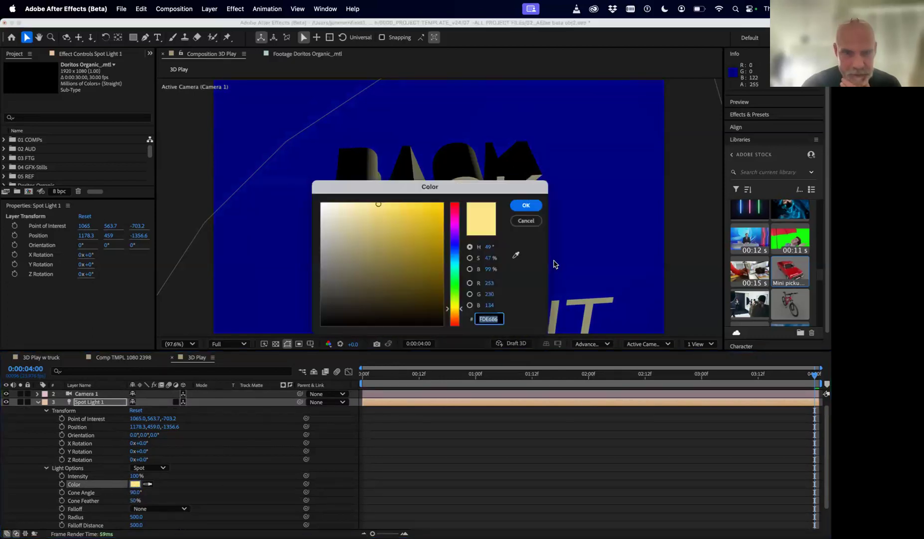
{"action": "type", "text": "D5AD00"}
{"action": "key", "text": "Tab"}
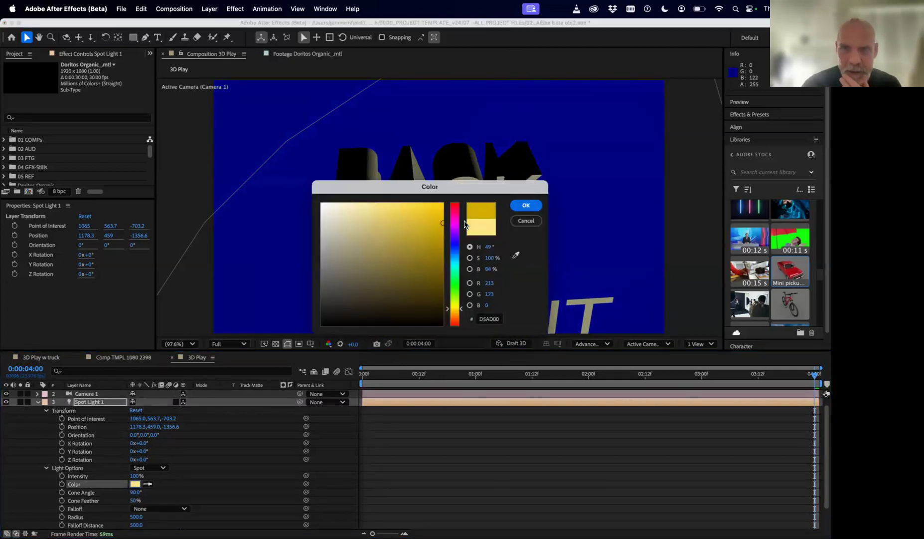
{"action": "left_click", "coordinate": [455, 220]}
{"action": "left_click", "coordinate": [432, 203]}
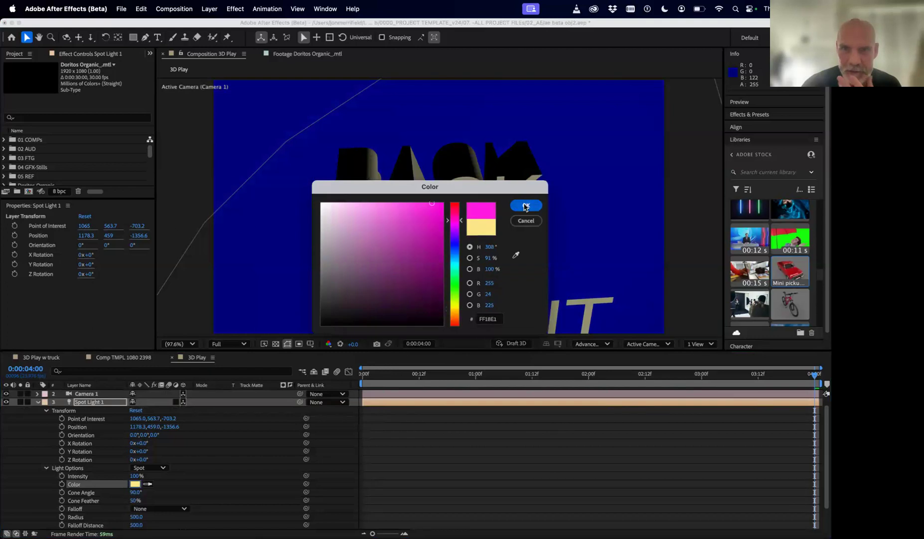
{"action": "left_click", "coordinate": [526, 206]}
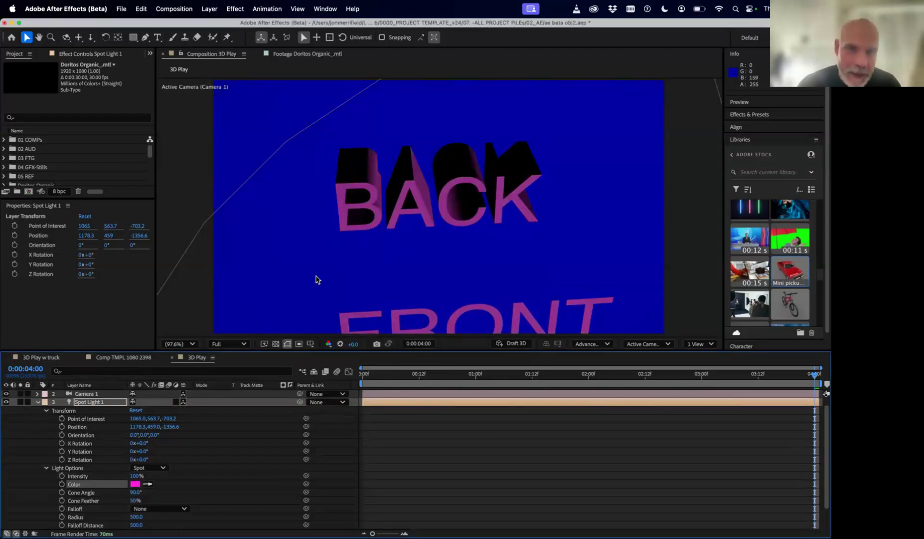
{"action": "left_click_drag", "start_coordinate": [381, 376], "coordinate": [361, 375]}
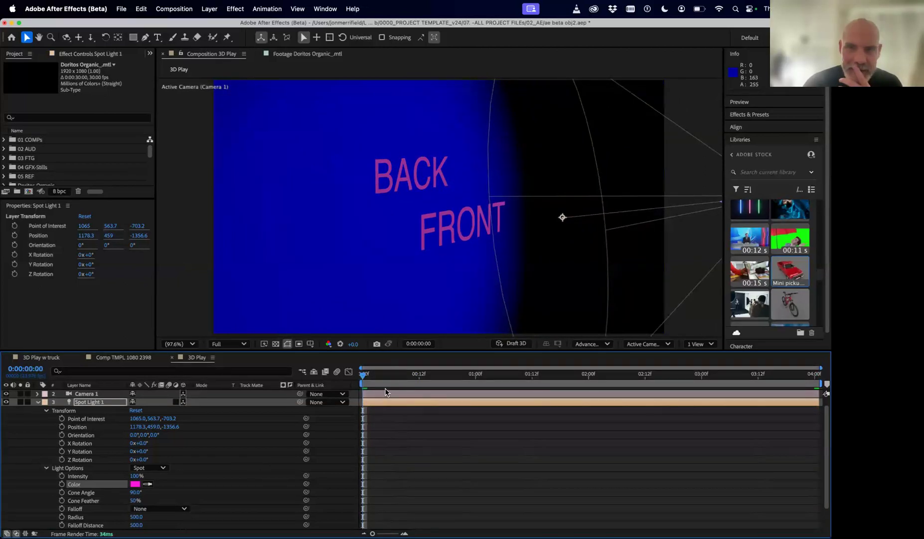
{"action": "left_click_drag", "start_coordinate": [371, 380], "coordinate": [352, 369]}
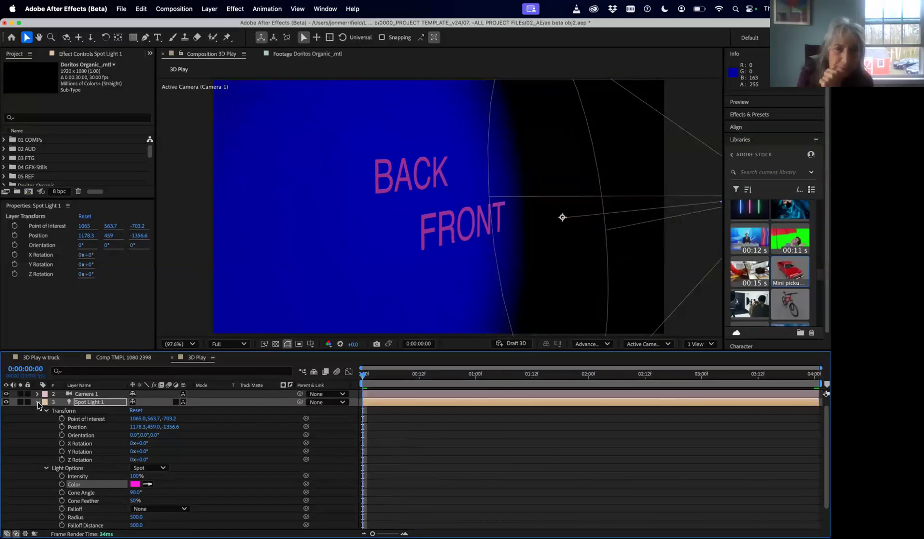
{"action": "left_click_drag", "start_coordinate": [430, 381], "coordinate": [556, 393]}
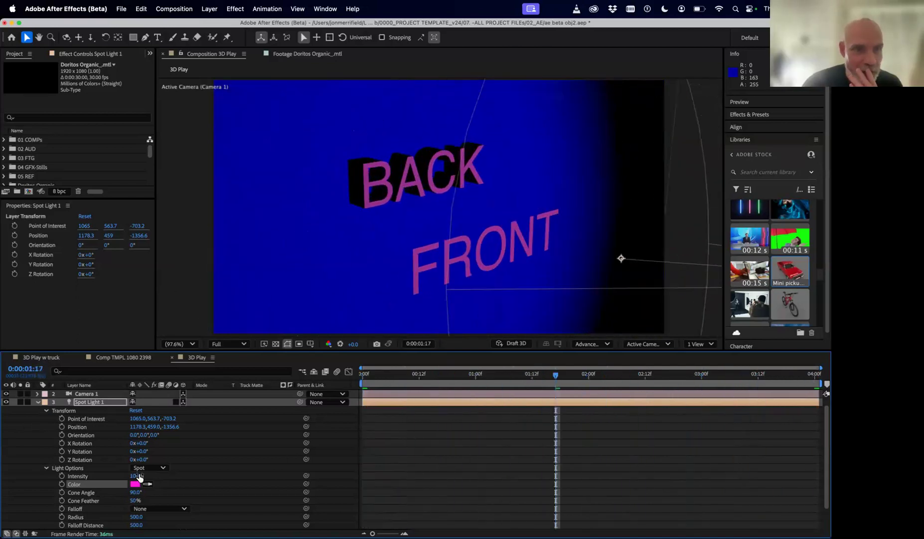
Step: At 0:00, expand BACK's Geometry Options and select both of its Extrusion Depth keyframes
{"action": "left_click", "coordinate": [38, 403]}
{"action": "left_click", "coordinate": [42, 428]}
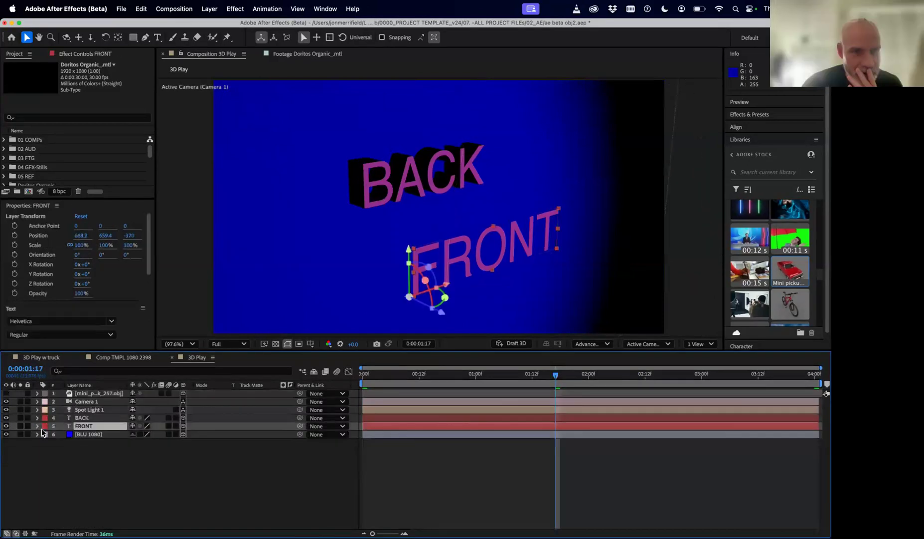
{"action": "left_click", "coordinate": [38, 426]}
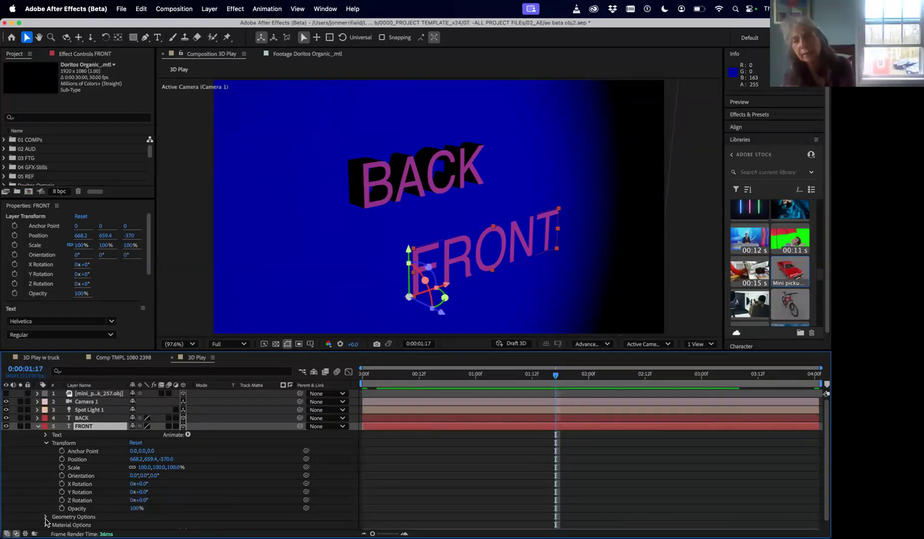
{"action": "left_click", "coordinate": [89, 409]}
{"action": "left_click", "coordinate": [90, 419]}
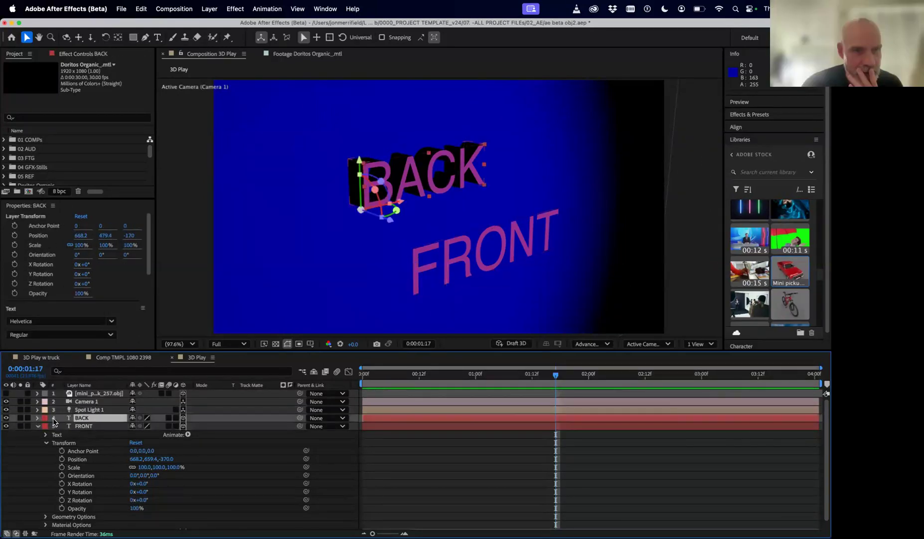
{"action": "left_click", "coordinate": [37, 419]}
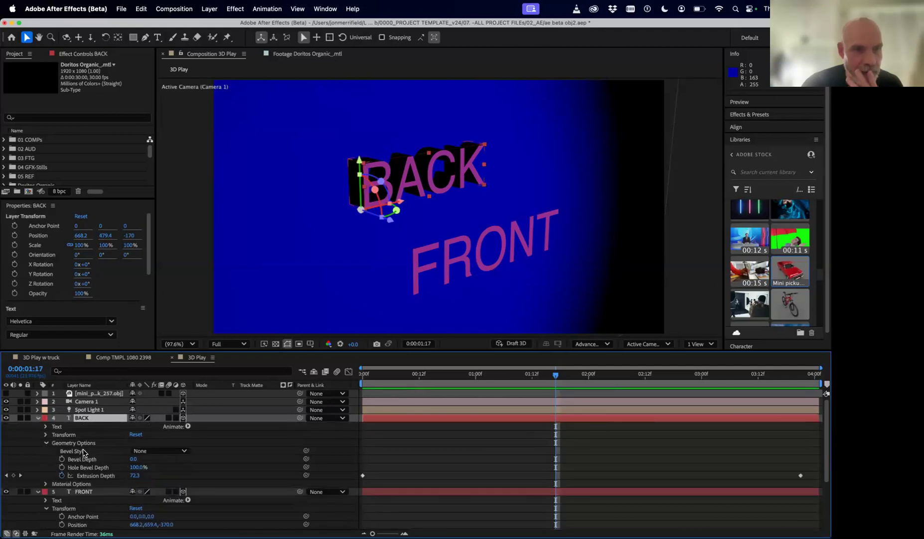
{"action": "key", "text": "Home"}
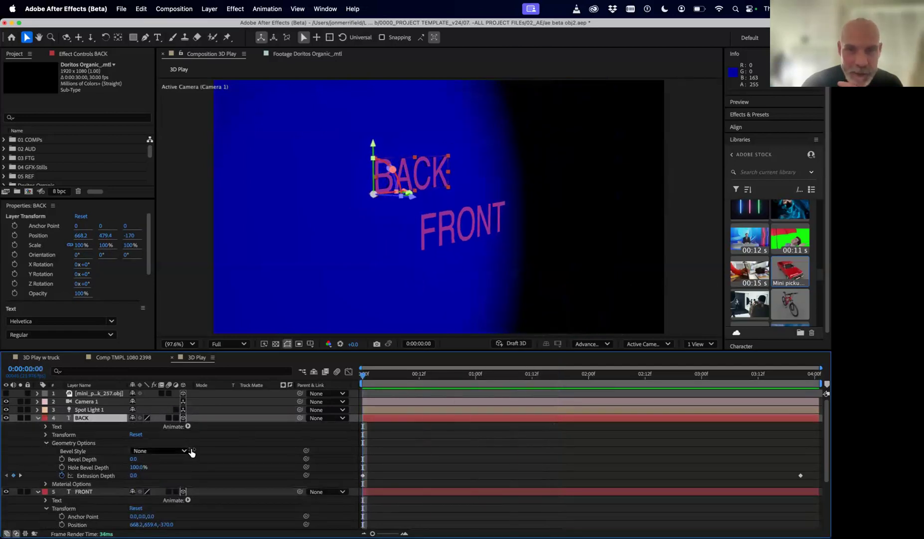
{"action": "left_click", "coordinate": [102, 476]}
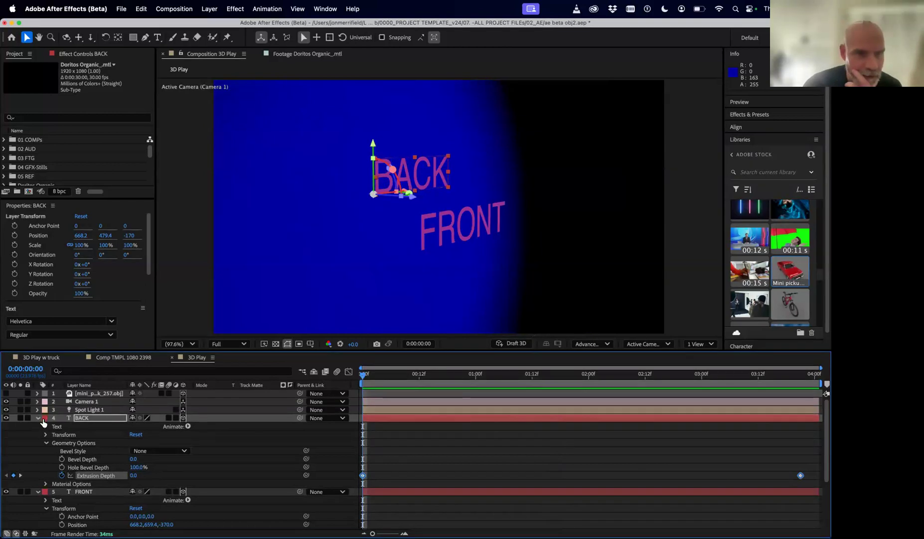
Step: Paste the extrusion keyframes onto FRONT's Extrusion Depth and scrub to check the animation
{"action": "left_click", "coordinate": [39, 417]}
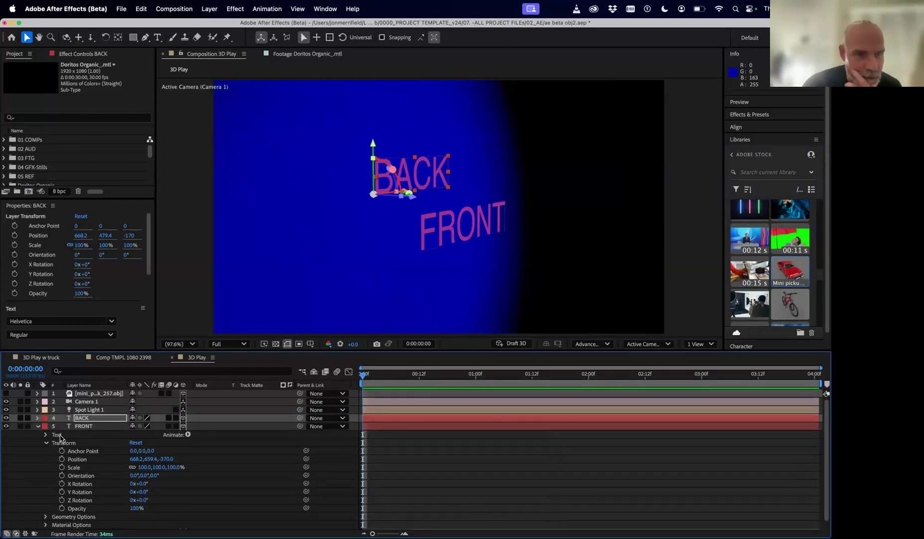
{"action": "left_click", "coordinate": [46, 443]}
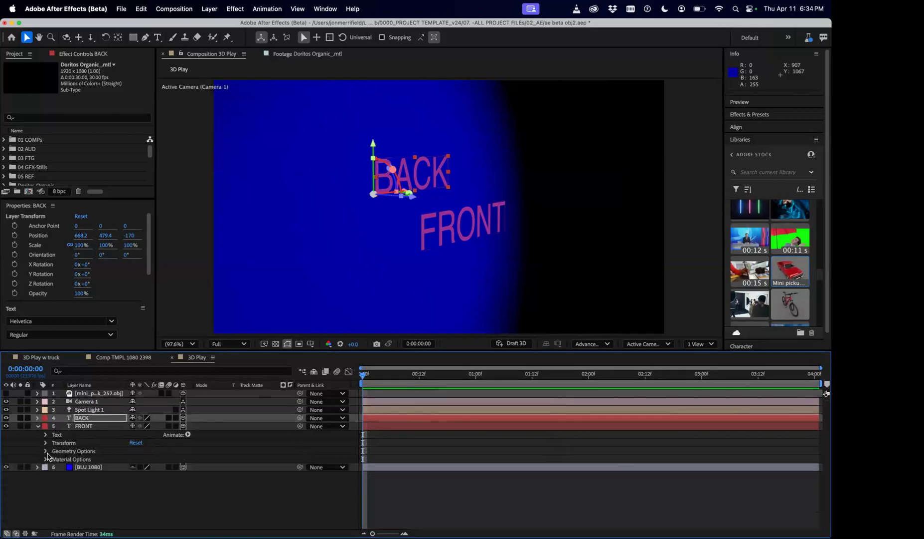
{"action": "left_click", "coordinate": [47, 450]}
{"action": "left_click", "coordinate": [97, 483]}
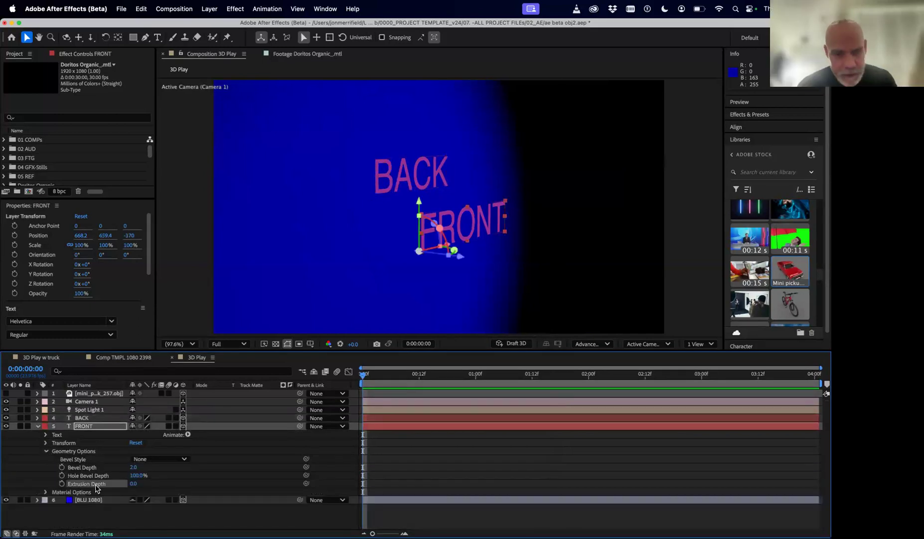
{"action": "key", "text": "super+z"}
{"action": "left_click_drag", "start_coordinate": [391, 376], "coordinate": [360, 379]}
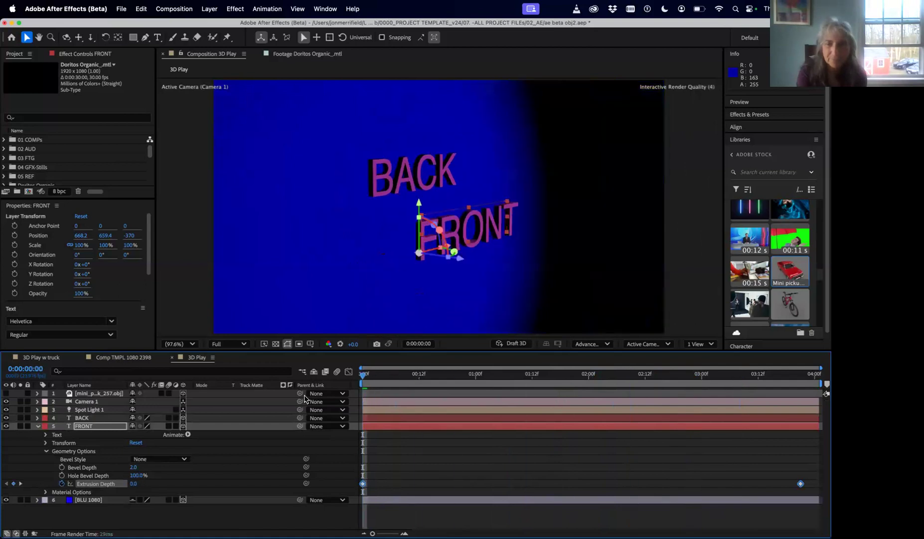
{"action": "left_click", "coordinate": [38, 426]}
{"action": "left_click", "coordinate": [177, 501]}
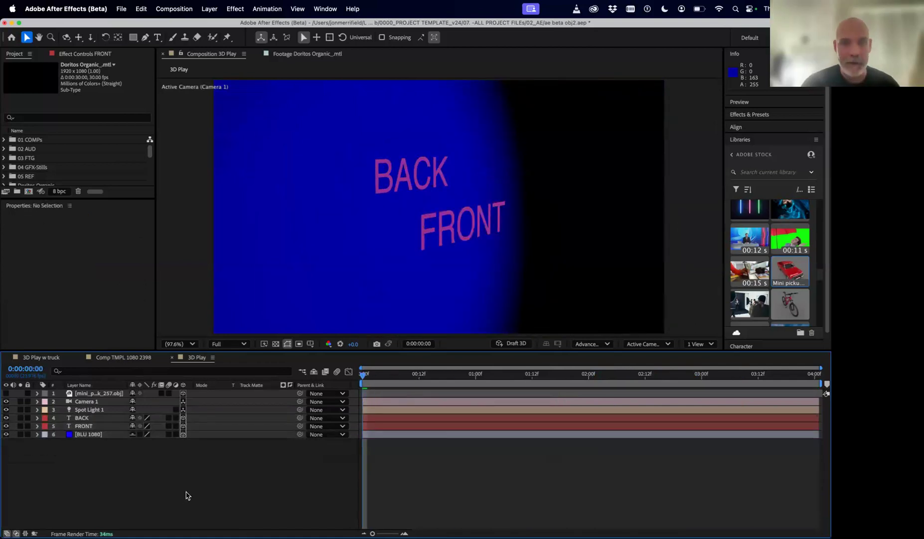
{"action": "key", "text": "space"}
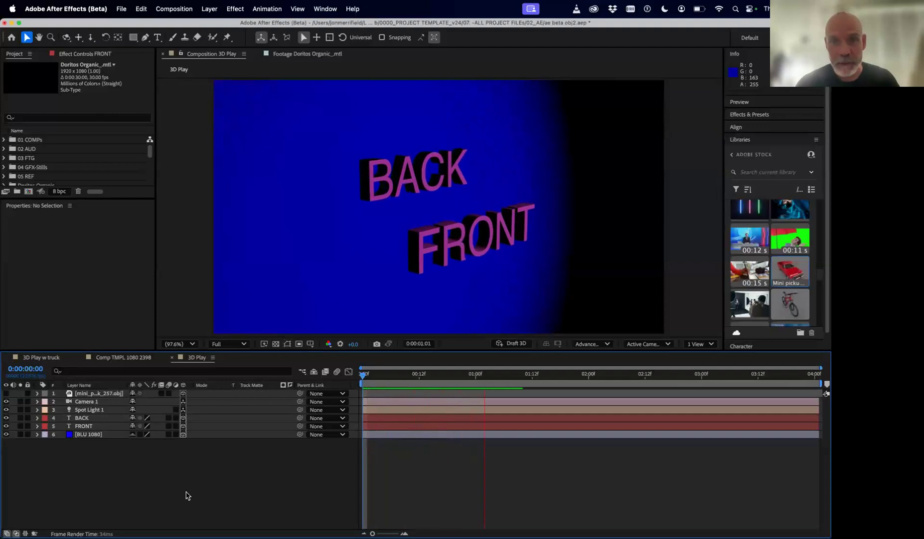
{"action": "key", "text": "space"}
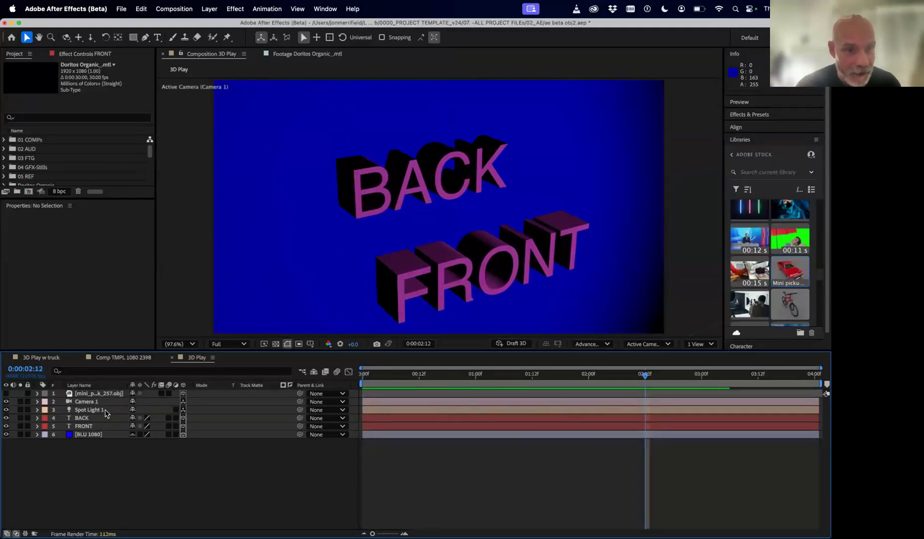
{"action": "left_click", "coordinate": [100, 426]}
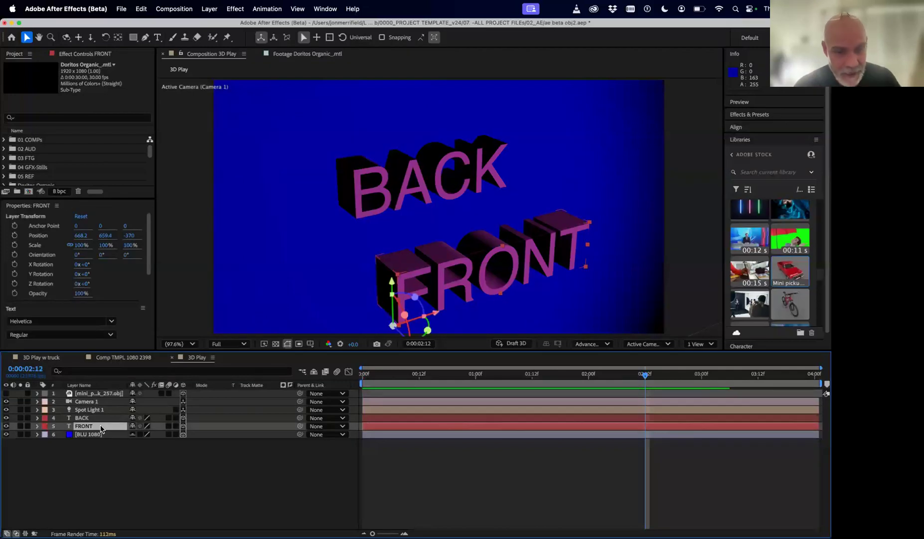
{"action": "left_click", "coordinate": [152, 478]}
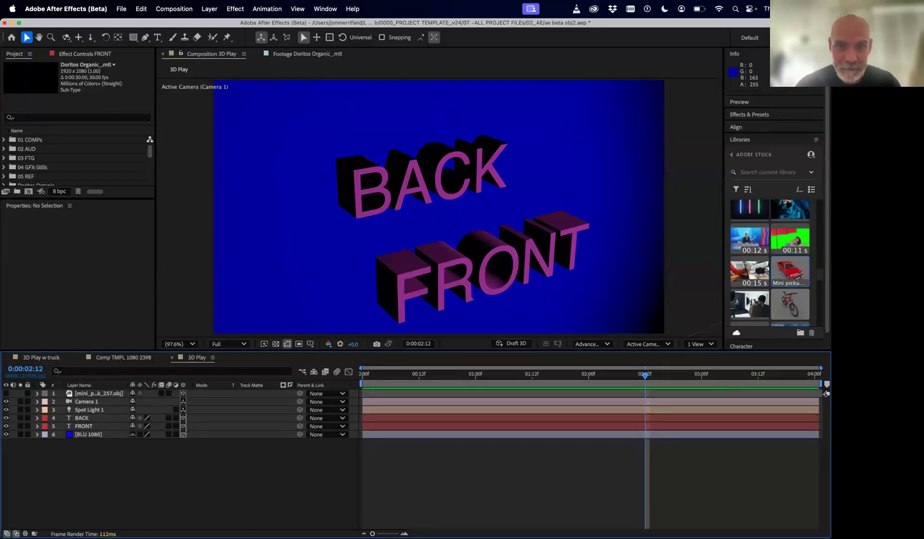
{"action": "left_click_drag", "start_coordinate": [629, 375], "coordinate": [579, 392]}
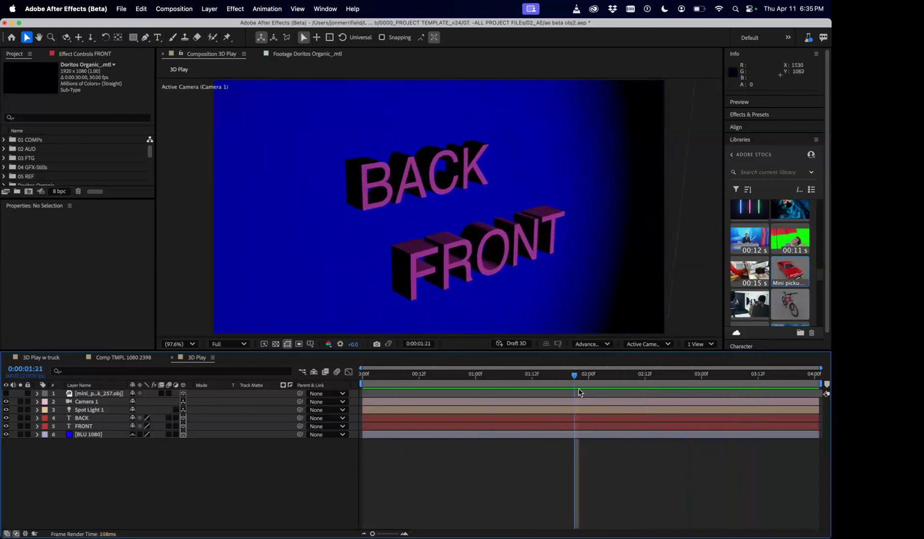
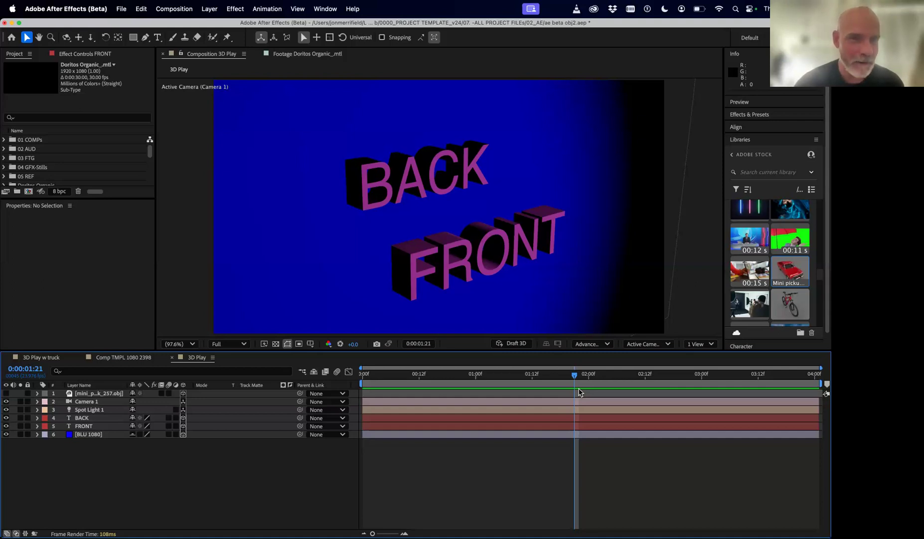
Step: Scrub to 0:00:01:01 and show BLU 1080's Geometry Options and Material Options
{"action": "left_click_drag", "start_coordinate": [572, 378], "coordinate": [433, 374]}
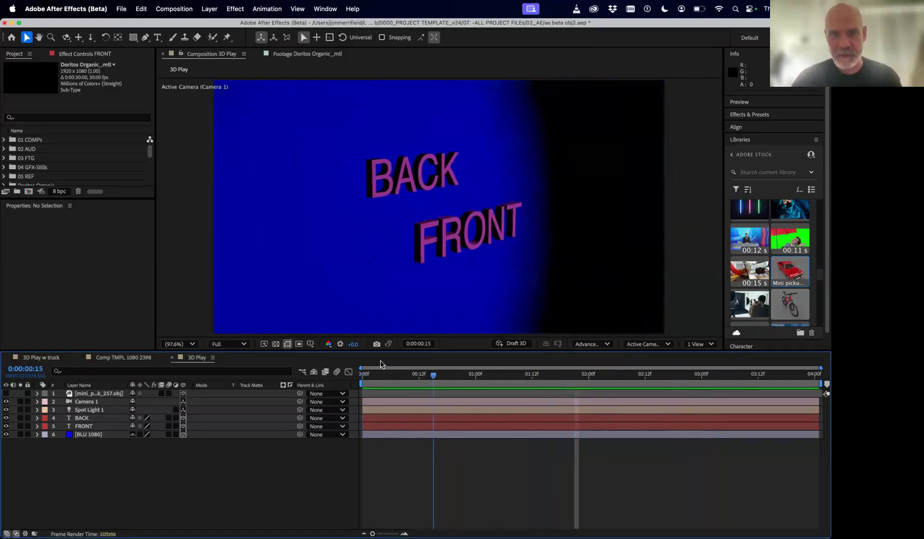
{"action": "left_click", "coordinate": [480, 374]}
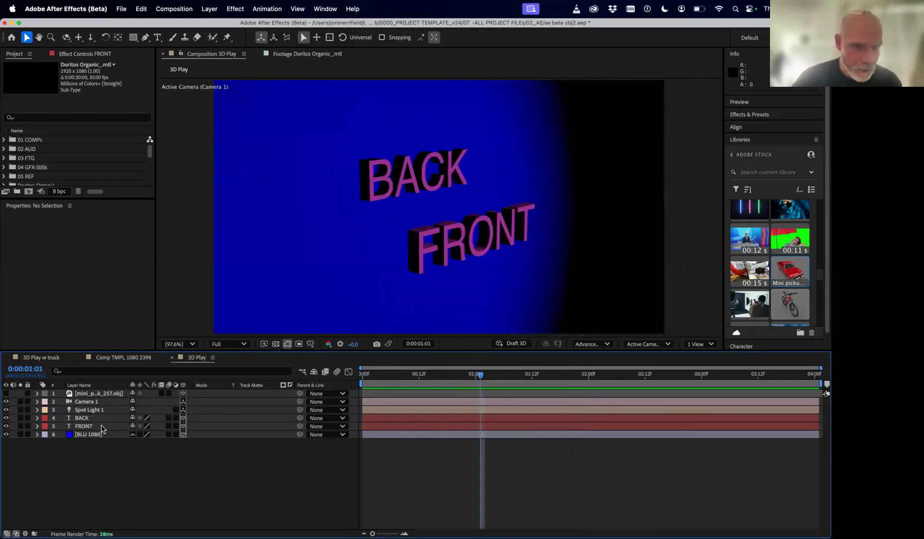
{"action": "left_click", "coordinate": [101, 426]}
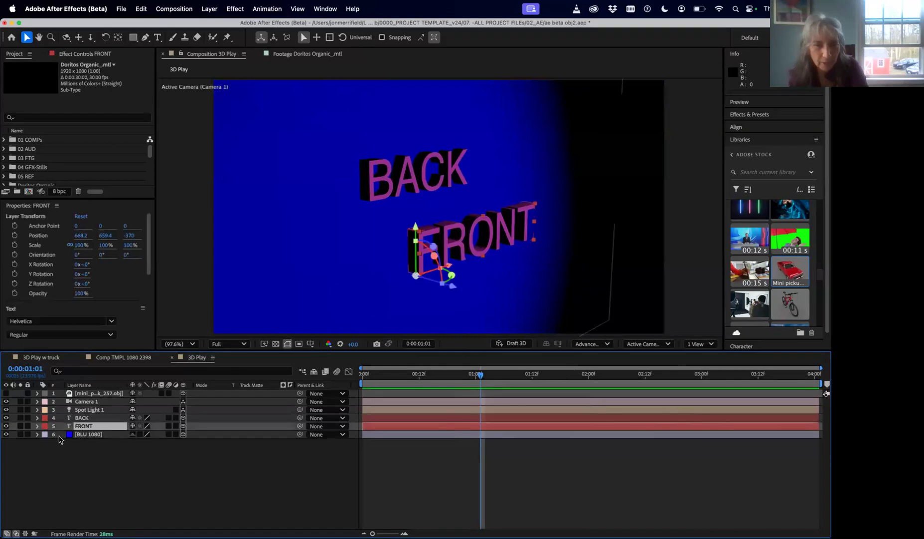
{"action": "left_click", "coordinate": [37, 434]}
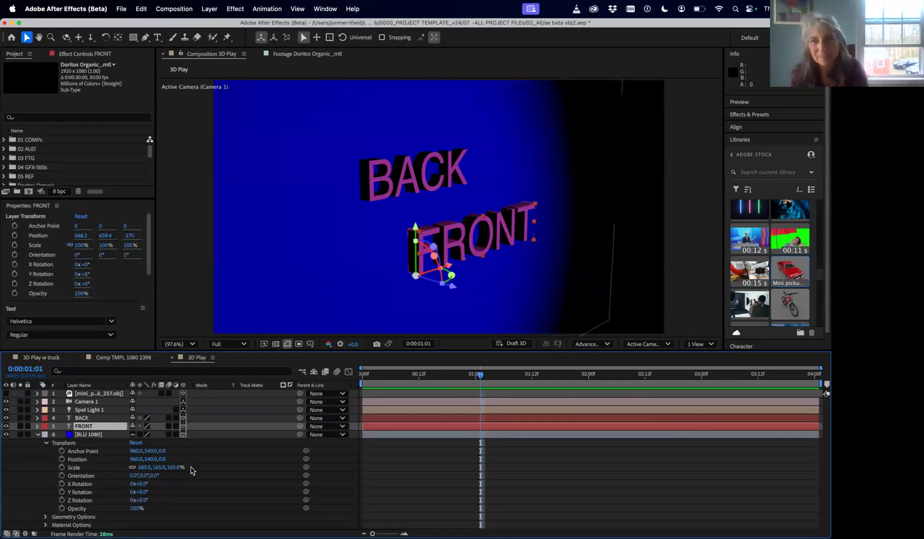
{"action": "left_click", "coordinate": [47, 443]}
{"action": "left_click", "coordinate": [46, 452]}
{"action": "left_click", "coordinate": [44, 476]}
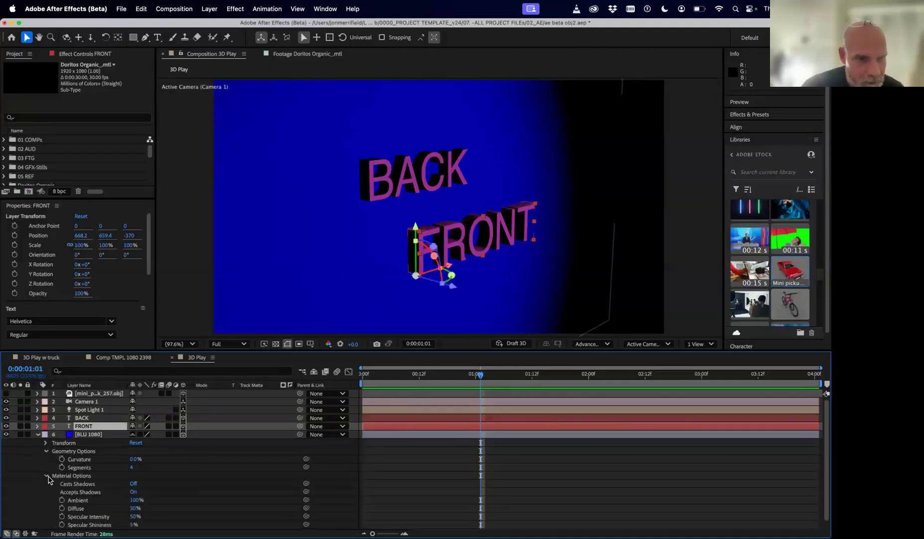
{"action": "scroll", "coordinate": [207, 482], "scroll_direction": "down", "scroll_amount": 1}
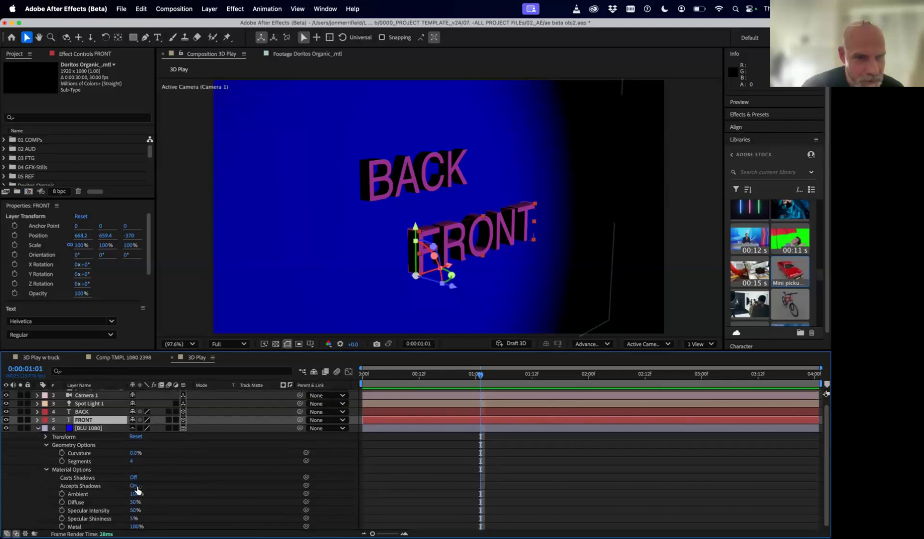
Step: Inspect the Spot Light 1 and Camera 1 properties, then scrub through the animation
{"action": "left_click", "coordinate": [104, 404]}
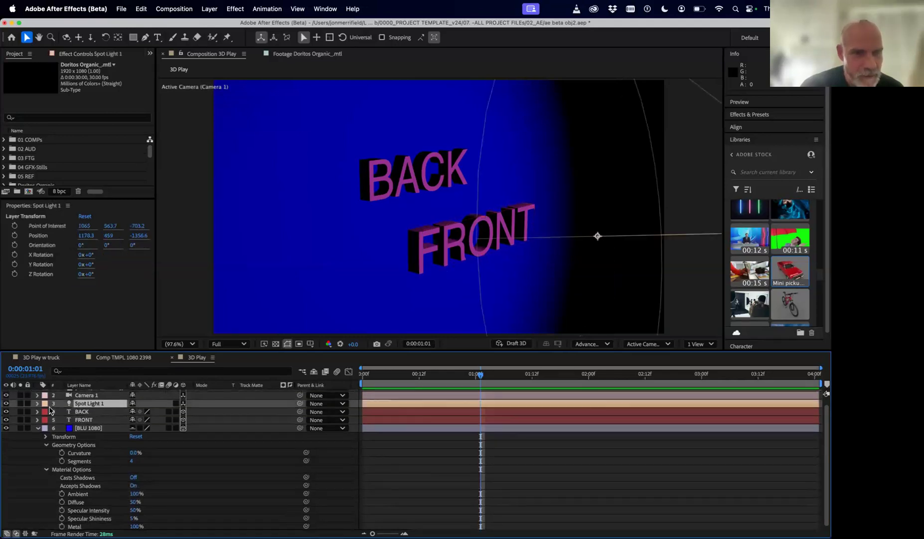
{"action": "left_click", "coordinate": [38, 403]}
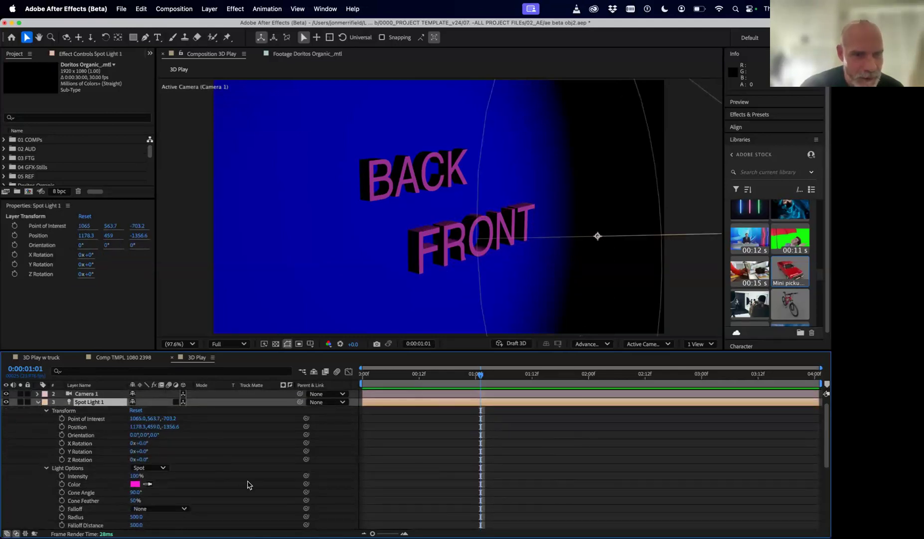
{"action": "scroll", "coordinate": [246, 483], "scroll_direction": "down", "scroll_amount": 6}
{"action": "scroll", "coordinate": [245, 483], "scroll_direction": "up", "scroll_amount": 3}
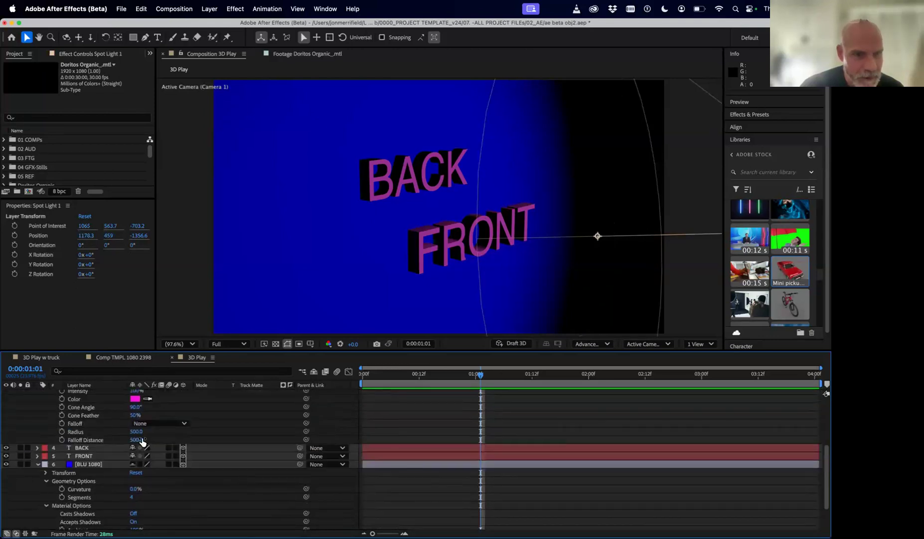
{"action": "scroll", "coordinate": [172, 437], "scroll_direction": "down", "scroll_amount": 1}
{"action": "scroll", "coordinate": [167, 438], "scroll_direction": "up", "scroll_amount": 8}
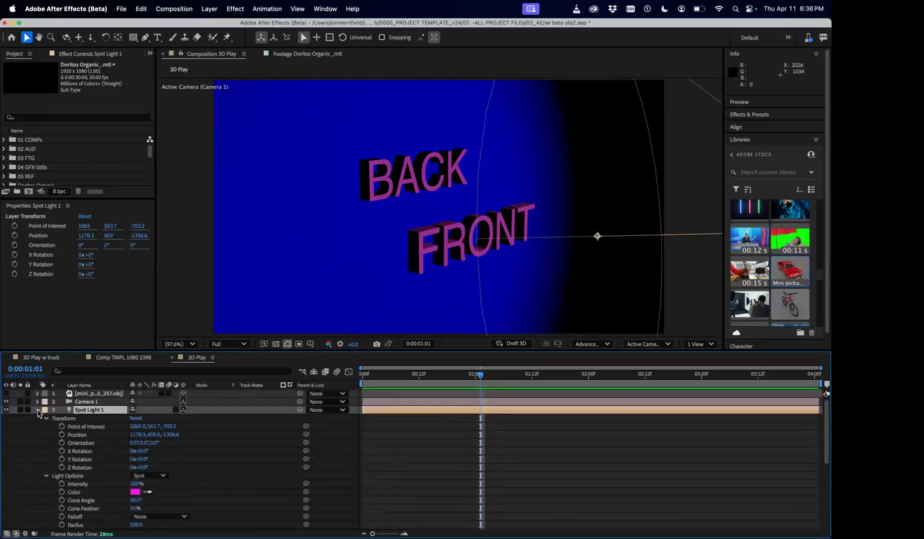
{"action": "left_click", "coordinate": [38, 409]}
{"action": "left_click", "coordinate": [38, 401]}
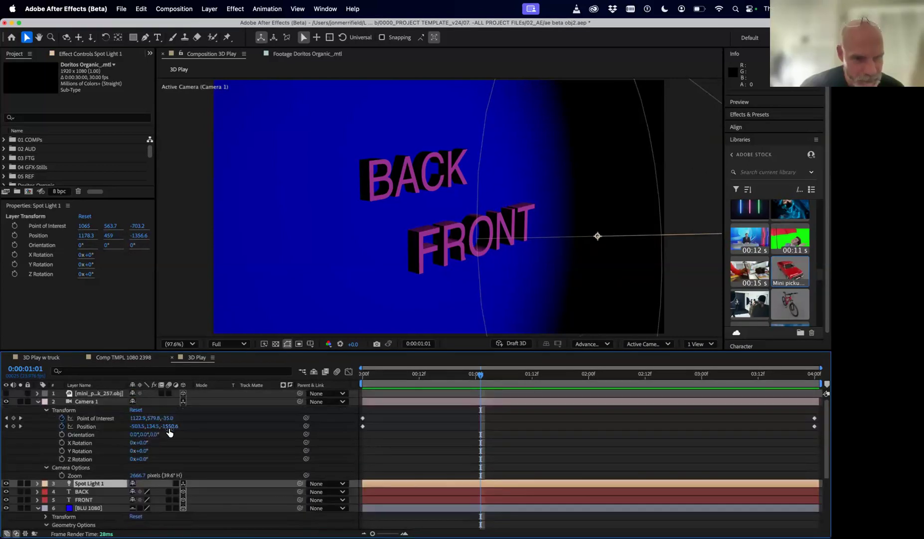
{"action": "scroll", "coordinate": [105, 461], "scroll_direction": "down", "scroll_amount": 3}
{"action": "scroll", "coordinate": [104, 461], "scroll_direction": "up", "scroll_amount": 3}
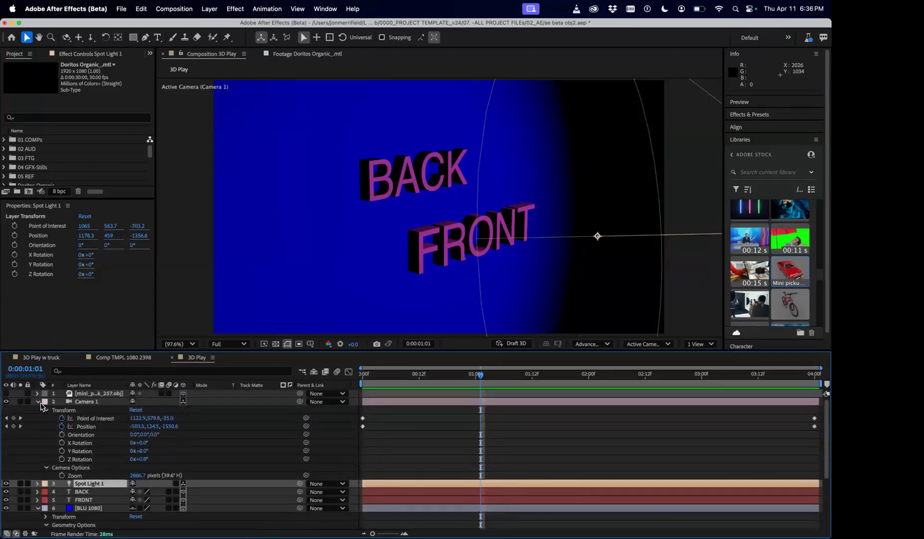
{"action": "left_click", "coordinate": [39, 402]}
{"action": "left_click_drag", "start_coordinate": [428, 374], "coordinate": [585, 374]}
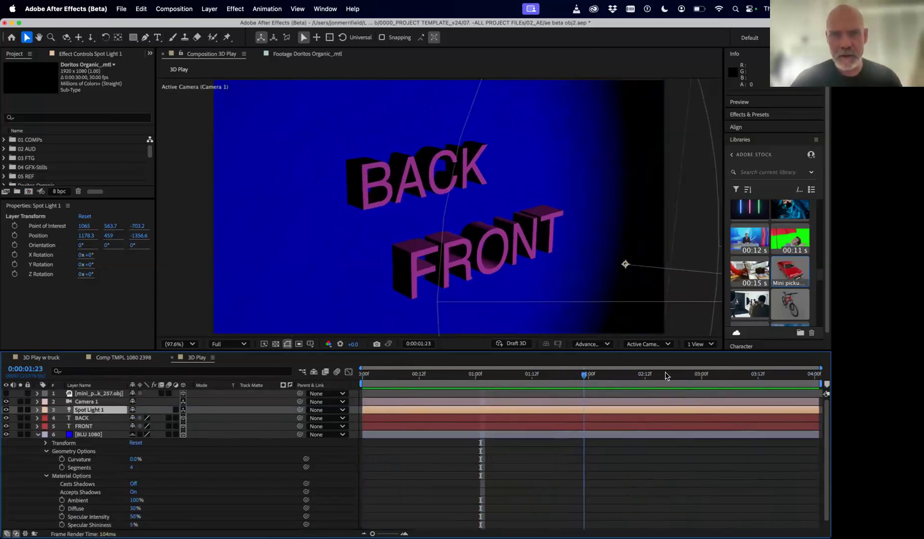
Step: At the animation's end, orbit the camera so the text faces forward
{"action": "left_click", "coordinate": [792, 375]}
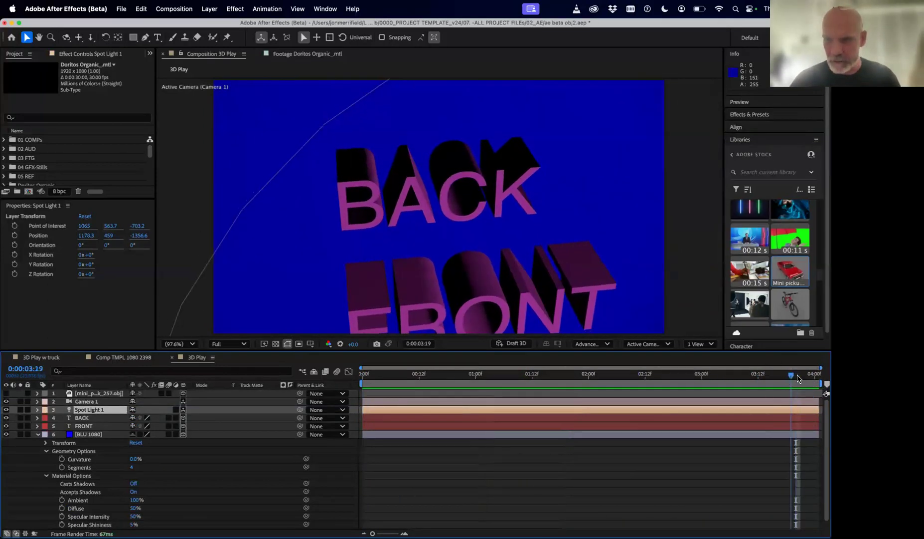
{"action": "left_click_drag", "start_coordinate": [798, 377], "coordinate": [815, 375]}
{"action": "key", "text": "c"}
{"action": "left_click_drag", "start_coordinate": [515, 230], "coordinate": [505, 201]}
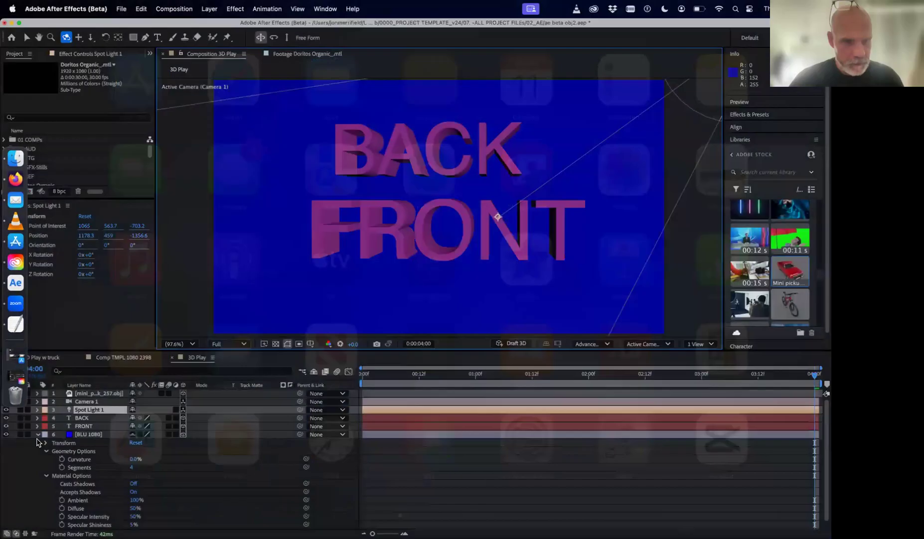
{"action": "left_click", "coordinate": [37, 435]}
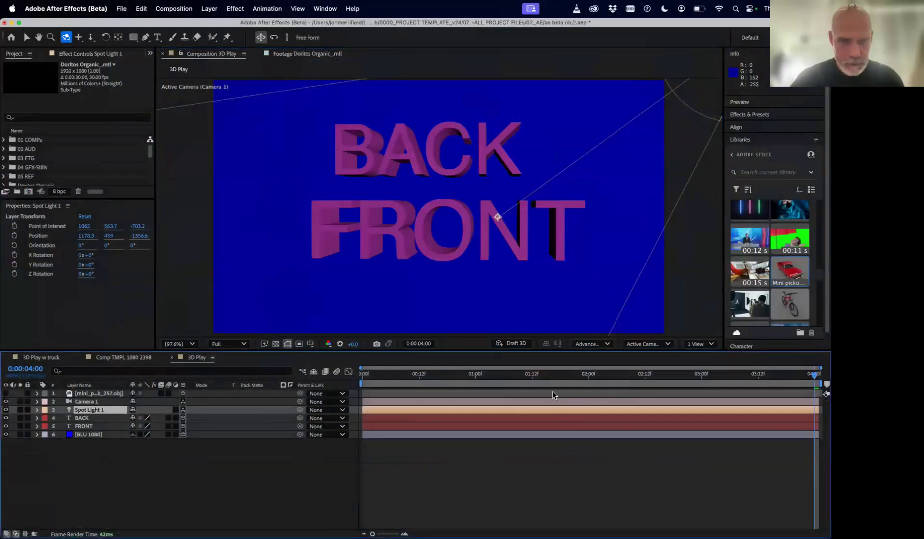
Step: Scrub the camera move to preview it, then pick the mountain bike model in Libraries
{"action": "left_click_drag", "start_coordinate": [394, 377], "coordinate": [571, 389]}
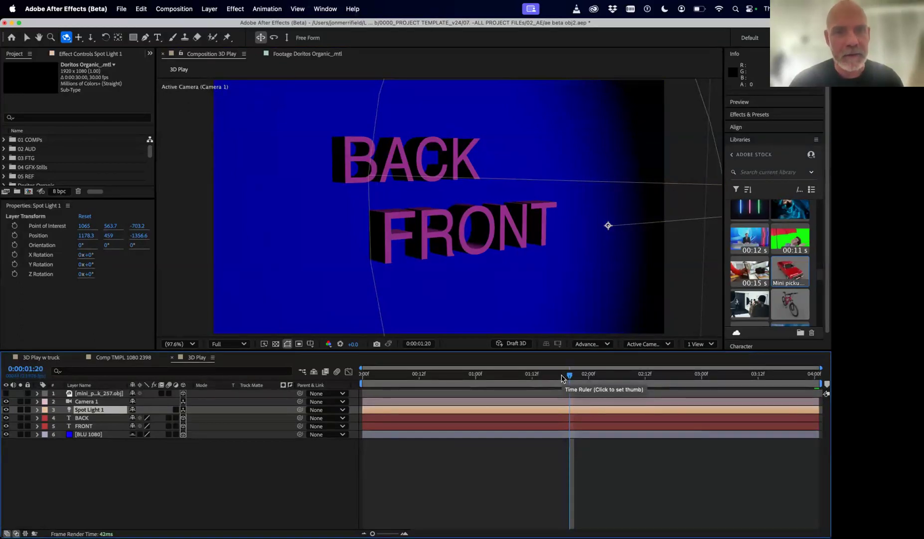
{"action": "mouse_move", "coordinate": [562, 378]}
{"action": "left_mouse_down"}
{"action": "mouse_move", "coordinate": [419, 374]}
{"action": "mouse_move", "coordinate": [566, 372]}
{"action": "left_mouse_up"}
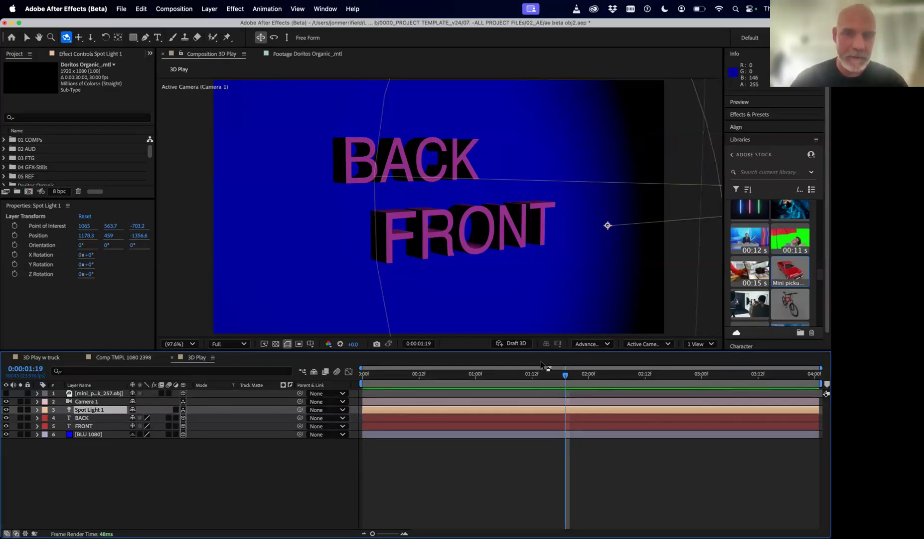
{"action": "left_click_drag", "start_coordinate": [549, 375], "coordinate": [625, 391]}
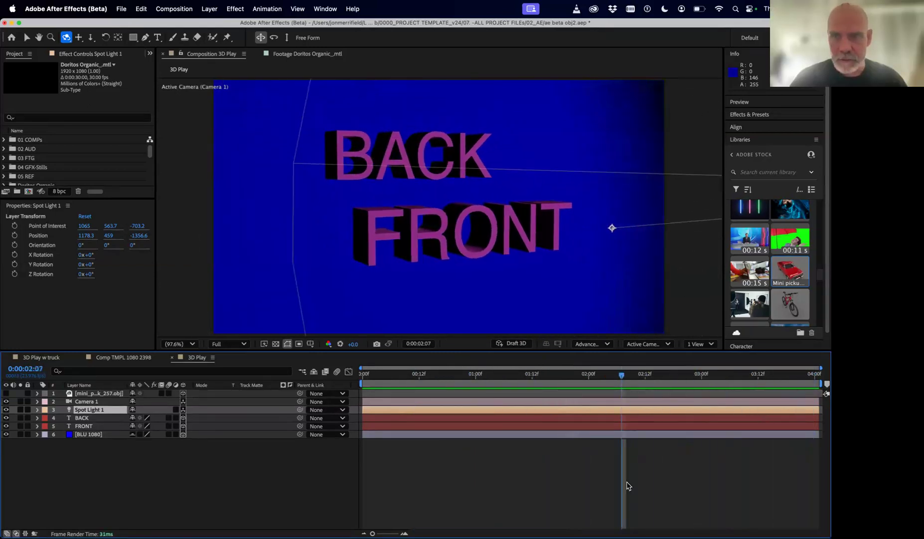
{"action": "left_click", "coordinate": [797, 302]}
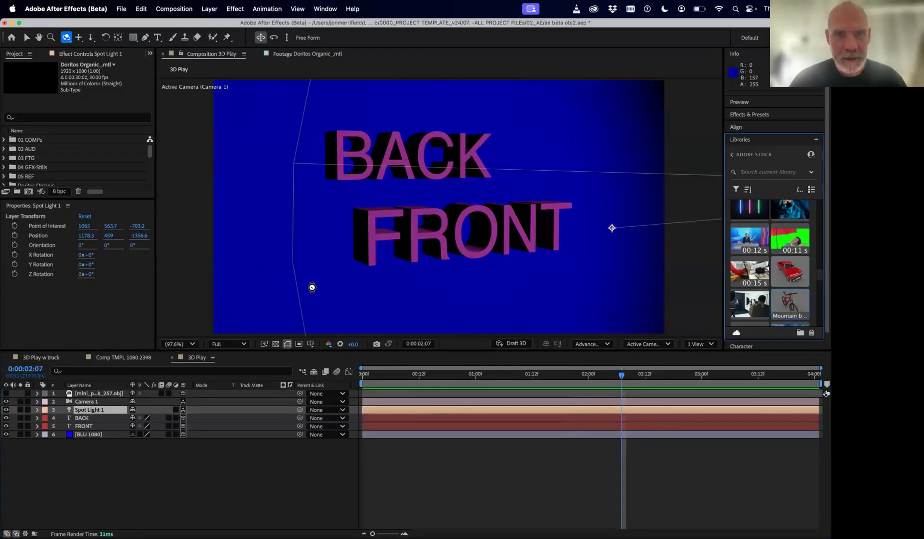
Step: Add the mountain bike model at comp size and move it down in the scene
{"action": "left_click_drag", "start_coordinate": [312, 287], "coordinate": [315, 290]}
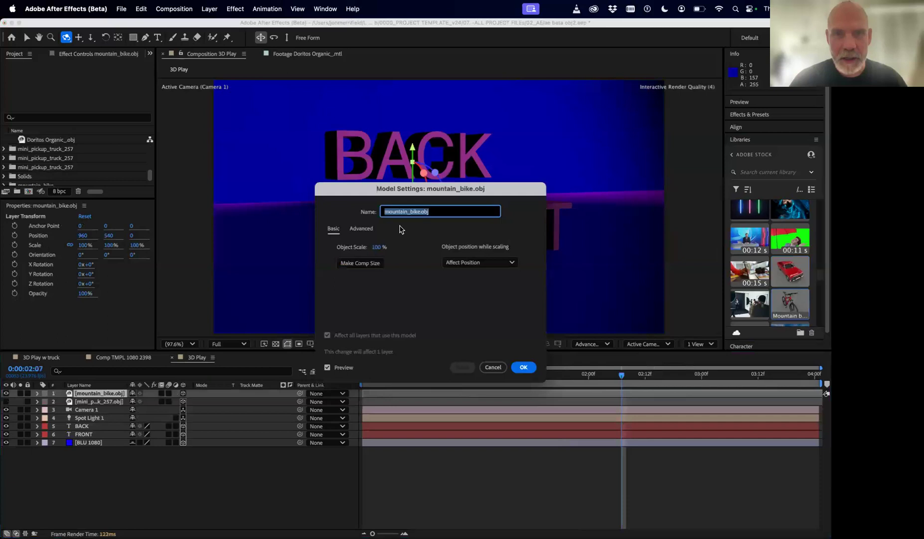
{"action": "left_click", "coordinate": [364, 258]}
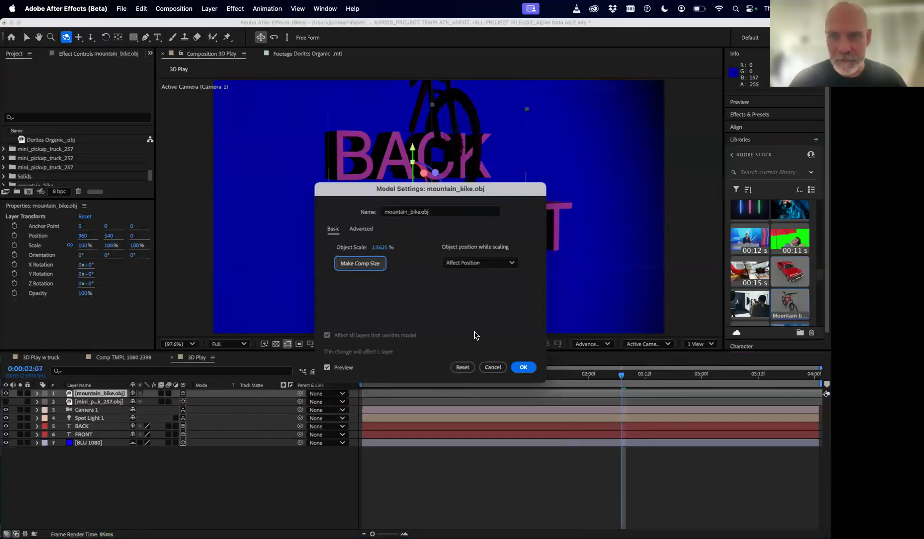
{"action": "left_click", "coordinate": [524, 367]}
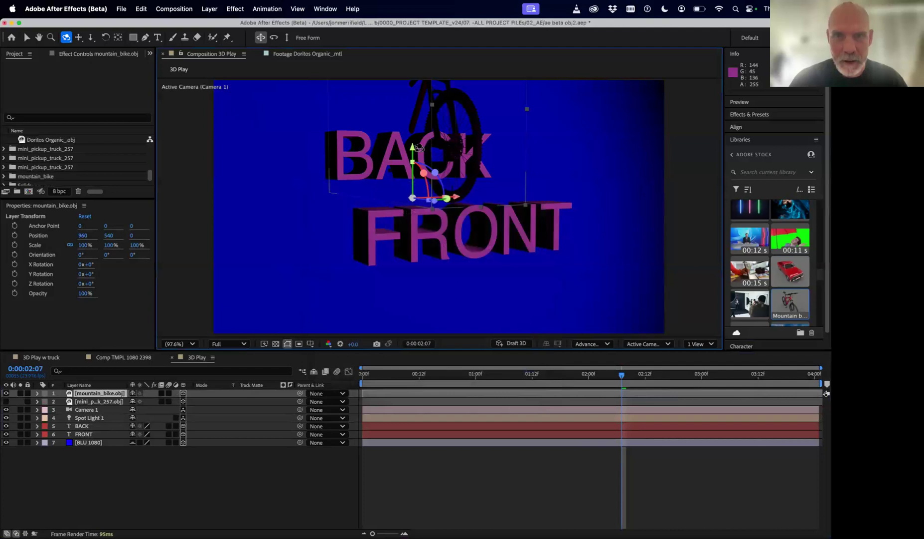
{"action": "key", "text": "v"}
{"action": "left_click_drag", "start_coordinate": [419, 160], "coordinate": [451, 240]}
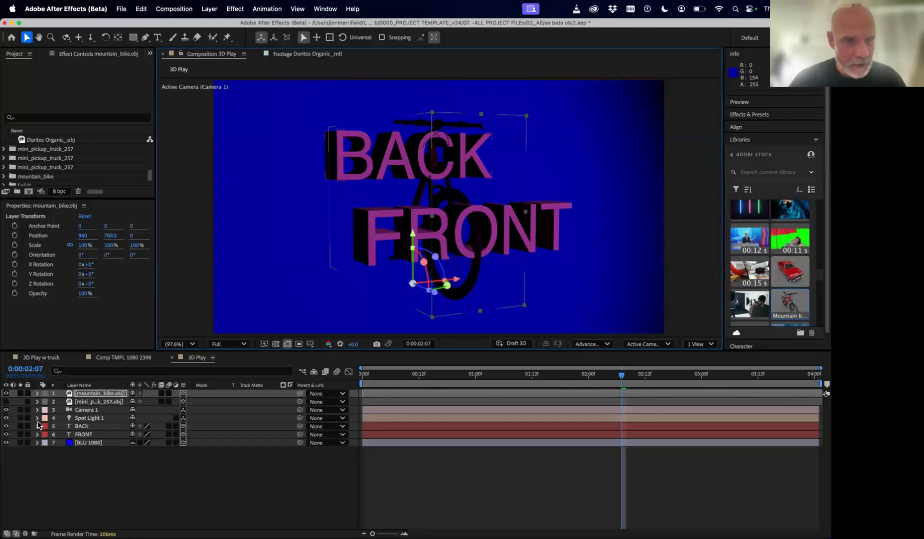
Step: Hide the BACK and FRONT text, bring the bike closer, and push BLU 1080 back to Z 914
{"action": "left_click", "coordinate": [6, 425]}
{"action": "left_click", "coordinate": [6, 434]}
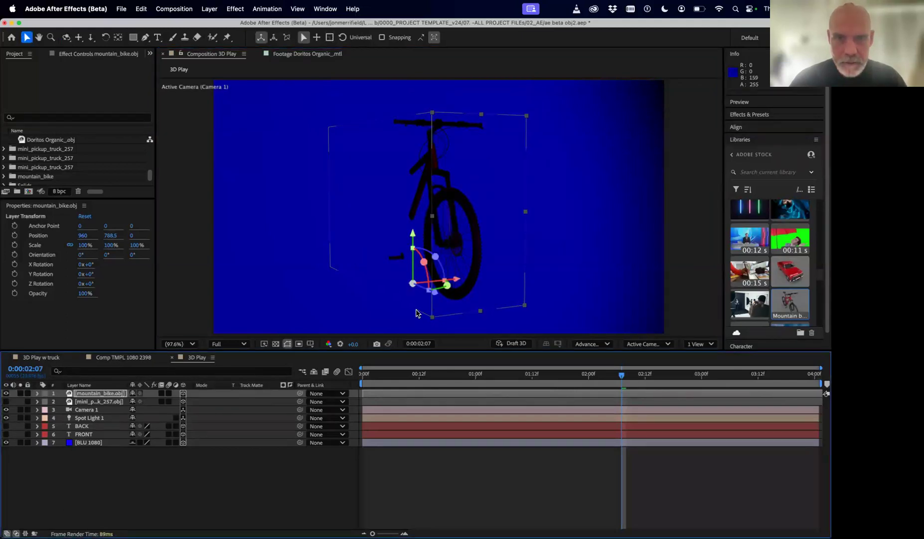
{"action": "left_click_drag", "start_coordinate": [434, 293], "coordinate": [491, 302]}
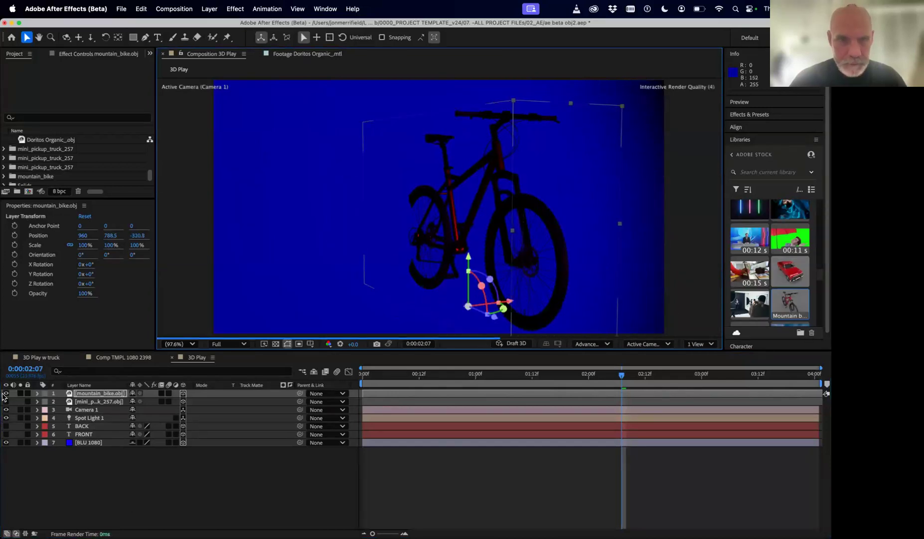
{"action": "left_click", "coordinate": [95, 443]}
{"action": "key", "text": "p"}
{"action": "left_click_drag", "start_coordinate": [162, 451], "coordinate": [581, 407]}
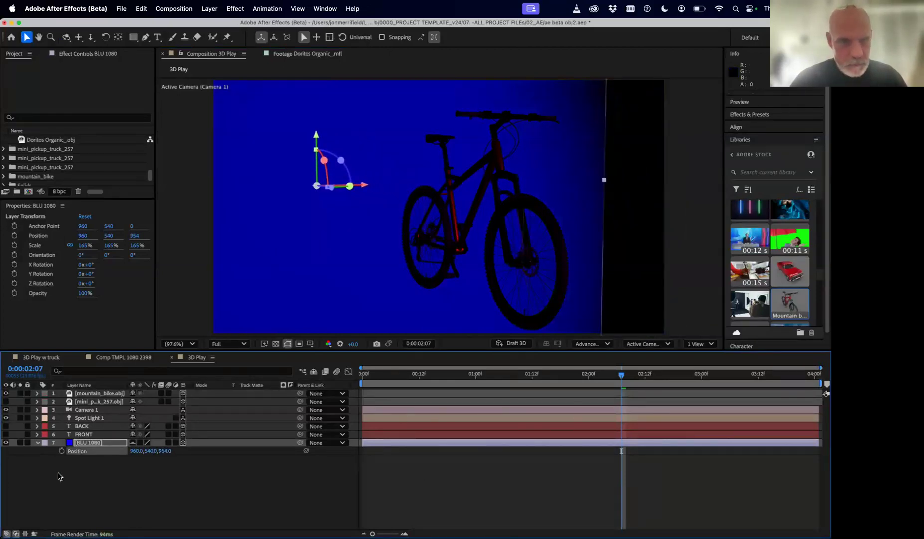
{"action": "left_click", "coordinate": [113, 482]}
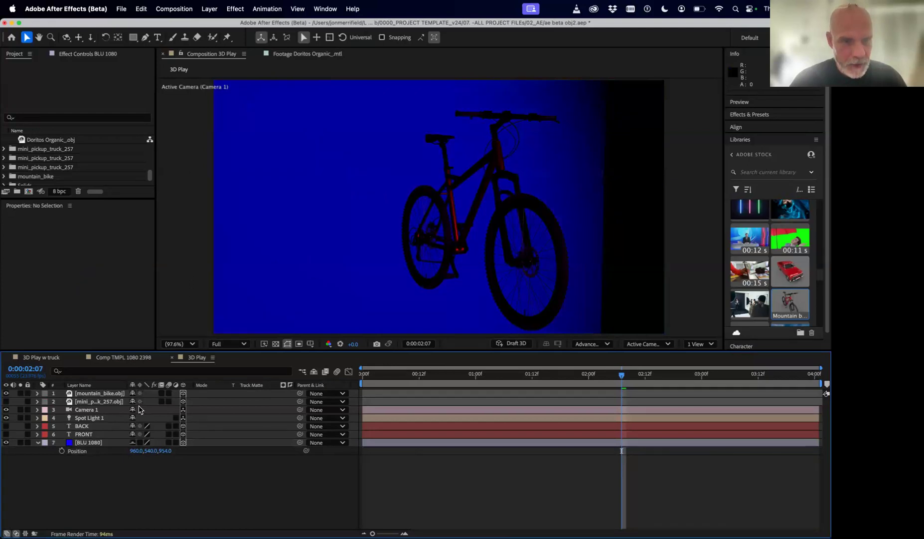
Step: Add an Ambient light and lower its Intensity to darken the scene
{"action": "right_click", "coordinate": [123, 510]}
{"action": "mouse_move", "coordinate": [156, 410]}
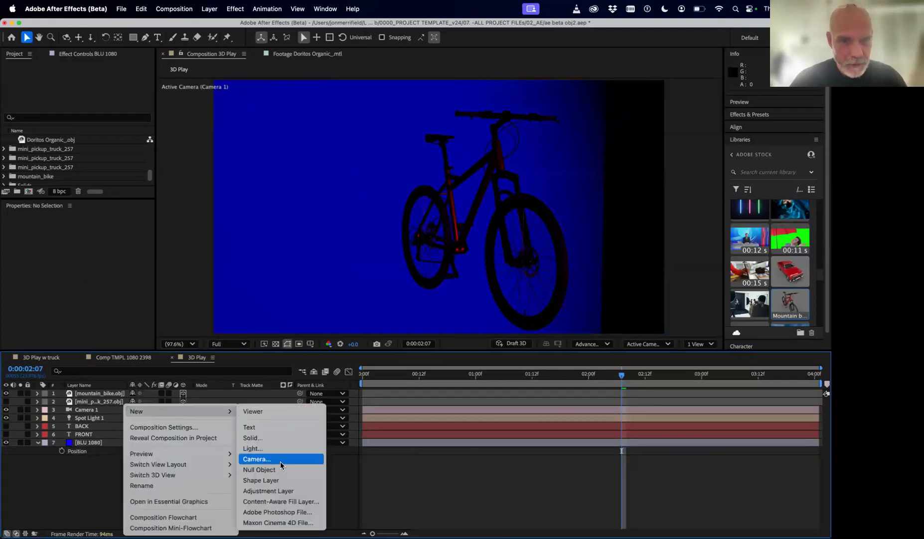
{"action": "left_click", "coordinate": [280, 449]}
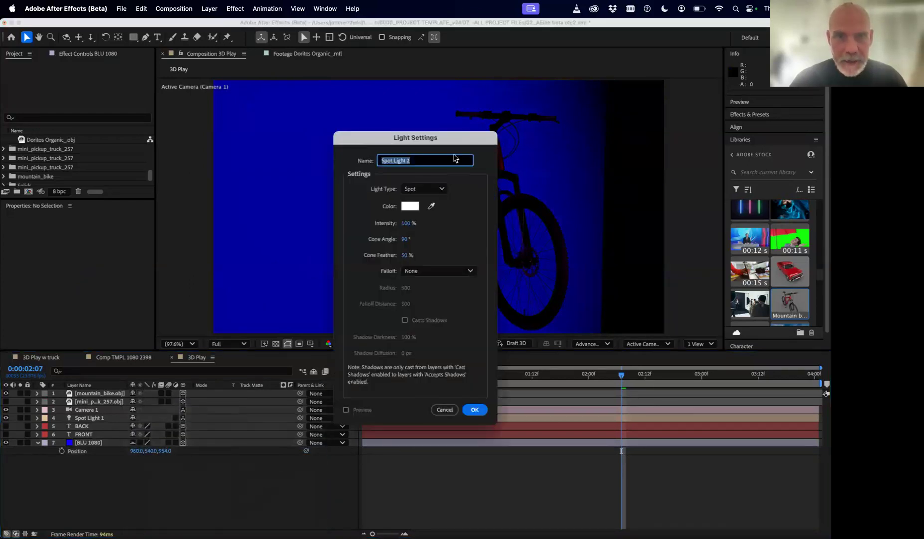
{"action": "left_click", "coordinate": [439, 190]}
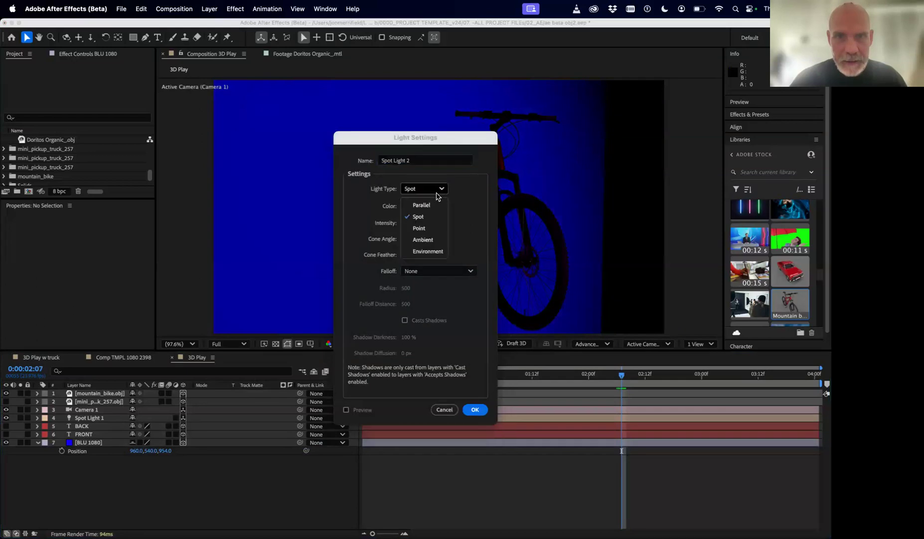
{"action": "left_click", "coordinate": [436, 240]}
{"action": "left_click", "coordinate": [475, 409]}
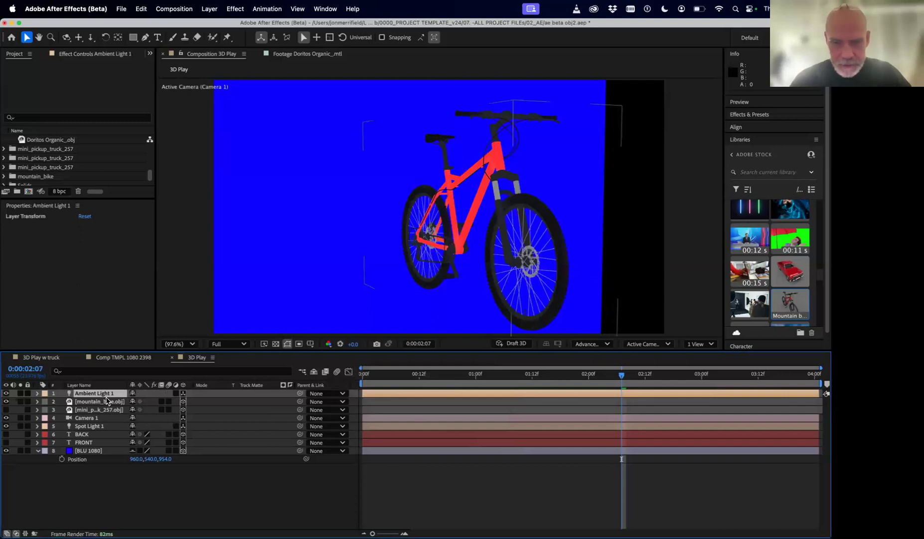
{"action": "left_click", "coordinate": [37, 393]}
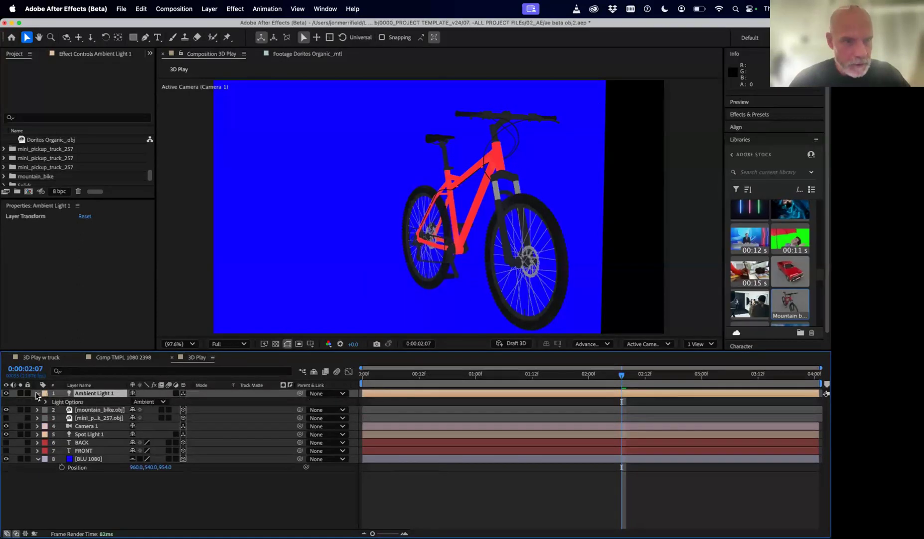
{"action": "left_click", "coordinate": [47, 402]}
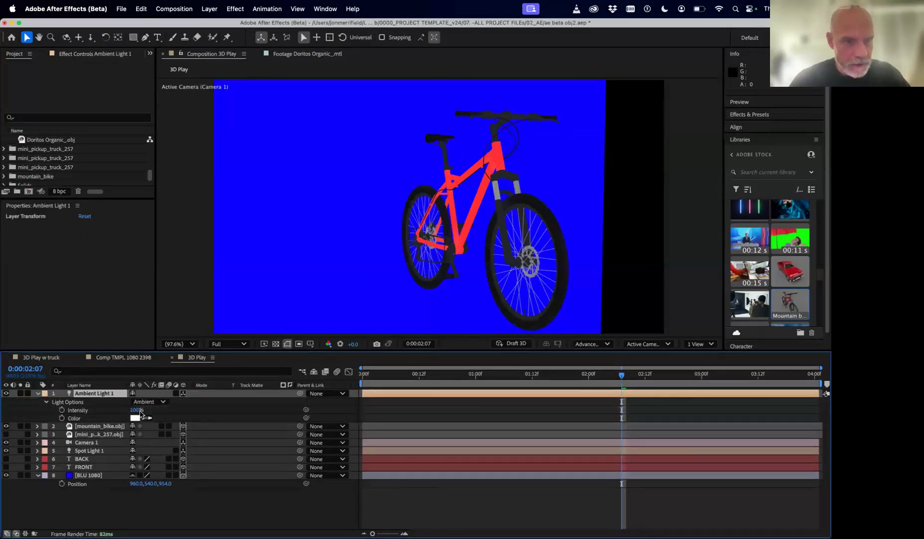
{"action": "left_click_drag", "start_coordinate": [136, 411], "coordinate": [102, 412]}
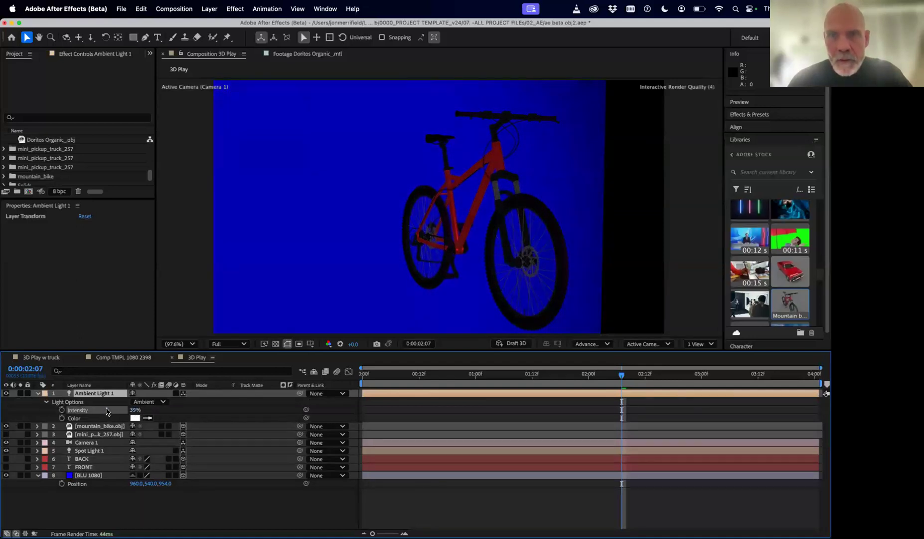
{"action": "left_click", "coordinate": [37, 398]}
{"action": "left_click", "coordinate": [38, 394]}
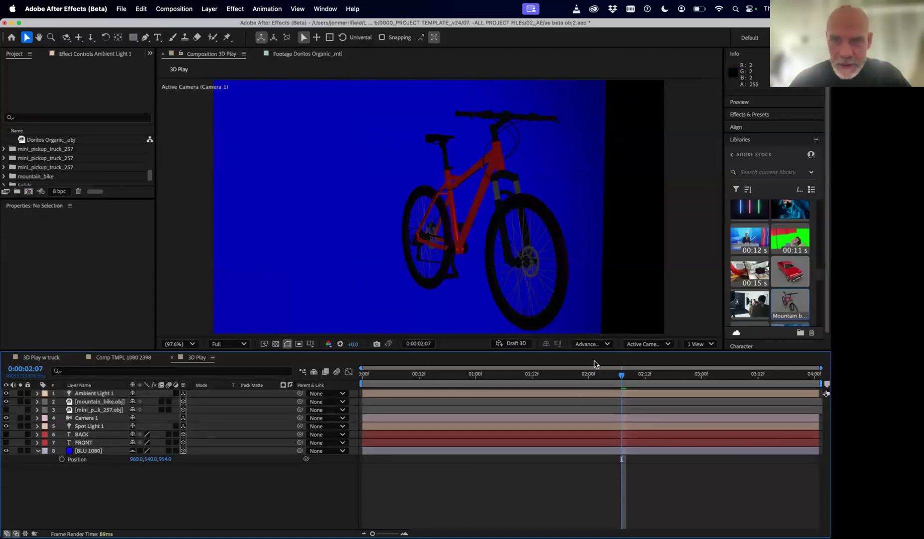
Step: At 0:00:03:02, show mountain_bike.obj's Position and Scale and keyframe Position
{"action": "left_click", "coordinate": [532, 375]}
{"action": "left_click_drag", "start_coordinate": [516, 383], "coordinate": [711, 378]}
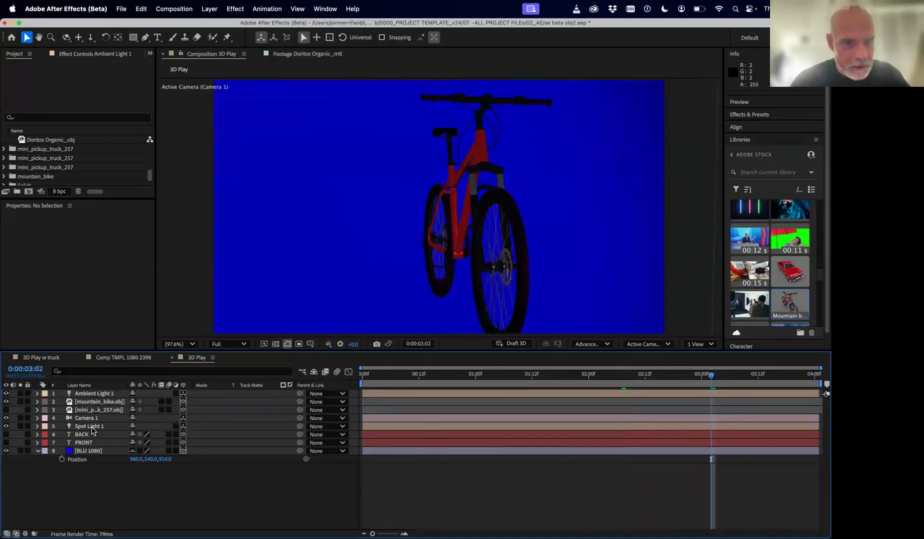
{"action": "left_click", "coordinate": [99, 401]}
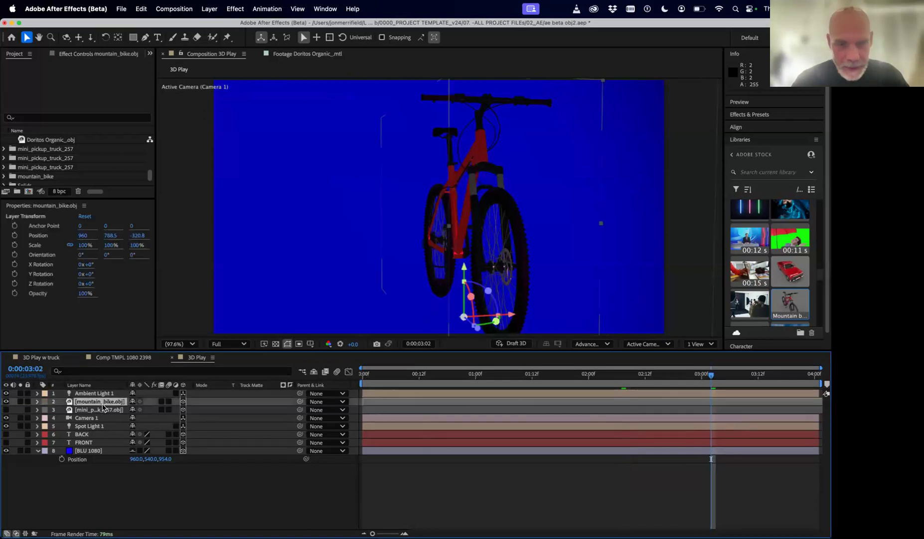
{"action": "key", "text": "p"}
{"action": "key", "text": "shift+s"}
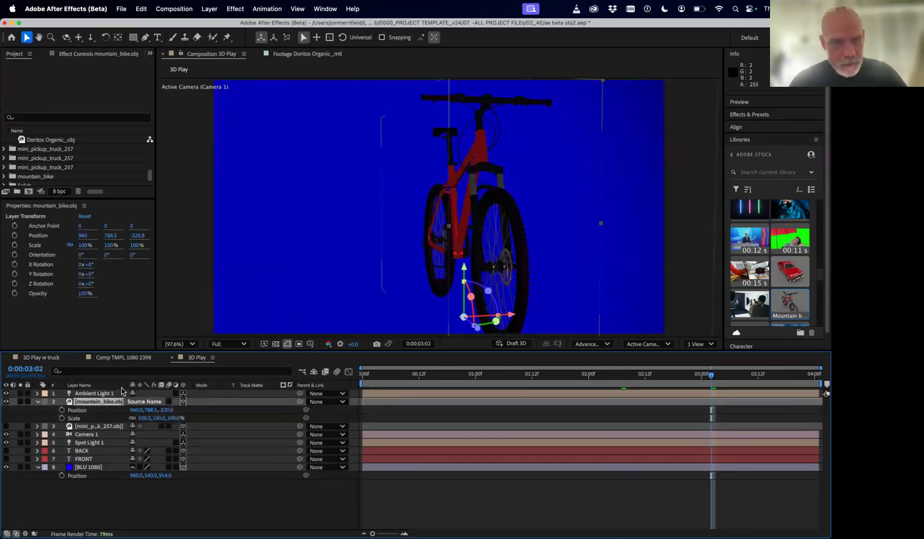
{"action": "left_click", "coordinate": [62, 409]}
Step: Keyframe the bike's Scale and rotate and keyframe its Orientation at 3:02
{"action": "left_click", "coordinate": [62, 418]}
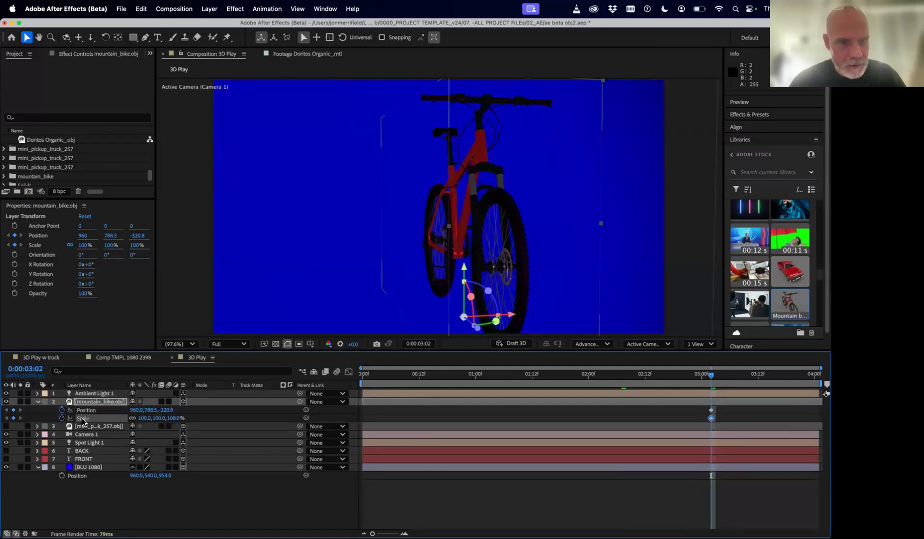
{"action": "key", "text": "shift+r"}
{"action": "left_click_drag", "start_coordinate": [142, 425], "coordinate": [97, 429]}
{"action": "left_click", "coordinate": [61, 426]}
{"action": "left_click_drag", "start_coordinate": [723, 407], "coordinate": [817, 428]}
Step: At frame 0, set Scale 194% and Orientation Y 124°, then preview the animation
{"action": "left_click_drag", "start_coordinate": [712, 374], "coordinate": [42, 442]}
{"action": "left_click_drag", "start_coordinate": [131, 427], "coordinate": [284, 387]}
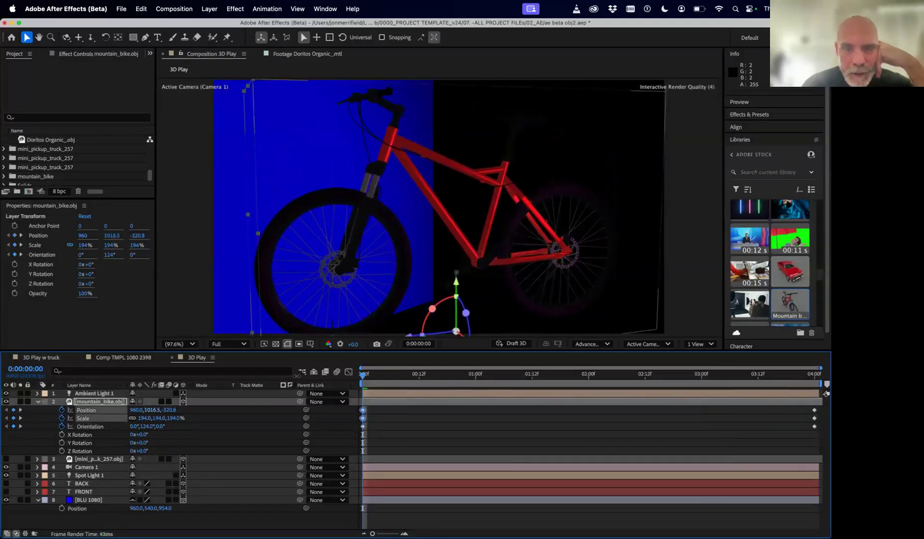
{"action": "key", "text": "space"}
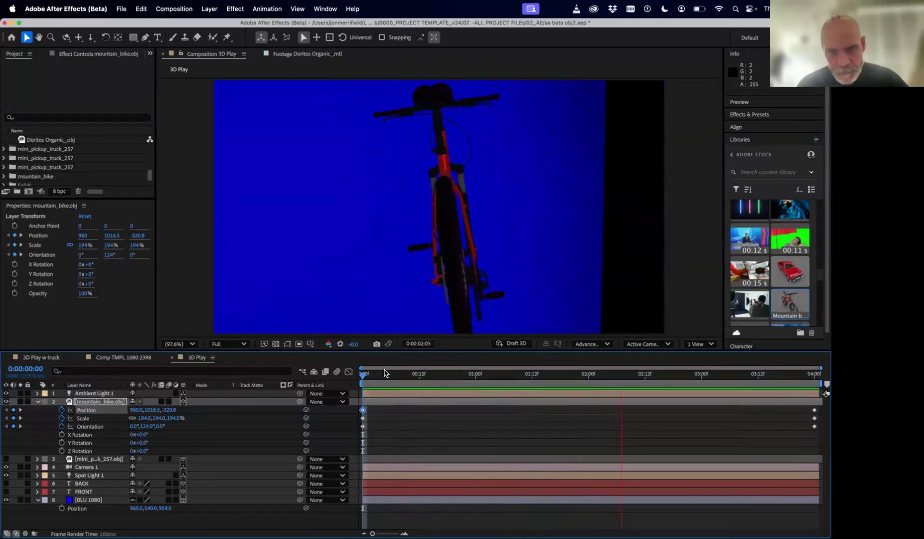
{"action": "key", "text": "space"}
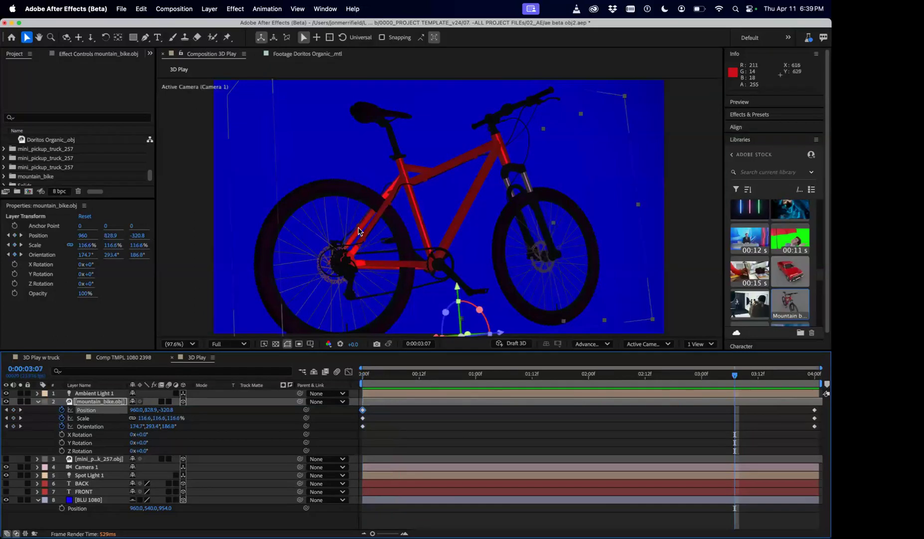
Step: Open mountain_bike.obj's Compositing Options to confirm it casts and accepts shadows
{"action": "left_click", "coordinate": [39, 401]}
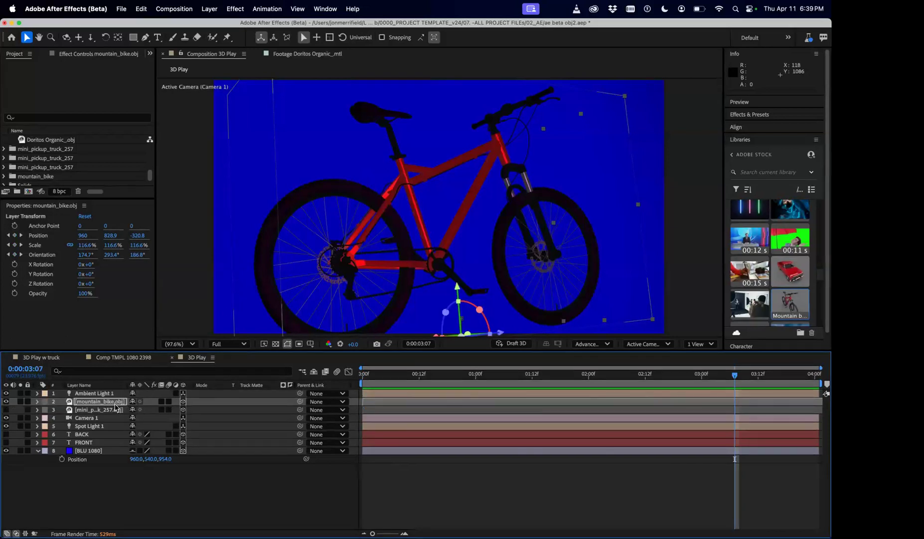
{"action": "left_click", "coordinate": [37, 410]}
{"action": "left_click", "coordinate": [37, 409]}
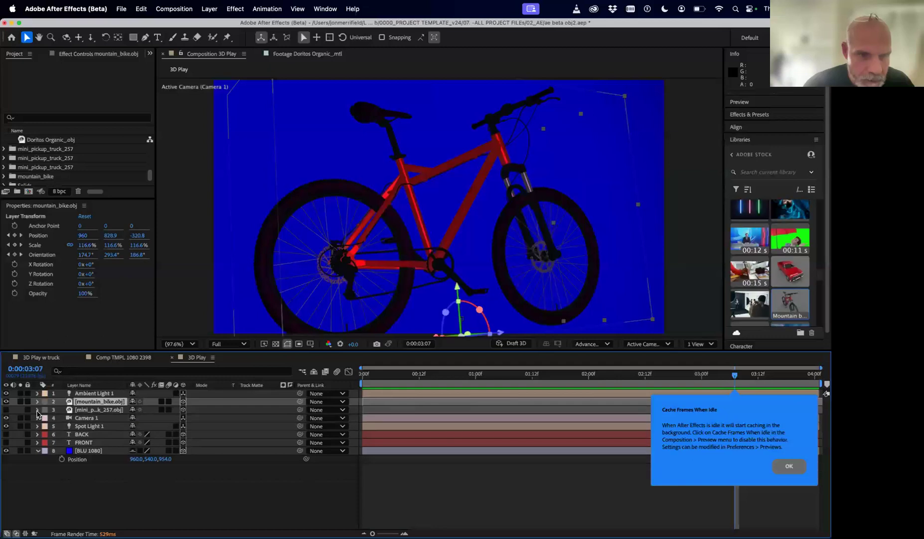
{"action": "left_click", "coordinate": [38, 401]}
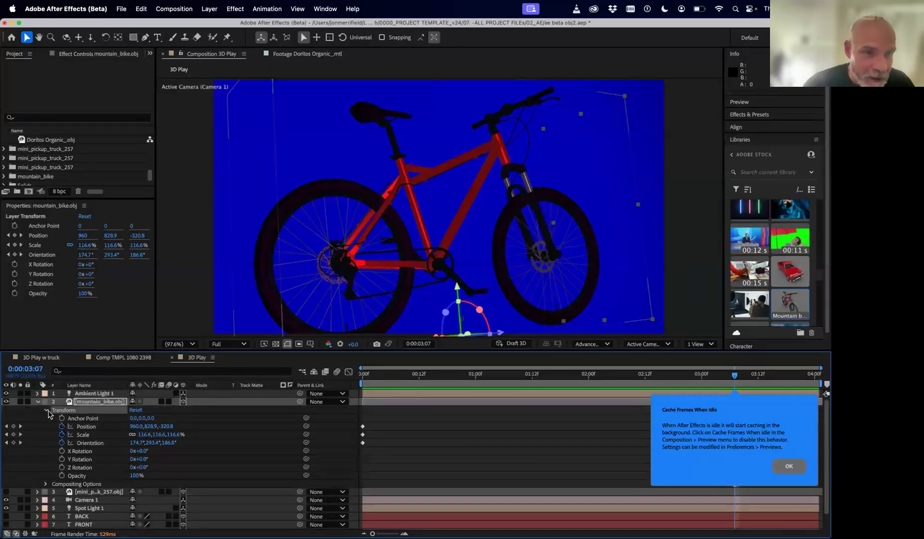
{"action": "left_click", "coordinate": [46, 409]}
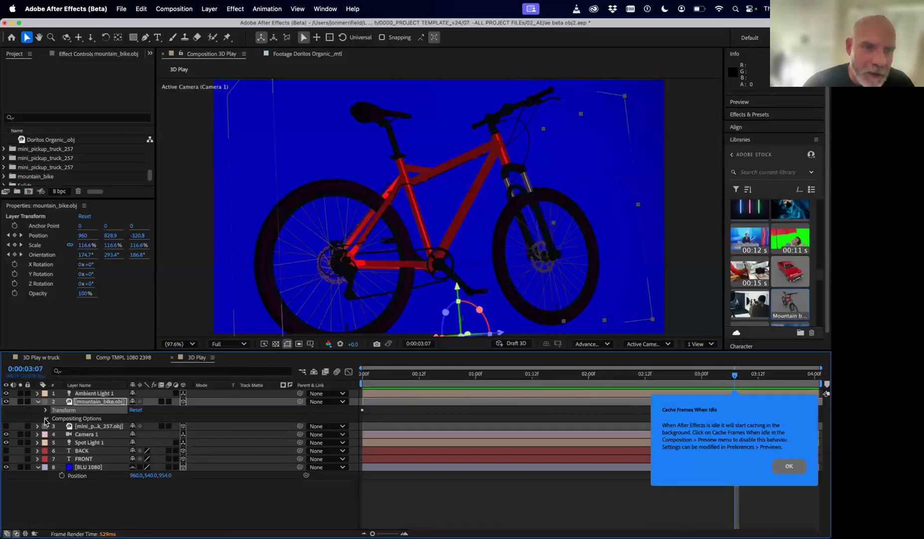
{"action": "left_click", "coordinate": [44, 418]}
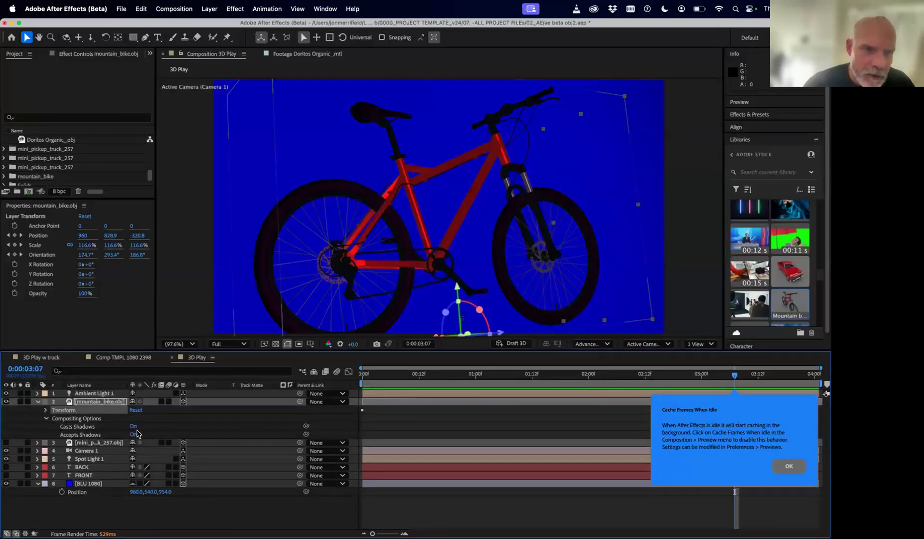
Step: Toggle the BLU 1080 background's visibility off and on, then dismiss the idle-caching notice
{"action": "left_click", "coordinate": [99, 484]}
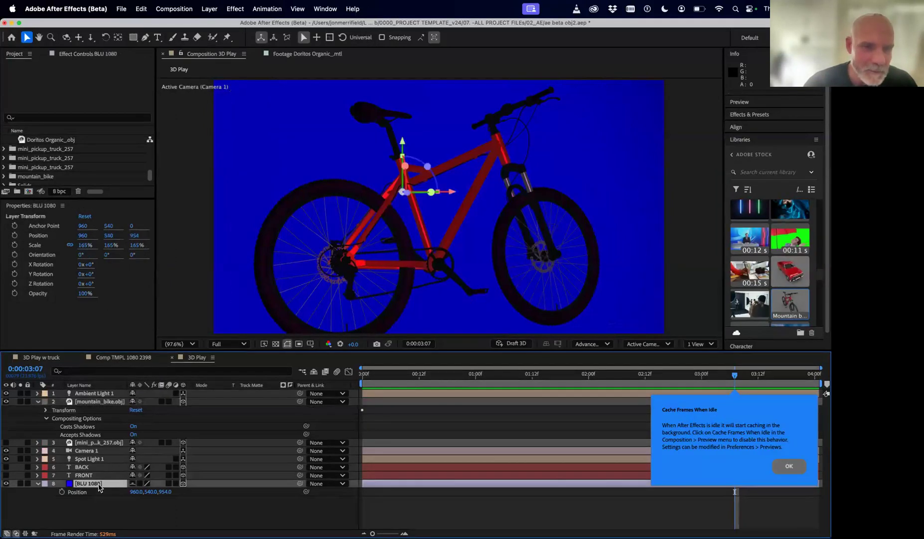
{"action": "left_click", "coordinate": [38, 483]}
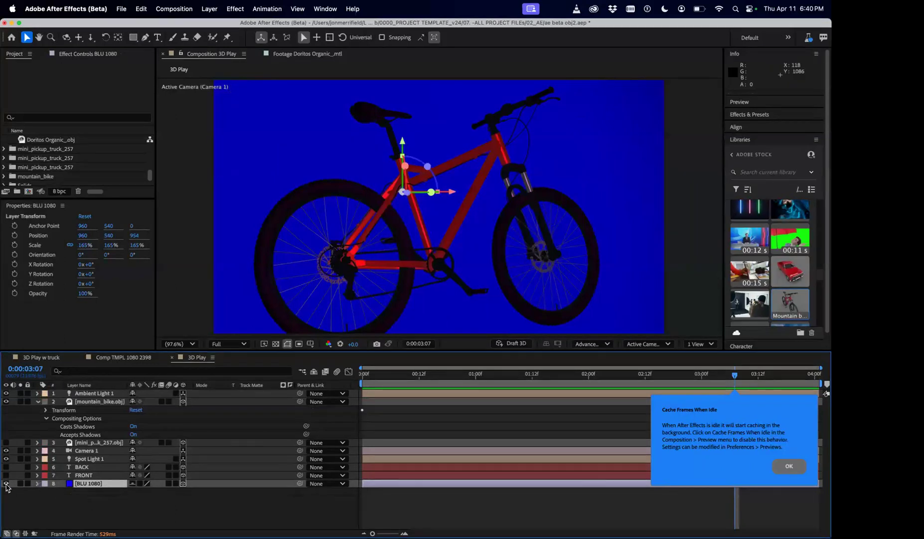
{"action": "left_click", "coordinate": [6, 484]}
{"action": "left_click", "coordinate": [6, 483]}
{"action": "left_click", "coordinate": [6, 484]}
{"action": "left_click", "coordinate": [6, 484]}
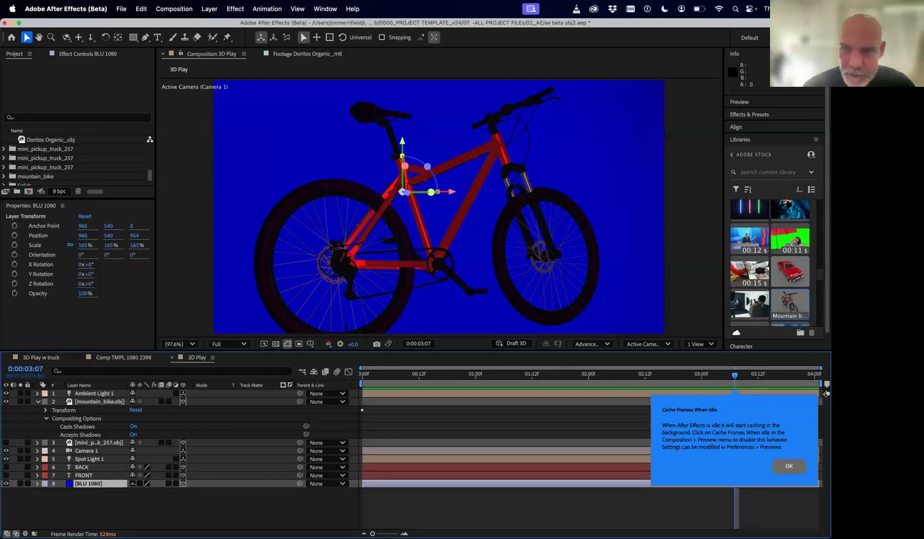
{"action": "left_click", "coordinate": [787, 467]}
{"action": "left_click", "coordinate": [38, 402]}
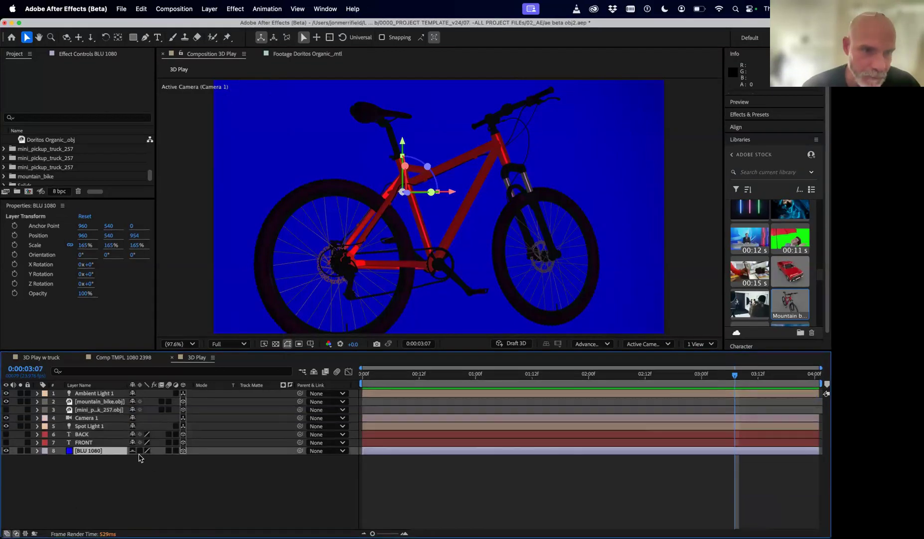
{"action": "left_click", "coordinate": [154, 477]}
{"action": "left_click_drag", "start_coordinate": [735, 375], "coordinate": [763, 377]}
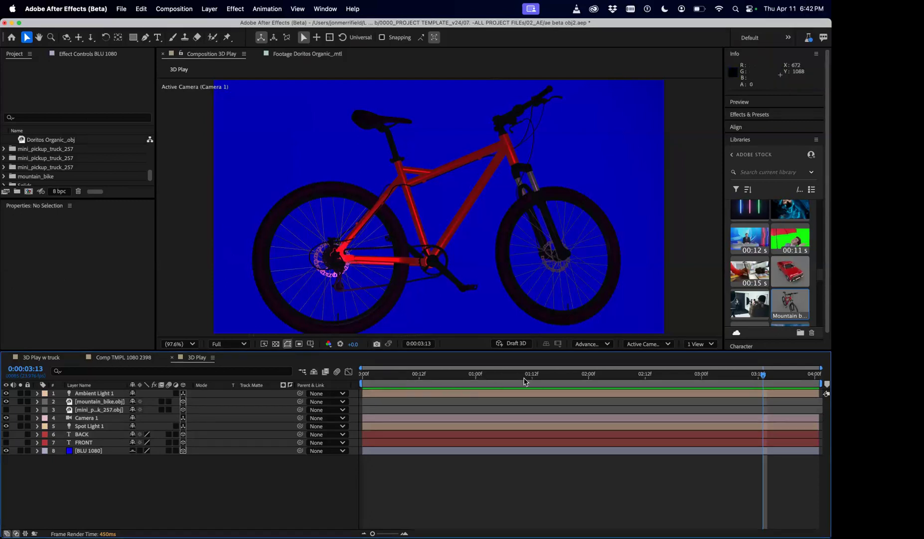
{"action": "left_click_drag", "start_coordinate": [581, 375], "coordinate": [773, 393]}
{"action": "left_click", "coordinate": [99, 450]}
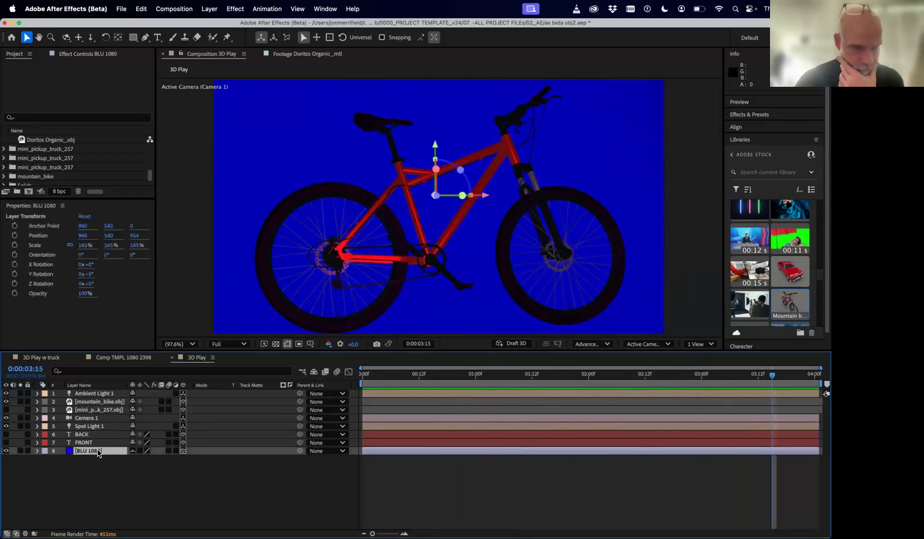
{"action": "left_click", "coordinate": [36, 451]}
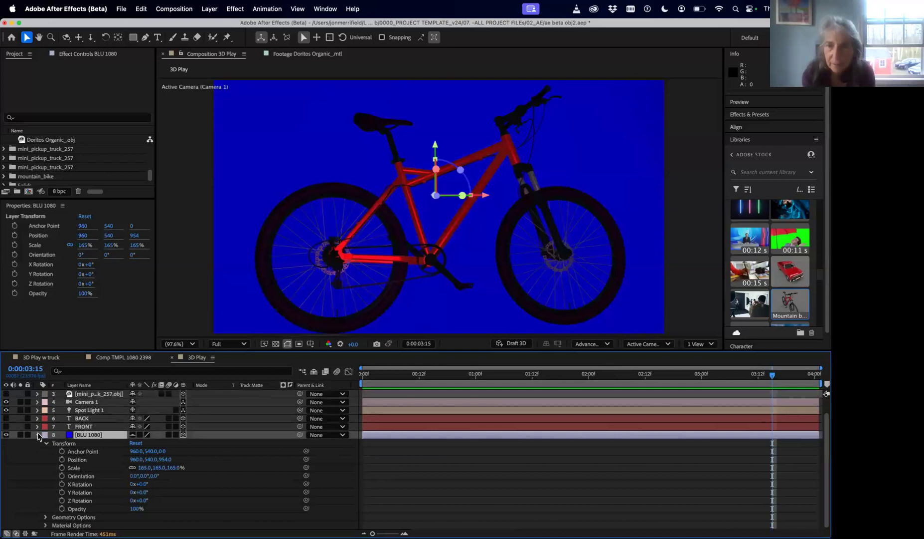
{"action": "left_click", "coordinate": [38, 435]}
{"action": "left_click", "coordinate": [119, 484]}
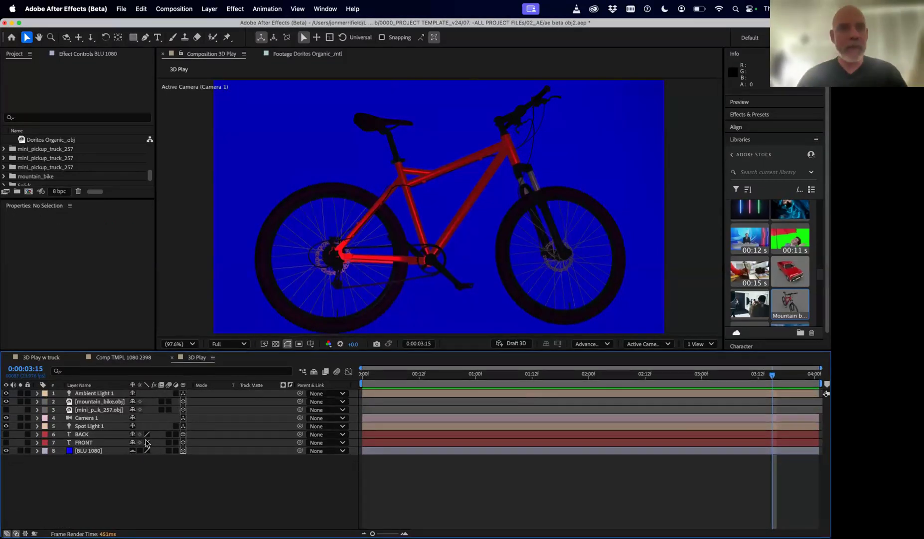
Step: On an empty desktop, launch DaVinci Resolve by searching 'resolve' in Spotlight
{"action": "key", "text": "ctrl+Right"}
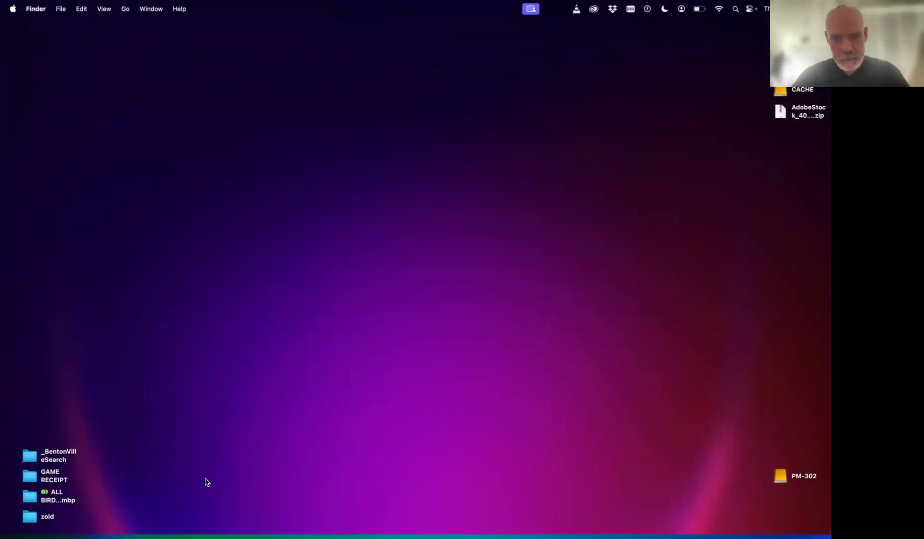
{"action": "key", "text": "super+space"}
{"action": "type", "text": "resolve"}
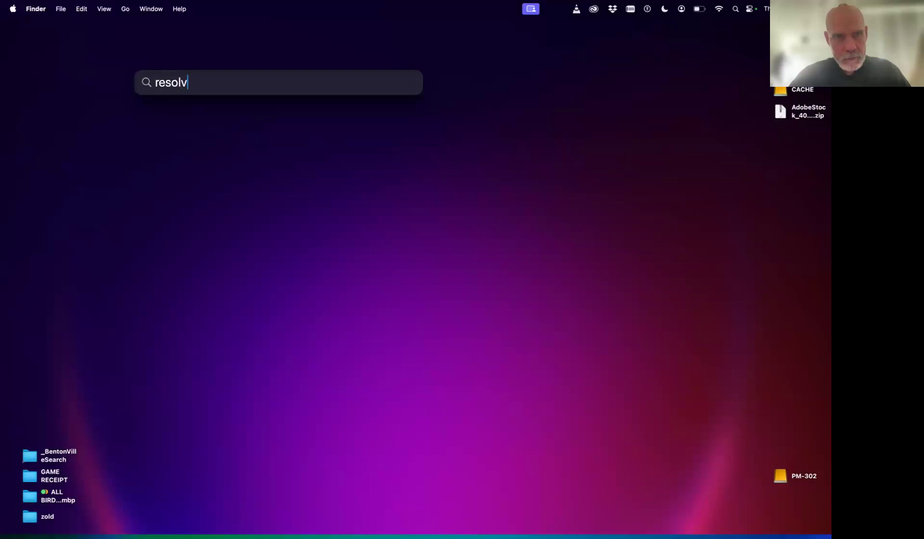
{"action": "key", "text": "Return"}
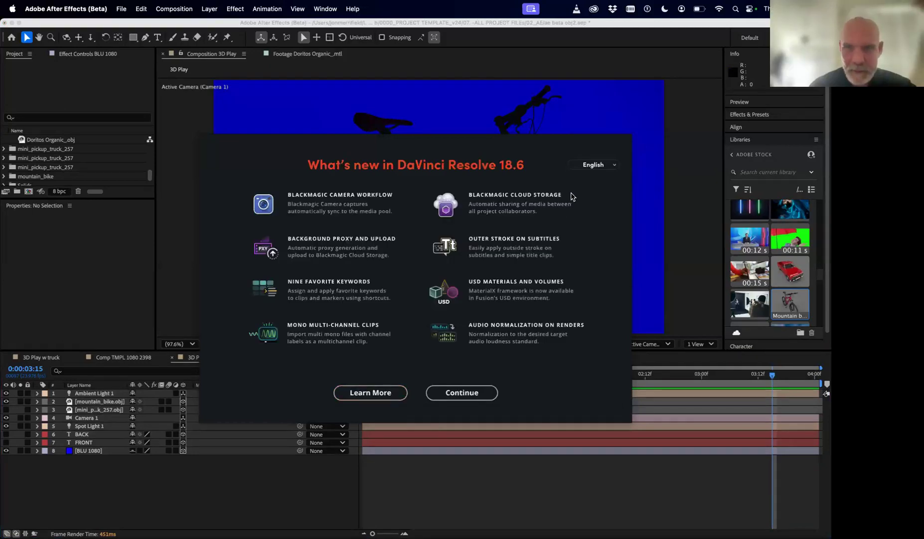
Step: Dismiss Resolve's welcome and start dialogs, then quit from its activation dialog
{"action": "left_click", "coordinate": [463, 394]}
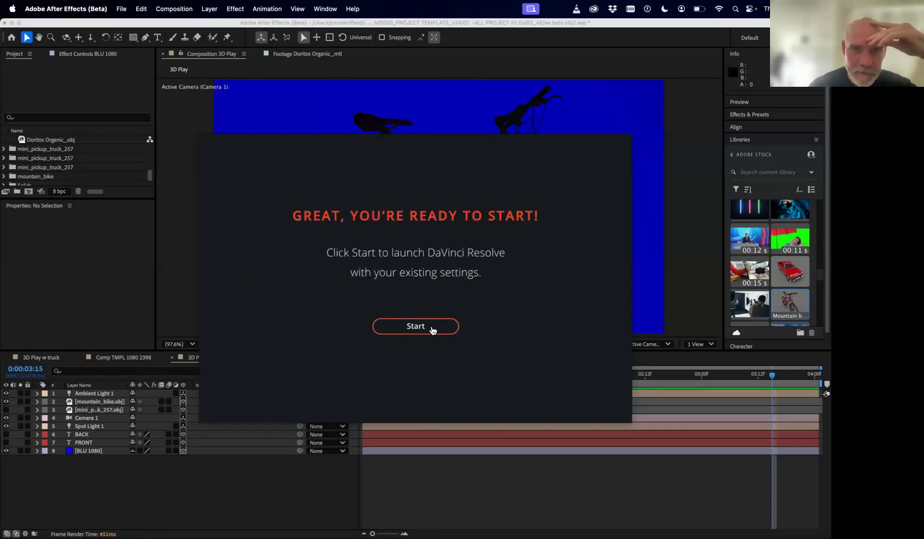
{"action": "left_click", "coordinate": [433, 330]}
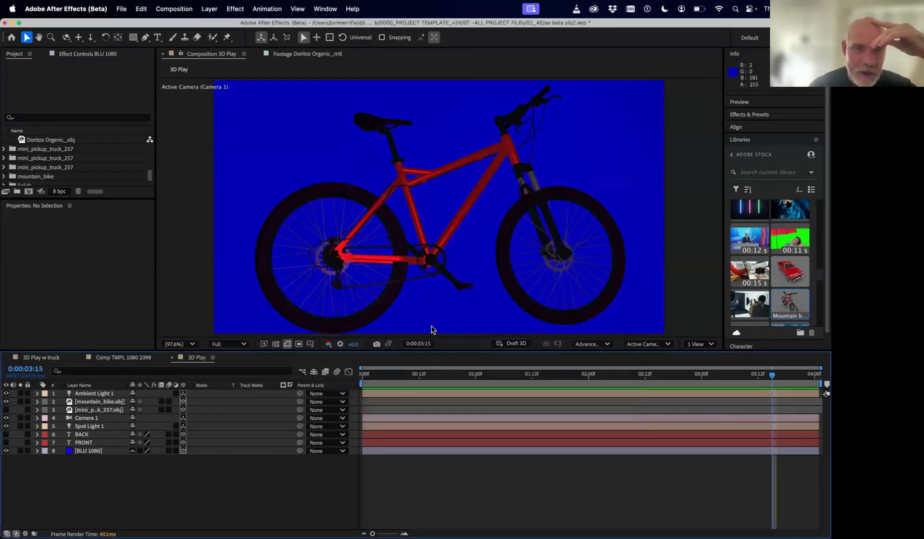
{"action": "left_click", "coordinate": [10, 335]}
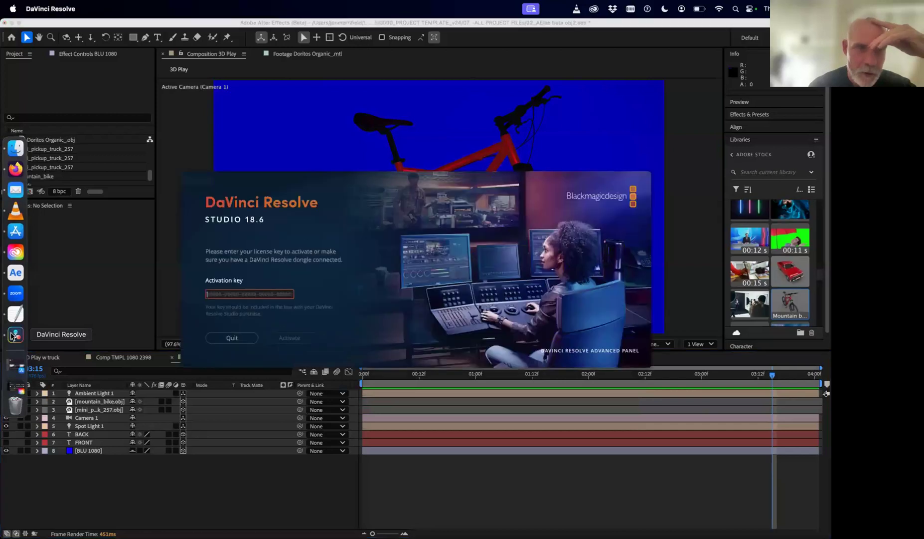
{"action": "left_click", "coordinate": [232, 342]}
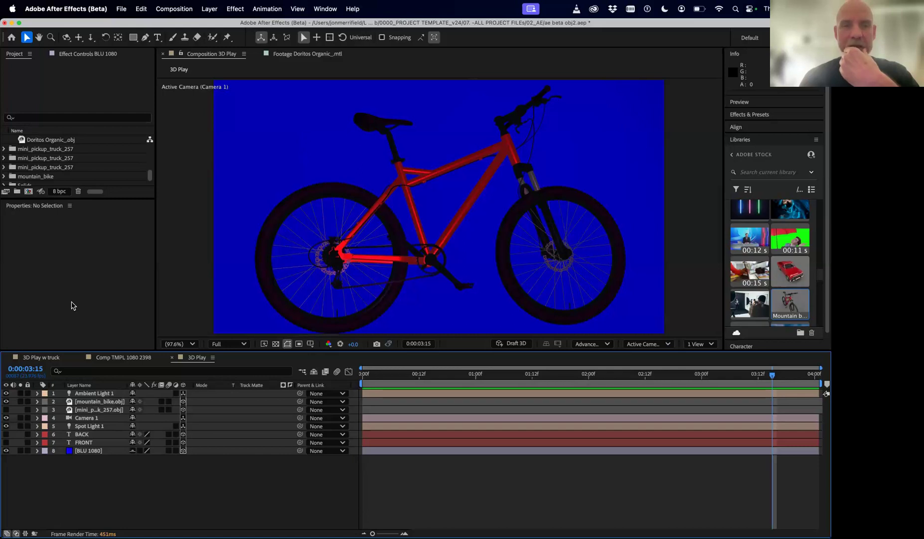
{"action": "left_click", "coordinate": [105, 310]}
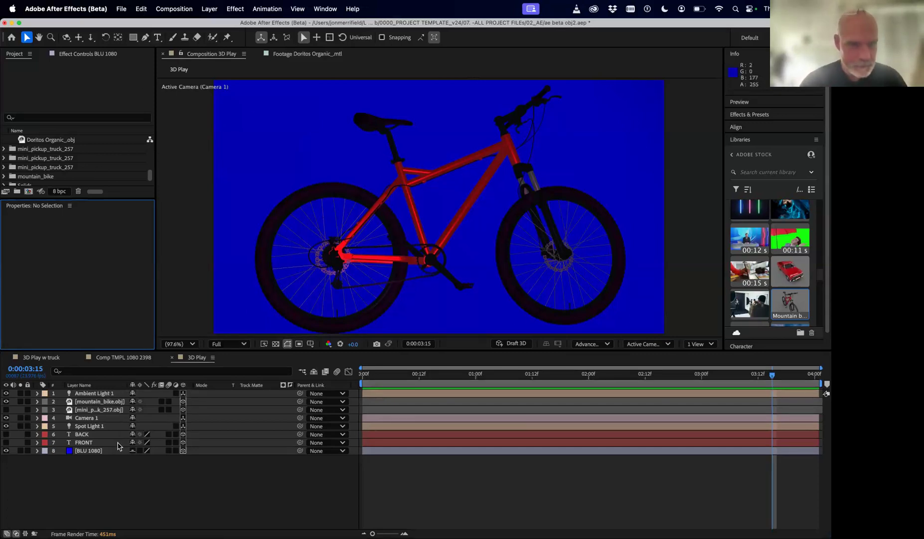
Step: With mountain_bike.obj selected, switch the comp renderer to Classic 3D, then Cinema 4D
{"action": "left_click", "coordinate": [102, 401]}
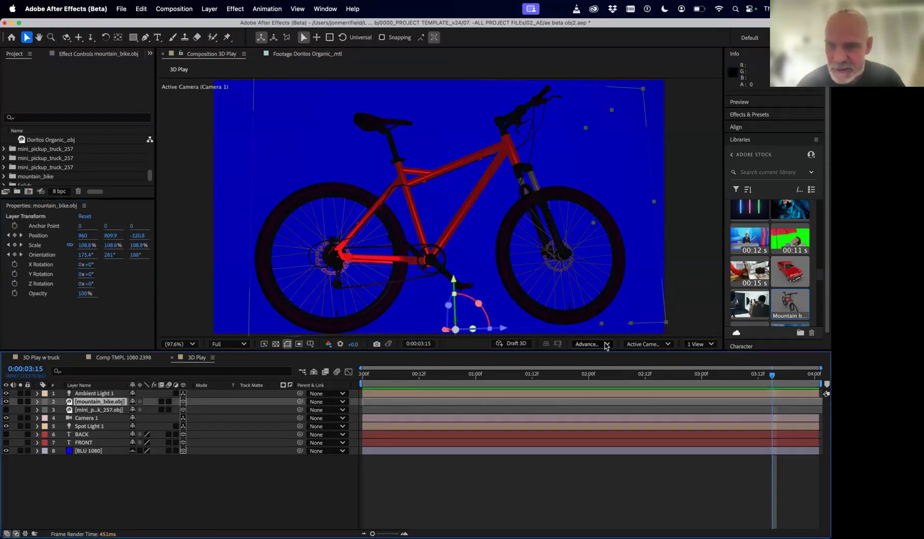
{"action": "left_click", "coordinate": [594, 345]}
{"action": "left_click", "coordinate": [594, 357]}
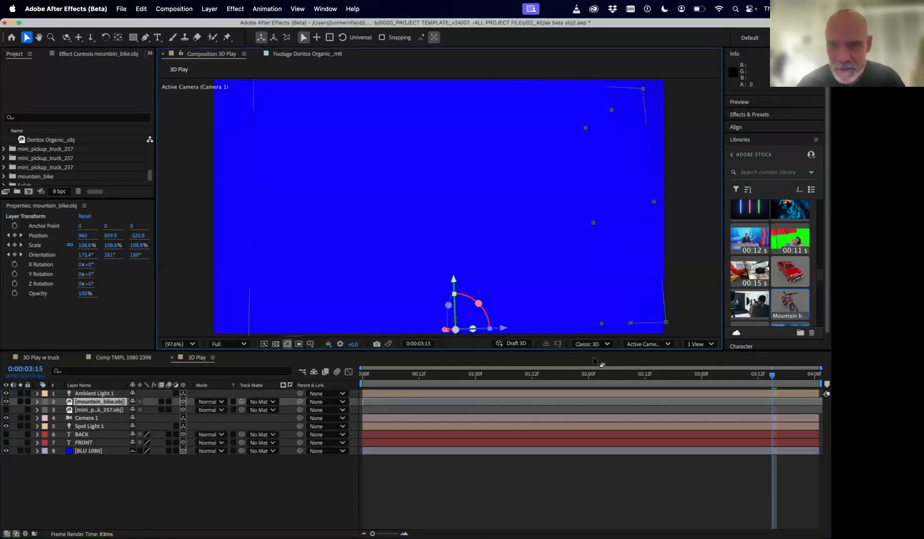
{"action": "left_click", "coordinate": [604, 344]}
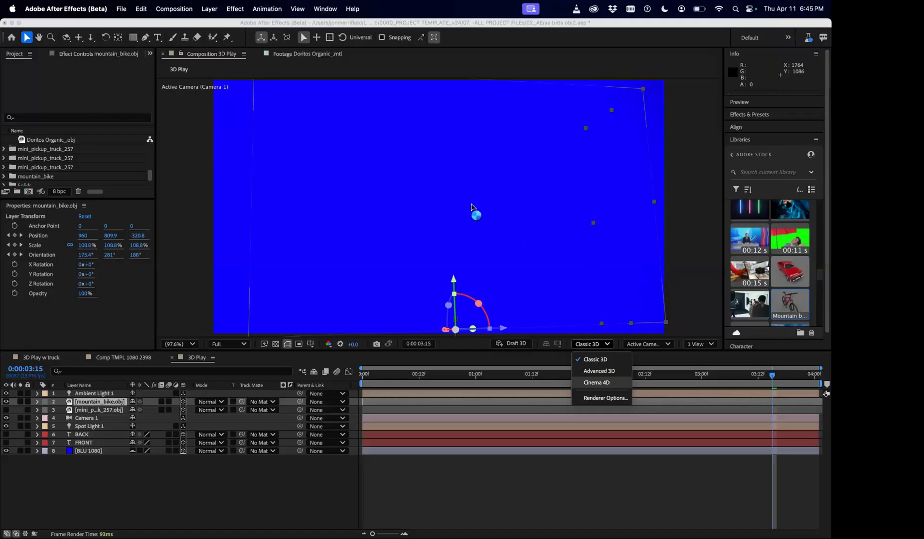
{"action": "key", "text": "ctrl+Right"}
{"action": "key", "text": "ctrl+Left"}
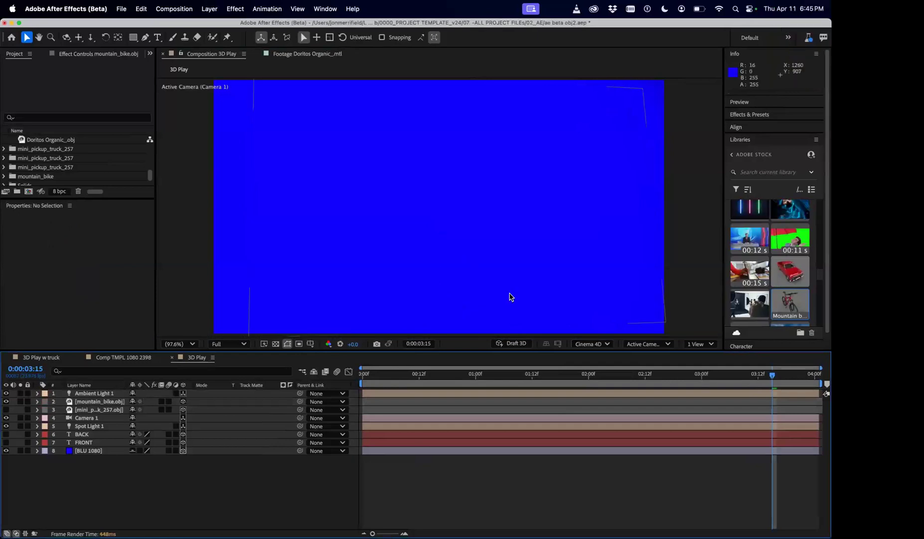
{"action": "left_click", "coordinate": [594, 344]}
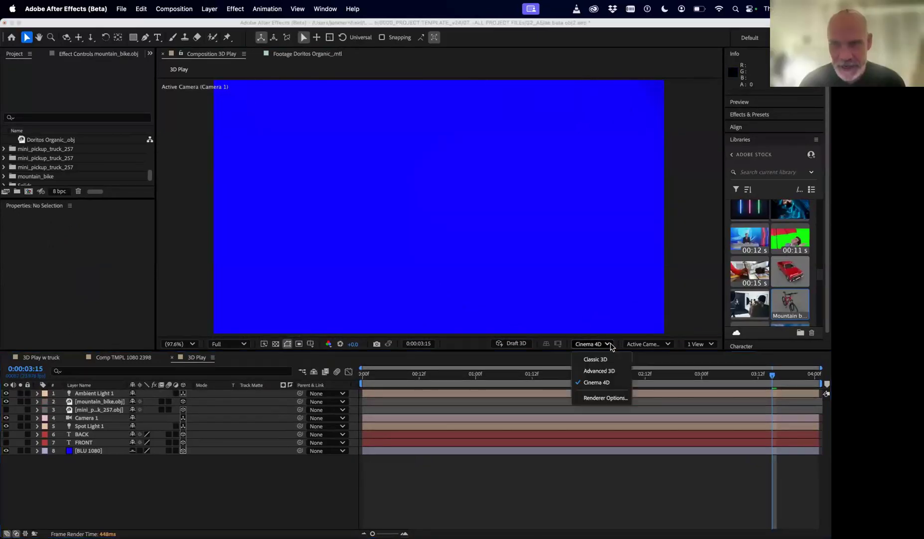
Step: Choose Advanced 3D as the renderer, then select the BLU 1080 layer
{"action": "left_click", "coordinate": [600, 370]}
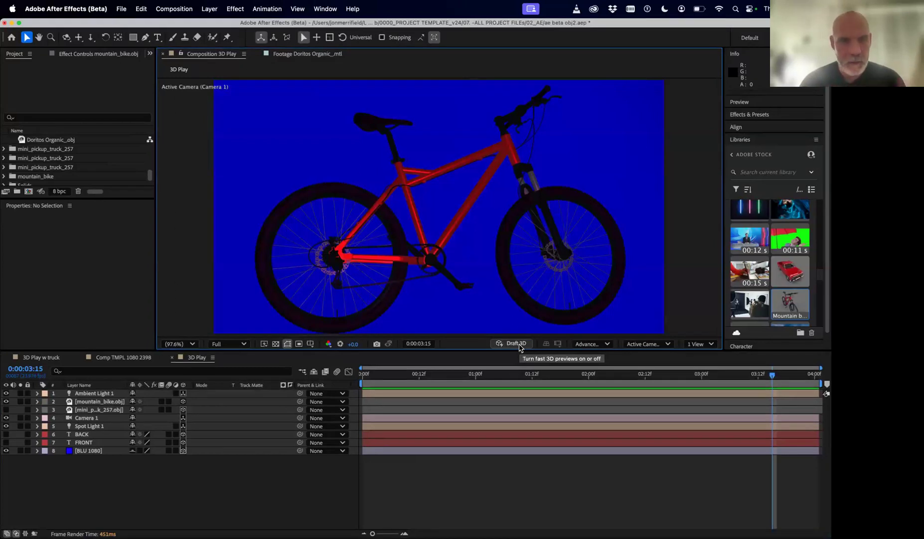
{"action": "left_click", "coordinate": [168, 477]}
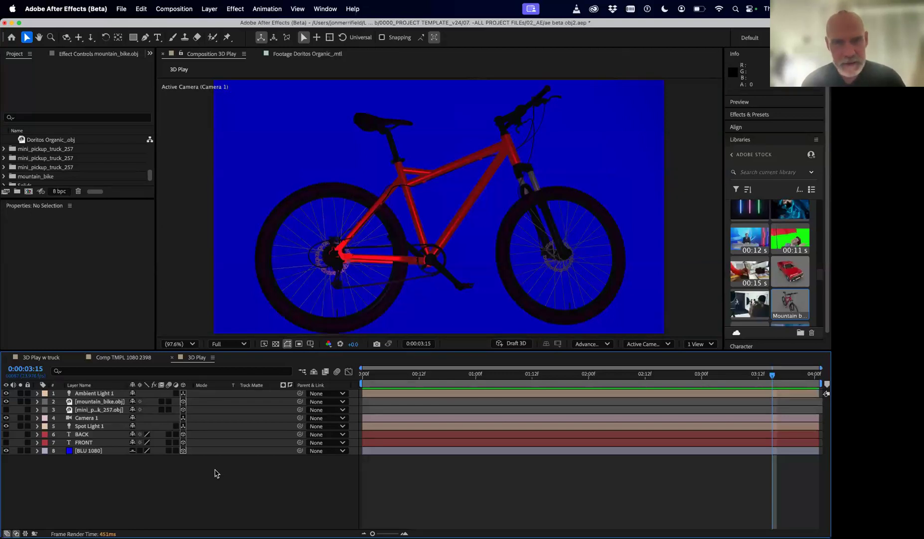
{"action": "left_click", "coordinate": [102, 452]}
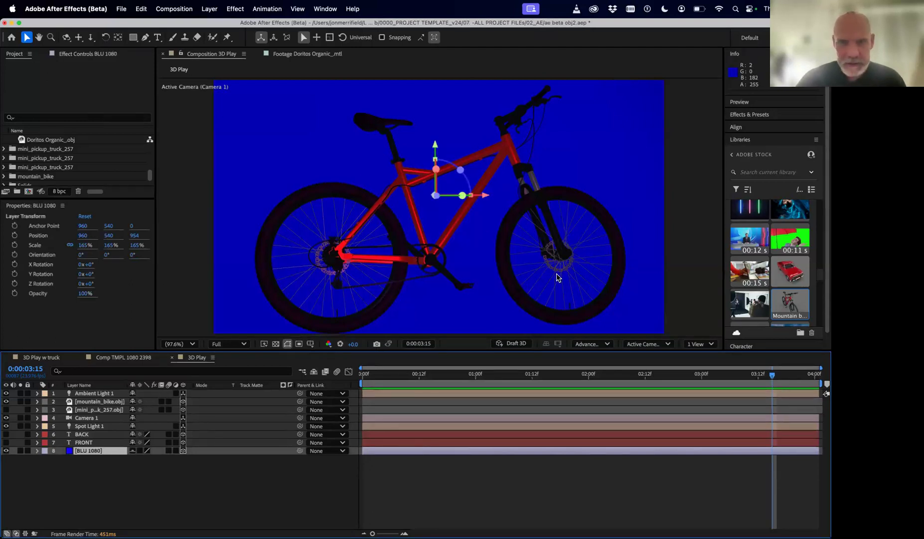
{"action": "left_click", "coordinate": [305, 477]}
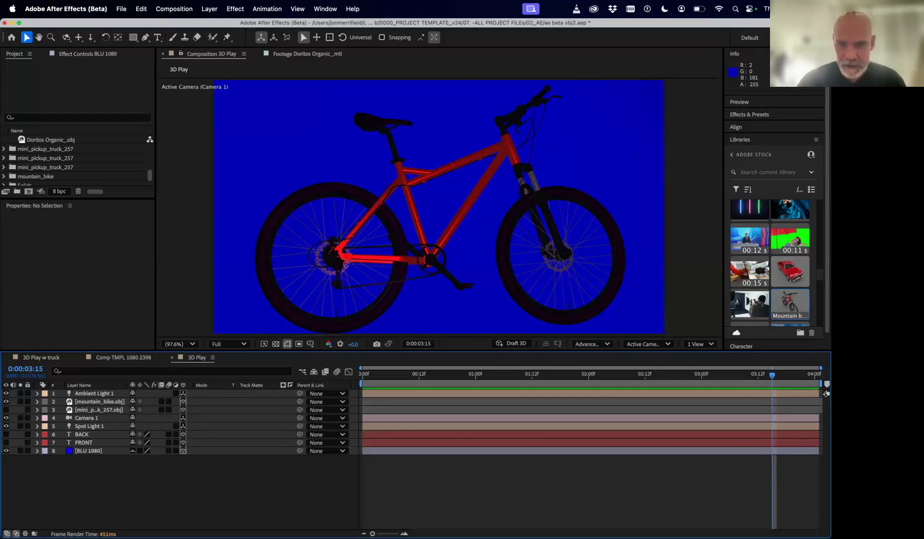
{"action": "key", "text": "comma"}
{"action": "key", "text": "comma"}
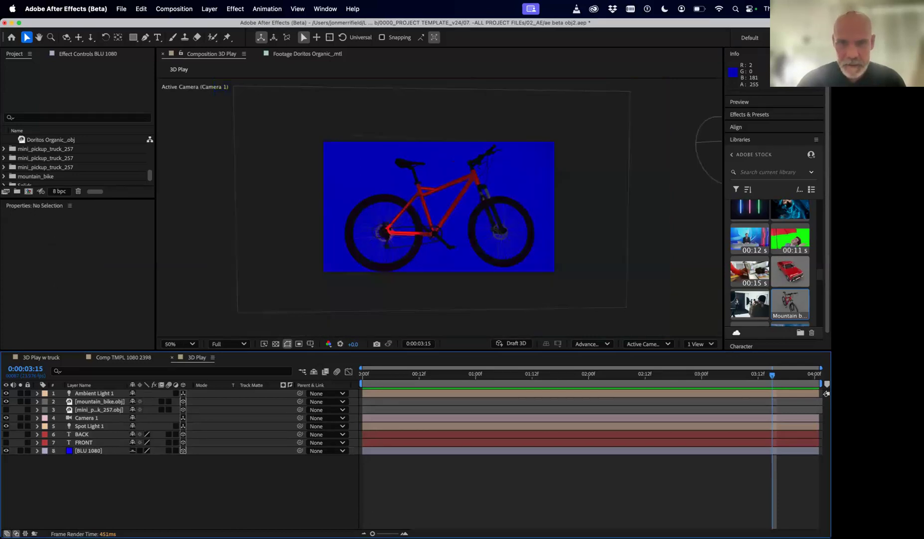
{"action": "left_click", "coordinate": [106, 452]}
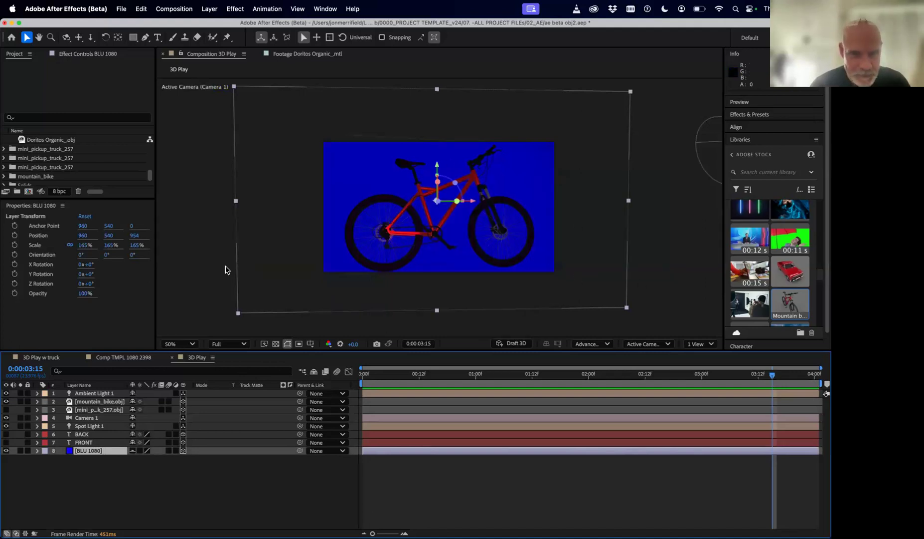
{"action": "left_click", "coordinate": [89, 119]}
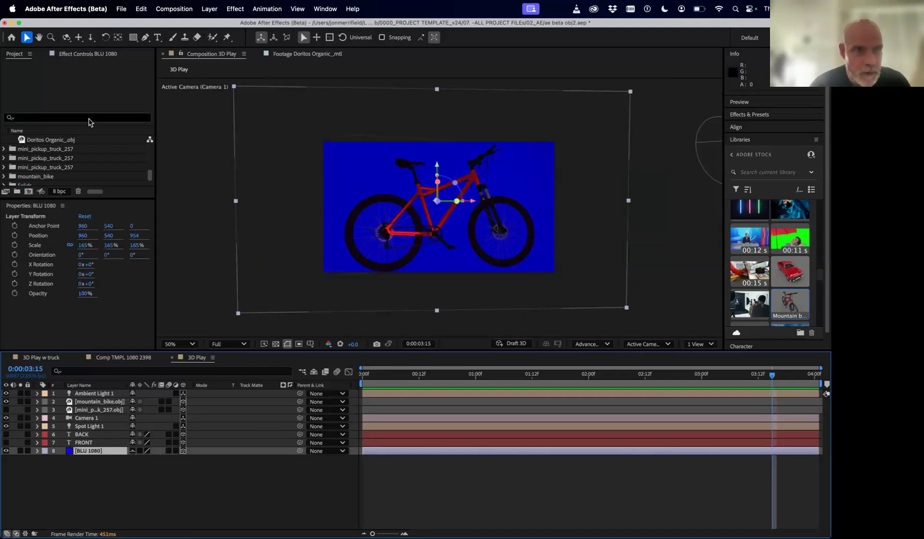
{"action": "left_click", "coordinate": [117, 37]}
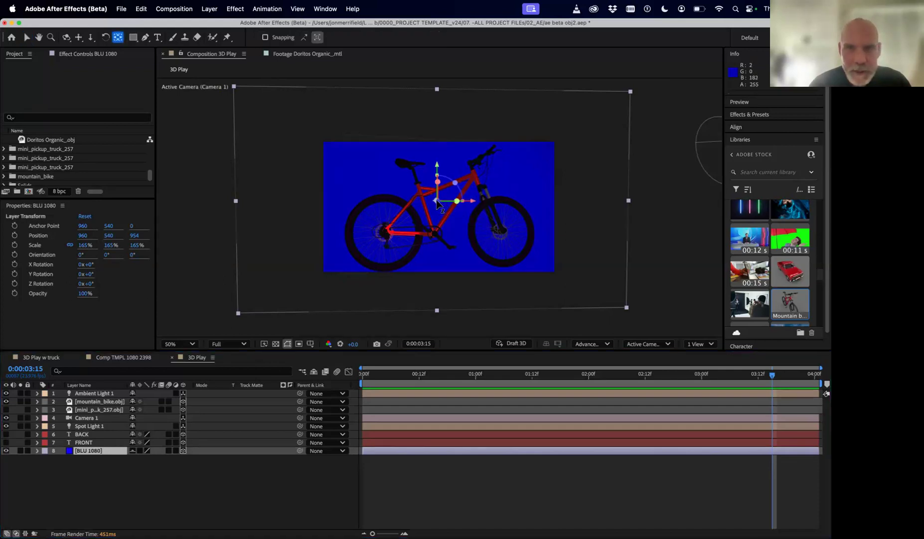
{"action": "left_click_drag", "start_coordinate": [437, 200], "coordinate": [377, 214]}
{"action": "key", "text": "super+z"}
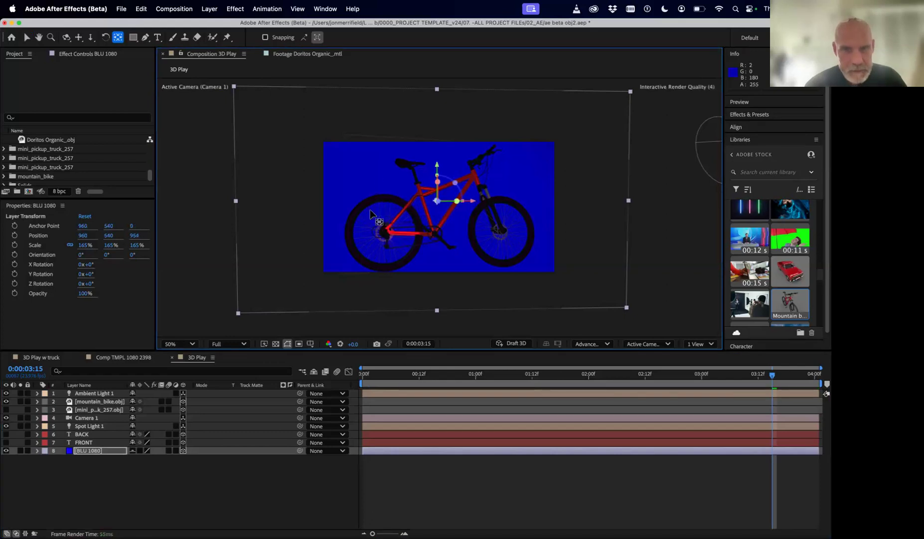
Step: Move BLU 1080's anchor to its left edge (Position -628, 560, 0) and make it 3D again
{"action": "left_click", "coordinate": [183, 452]}
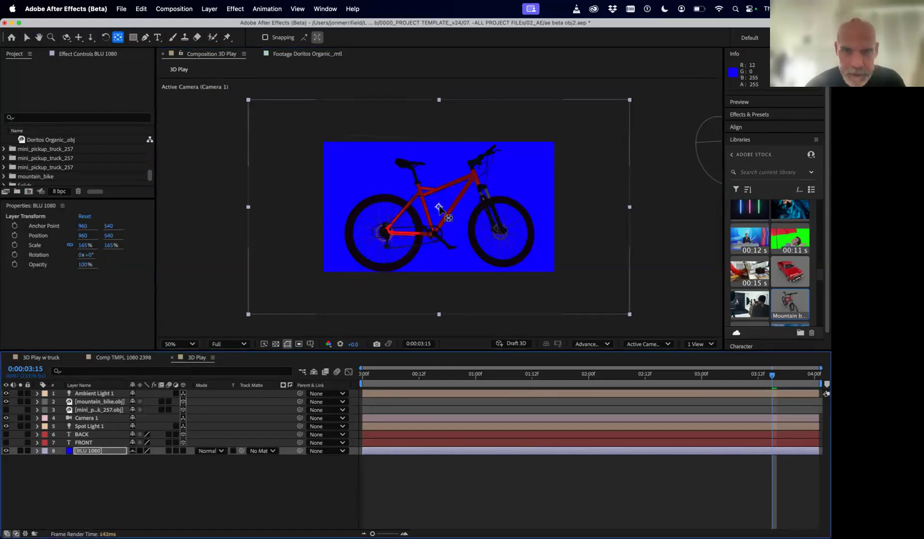
{"action": "left_click_drag", "start_coordinate": [440, 207], "coordinate": [247, 213]}
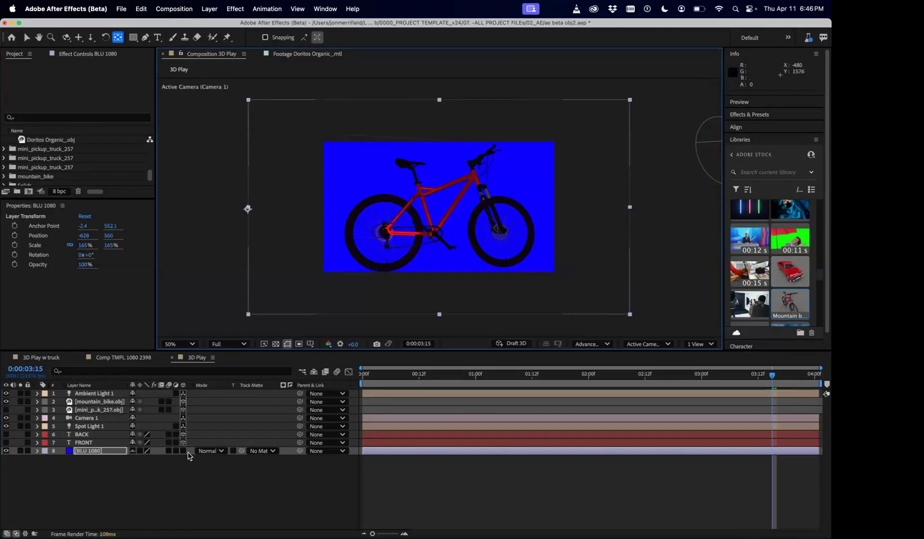
{"action": "left_click", "coordinate": [183, 450]}
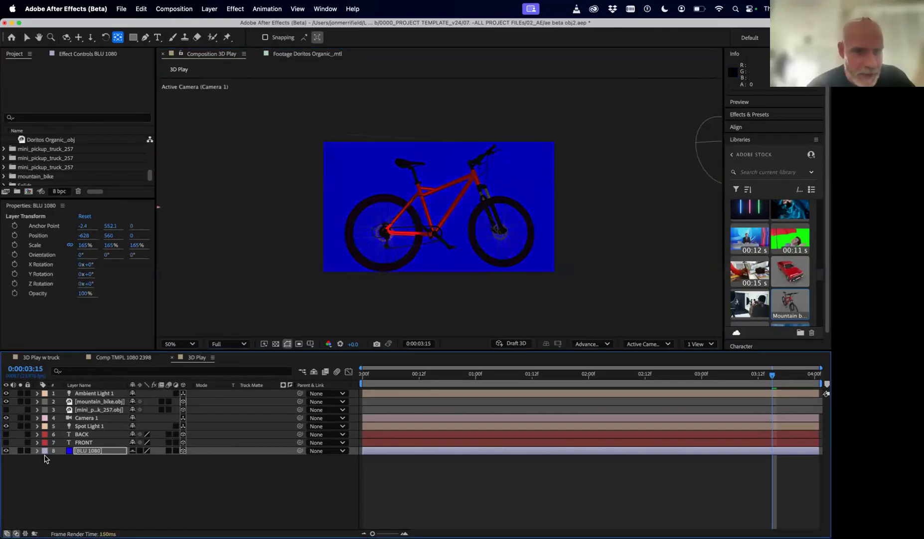
Step: Tilt BLU 1080 to 88° X Orientation and lower it to Position Y 710
{"action": "left_click", "coordinate": [37, 451]}
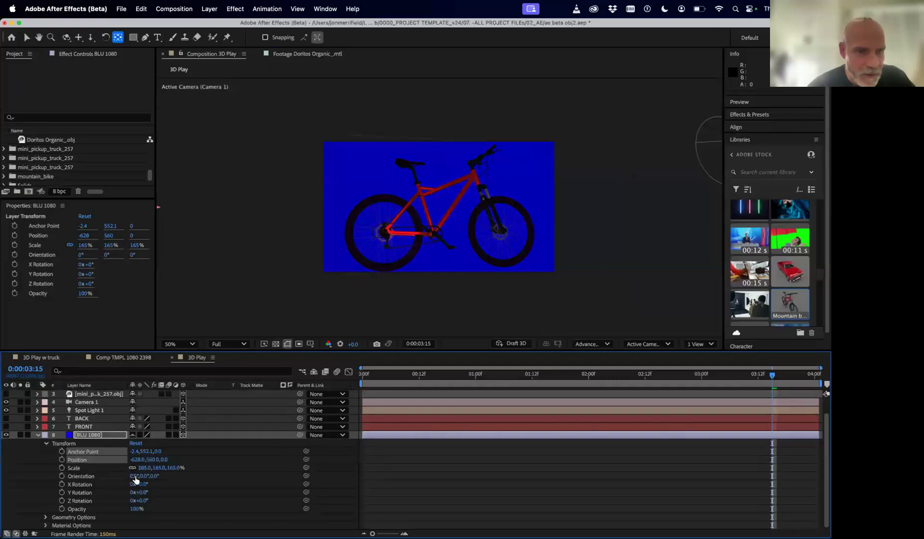
{"action": "left_click_drag", "start_coordinate": [145, 477], "coordinate": [172, 485]}
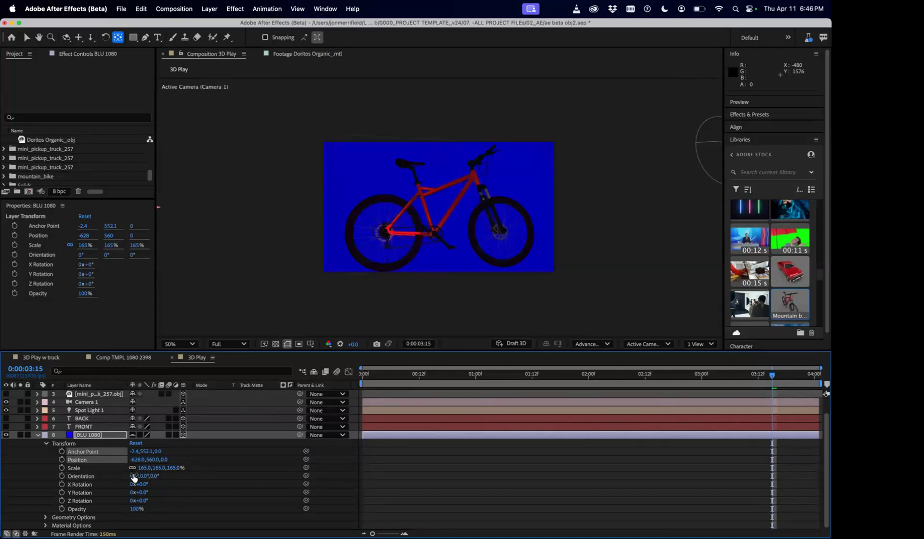
{"action": "left_click_drag", "start_coordinate": [133, 475], "coordinate": [176, 476]}
{"action": "key", "text": "p"}
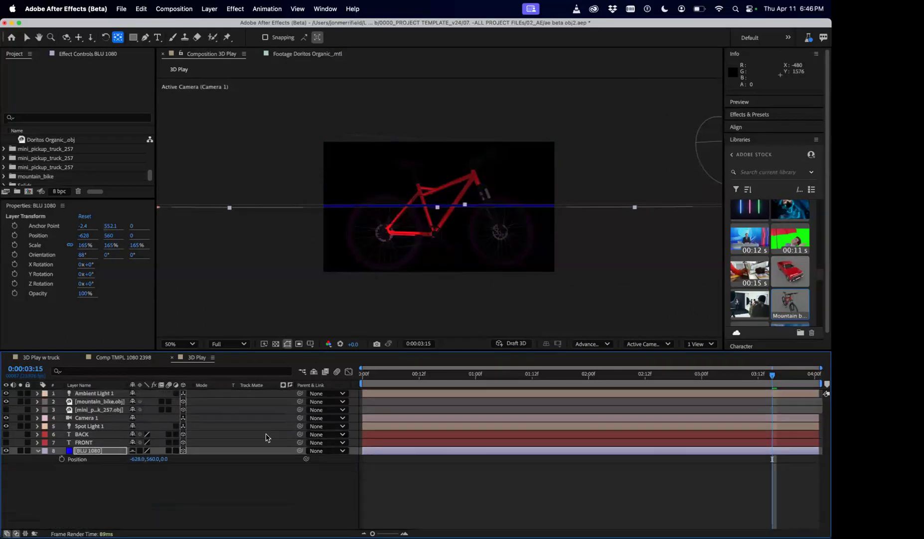
{"action": "left_click_drag", "start_coordinate": [155, 461], "coordinate": [229, 461]}
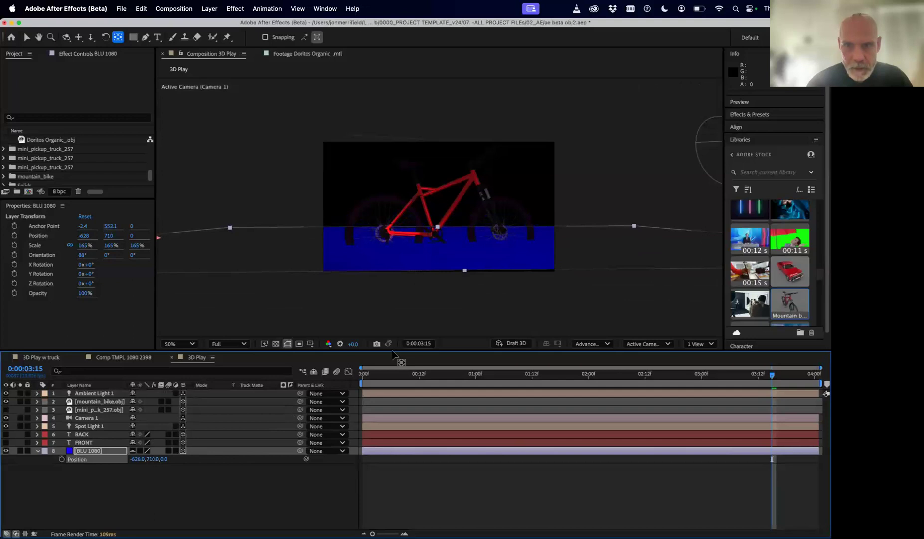
Step: Stretch the blue floor's depth to about 382% Y scale in the viewer
{"action": "left_click", "coordinate": [437, 230]}
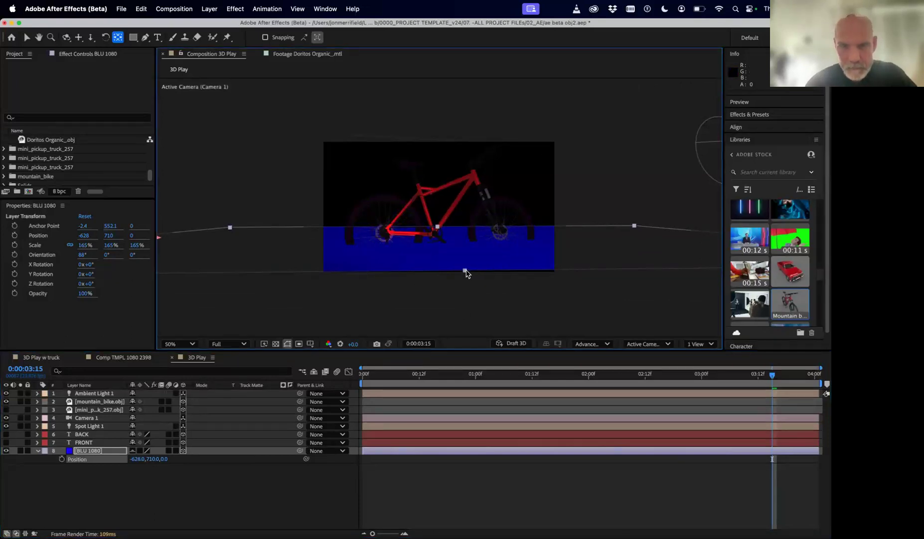
{"action": "key", "text": "v"}
{"action": "left_click_drag", "start_coordinate": [466, 270], "coordinate": [471, 302]}
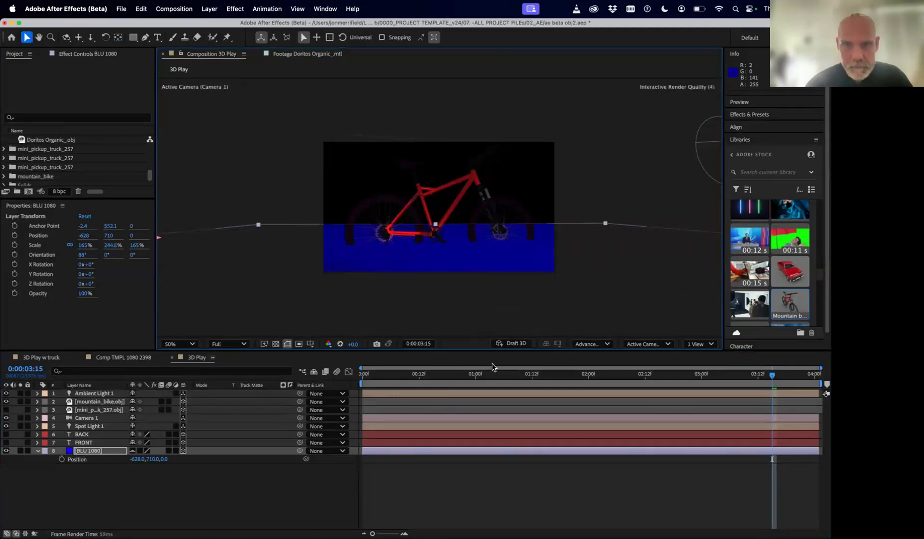
{"action": "left_click_drag", "start_coordinate": [436, 227], "coordinate": [290, 266]}
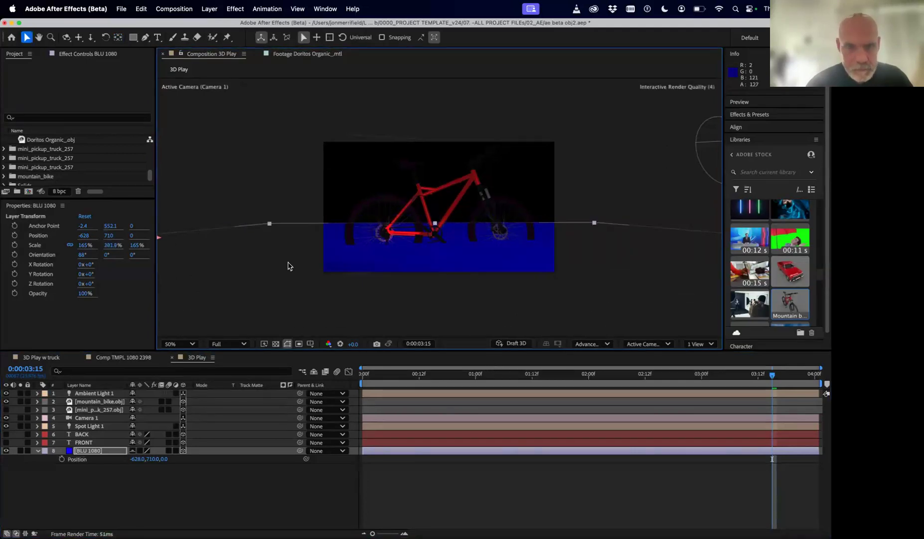
{"action": "left_click", "coordinate": [102, 412]}
Step: Nudge the mountain bike upward, fit the view, then switch to Comp TMPL 1080 2398
{"action": "left_click", "coordinate": [103, 402]}
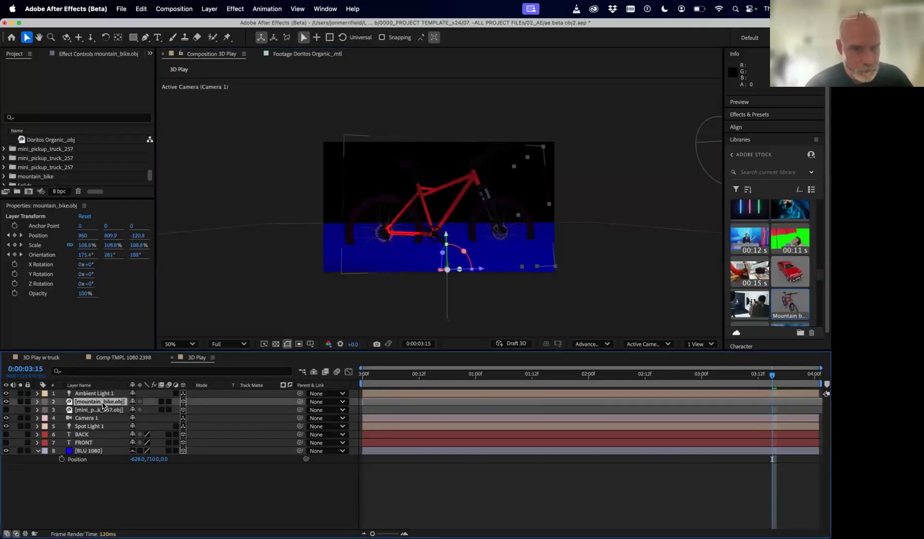
{"action": "key", "text": "shift+Up"}
{"action": "key", "text": "shift+Up"}
{"action": "key", "text": "shift+Up"}
{"action": "key", "text": "shift+Up"}
{"action": "key", "text": "shift+Up"}
{"action": "key", "text": "shift+Up"}
{"action": "key", "text": "shift+Up"}
{"action": "key", "text": "shift+Up"}
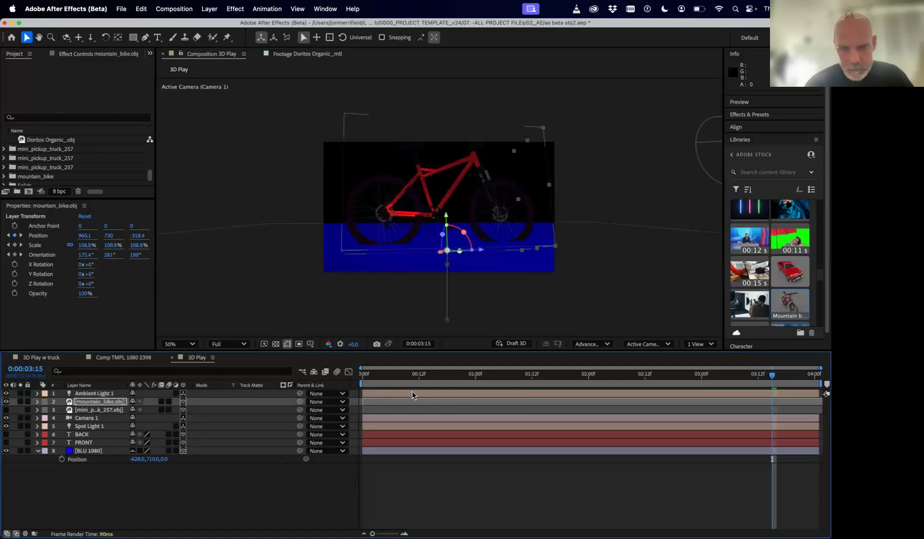
{"action": "key", "text": "shift+slash"}
{"action": "left_click", "coordinate": [185, 520]}
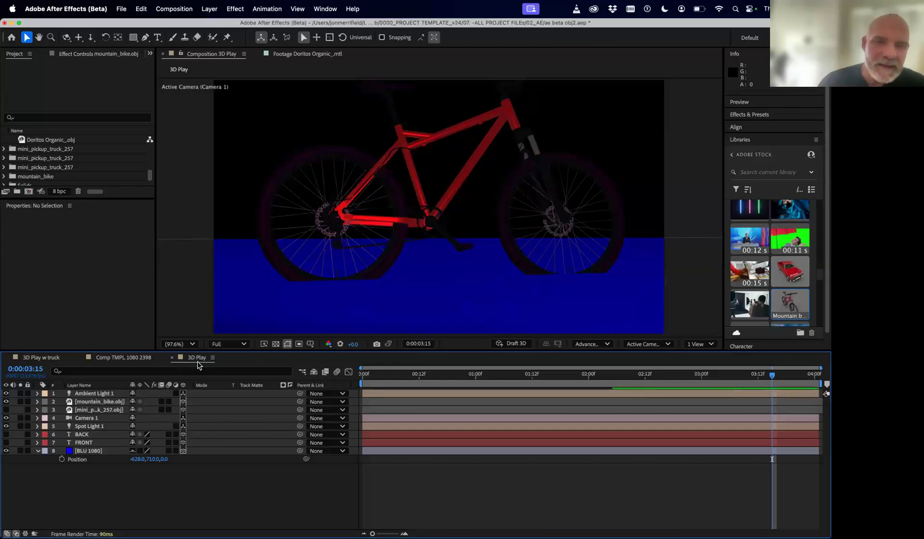
{"action": "left_click", "coordinate": [147, 359]}
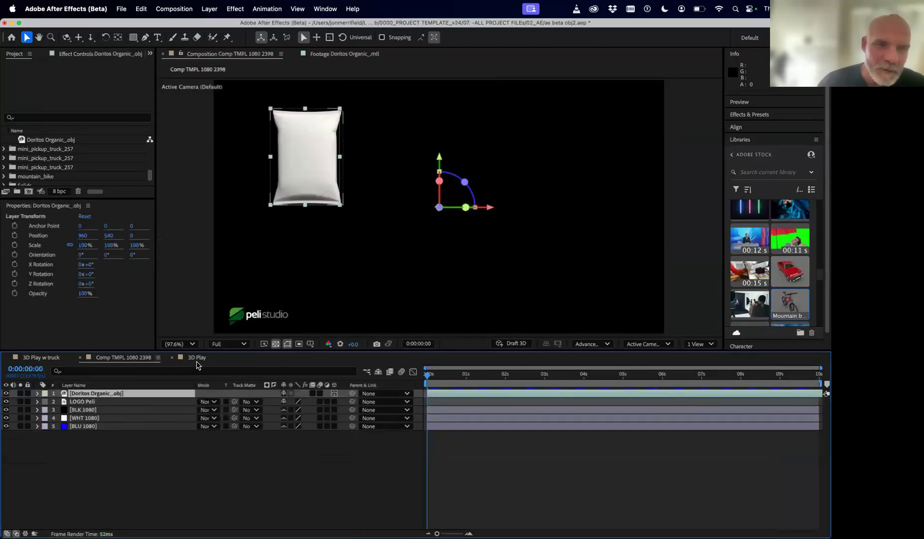
Step: Switch from Comp TMPL 1080 2398 back to the 3D Play composition
{"action": "left_click", "coordinate": [197, 358]}
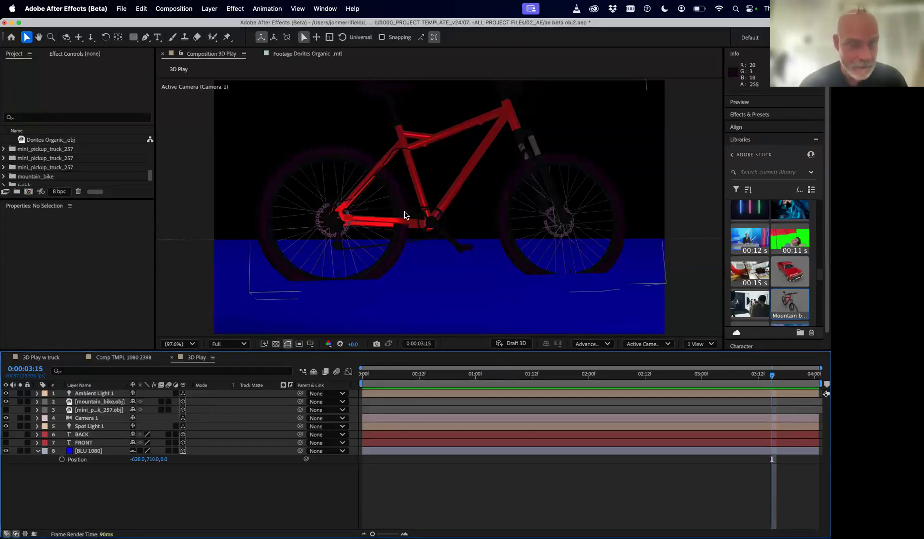
Step: Shrink the mountain_bike.obj layer to 57.8% scale
{"action": "left_click", "coordinate": [39, 451]}
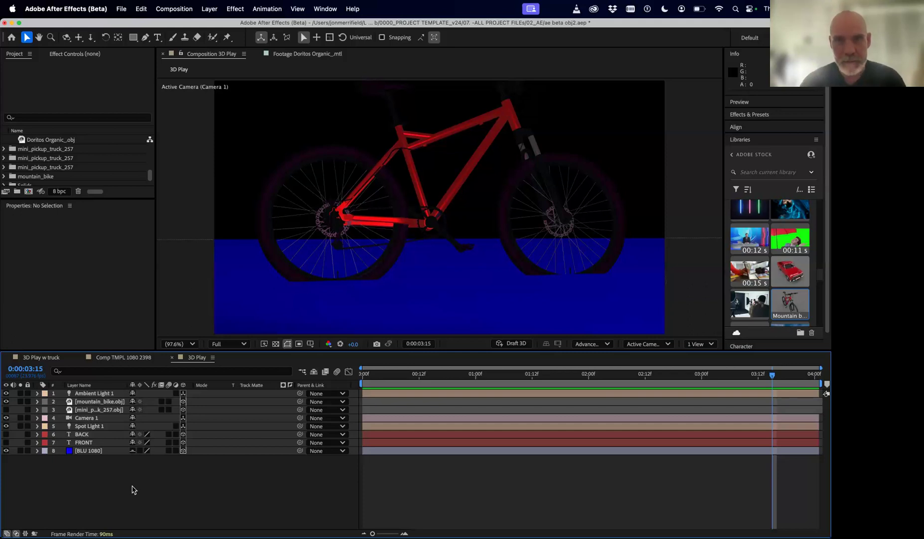
{"action": "left_click", "coordinate": [114, 405]}
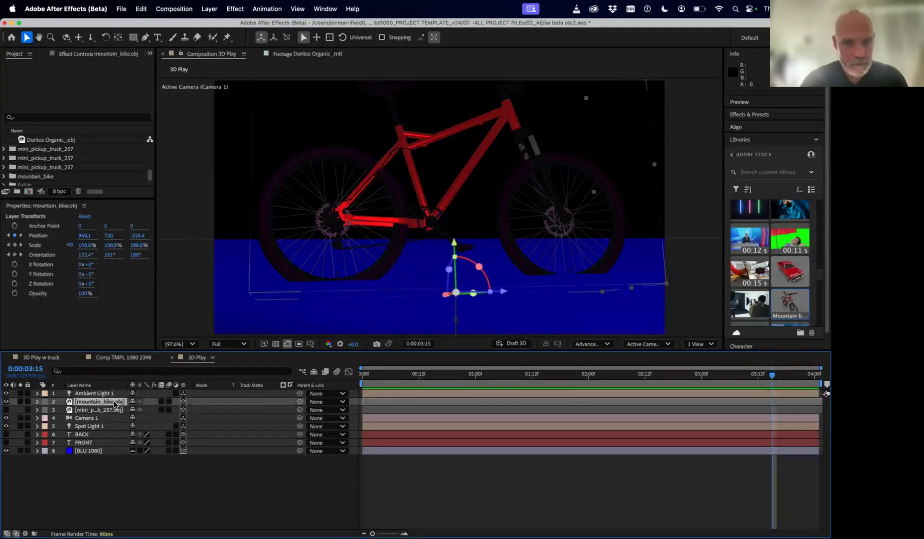
{"action": "key", "text": "s"}
{"action": "left_click_drag", "start_coordinate": [143, 410], "coordinate": [121, 410]}
{"action": "left_click", "coordinate": [121, 411]}
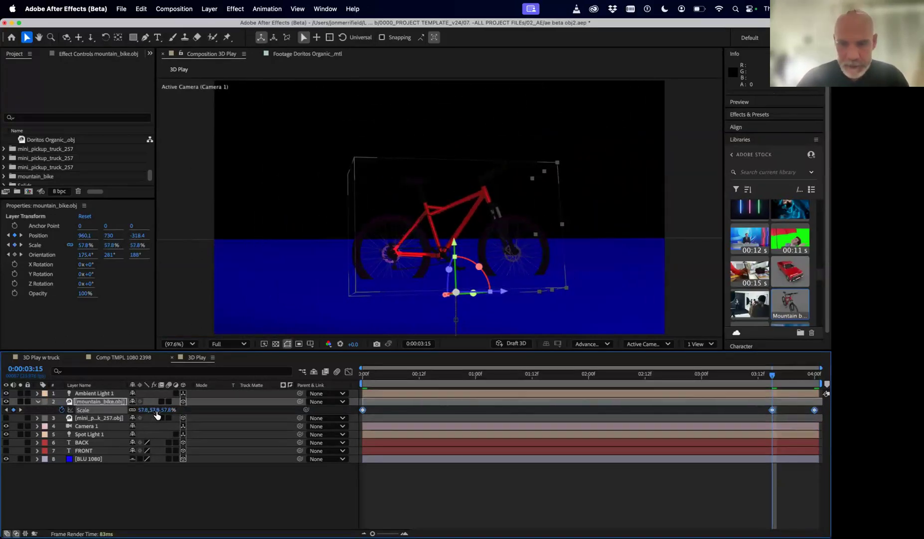
Step: Place the bike at the left of frame with its Position keyframe at the start
{"action": "key", "text": "p"}
{"action": "left_click_drag", "start_coordinate": [150, 409], "coordinate": [138, 409]}
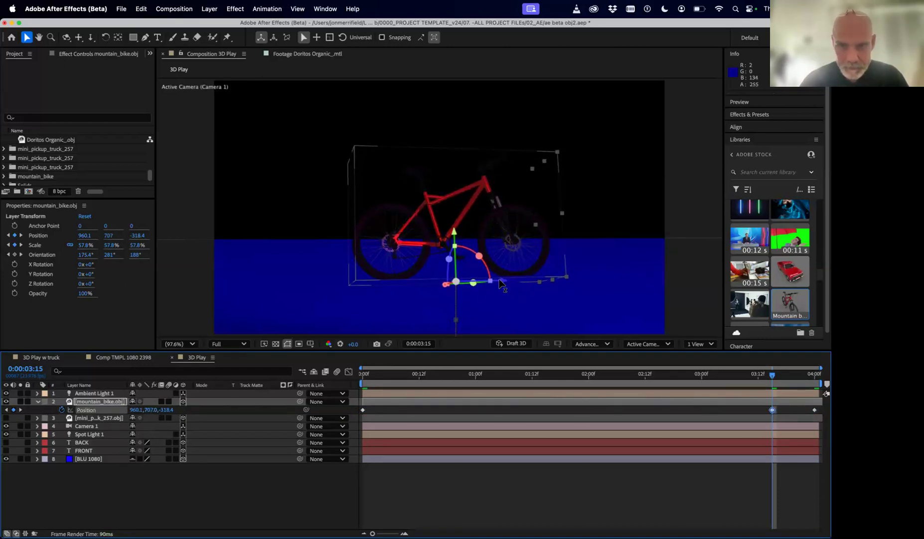
{"action": "left_click_drag", "start_coordinate": [502, 281], "coordinate": [245, 304]}
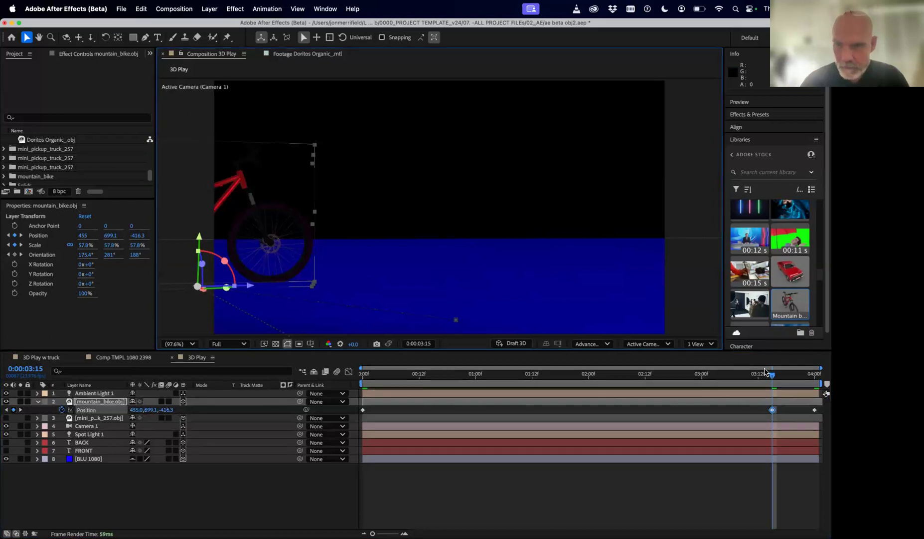
{"action": "left_click_drag", "start_coordinate": [773, 410], "coordinate": [364, 421]}
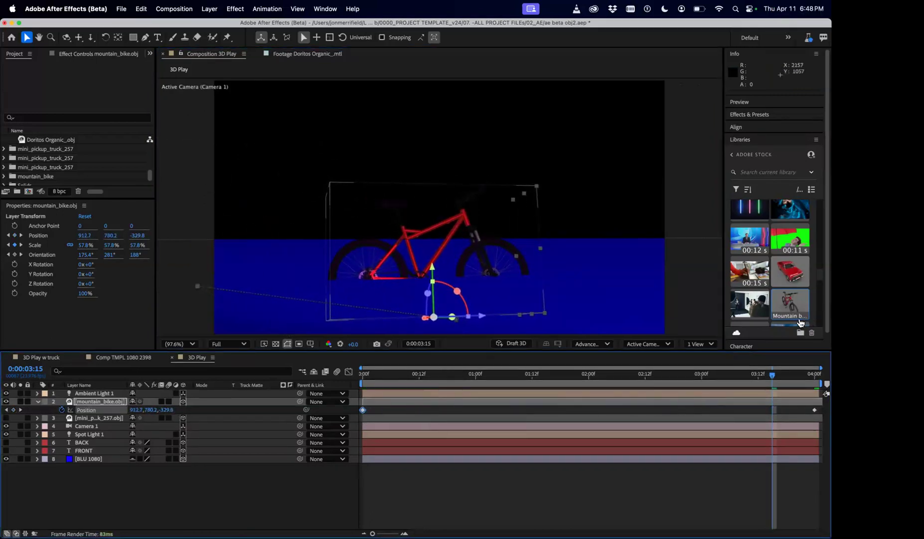
Step: Replace the end keyframe with X 1696 at 4:00 and preview the bike crossing
{"action": "left_click_drag", "start_coordinate": [779, 376], "coordinate": [815, 375]}
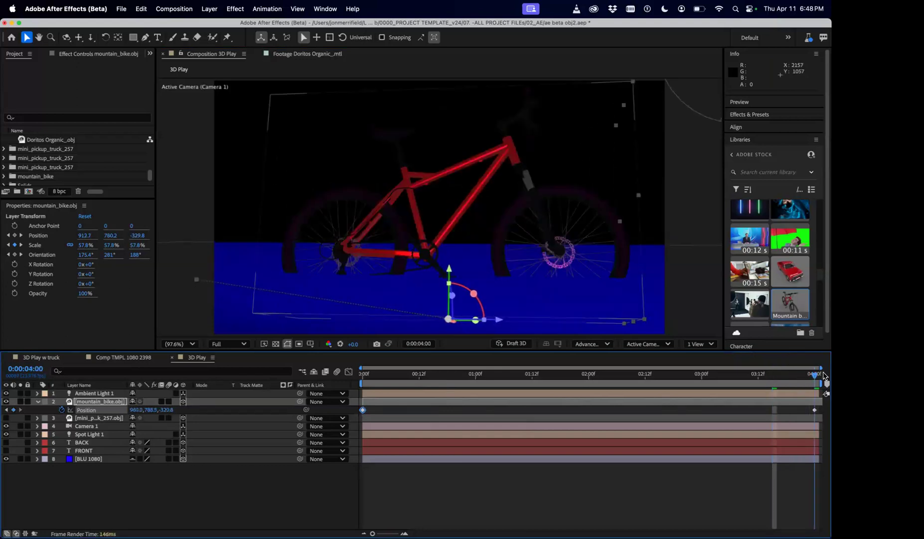
{"action": "left_click", "coordinate": [816, 410]}
{"action": "key", "text": "Delete"}
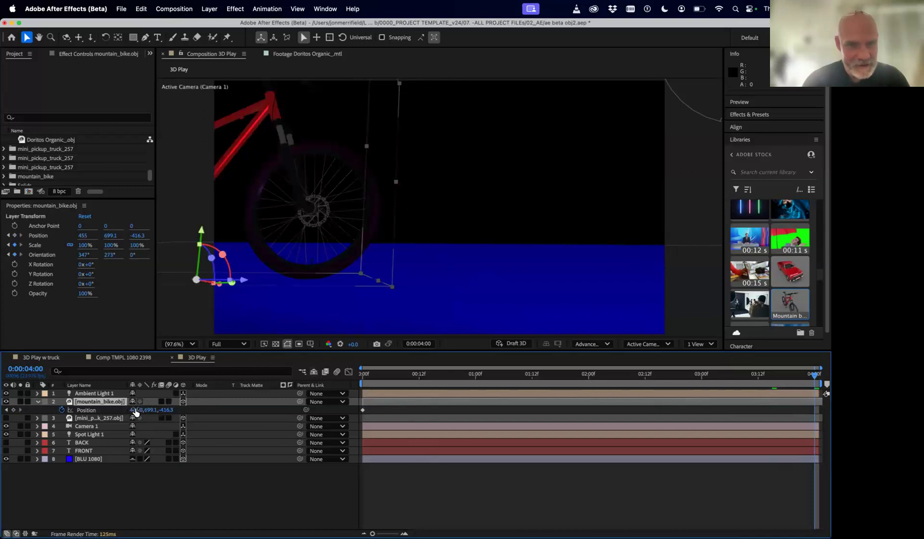
{"action": "left_click_drag", "start_coordinate": [135, 410], "coordinate": [739, 418]}
{"action": "key", "text": "space"}
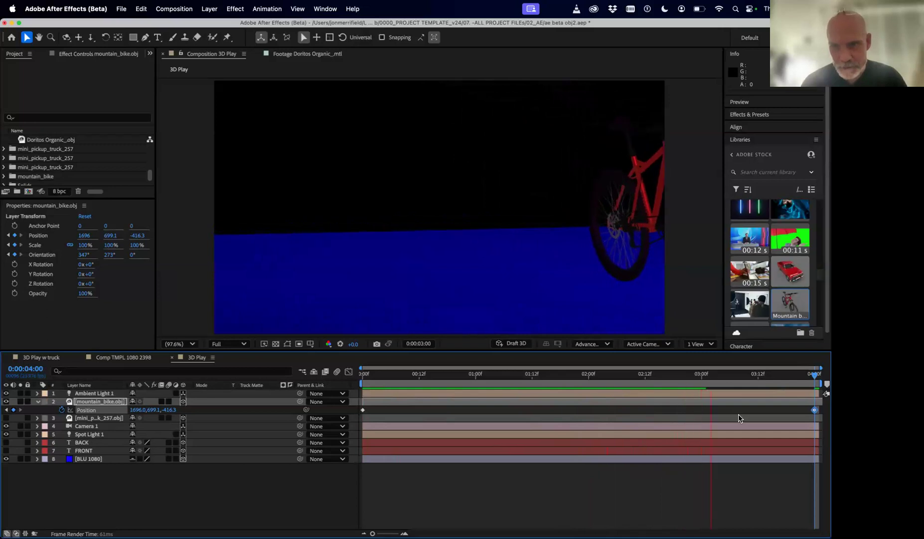
{"action": "key", "text": "space"}
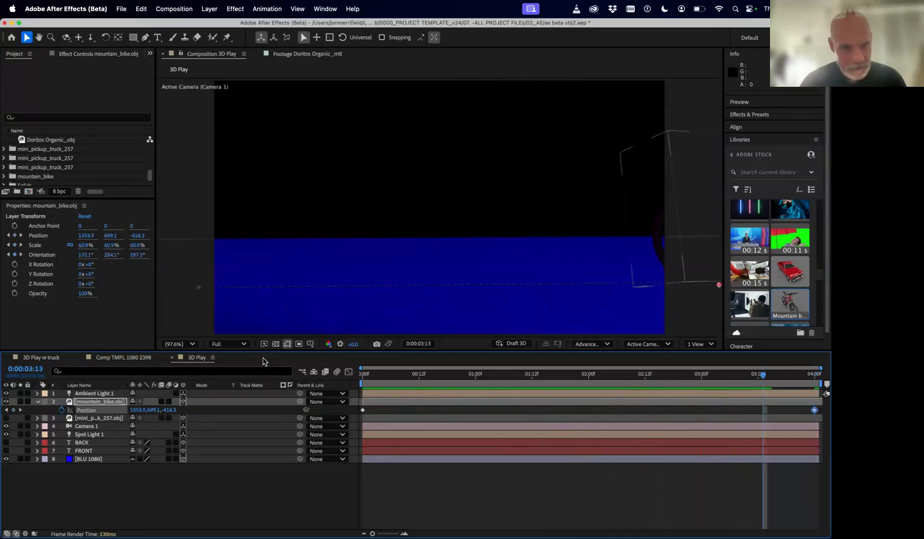
{"action": "left_click", "coordinate": [115, 427]}
Step: At the comp's end, pan Camera 1 to bring the bike into view
{"action": "key", "text": "u"}
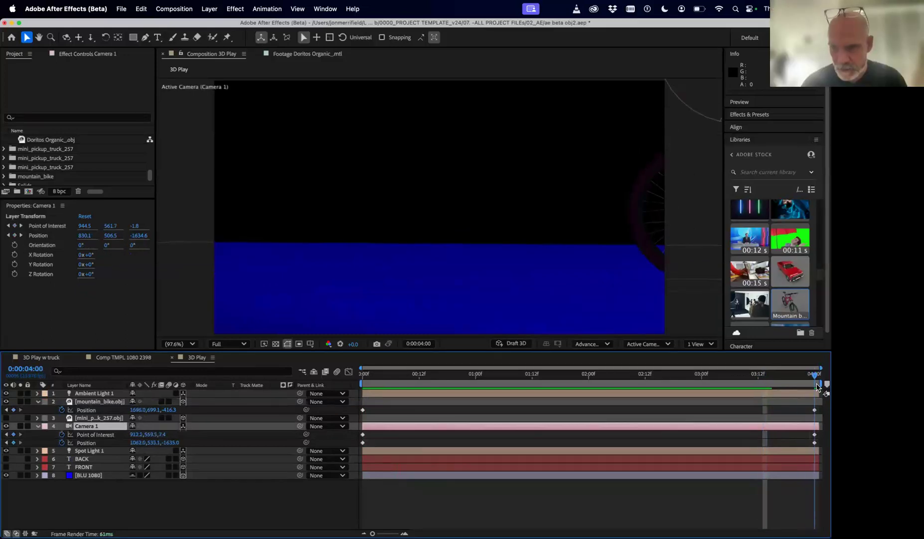
{"action": "key", "text": "End"}
{"action": "key", "text": "c"}
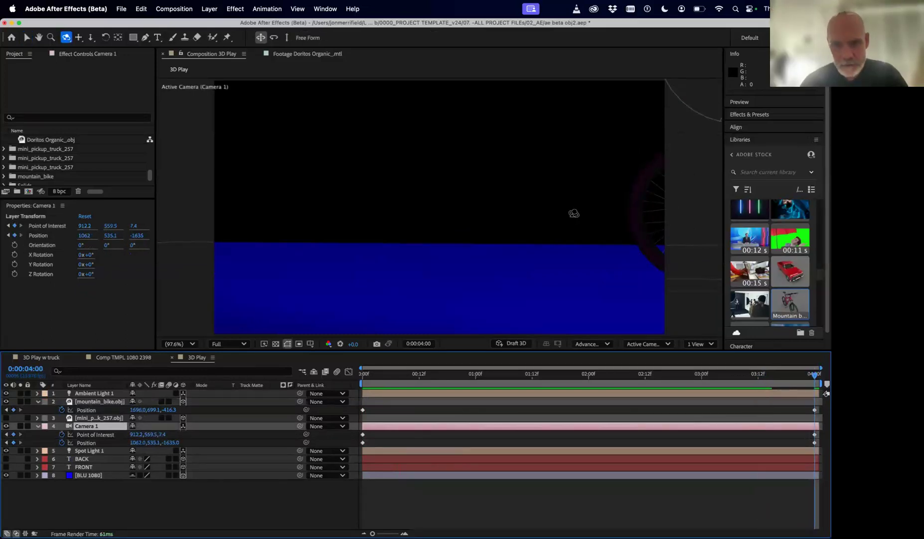
{"action": "key", "text": "c"}
{"action": "key", "text": "c"}
{"action": "key", "text": "c"}
{"action": "key", "text": "c"}
{"action": "key", "text": "c"}
{"action": "key", "text": "c"}
{"action": "key", "text": "c"}
{"action": "key", "text": "c"}
{"action": "key", "text": "c"}
{"action": "key", "text": "c"}
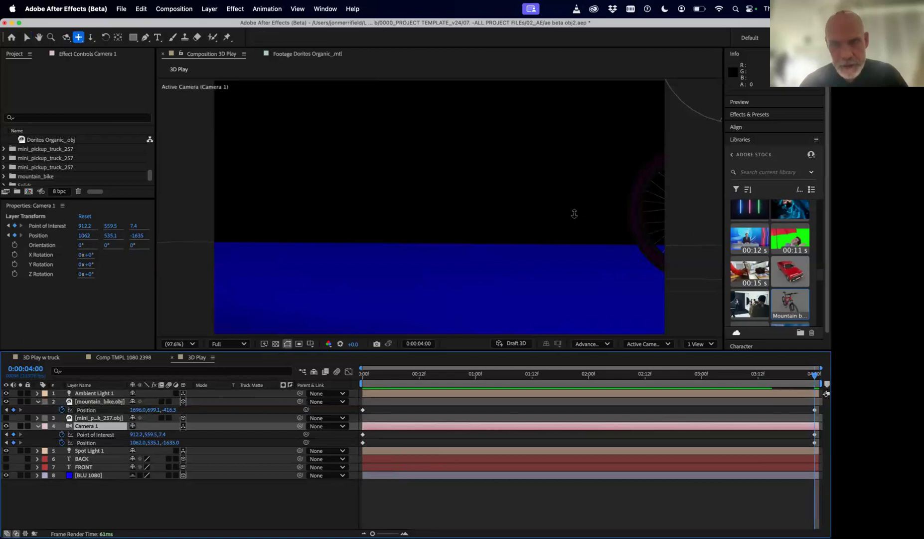
{"action": "key", "text": "c"}
{"action": "key", "text": "c"}
{"action": "key", "text": "c"}
{"action": "key", "text": "c"}
{"action": "key", "text": "c"}
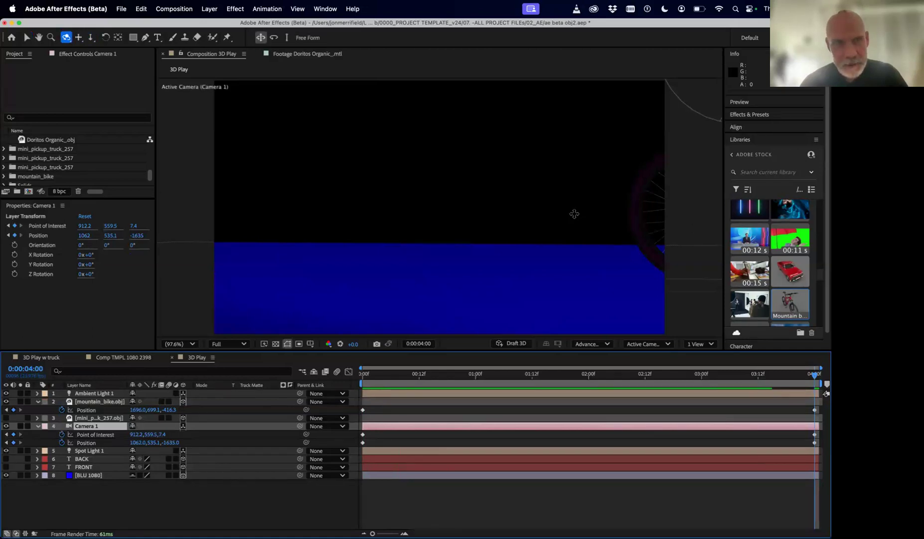
{"action": "key", "text": "c"}
{"action": "key", "text": "c"}
{"action": "key", "text": "c"}
{"action": "key", "text": "c"}
{"action": "key", "text": "c"}
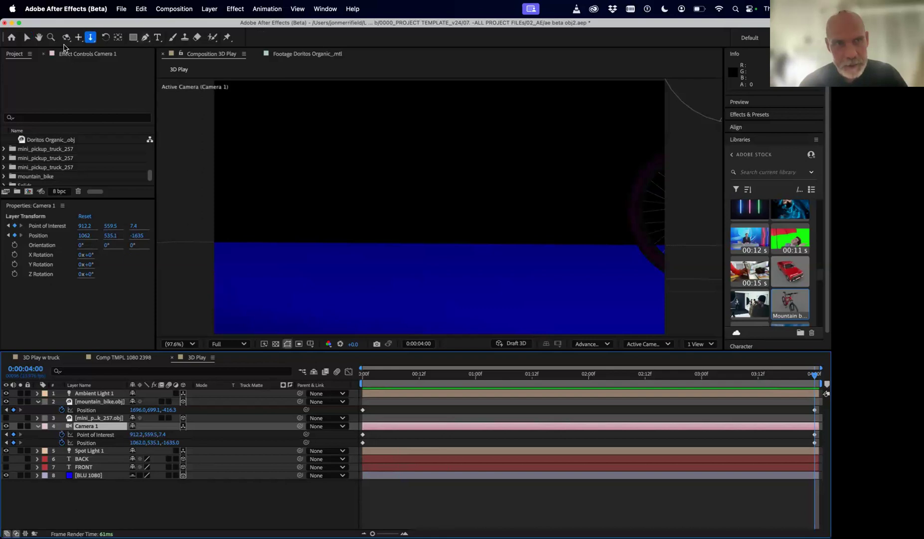
{"action": "key", "text": "c"}
{"action": "key", "text": "c"}
{"action": "key", "text": "c"}
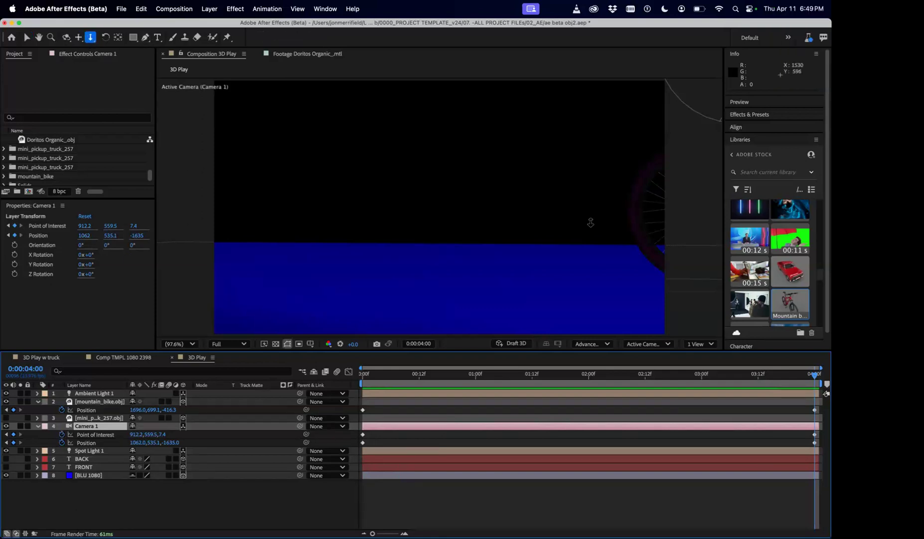
{"action": "key", "text": "c"}
{"action": "key", "text": "c"}
{"action": "left_click_drag", "start_coordinate": [503, 171], "coordinate": [295, 181]}
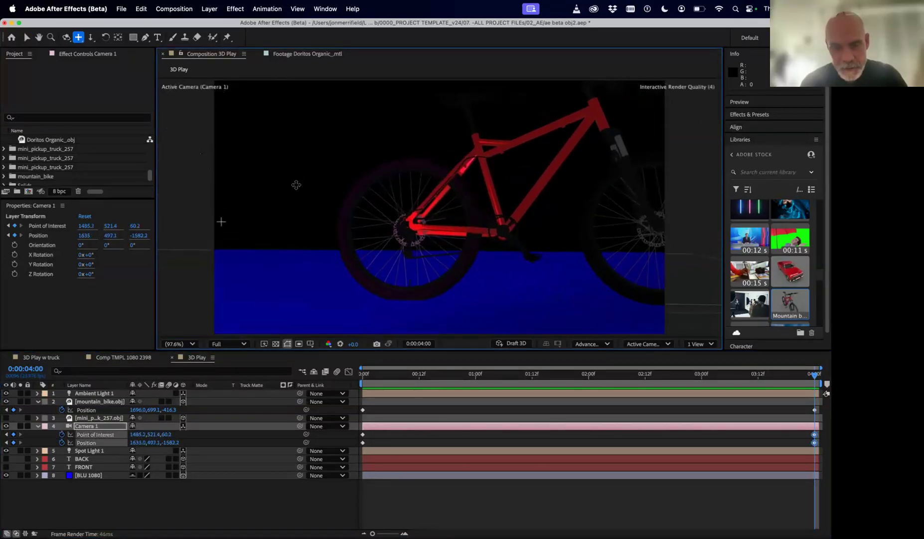
Step: Dolly Camera 1 back and orbit it around the bike
{"action": "key", "text": "c"}
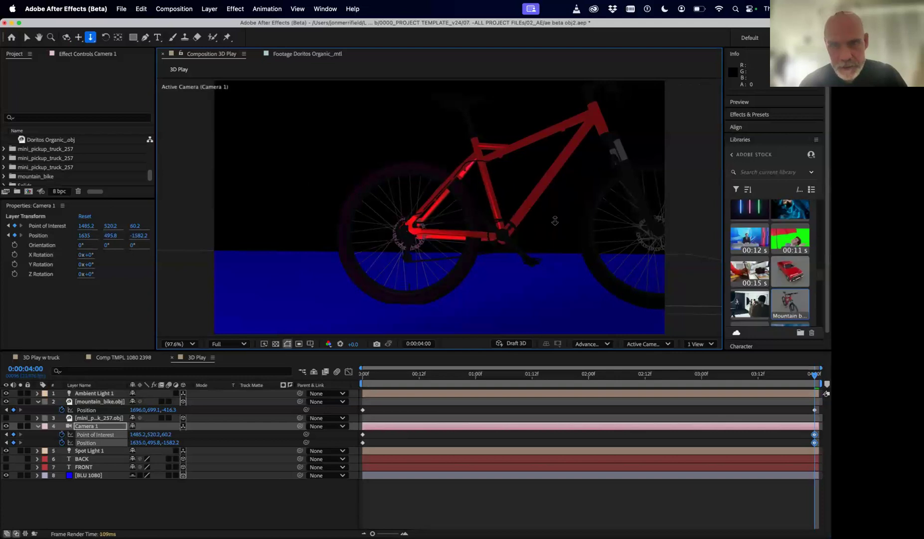
{"action": "left_click_drag", "start_coordinate": [555, 219], "coordinate": [568, 311]}
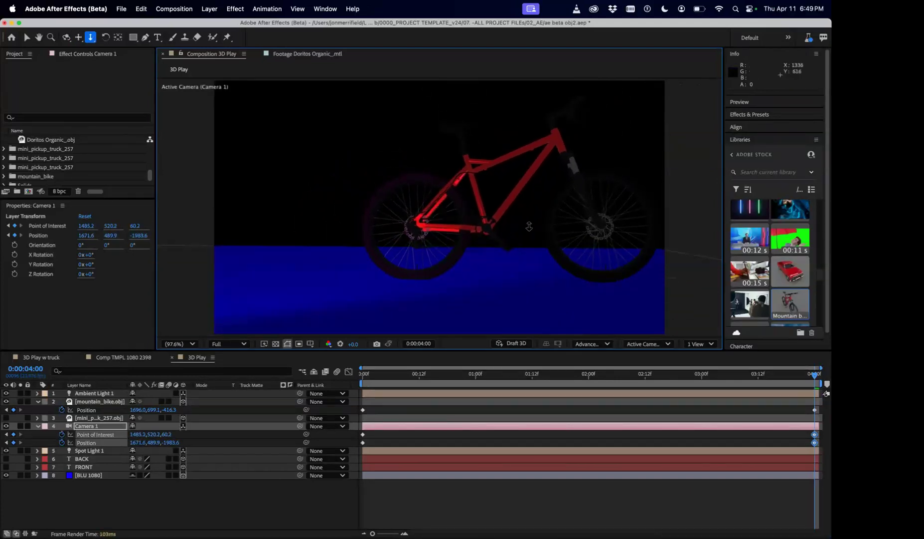
{"action": "key", "text": "c"}
{"action": "left_click_drag", "start_coordinate": [530, 226], "coordinate": [455, 352]}
Step: Collapse the layer properties and preview the camera sweeping around the moving bike
{"action": "left_click_drag", "start_coordinate": [413, 375], "coordinate": [688, 362]}
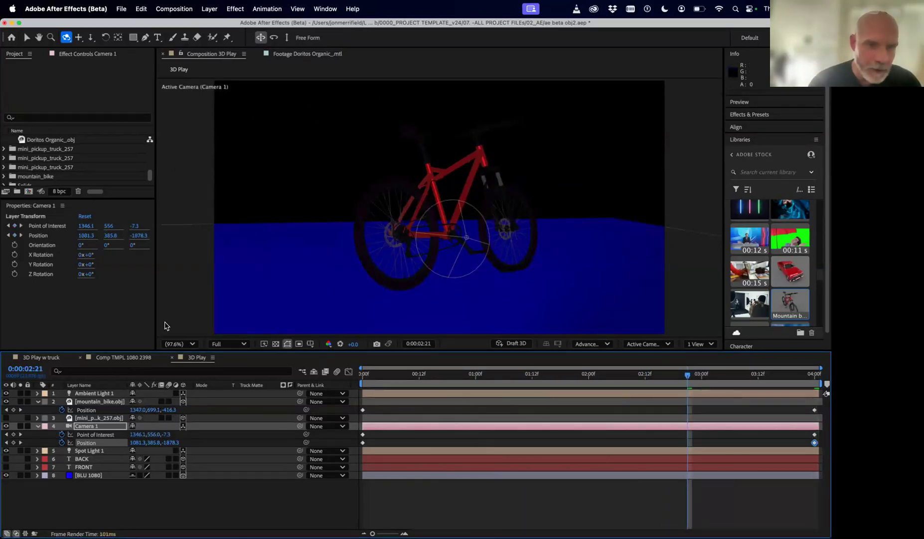
{"action": "left_click", "coordinate": [38, 402]}
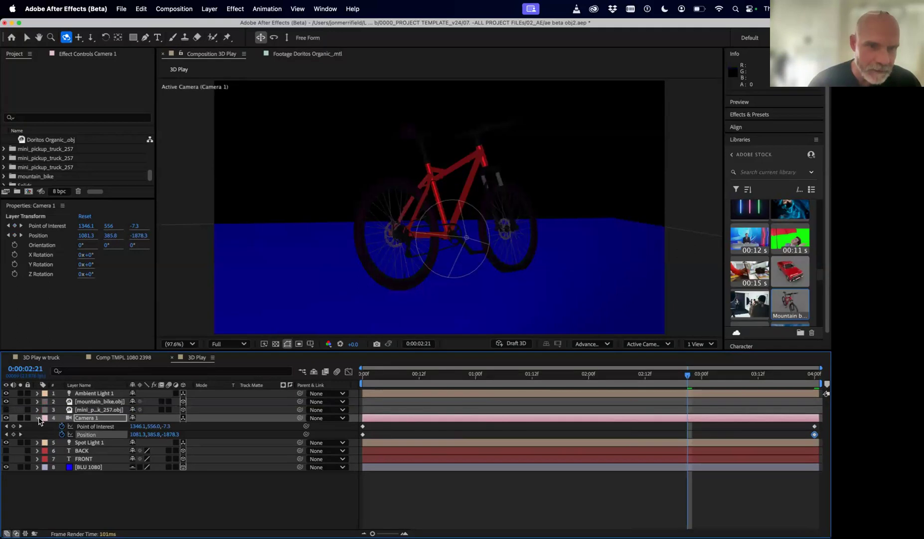
{"action": "left_click", "coordinate": [38, 418]}
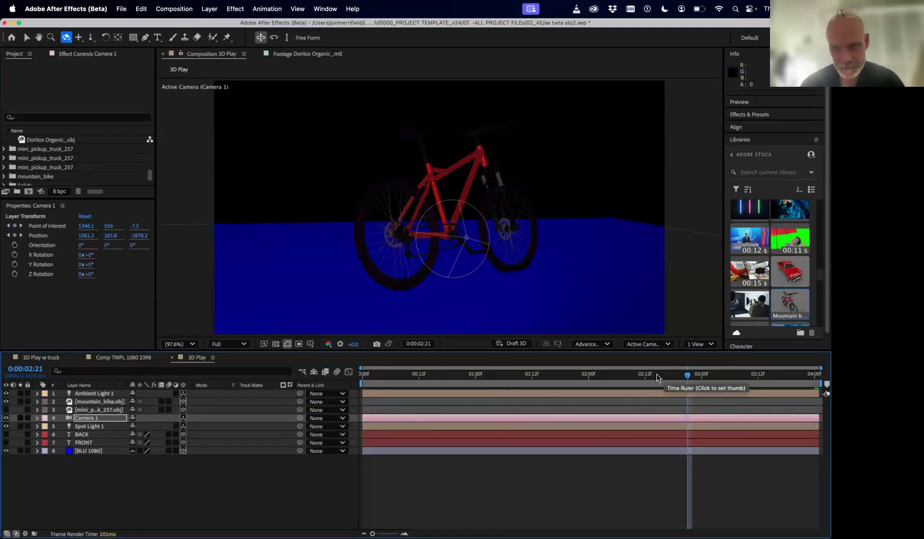
{"action": "key", "text": "space"}
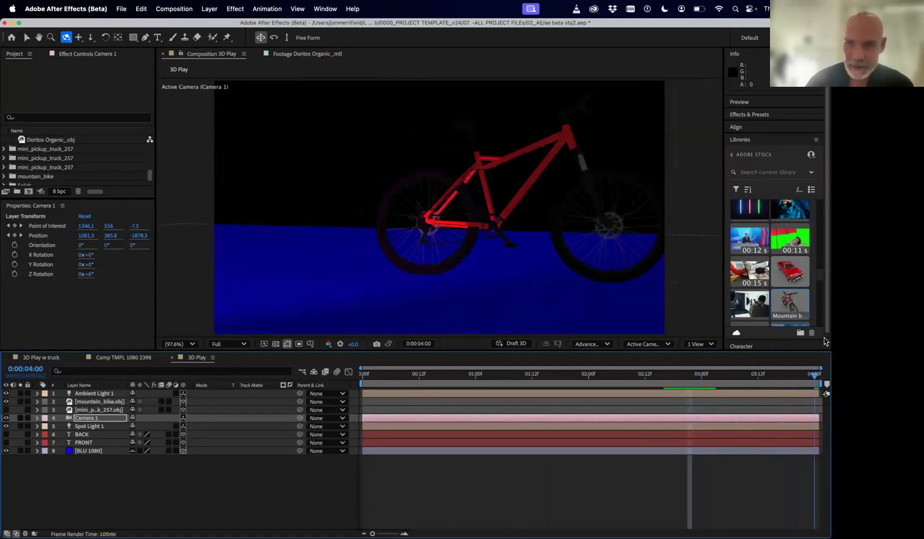
{"action": "left_click_drag", "start_coordinate": [761, 374], "coordinate": [422, 358]}
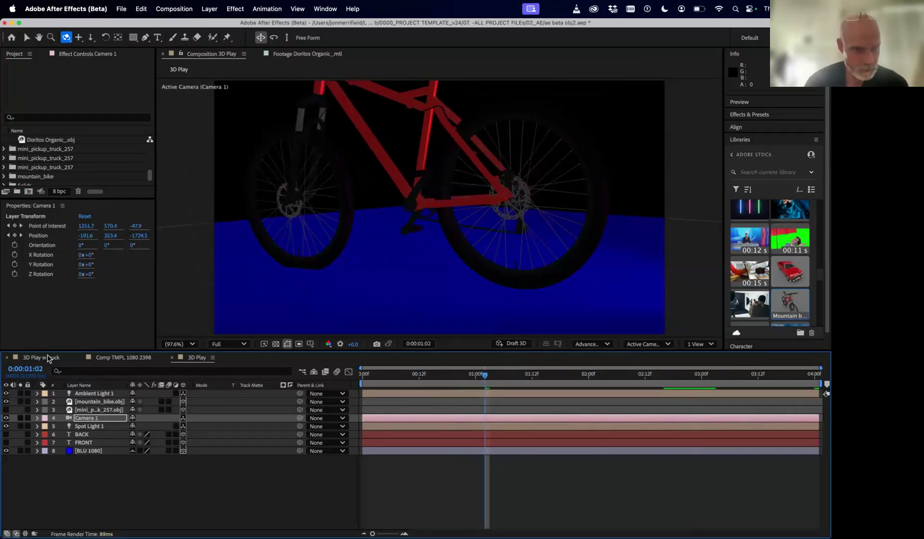
Step: Switch to 3D Play w truck, preview the truck's drive, and duplicate the truck layer
{"action": "left_click", "coordinate": [42, 357]}
{"action": "left_click_drag", "start_coordinate": [417, 378], "coordinate": [344, 379]}
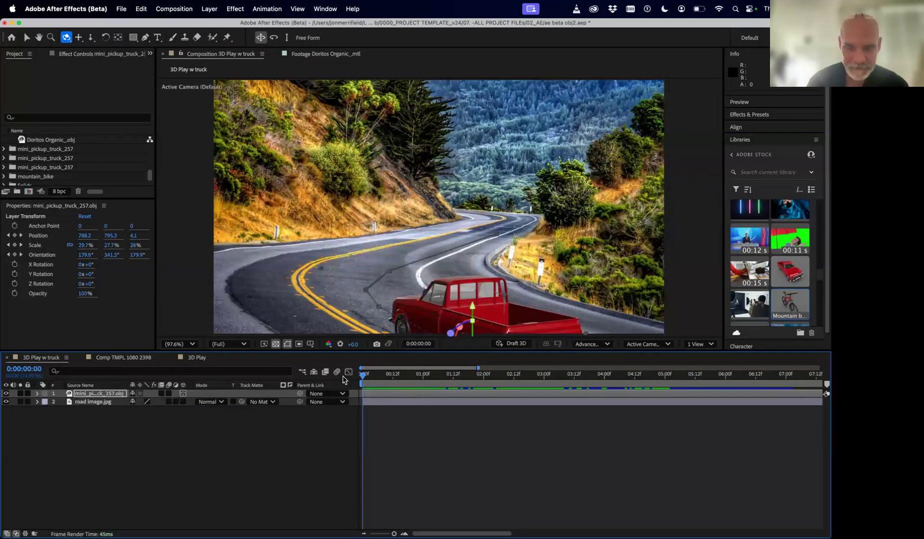
{"action": "key", "text": "space"}
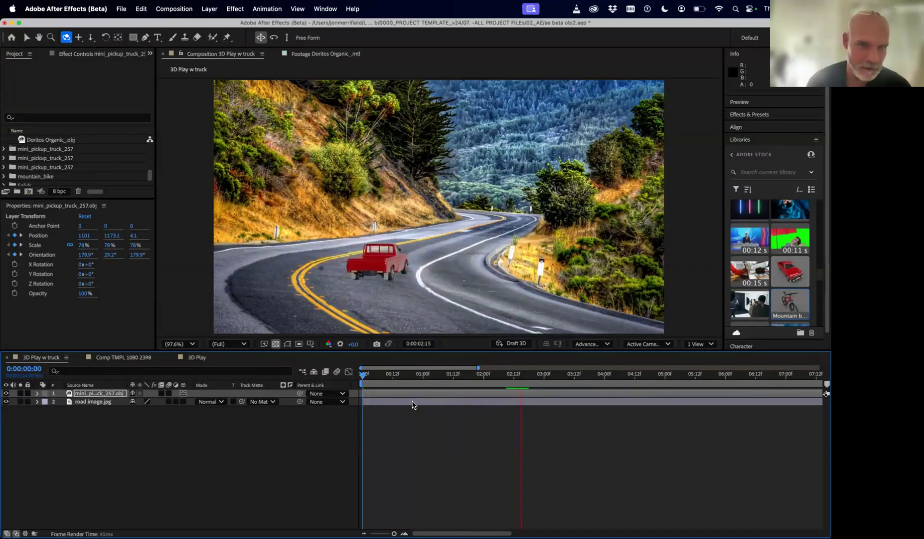
{"action": "key", "text": "space"}
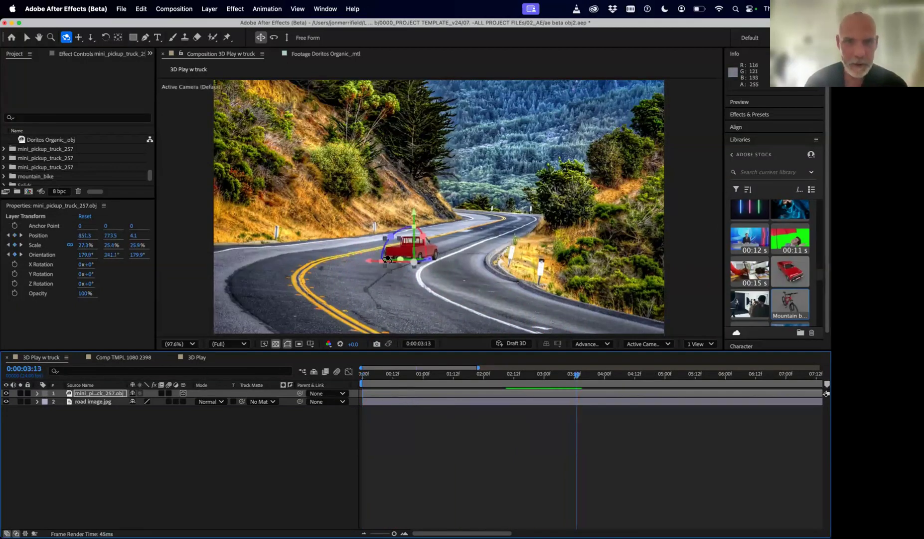
{"action": "key", "text": "super+d"}
{"action": "left_click", "coordinate": [109, 402]}
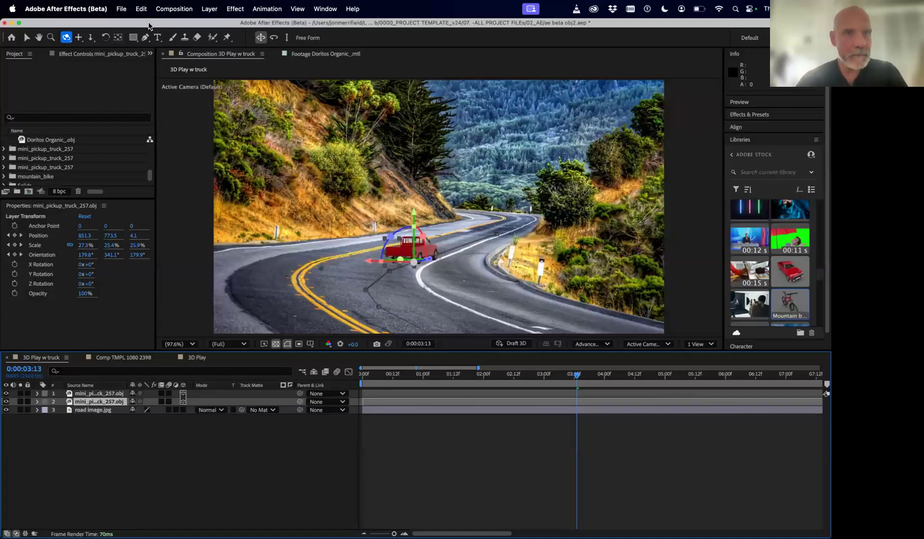
Step: Browse the Effect menu without applying any effect
{"action": "left_click", "coordinate": [232, 9]}
{"action": "left_click", "coordinate": [138, 450]}
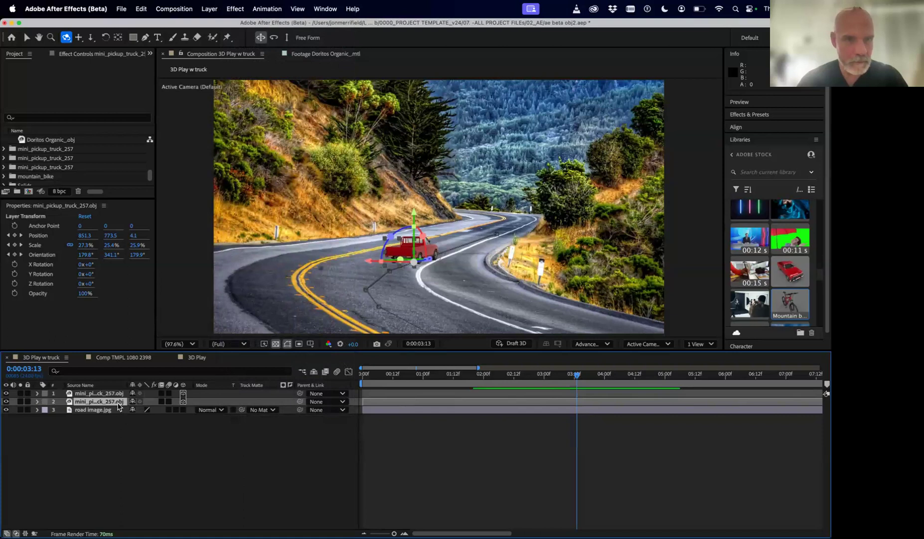
{"action": "left_click", "coordinate": [238, 9]}
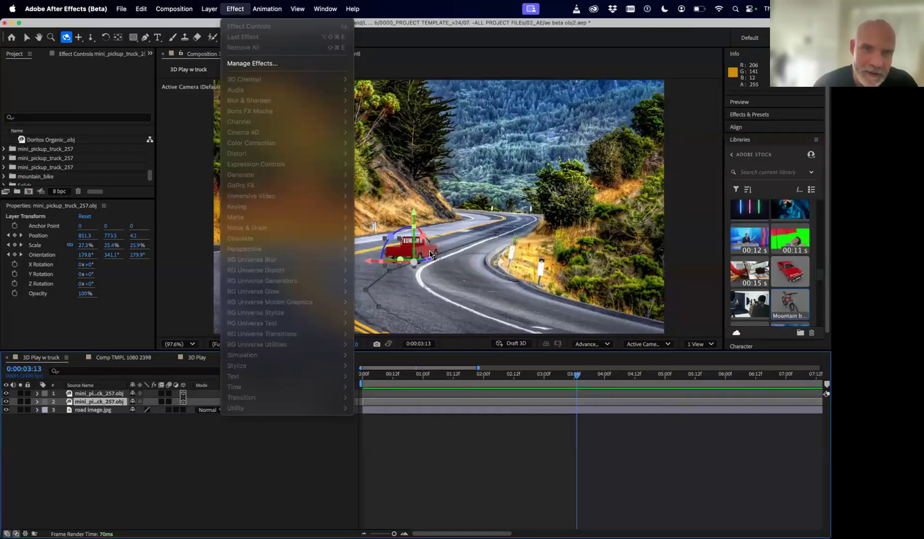
{"action": "left_click", "coordinate": [129, 499]}
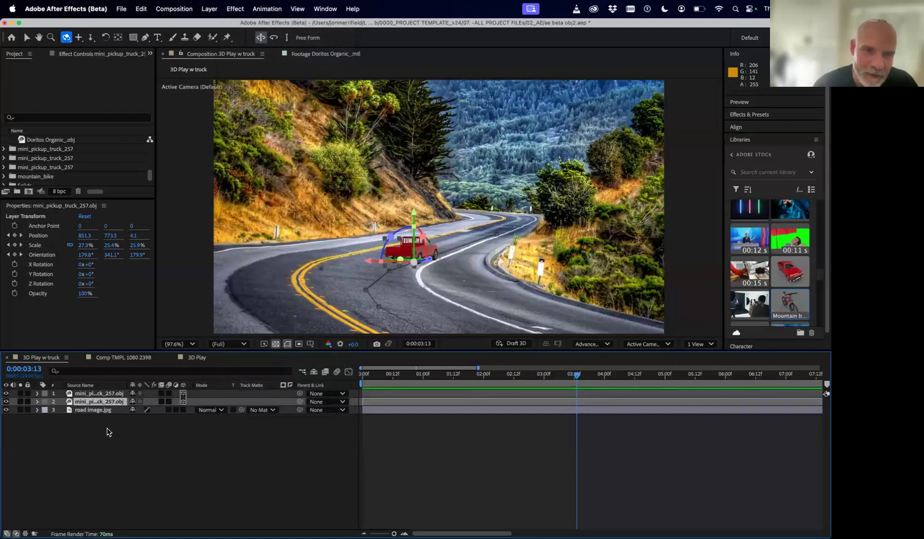
Step: Delete the duplicate mini_pickup_truck layer, leaving a single truck
{"action": "left_click", "coordinate": [6, 401]}
{"action": "left_click", "coordinate": [6, 401]}
{"action": "left_click", "coordinate": [7, 393]}
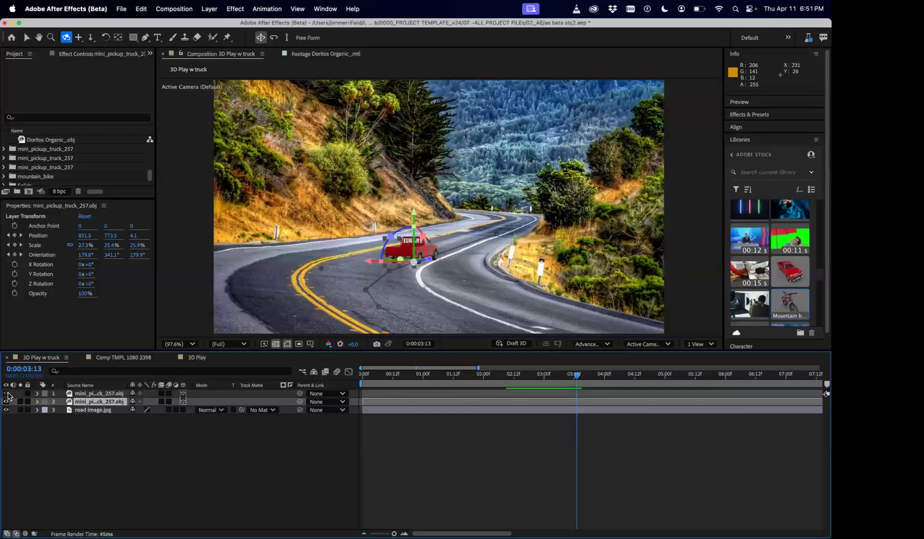
{"action": "key", "text": "Delete"}
{"action": "left_click", "coordinate": [109, 396]}
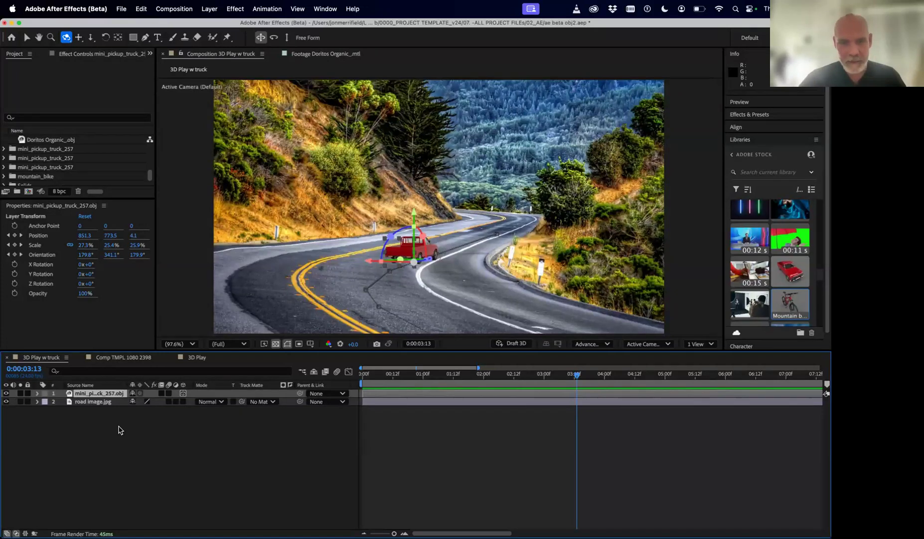
Step: Add a black solid and place it below the truck layer
{"action": "key", "text": "super+y"}
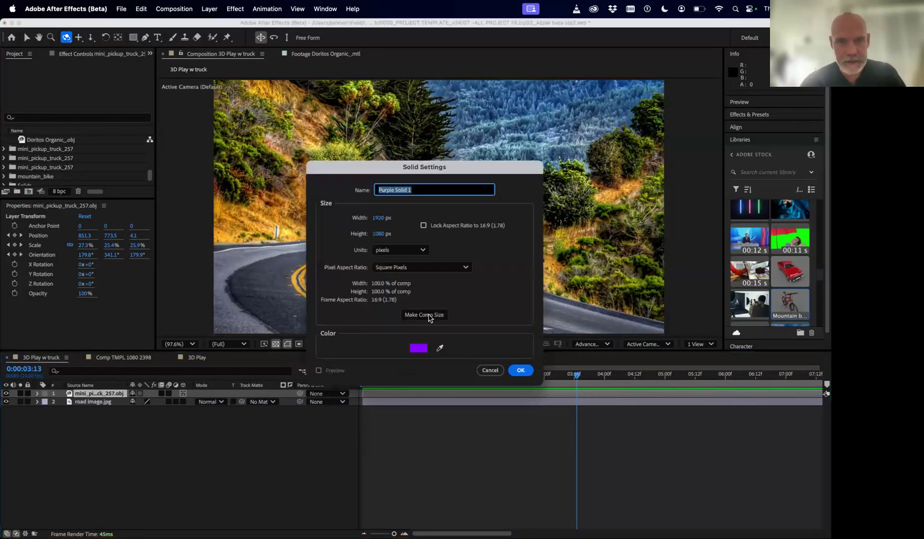
{"action": "left_click", "coordinate": [422, 346]}
{"action": "left_click_drag", "start_coordinate": [423, 303], "coordinate": [277, 355]}
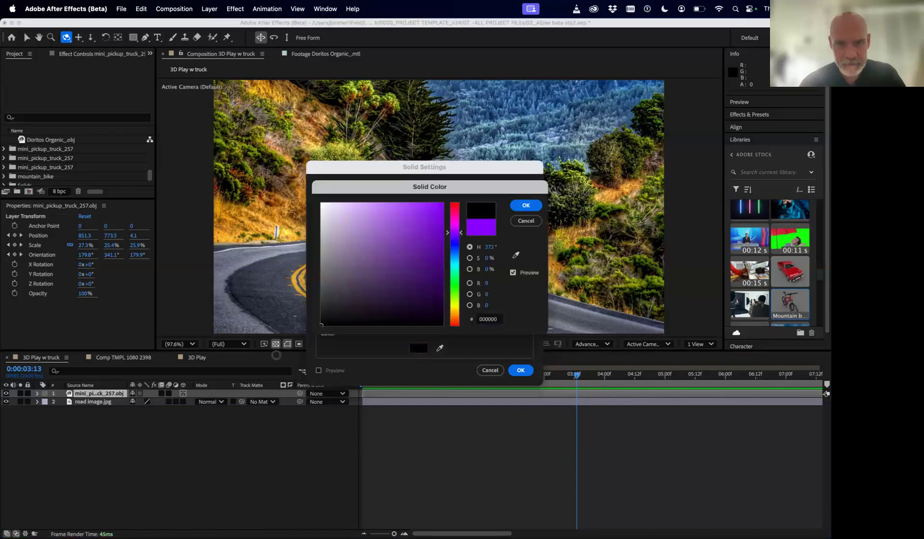
{"action": "left_click", "coordinate": [536, 204]}
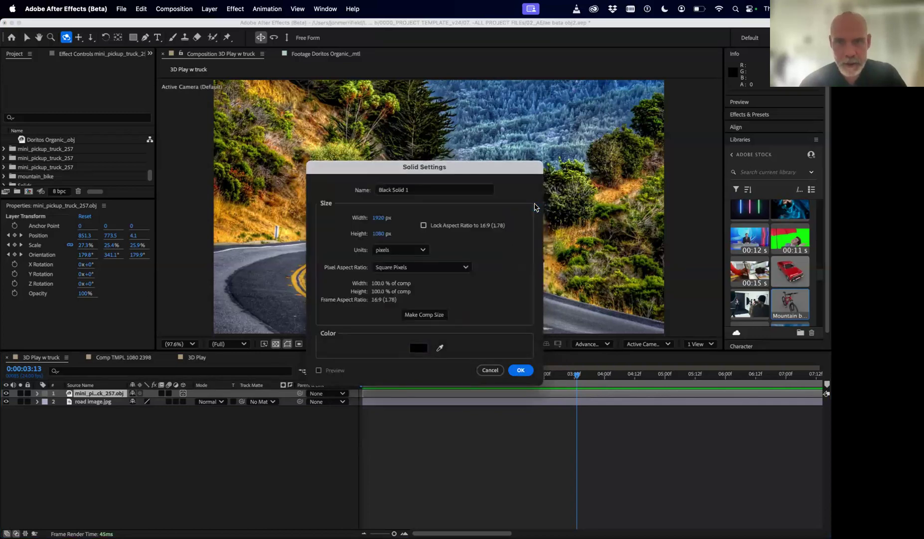
{"action": "left_click", "coordinate": [522, 372]}
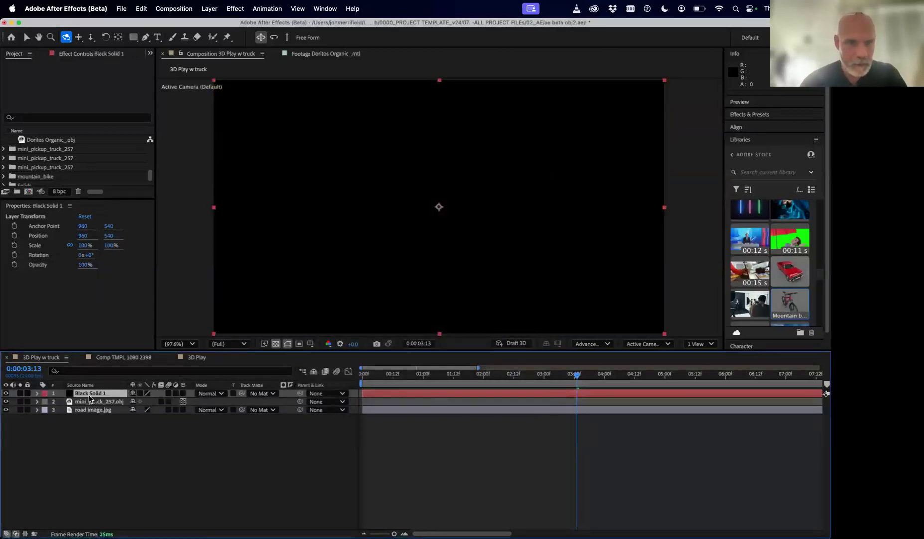
{"action": "left_click_drag", "start_coordinate": [91, 410], "coordinate": [83, 403]}
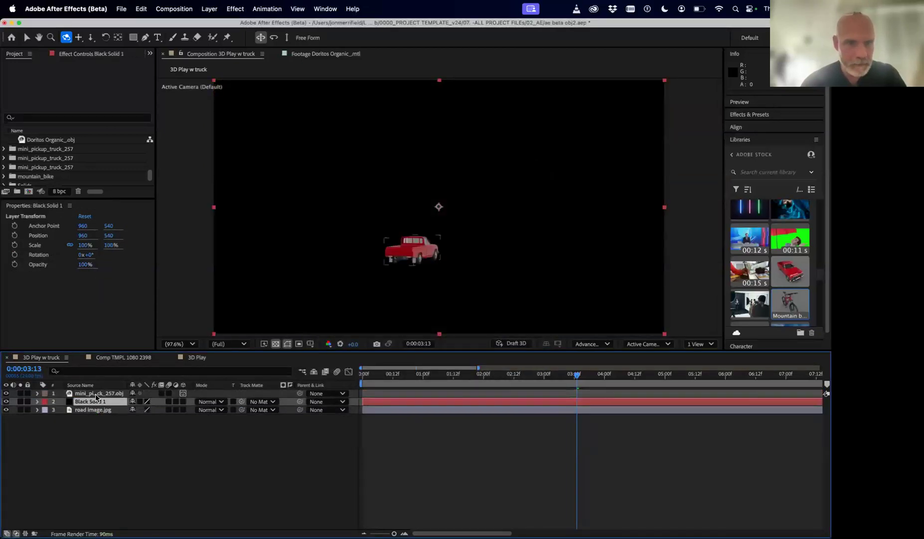
Step: Duplicate the truck and pre-compose the copy with the black solid into Pre-comp 1
{"action": "left_click", "coordinate": [95, 394]}
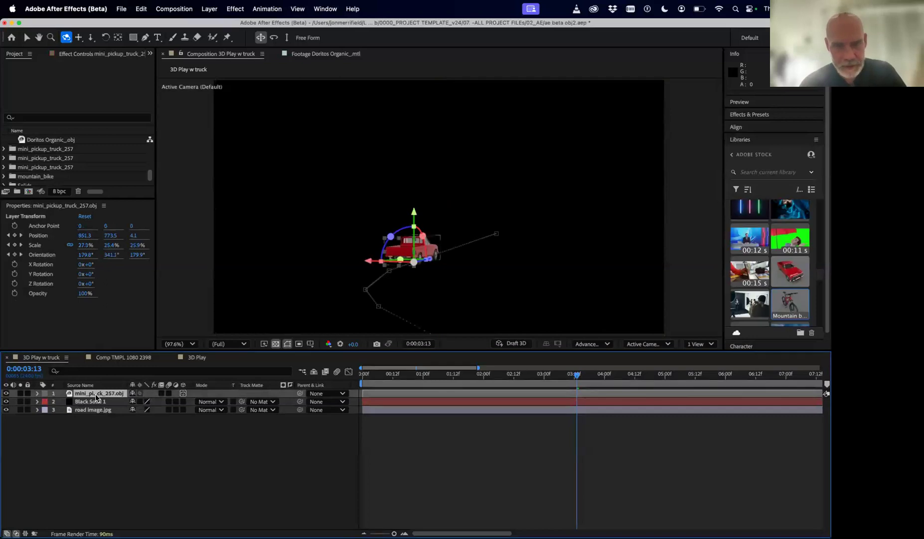
{"action": "key", "text": "super+d"}
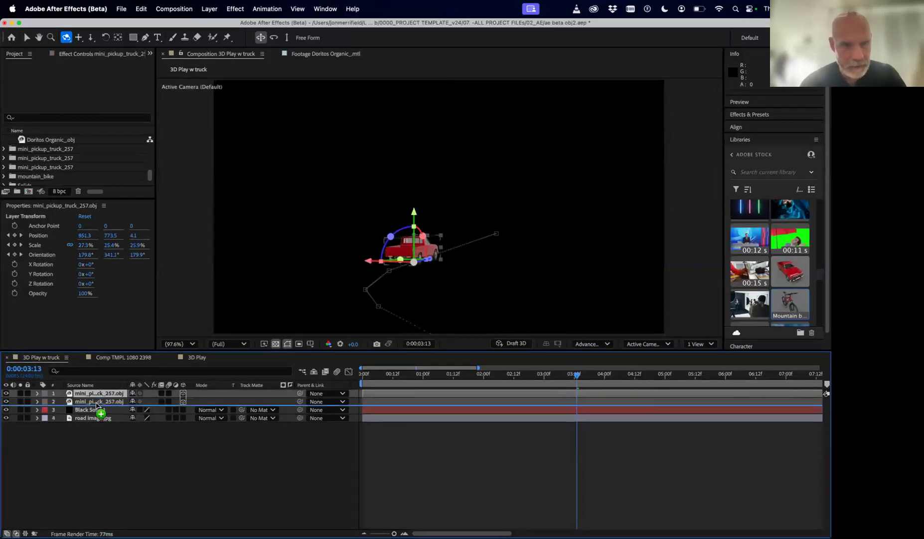
{"action": "left_click_drag", "start_coordinate": [97, 405], "coordinate": [94, 410]}
{"action": "left_click", "coordinate": [93, 410], "text": "shift"}
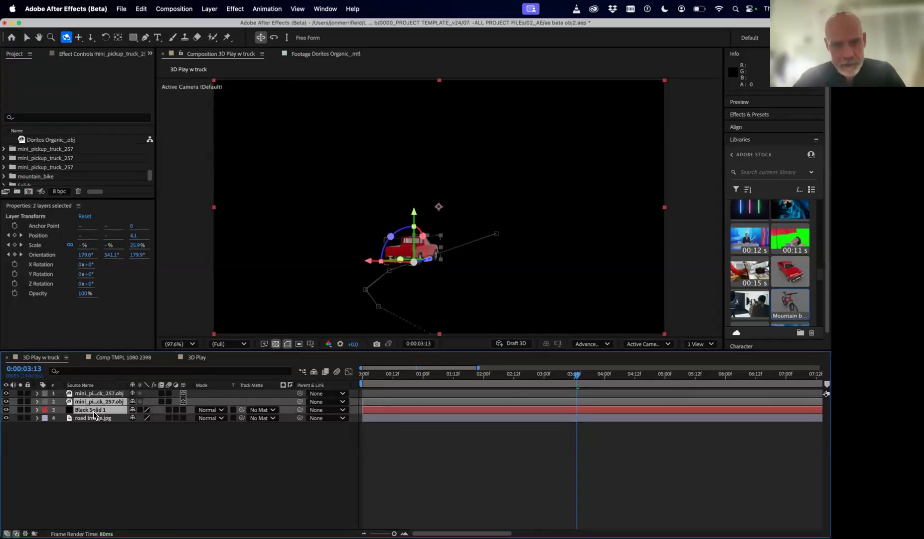
{"action": "key", "text": "super+shift+c"}
{"action": "left_click", "coordinate": [497, 354]}
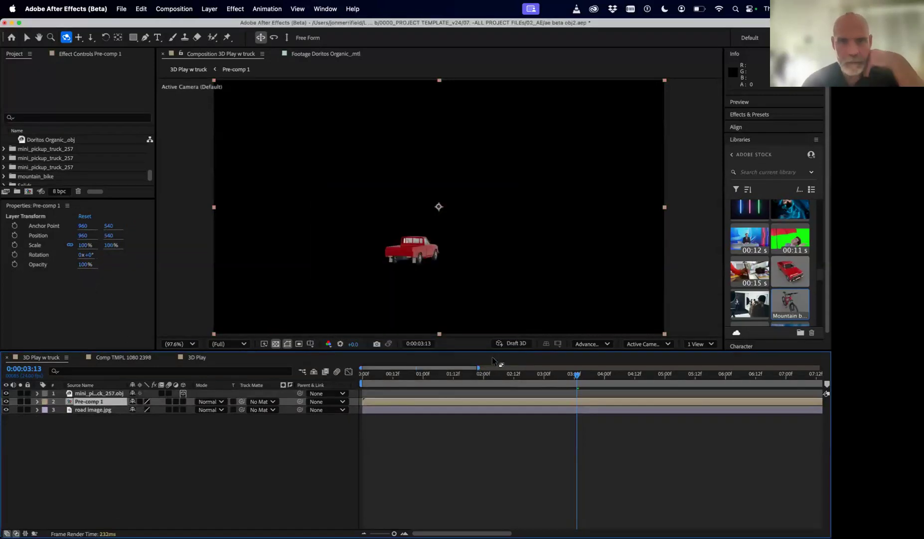
Step: Inside Pre-comp 1, set Black Solid 1's Track Matte to the truck and return to 3D Play w truck
{"action": "double_click", "coordinate": [68, 403]}
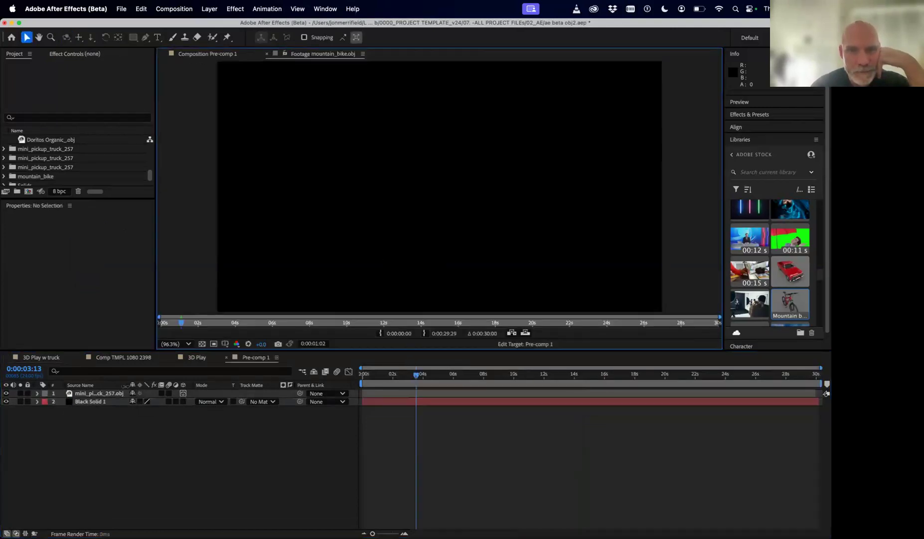
{"action": "left_click", "coordinate": [103, 402]}
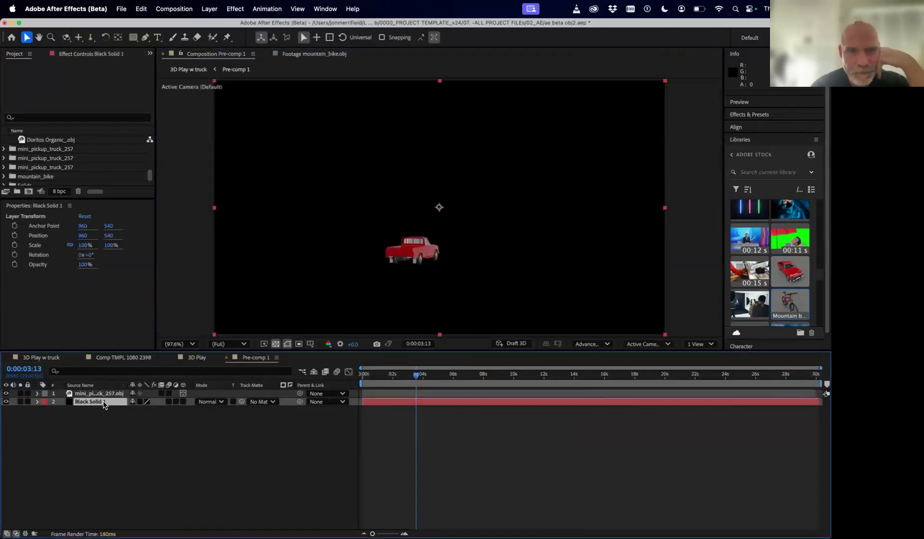
{"action": "left_click", "coordinate": [271, 402]}
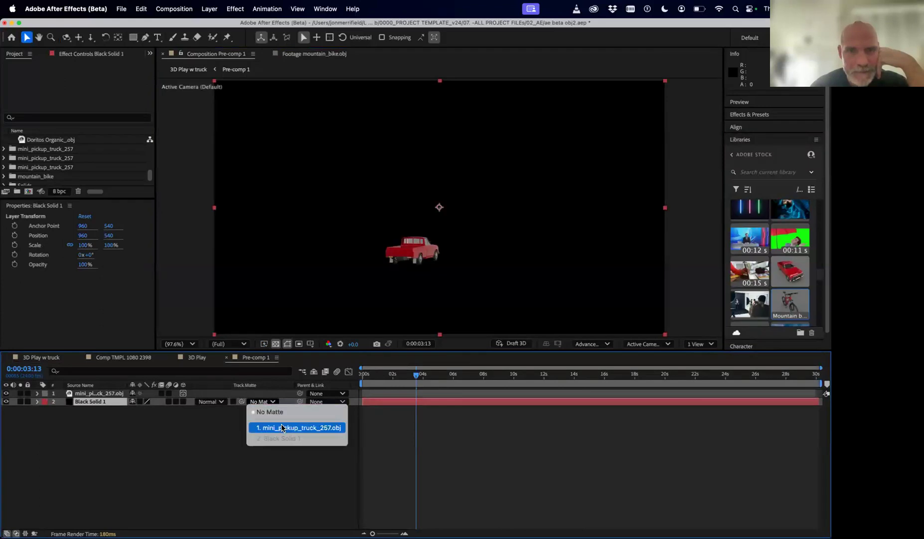
{"action": "left_click", "coordinate": [281, 427]}
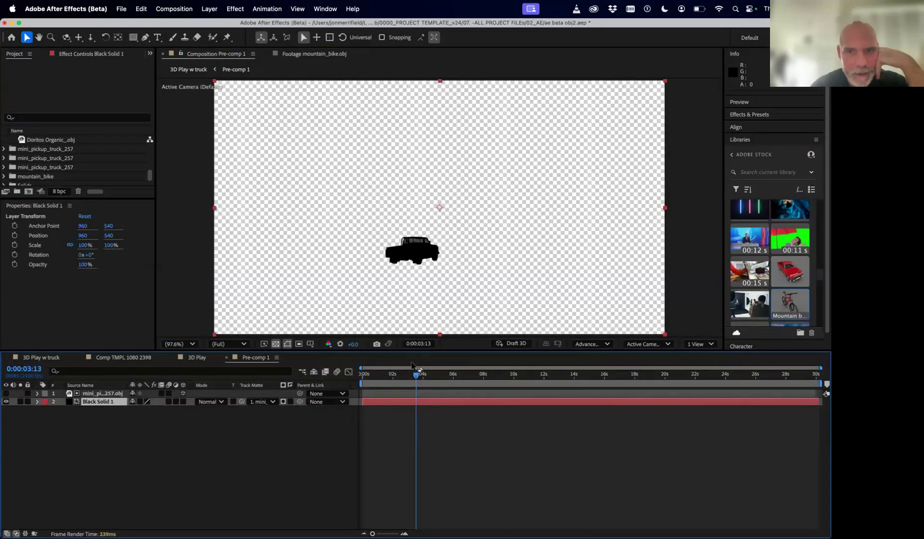
{"action": "left_click_drag", "start_coordinate": [416, 373], "coordinate": [658, 374]}
{"action": "left_click", "coordinate": [55, 439]}
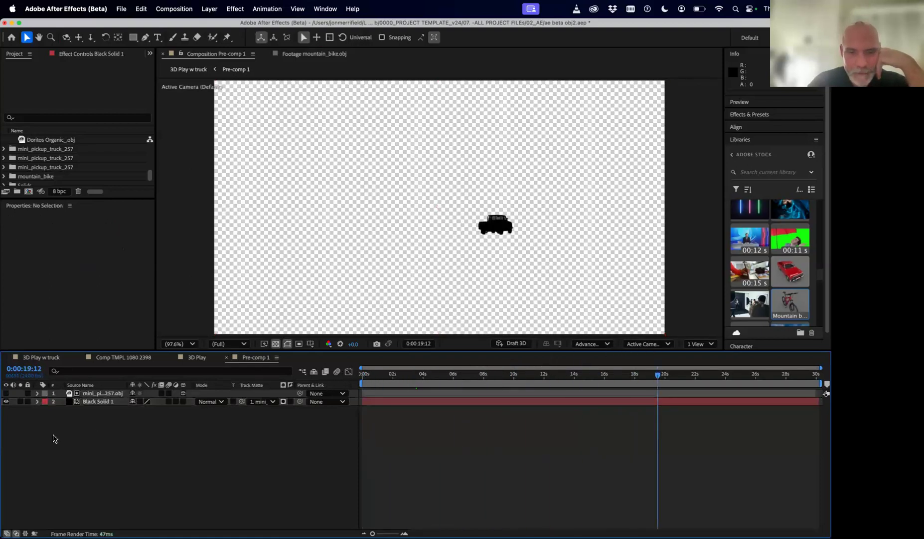
{"action": "key", "text": "Tab"}
{"action": "left_click", "coordinate": [55, 436]}
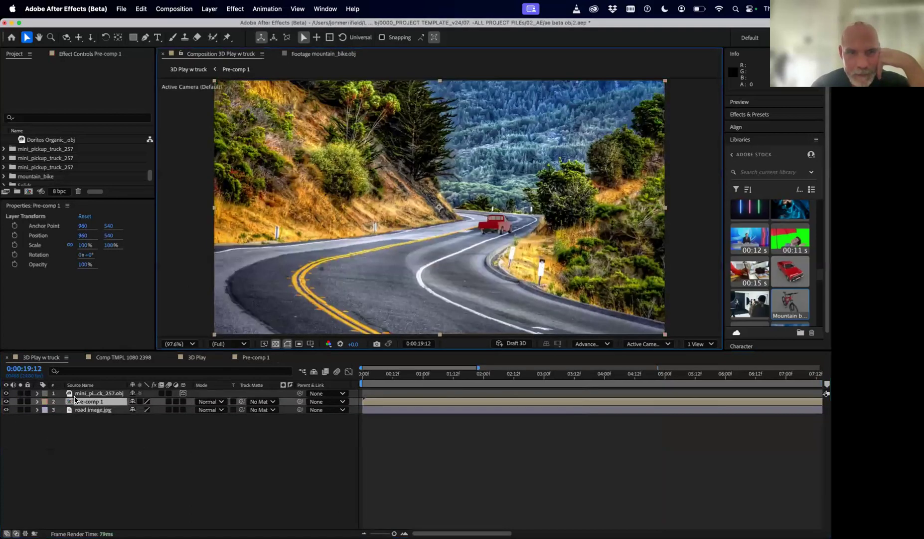
Step: Solo the road image, Pre-comp 1 and truck layers in turn to inspect each
{"action": "left_click", "coordinate": [20, 410]}
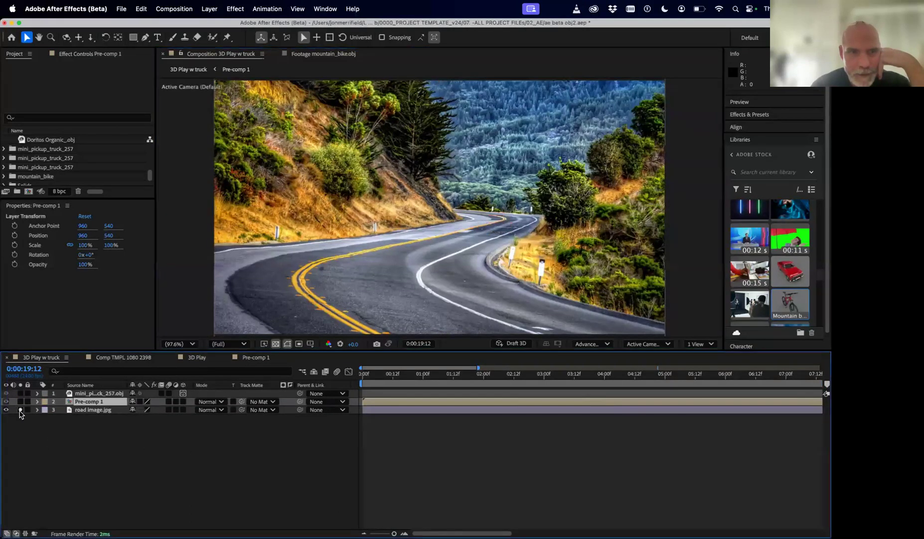
{"action": "left_click", "coordinate": [20, 409]}
{"action": "left_click", "coordinate": [20, 401]}
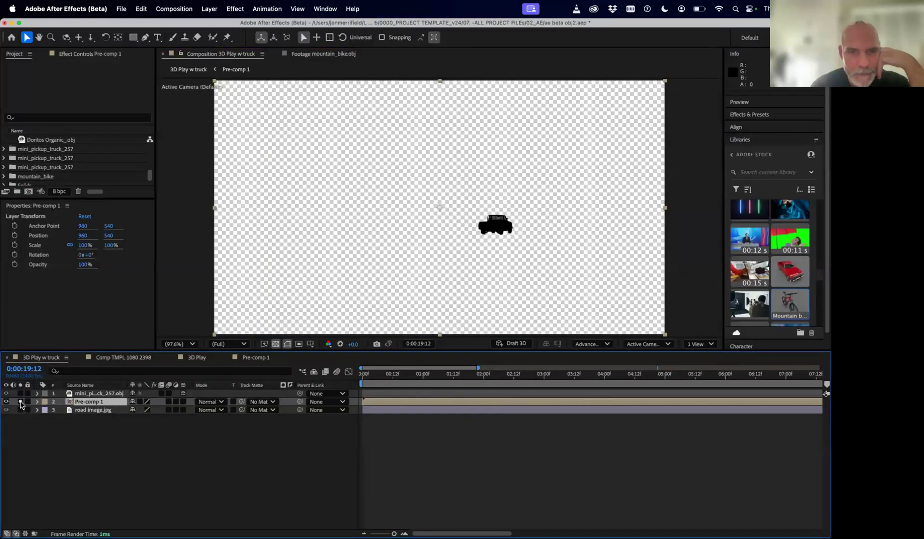
{"action": "left_click", "coordinate": [21, 402]}
{"action": "left_click", "coordinate": [20, 393]}
{"action": "left_click", "coordinate": [20, 393]}
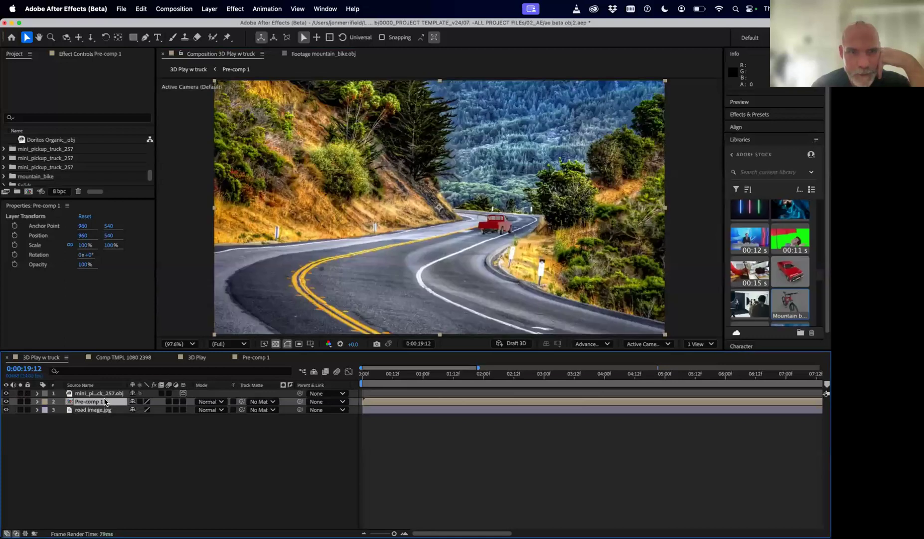
Step: Rename the Pre-comp 1 layer to SHADOW
{"action": "left_click", "coordinate": [427, 375]}
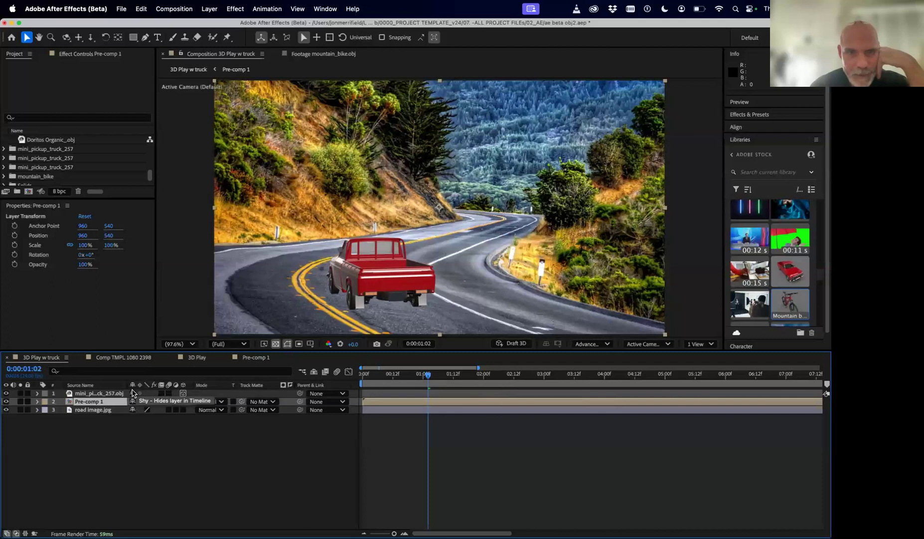
{"action": "key", "text": "Return"}
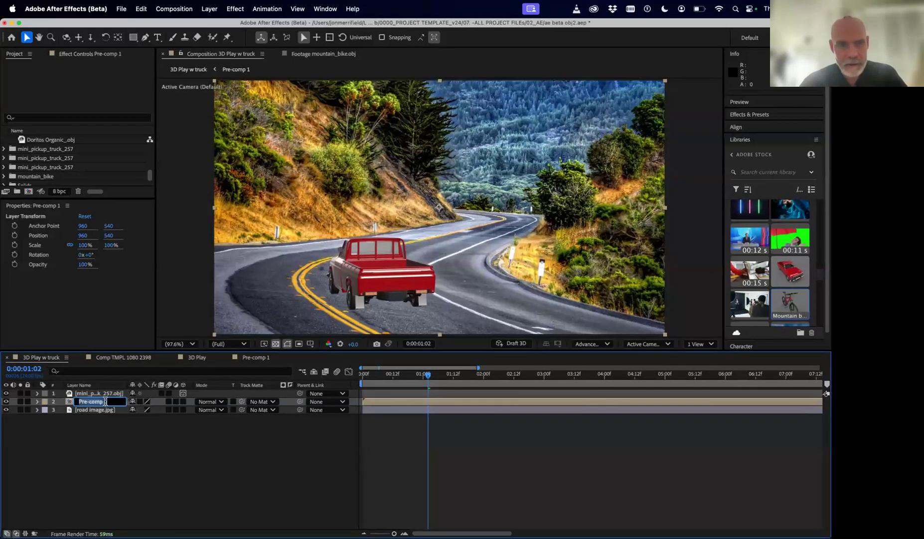
{"action": "type", "text": "SH"}
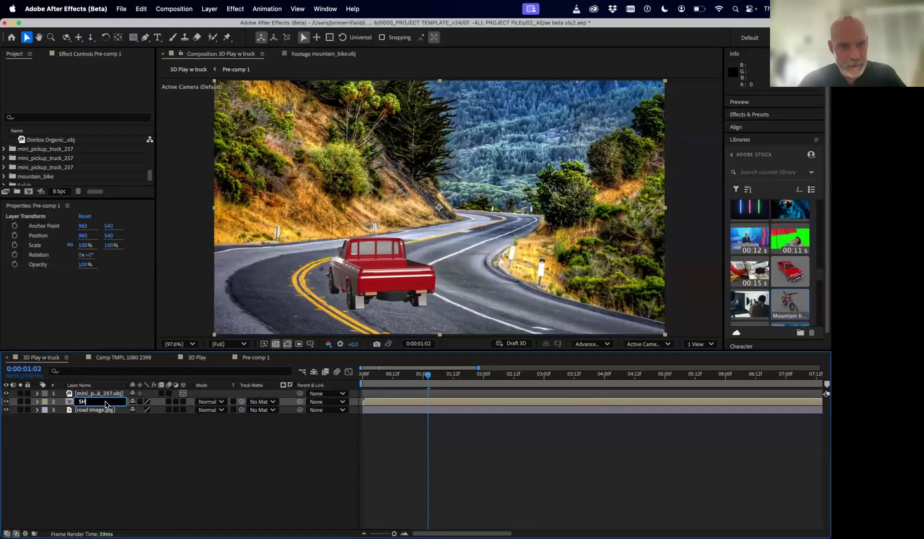
{"action": "type", "text": "WOWO"}
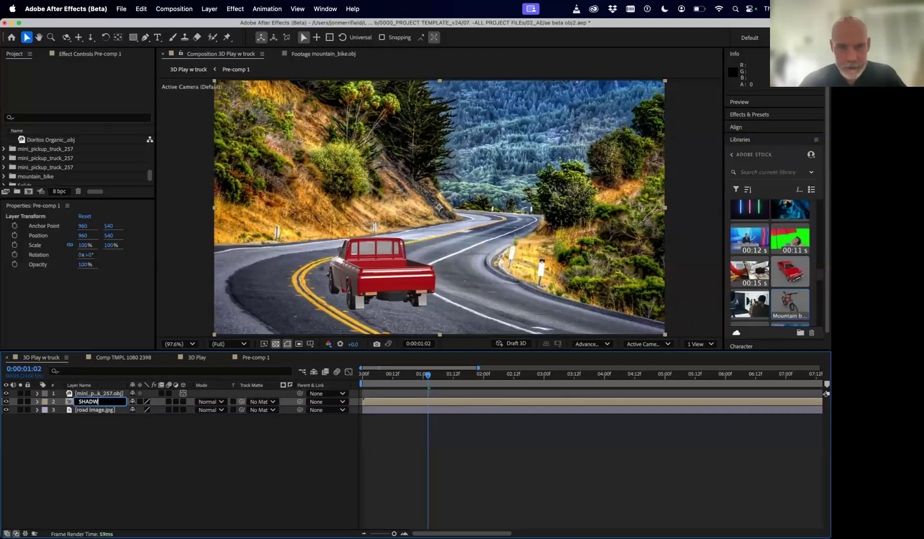
{"action": "left_click", "coordinate": [94, 432]}
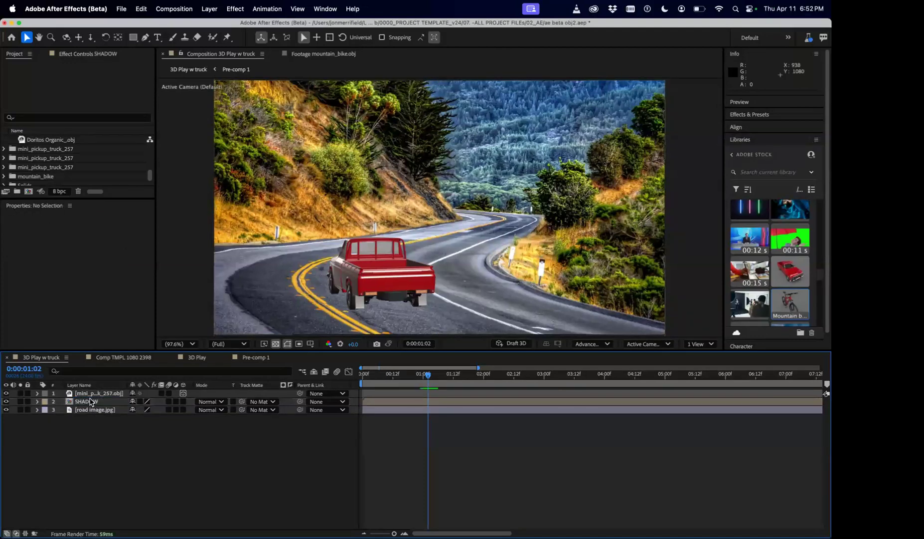
Step: Nudge the SHADOW layer to Position 980, 554 with the arrow keys
{"action": "left_click", "coordinate": [92, 402]}
{"action": "key", "text": "Down"}
{"action": "key", "text": "Down"}
{"action": "key", "text": "Down"}
{"action": "key", "text": "Down"}
{"action": "key", "text": "Down"}
{"action": "key", "text": "Down"}
{"action": "key", "text": "Down"}
{"action": "key", "text": "Down"}
{"action": "key", "text": "Down"}
{"action": "key", "text": "Down"}
{"action": "key", "text": "Down"}
{"action": "key", "text": "Down"}
{"action": "key", "text": "Down"}
{"action": "key", "text": "Down"}
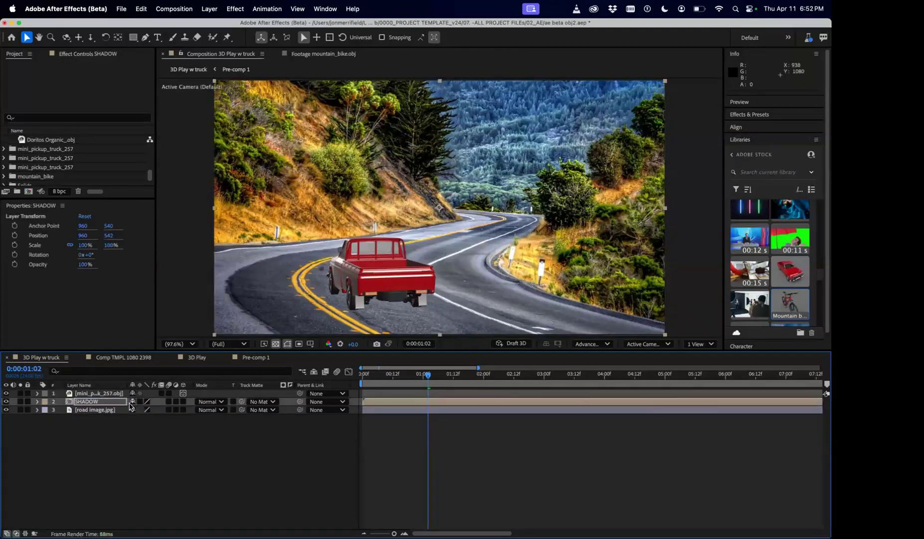
{"action": "key", "text": "shift+Right"}
{"action": "key", "text": "shift+Right"}
{"action": "key", "text": "shift+Right"}
{"action": "key", "text": "shift+Right"}
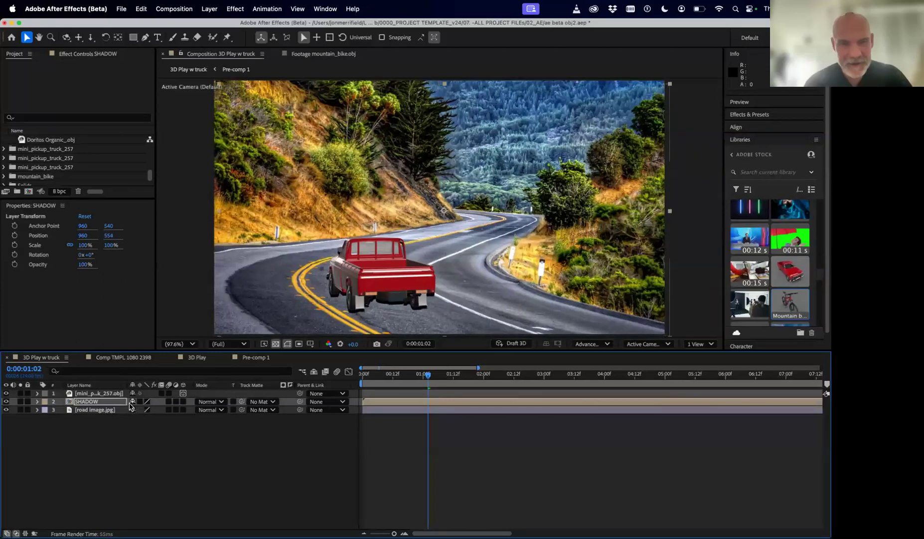
{"action": "key", "text": "shift+Left"}
{"action": "key", "text": "shift+Left"}
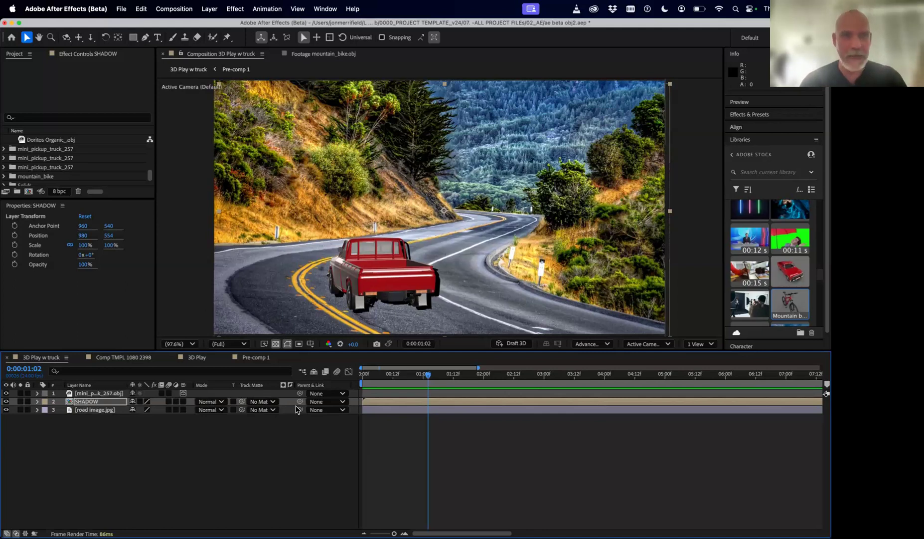
Step: Rename the truck model layer to TRUCK
{"action": "left_click", "coordinate": [105, 394]}
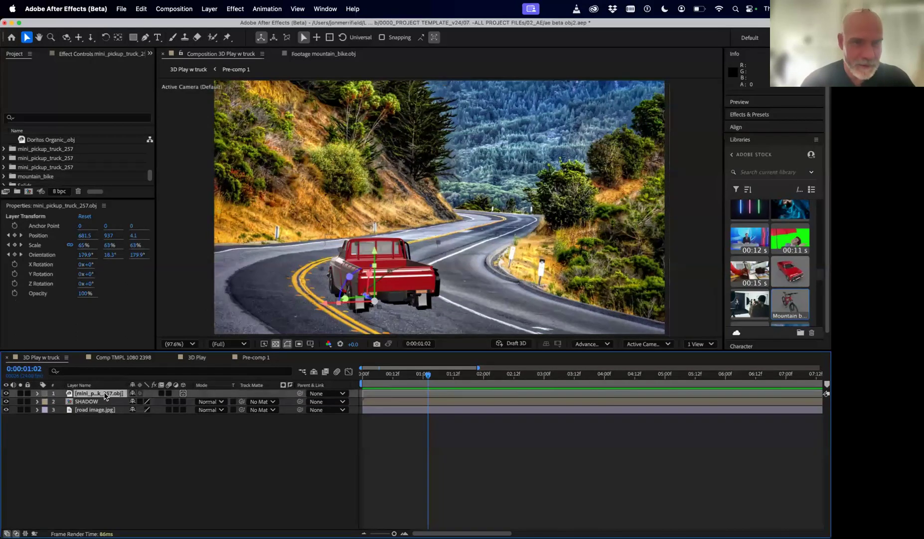
{"action": "key", "text": "Return"}
{"action": "type", "text": "TRU"}
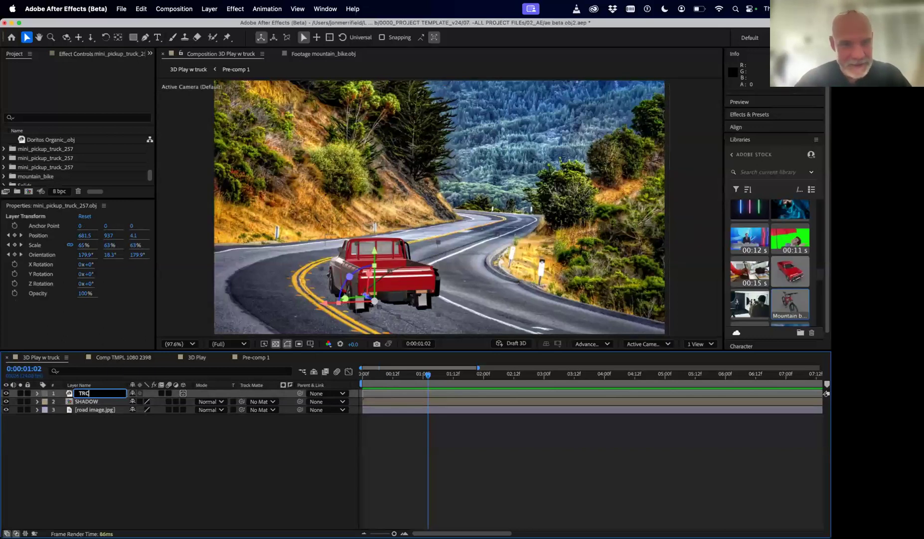
{"action": "left_click", "coordinate": [111, 428]}
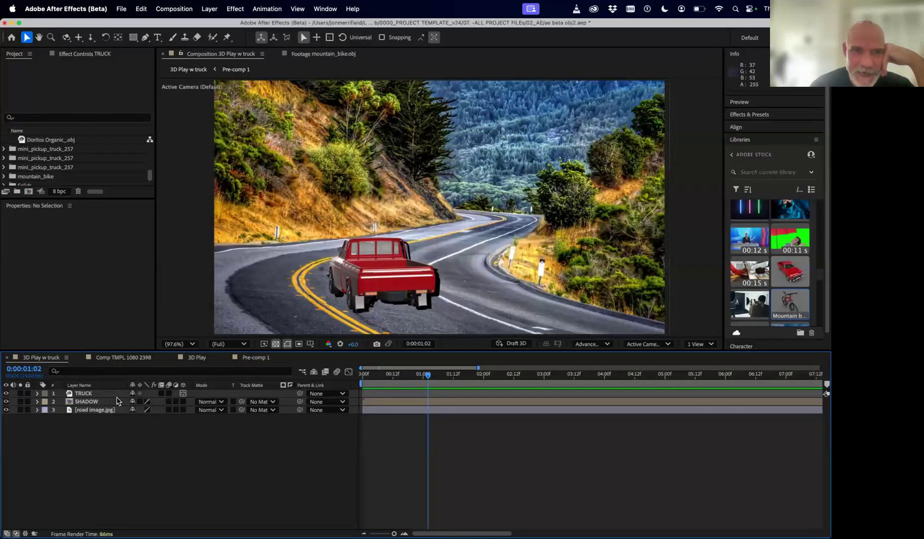
Step: Apply Gaussian Blur to the SHADOW layer with Blurriness 14
{"action": "left_click", "coordinate": [99, 402]}
{"action": "left_click", "coordinate": [38, 401]}
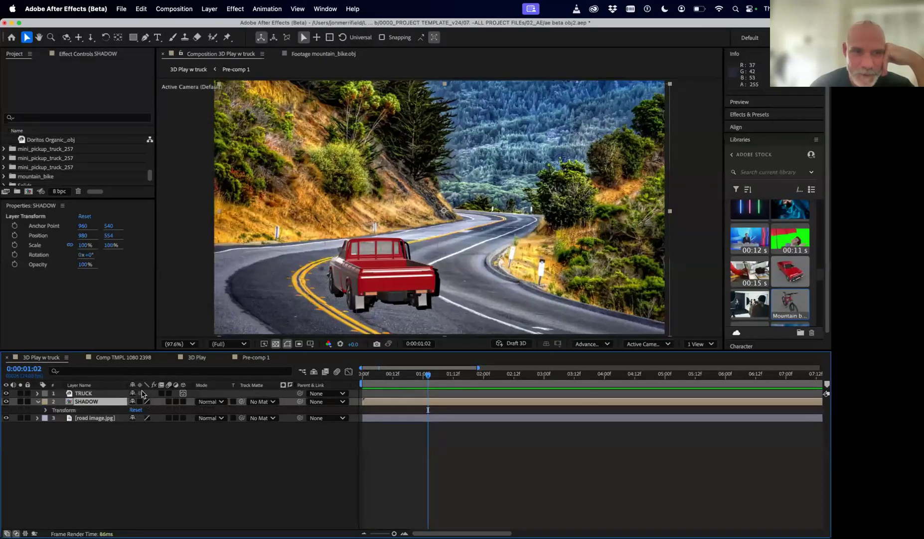
{"action": "key", "text": "super+space"}
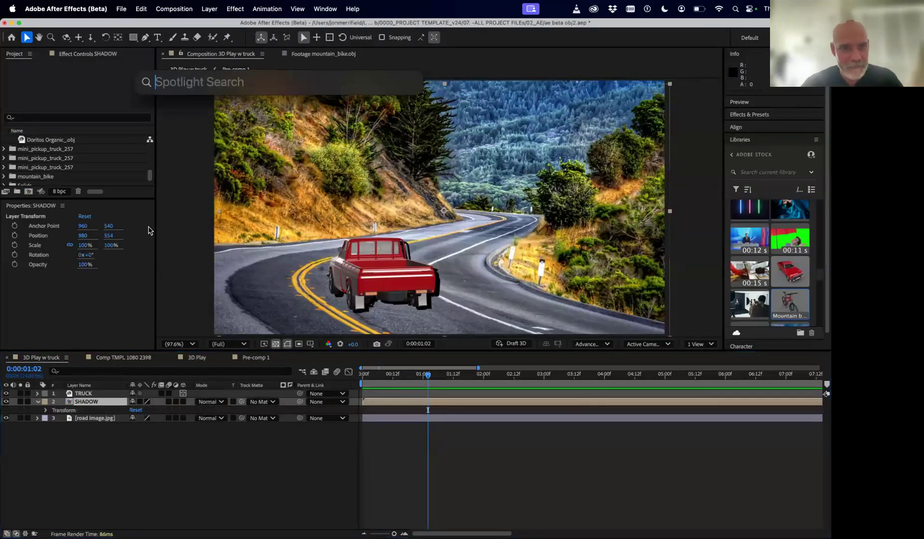
{"action": "left_click", "coordinate": [118, 457]}
{"action": "left_click", "coordinate": [93, 402]}
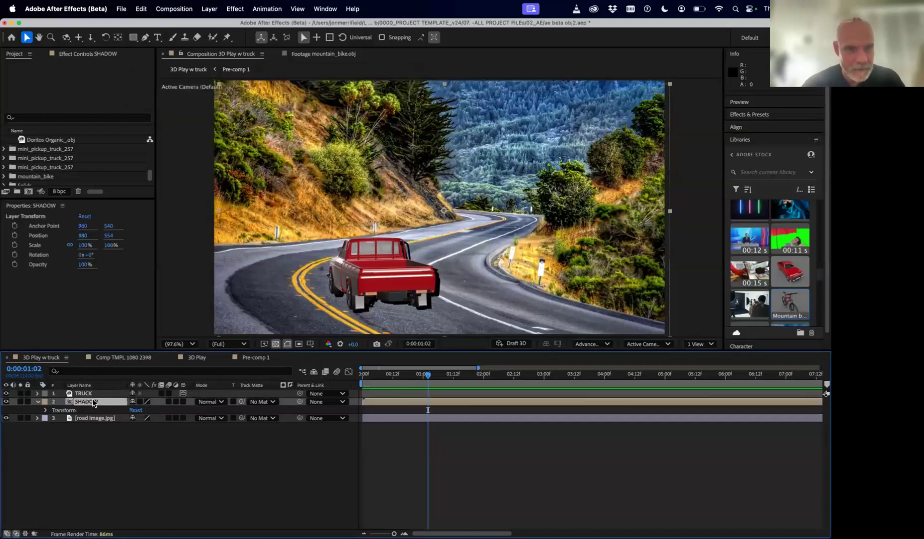
{"action": "left_click", "coordinate": [212, 9]}
{"action": "mouse_move", "coordinate": [235, 9]}
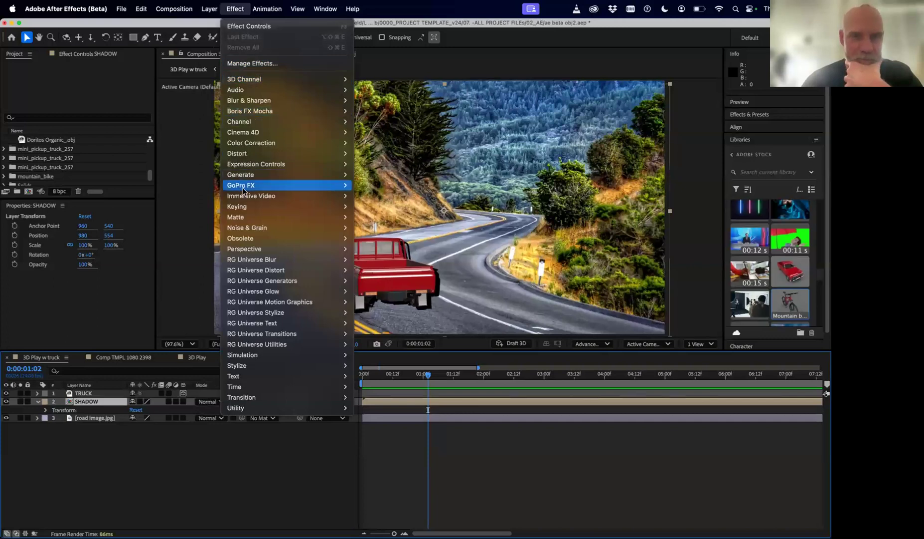
{"action": "mouse_move", "coordinate": [246, 228]}
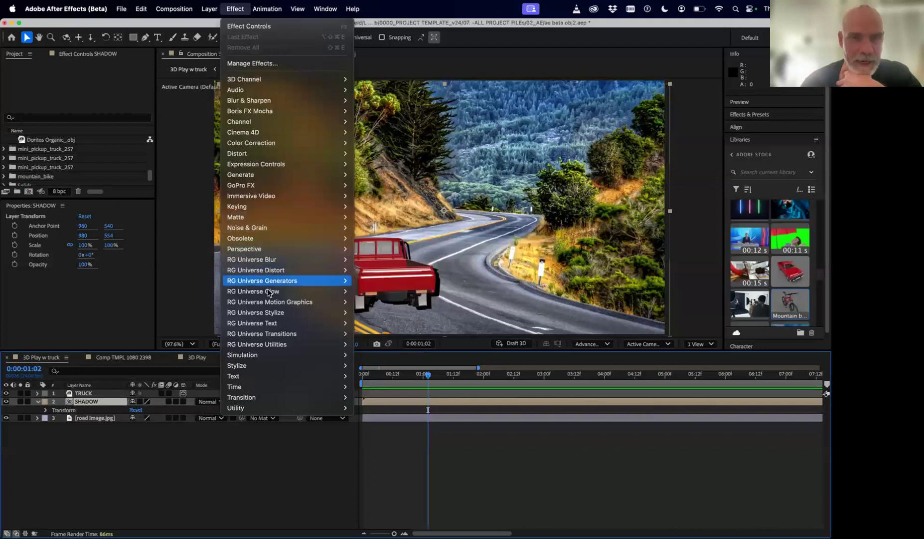
{"action": "mouse_move", "coordinate": [260, 375]}
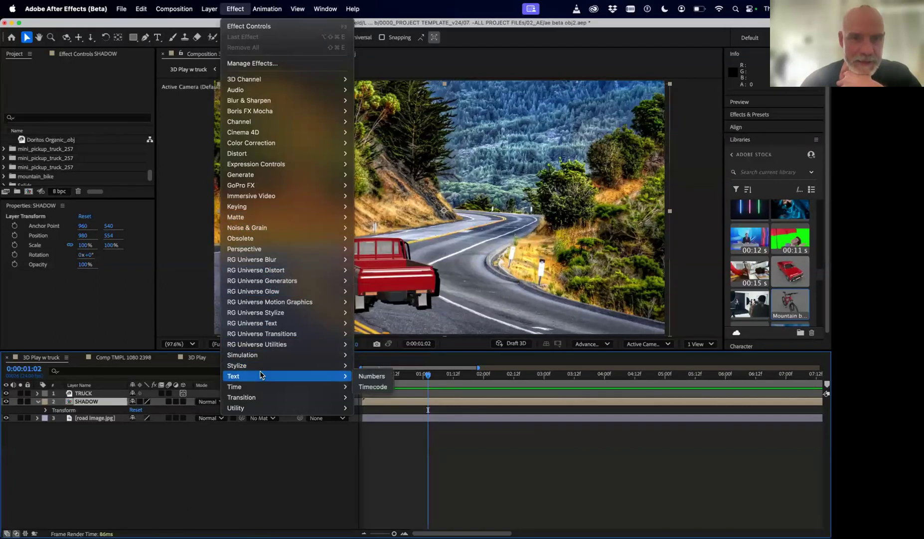
{"action": "mouse_move", "coordinate": [277, 105]}
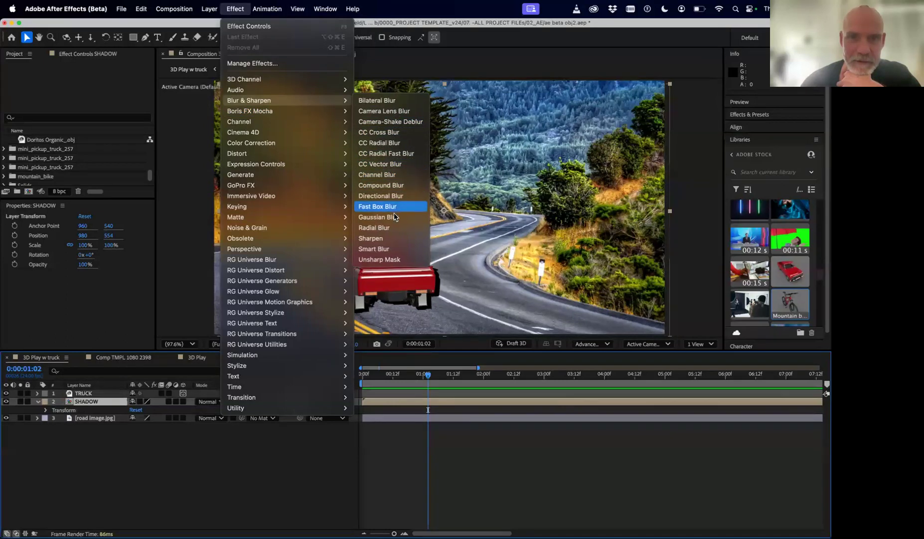
{"action": "left_click", "coordinate": [379, 216]}
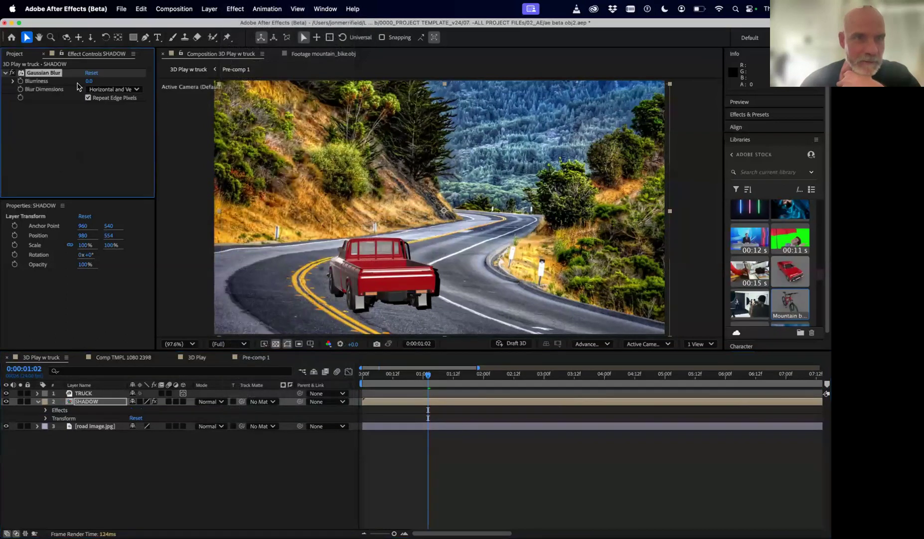
{"action": "left_click_drag", "start_coordinate": [90, 81], "coordinate": [152, 84]}
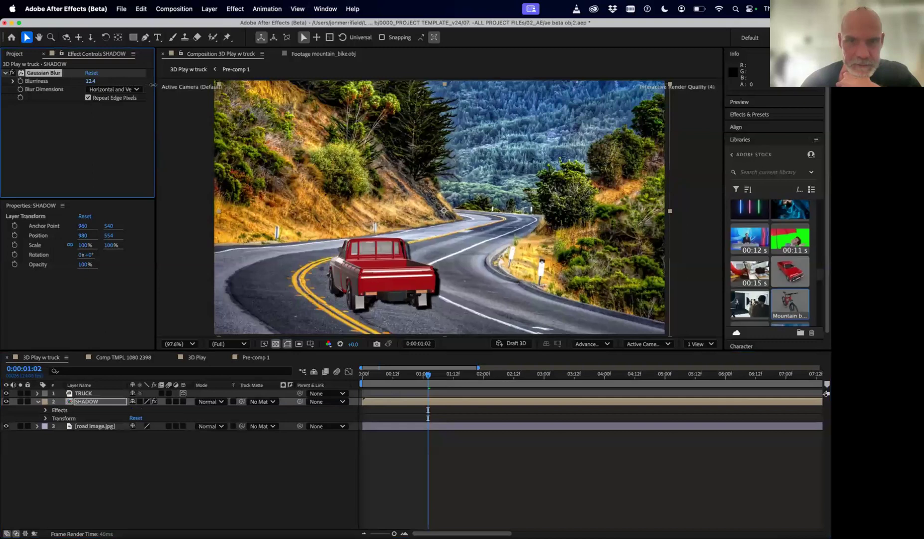
Step: Lower the SHADOW layer's Opacity to 35%
{"action": "left_click", "coordinate": [87, 404]}
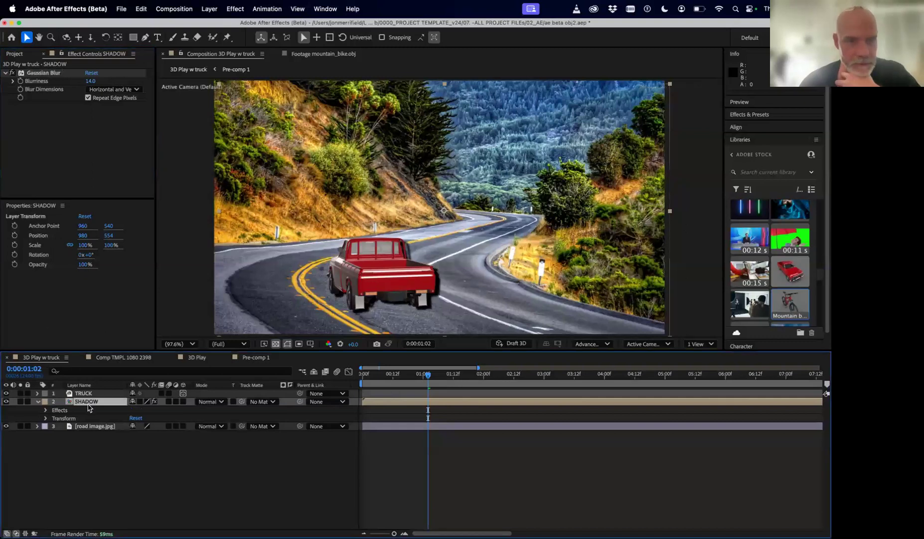
{"action": "key", "text": "t"}
{"action": "left_click_drag", "start_coordinate": [132, 413], "coordinate": [104, 411]}
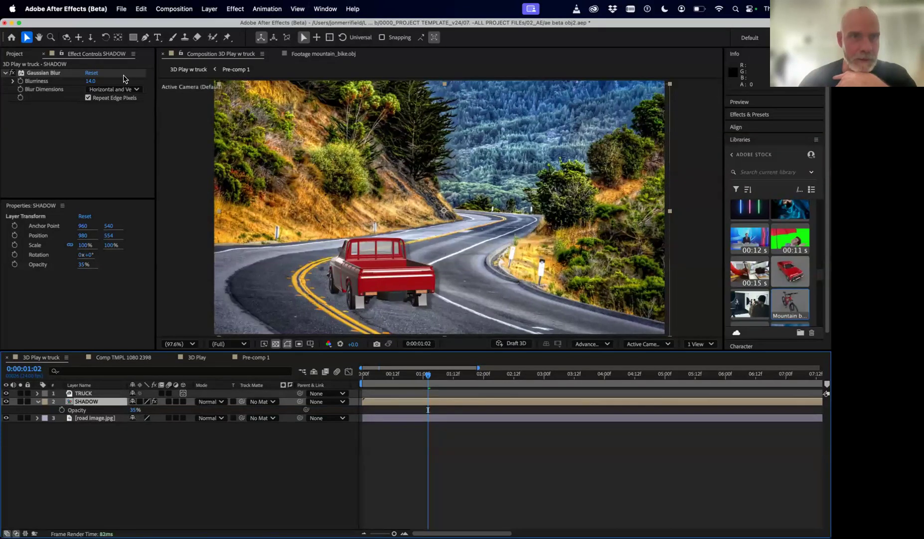
Step: Draw a rectangular Subtract mask above the truck on SHADOW and solo the layer
{"action": "left_click", "coordinate": [133, 38]}
{"action": "left_click_drag", "start_coordinate": [272, 152], "coordinate": [497, 285]}
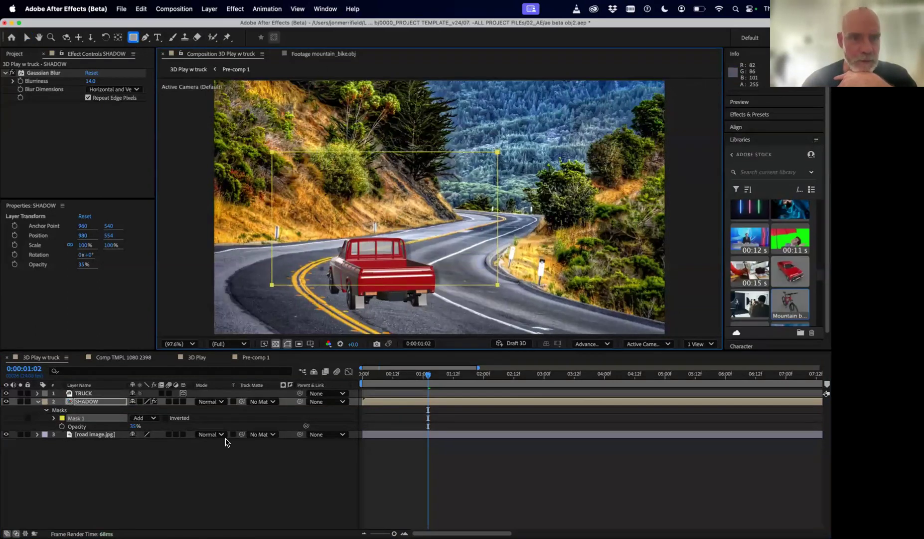
{"action": "left_click", "coordinate": [144, 418]}
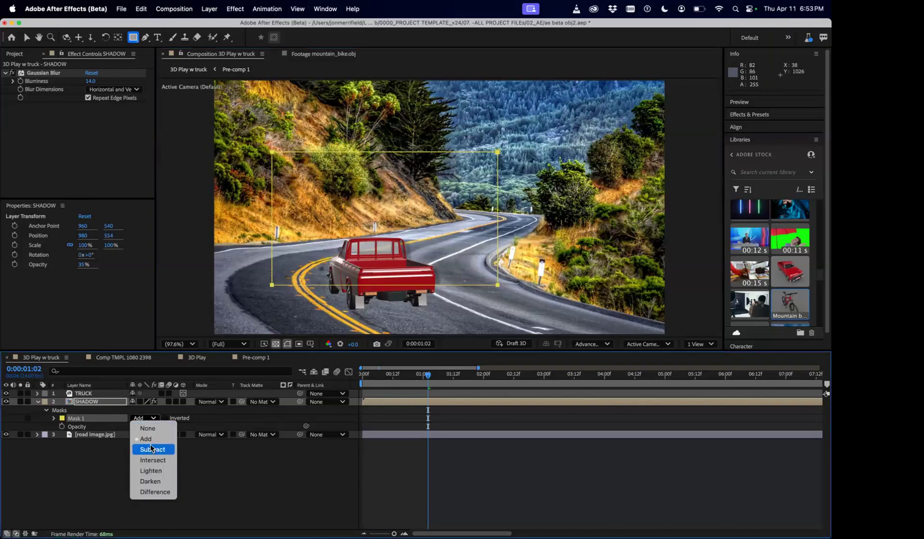
{"action": "left_click", "coordinate": [156, 451]}
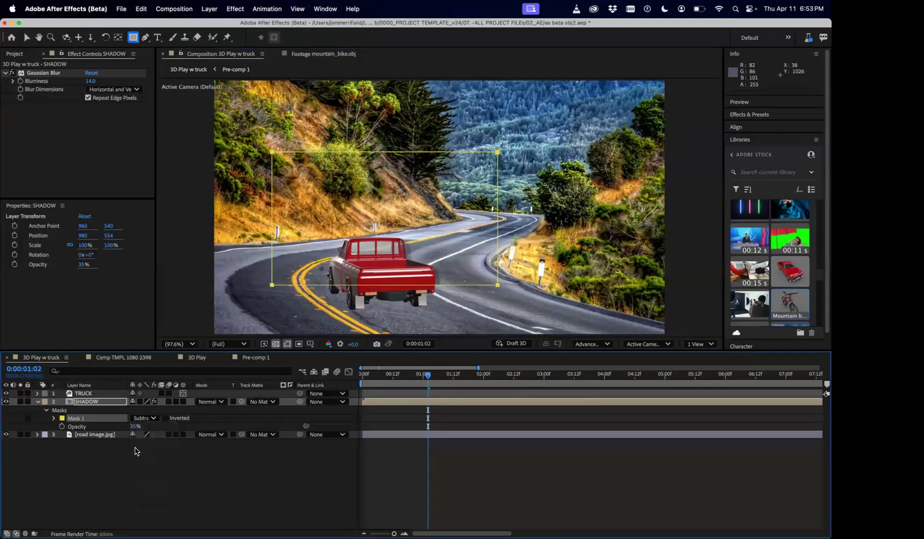
{"action": "left_click", "coordinate": [20, 401]}
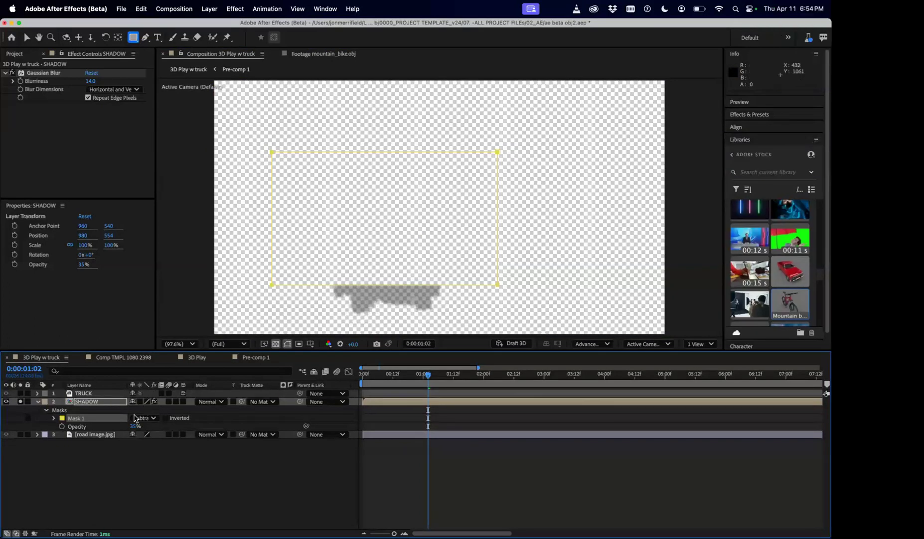
Step: Set the SHADOW mask's feather to 102 pixels
{"action": "left_click", "coordinate": [53, 418]}
{"action": "left_click", "coordinate": [53, 419]}
{"action": "left_click", "coordinate": [53, 419]}
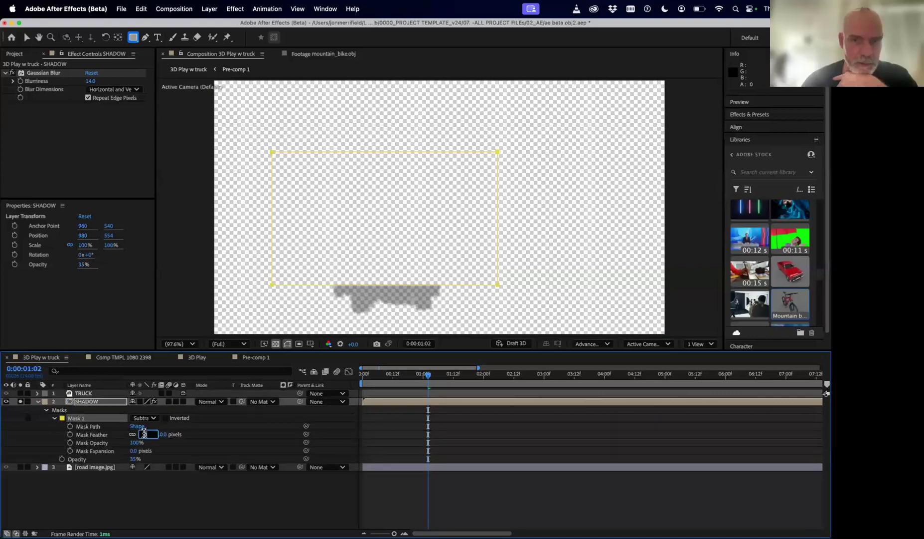
{"action": "key", "text": "super+shift+a"}
{"action": "left_click", "coordinate": [142, 432]}
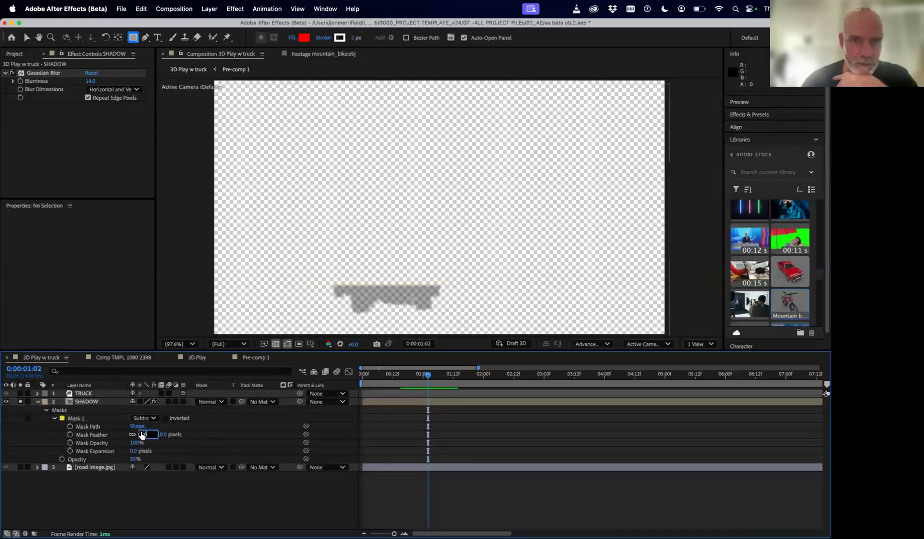
{"action": "type", "text": "53"}
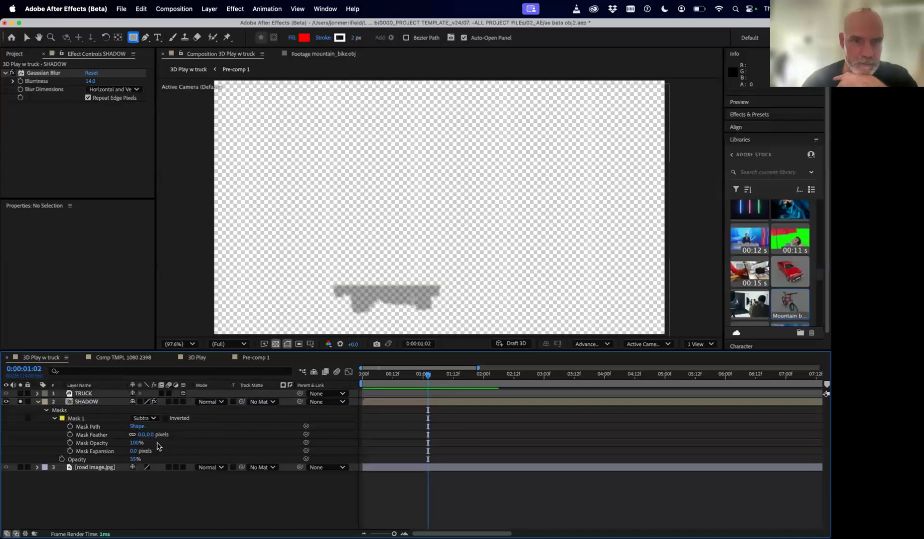
{"action": "key", "text": "Return"}
{"action": "left_click_drag", "start_coordinate": [180, 435], "coordinate": [190, 433]}
Step: Lock and collapse the SHADOW layer, unsolo it, and reselect it
{"action": "left_click", "coordinate": [62, 404]}
{"action": "left_click", "coordinate": [29, 402]}
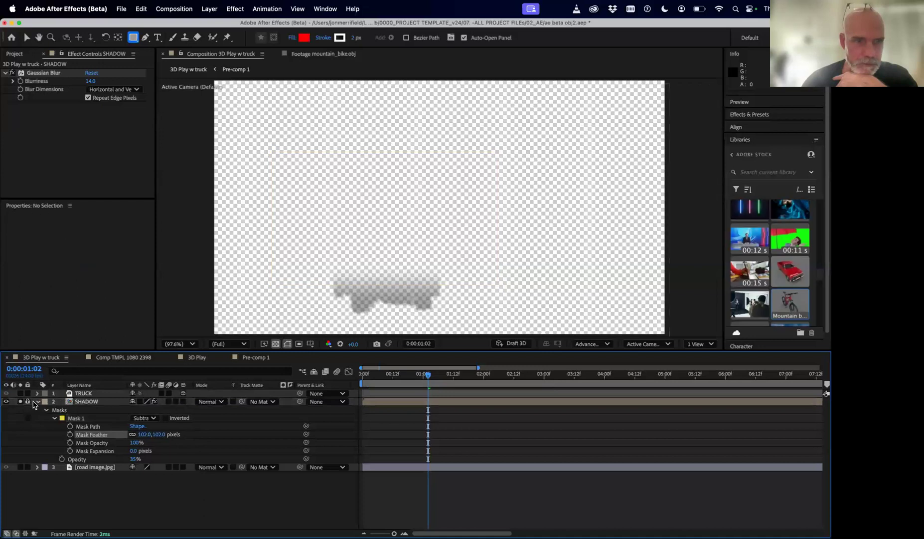
{"action": "left_click", "coordinate": [38, 403]}
{"action": "left_click", "coordinate": [20, 401]}
{"action": "left_click", "coordinate": [21, 402]}
{"action": "left_click", "coordinate": [20, 401]}
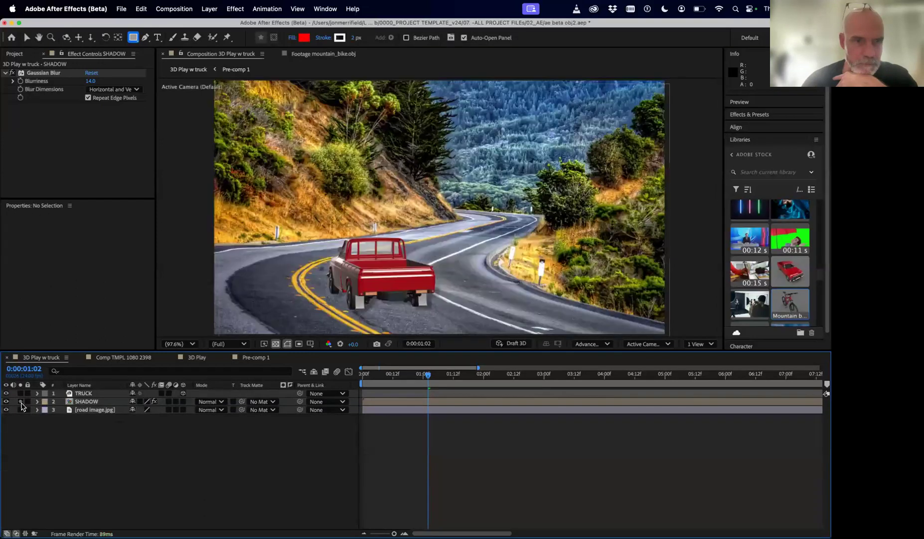
{"action": "left_click", "coordinate": [81, 402]}
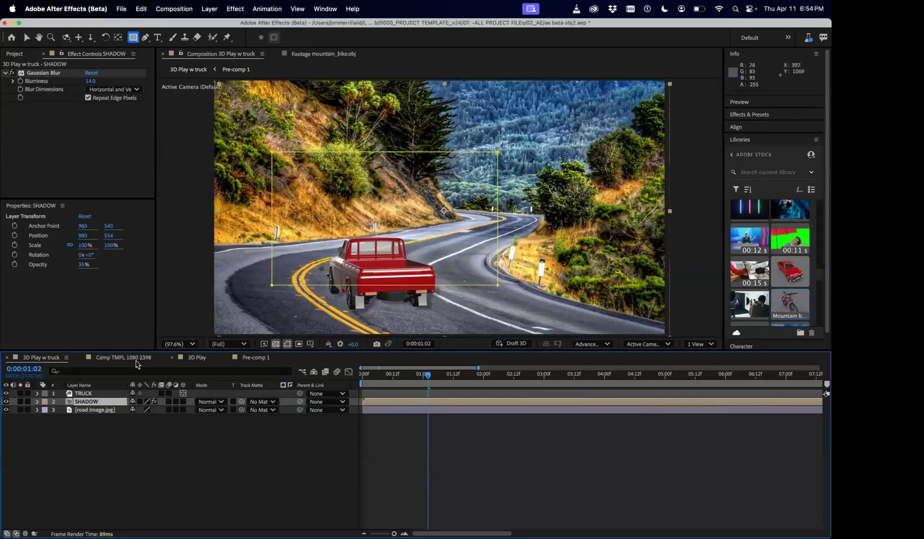
Step: Nudge the shadow's position, raise its blur to 24, and preview the drive
{"action": "key", "text": "Down"}
{"action": "key", "text": "Down"}
{"action": "key", "text": "Down"}
{"action": "key", "text": "Down"}
{"action": "key", "text": "Down"}
{"action": "key", "text": "Down"}
{"action": "key", "text": "Down"}
{"action": "key", "text": "Down"}
{"action": "key", "text": "shift+Left"}
{"action": "key", "text": "shift+Left"}
{"action": "key", "text": "shift+Left"}
{"action": "key", "text": "shift+Left"}
{"action": "key", "text": "shift+Left"}
{"action": "key", "text": "shift+Left"}
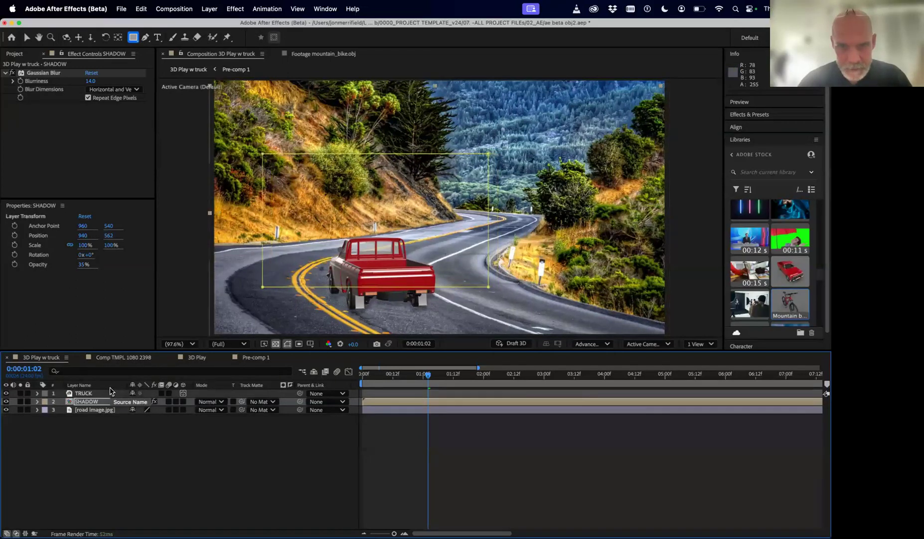
{"action": "key", "text": "shift+Right"}
{"action": "key", "text": "shift+Right"}
{"action": "key", "text": "Up"}
{"action": "key", "text": "Up"}
{"action": "key", "text": "Up"}
{"action": "key", "text": "Up"}
{"action": "key", "text": "Up"}
{"action": "key", "text": "Up"}
{"action": "key", "text": "Up"}
{"action": "key", "text": "Up"}
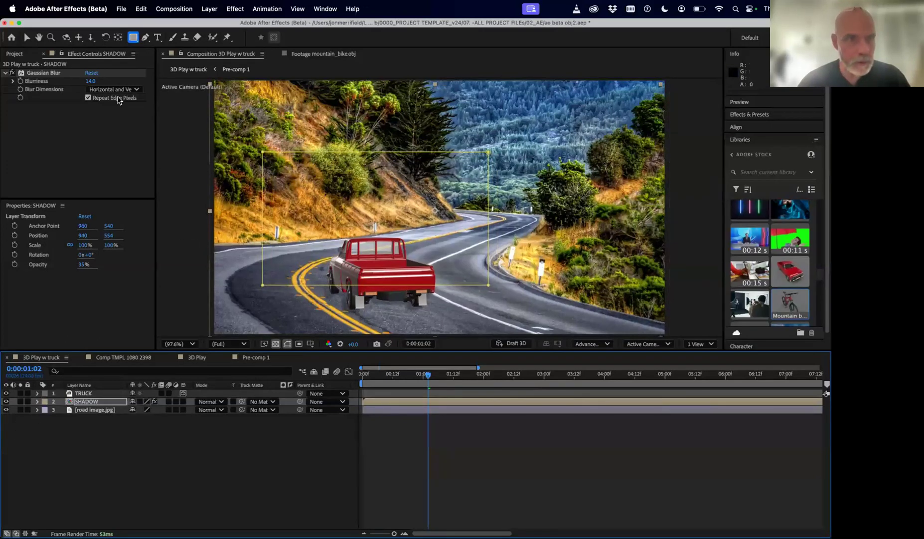
{"action": "left_click_drag", "start_coordinate": [87, 83], "coordinate": [133, 81]}
{"action": "left_click", "coordinate": [262, 478]}
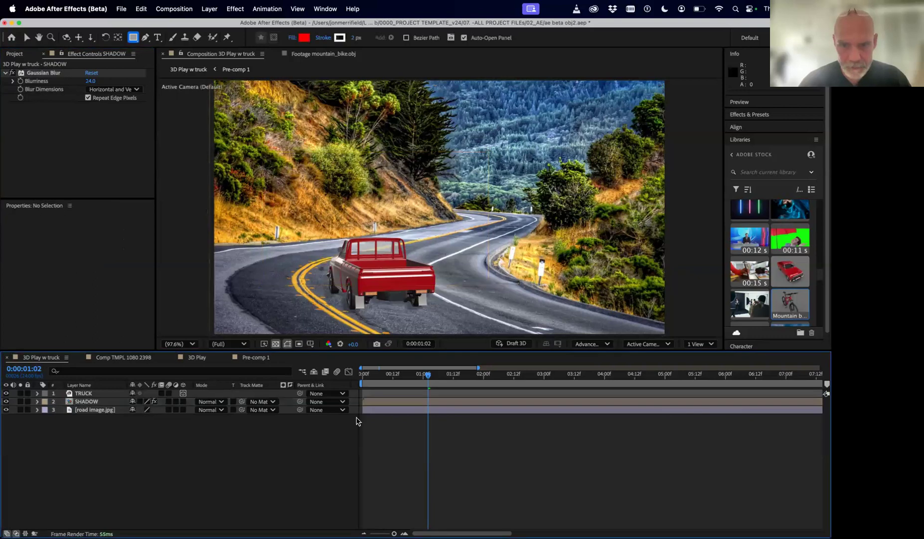
{"action": "key", "text": "space"}
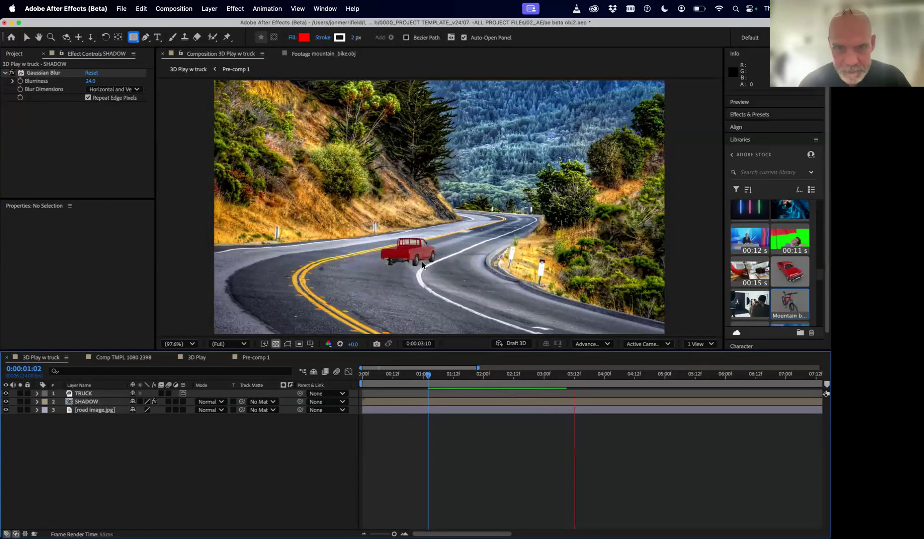
{"action": "key", "text": "space"}
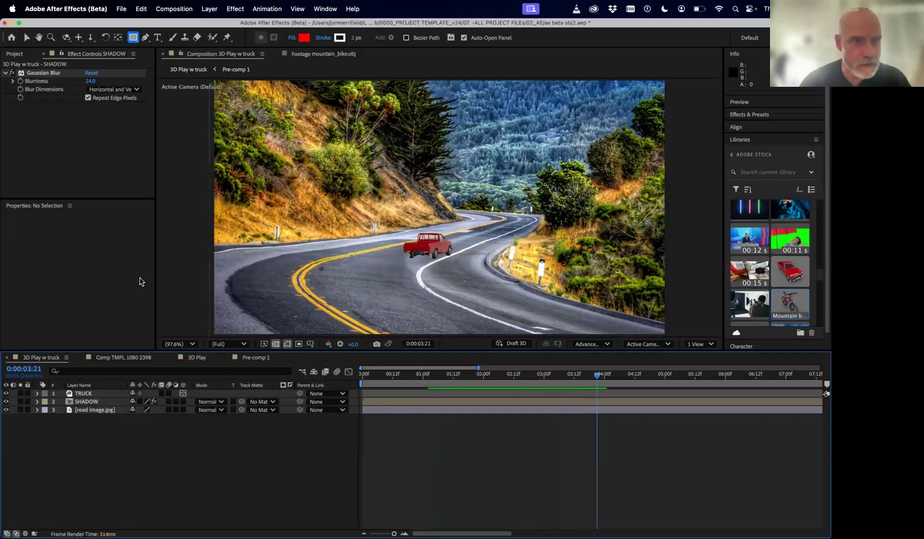
Step: Lower the SHADOW layer's opacity to 39%
{"action": "left_click", "coordinate": [93, 402]}
{"action": "key", "text": "t"}
{"action": "left_click_drag", "start_coordinate": [134, 410], "coordinate": [146, 415]}
{"action": "left_click", "coordinate": [217, 478]}
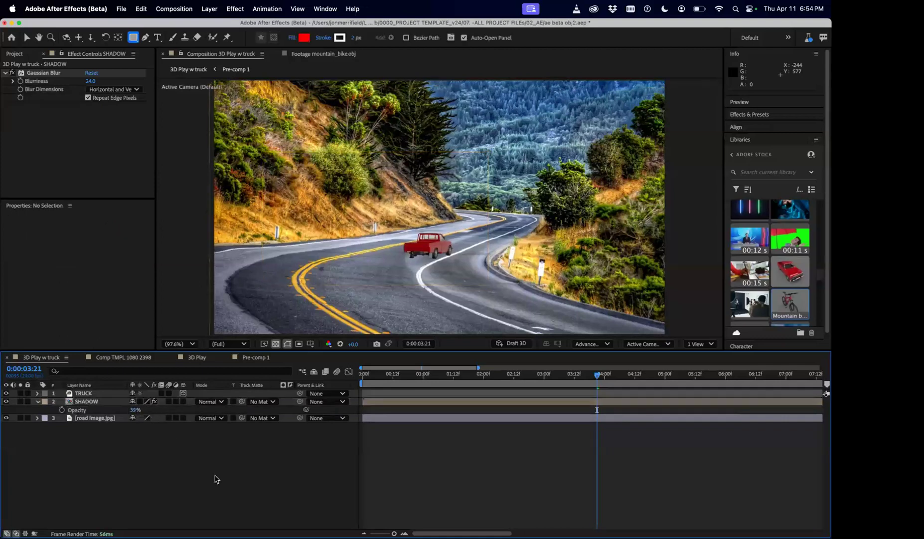
Step: Preview the drive from the start, then reveal TRUCK's keyframed Position, Scale and Orientation
{"action": "left_click_drag", "start_coordinate": [590, 374], "coordinate": [385, 380]}
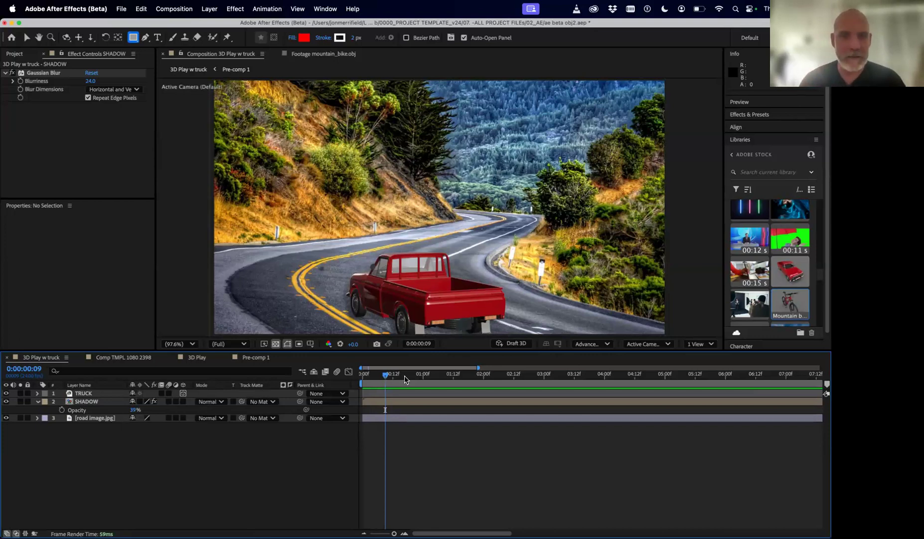
{"action": "left_click_drag", "start_coordinate": [433, 374], "coordinate": [416, 399]}
{"action": "key", "text": "space"}
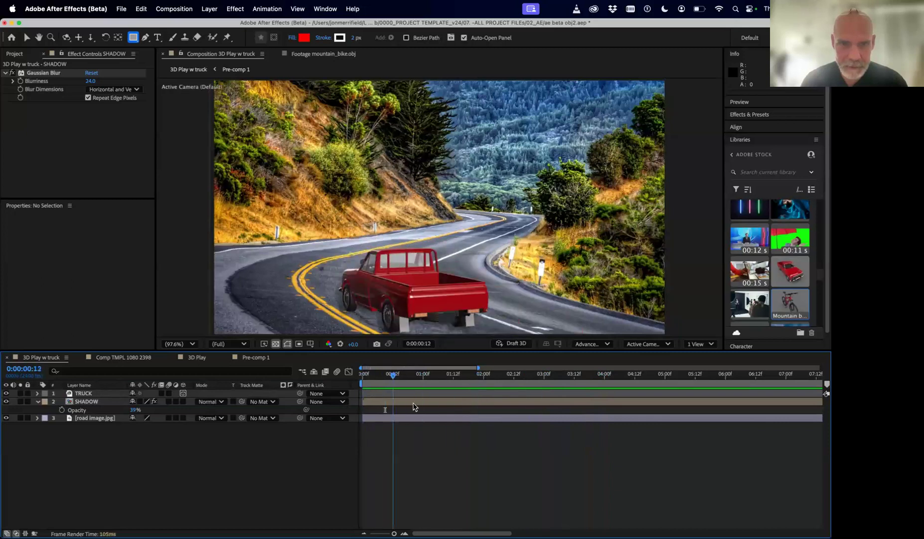
{"action": "left_click", "coordinate": [95, 393]}
{"action": "key", "text": "u"}
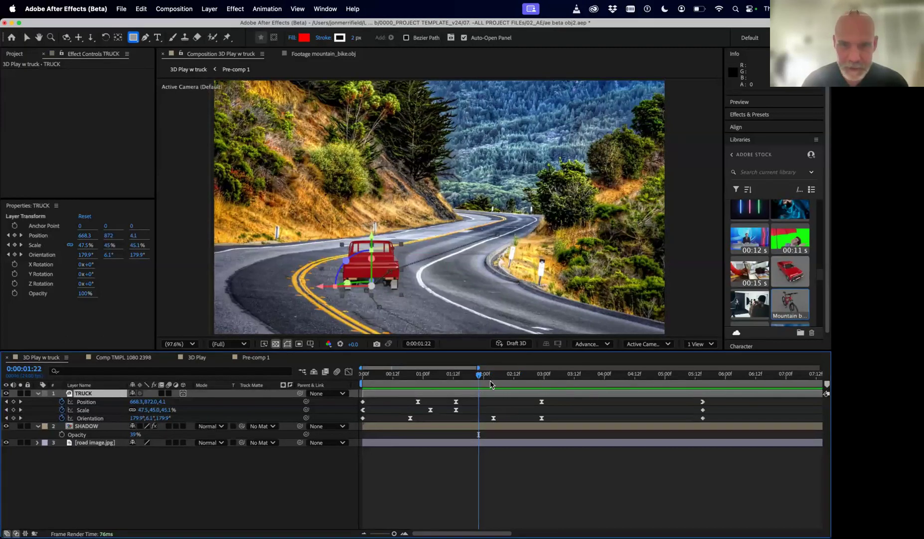
Step: Scrub through the truck's drive and twirl open the TRUCK layer's transform properties
{"action": "left_click_drag", "start_coordinate": [516, 380], "coordinate": [398, 388]}
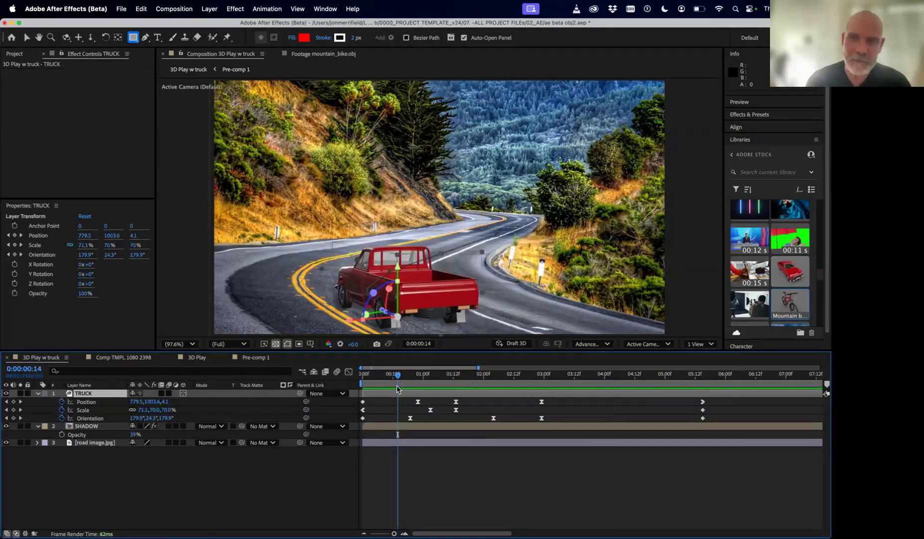
{"action": "left_click", "coordinate": [231, 501]}
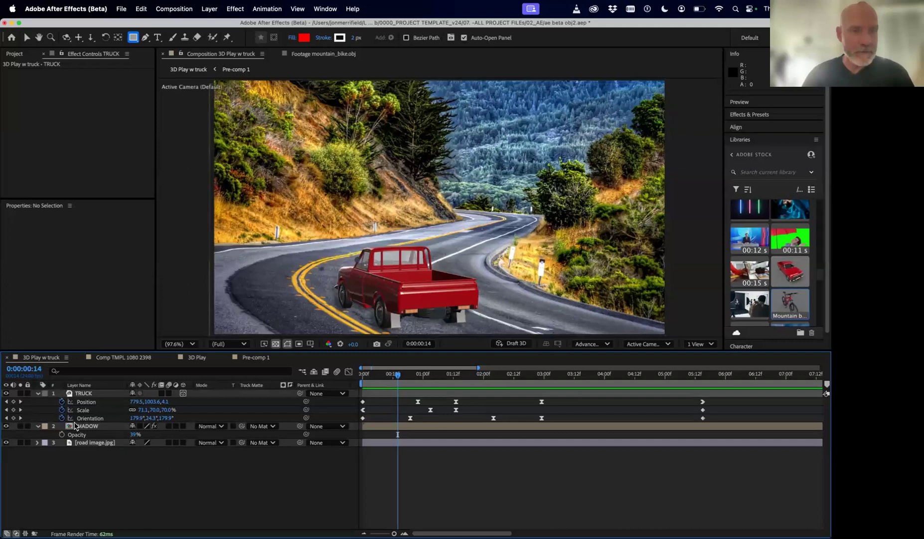
{"action": "left_click", "coordinate": [37, 394]}
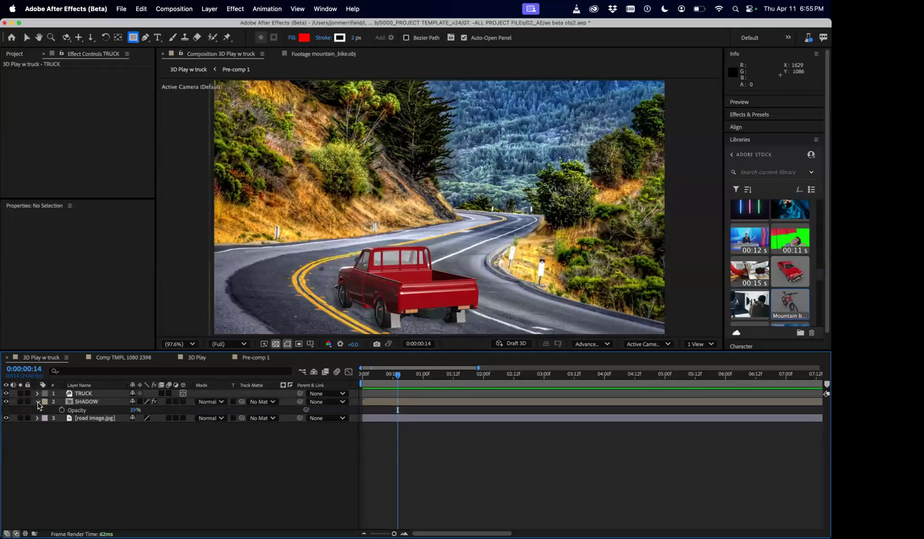
{"action": "left_click", "coordinate": [37, 393]}
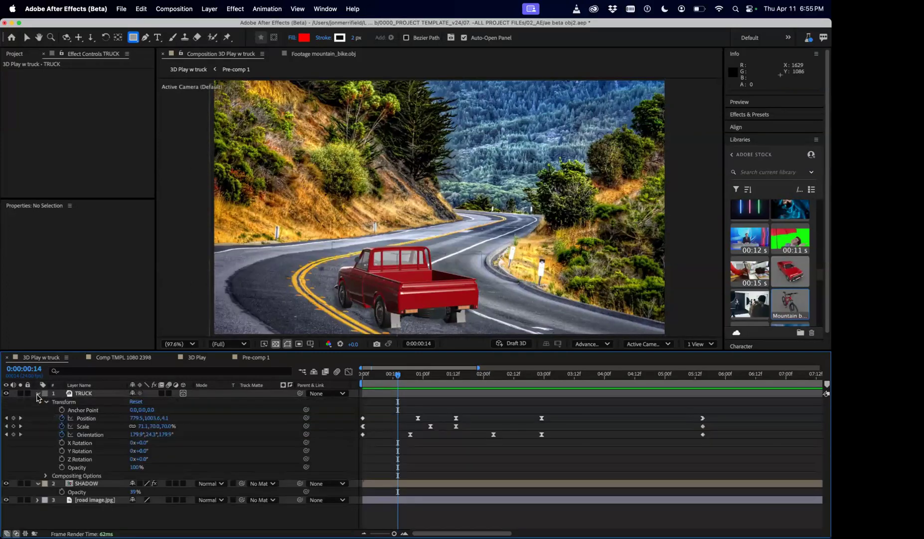
{"action": "left_click_drag", "start_coordinate": [399, 379], "coordinate": [399, 435]}
{"action": "left_click_drag", "start_coordinate": [399, 377], "coordinate": [383, 399]}
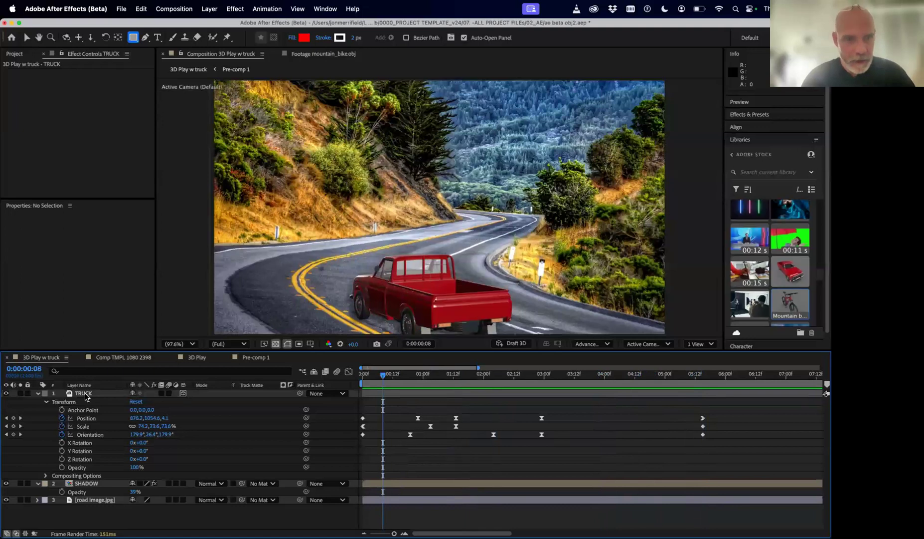
Step: Duplicate TRUCK as TRUCK 2 and delete all of its copied keyframes
{"action": "left_click", "coordinate": [84, 393]}
{"action": "key", "text": "super+d"}
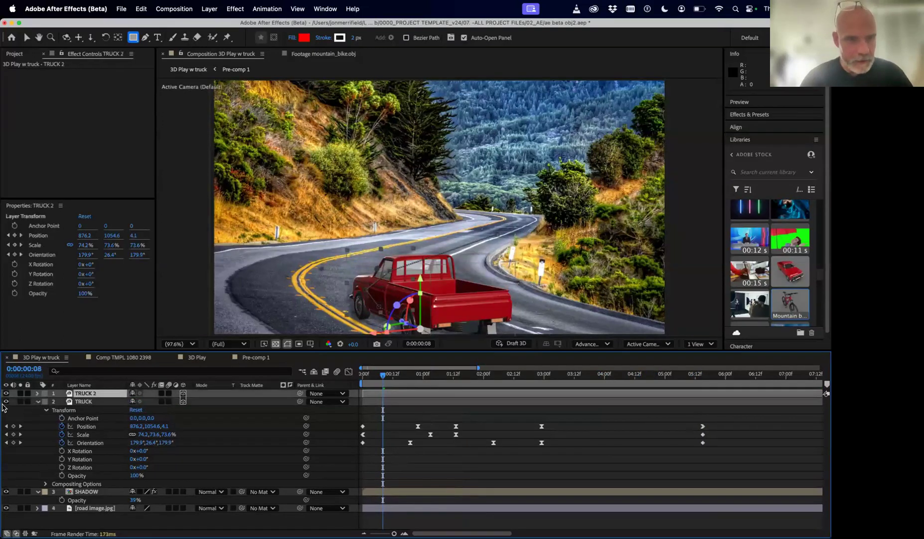
{"action": "left_click", "coordinate": [39, 402]}
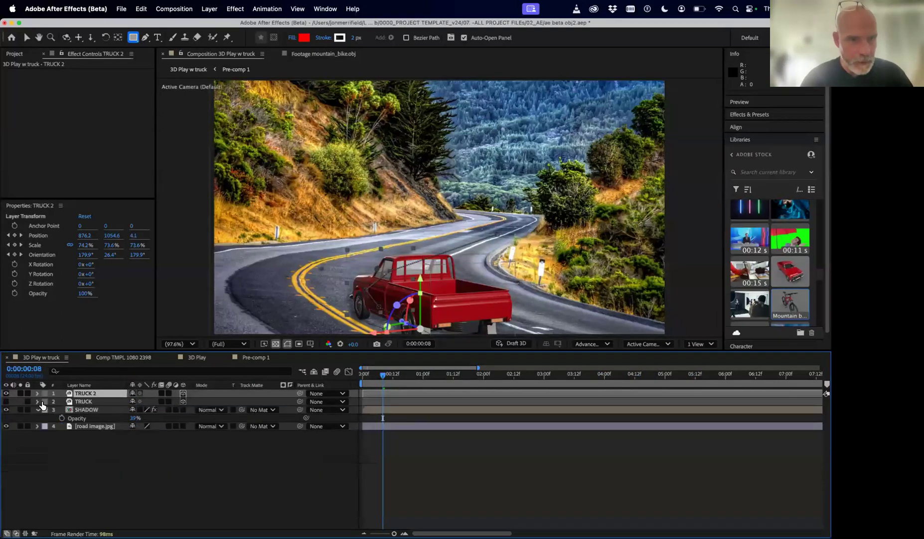
{"action": "key", "text": "y"}
{"action": "key", "text": "u"}
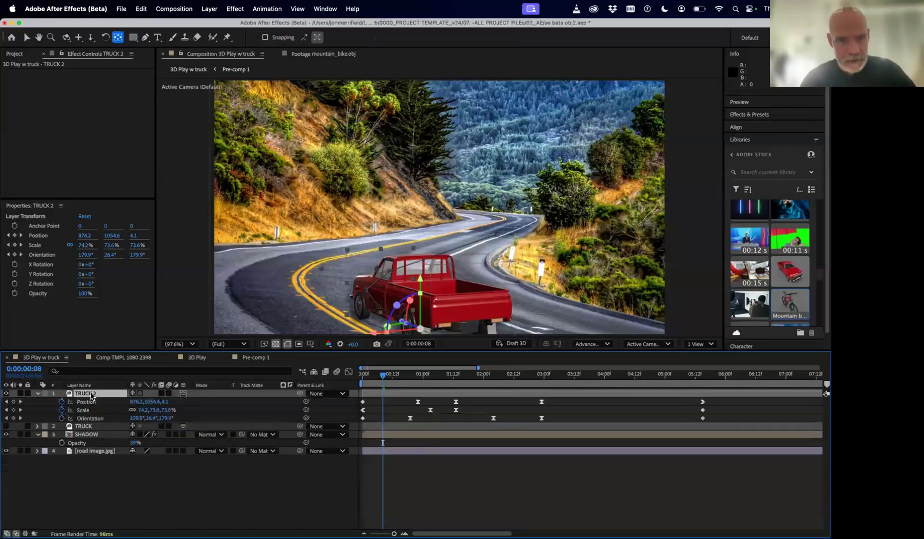
{"action": "left_click_drag", "start_coordinate": [732, 406], "coordinate": [350, 423]}
{"action": "key", "text": "Delete"}
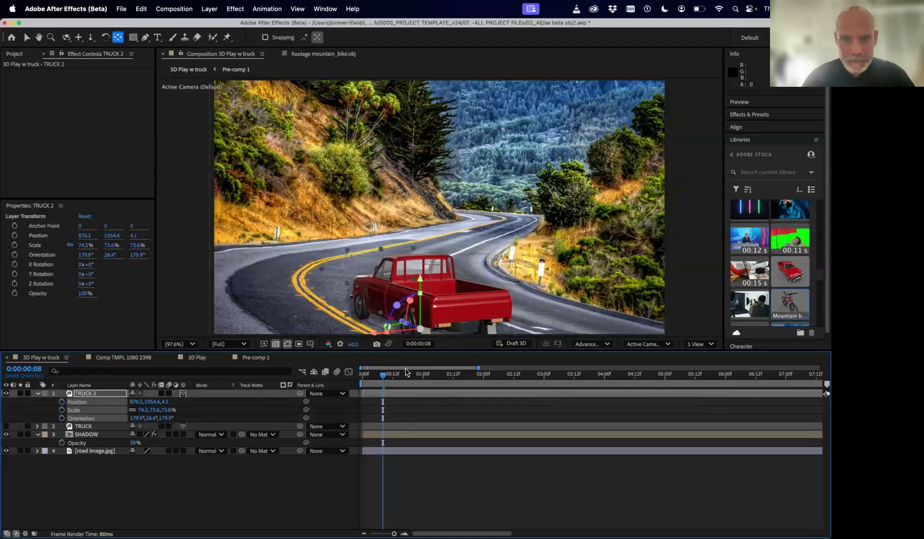
Step: Hide the shadow and keyframe TRUCK 2 turning and moving up the road at 0:00:01:04
{"action": "left_click_drag", "start_coordinate": [390, 379], "coordinate": [361, 380]}
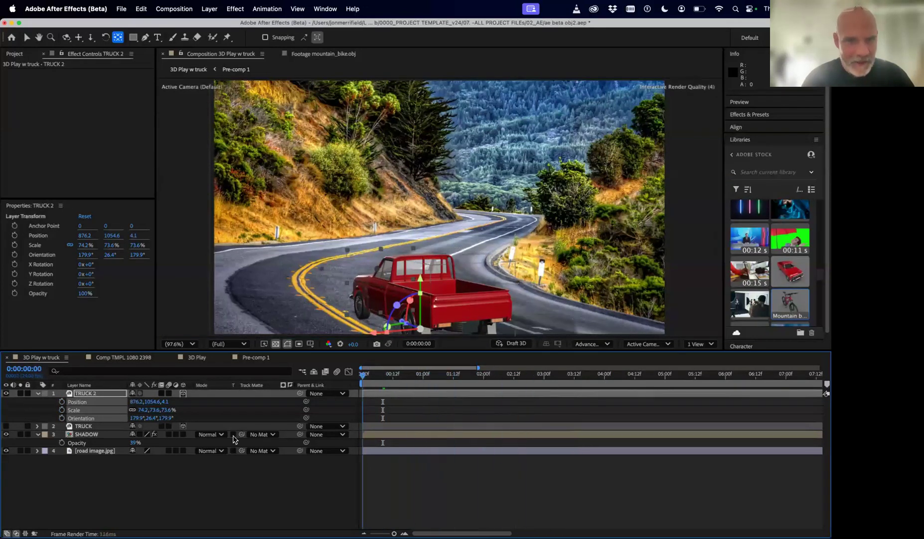
{"action": "left_click", "coordinate": [6, 433]}
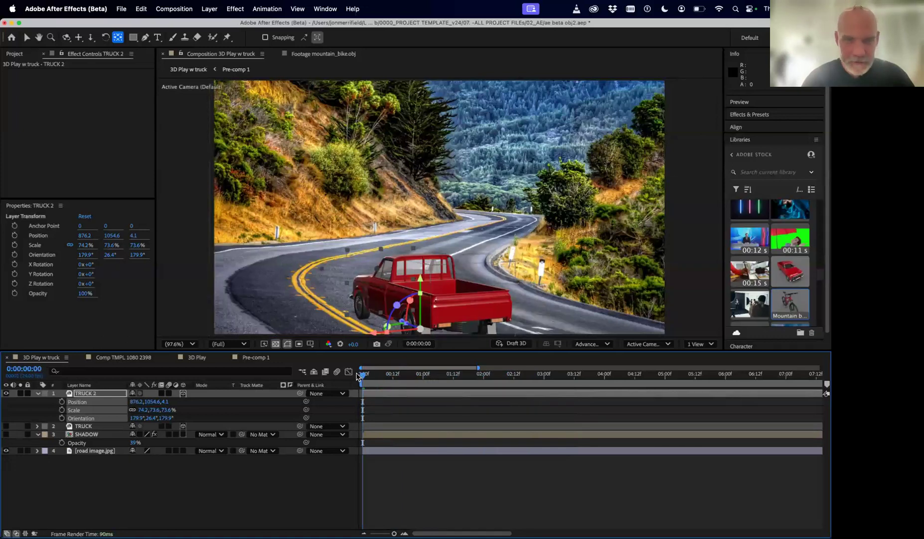
{"action": "left_click", "coordinate": [62, 402]}
{"action": "left_click_drag", "start_coordinate": [367, 378], "coordinate": [434, 378]}
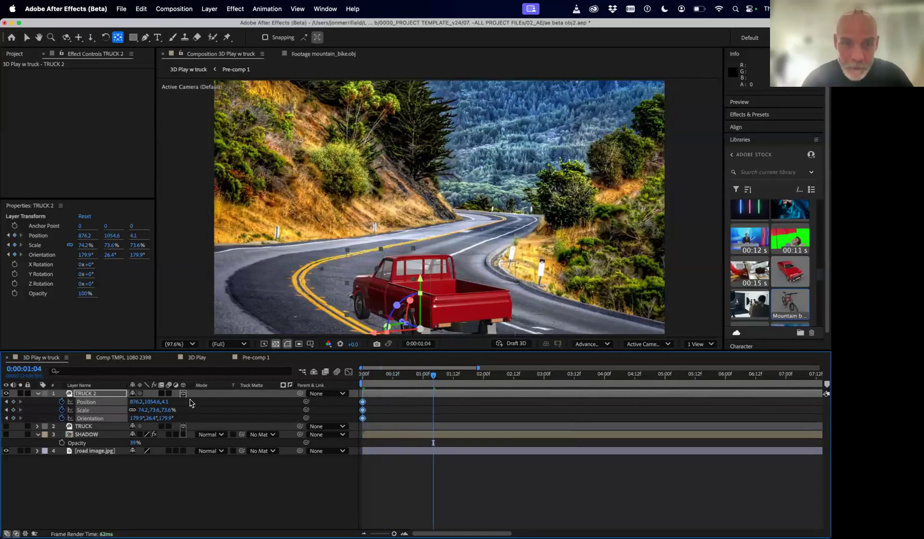
{"action": "left_click", "coordinate": [183, 467]}
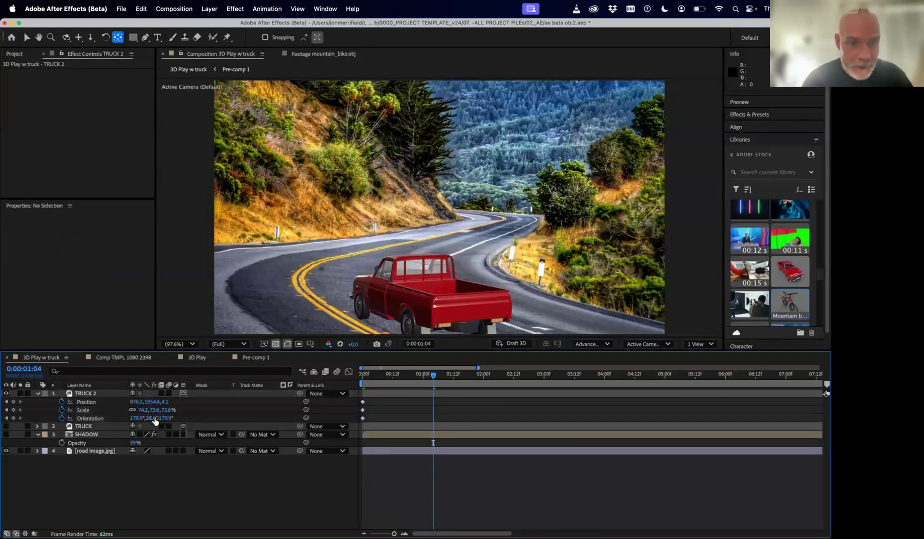
{"action": "left_click_drag", "start_coordinate": [156, 422], "coordinate": [145, 422]}
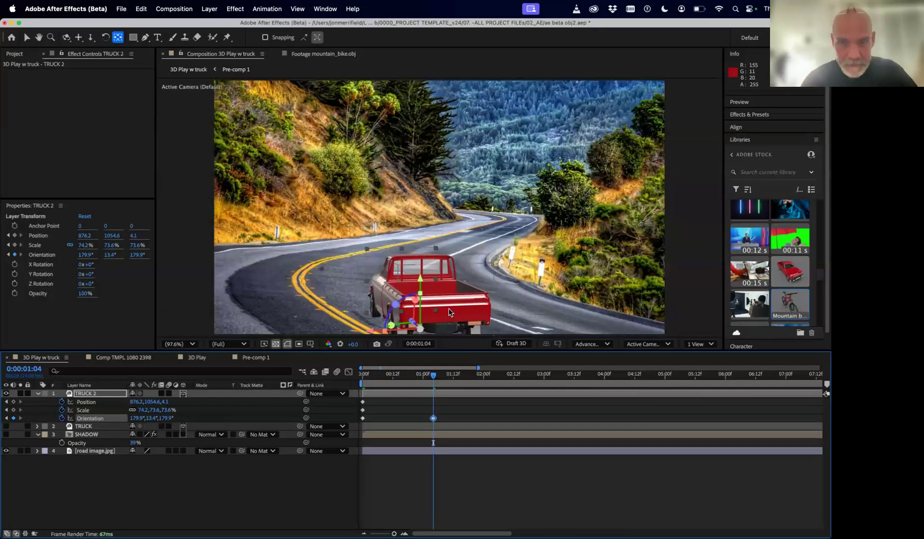
{"action": "key", "text": "v"}
{"action": "left_click_drag", "start_coordinate": [448, 312], "coordinate": [420, 287]}
Step: At 0:00:04:08, rotate, shrink and place TRUCK 2 on the distant road bend
{"action": "left_click_drag", "start_coordinate": [433, 375], "coordinate": [625, 399]}
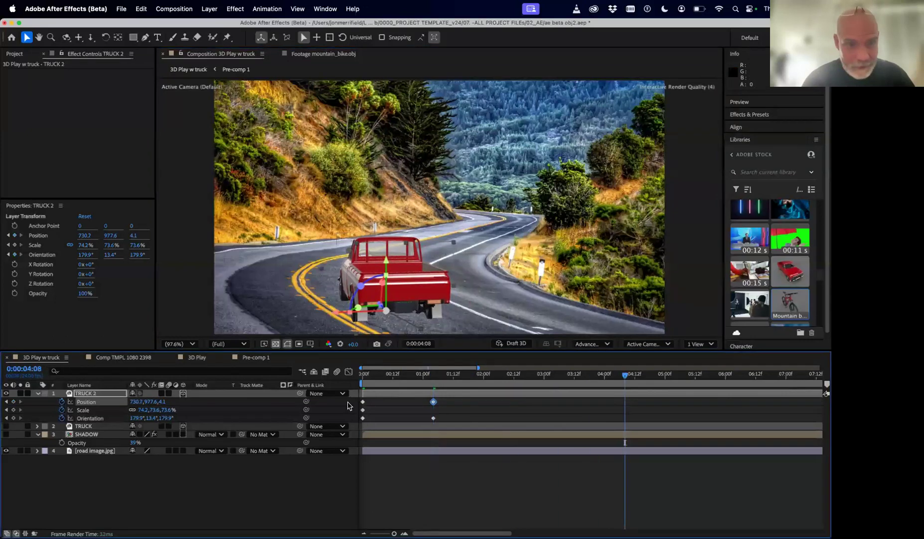
{"action": "left_click_drag", "start_coordinate": [151, 422], "coordinate": [136, 417]}
{"action": "left_click_drag", "start_coordinate": [446, 279], "coordinate": [546, 221]}
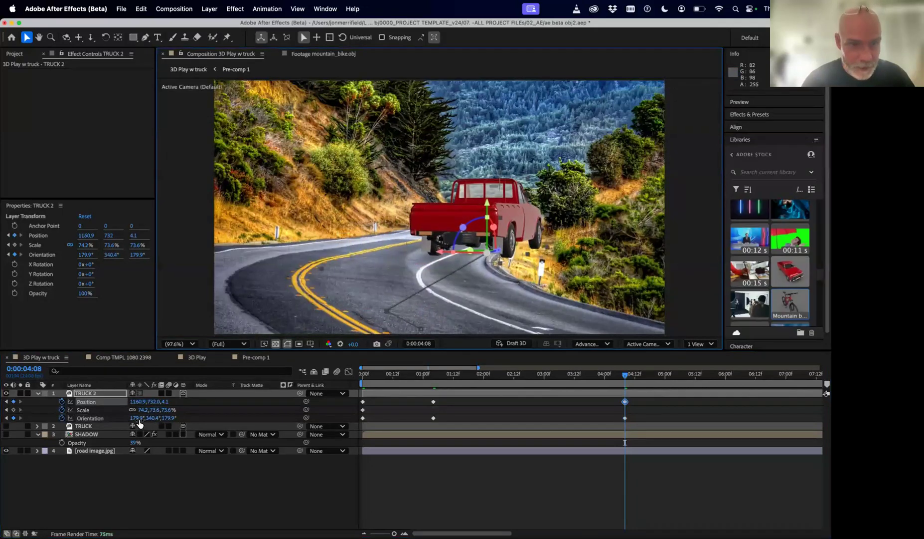
{"action": "left_click_drag", "start_coordinate": [143, 411], "coordinate": [117, 410]}
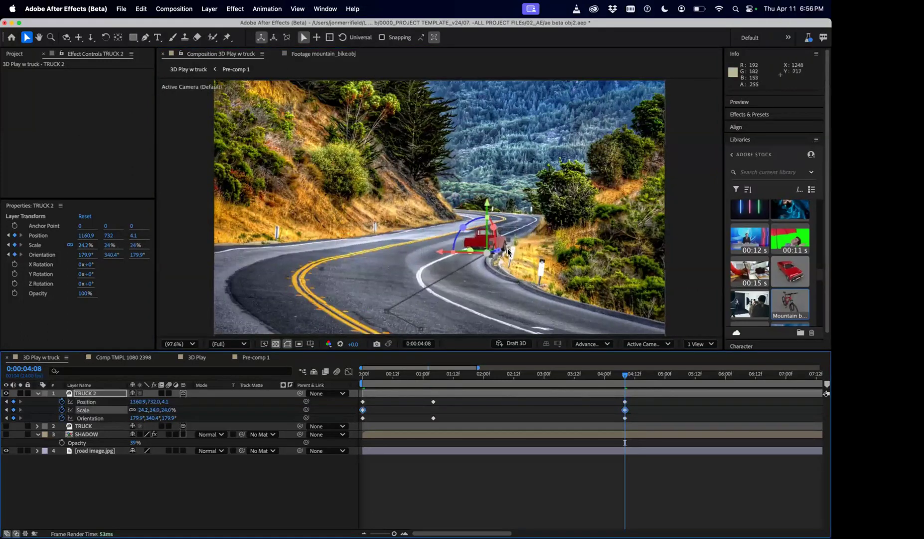
{"action": "left_click_drag", "start_coordinate": [506, 245], "coordinate": [513, 224]}
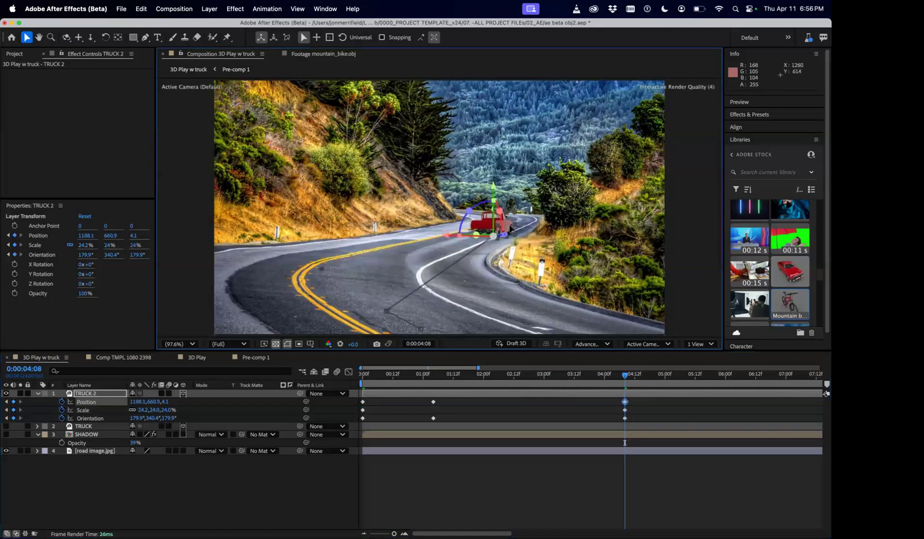
{"action": "left_click", "coordinate": [446, 272]}
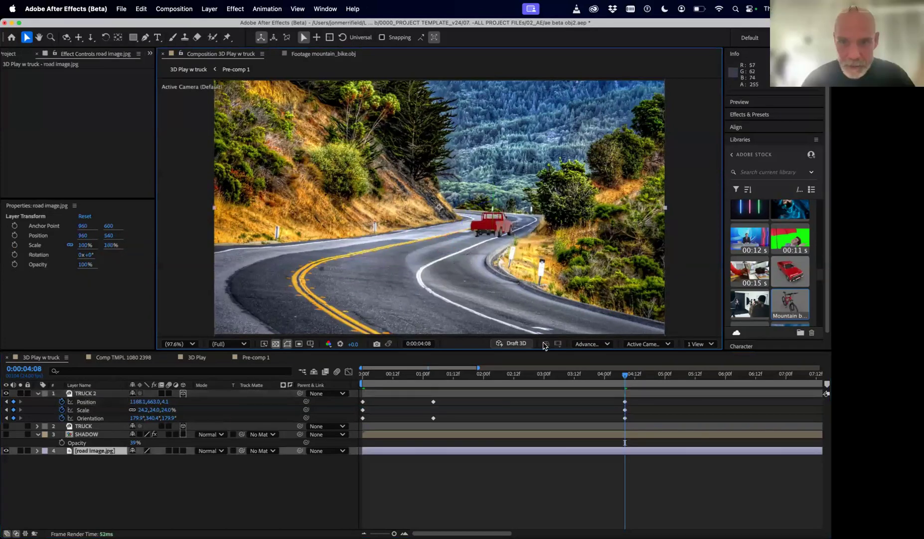
Step: Add a 0:00:02:16 keyframe shifting TRUCK 2 into its lane with Y orientation about 347.7°
{"action": "left_click", "coordinate": [548, 375]}
{"action": "left_click_drag", "start_coordinate": [547, 378], "coordinate": [524, 375]}
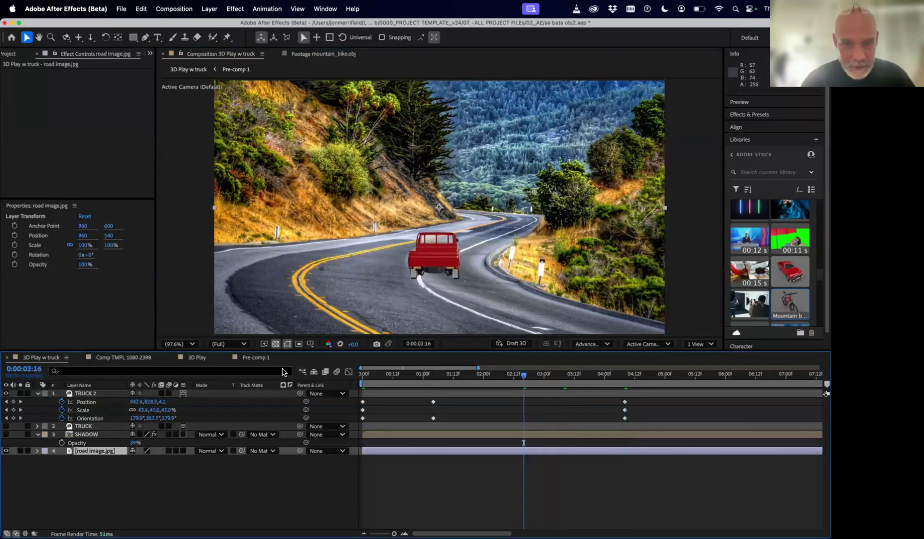
{"action": "left_click_drag", "start_coordinate": [139, 403], "coordinate": [41, 388]}
{"action": "left_click", "coordinate": [85, 394]}
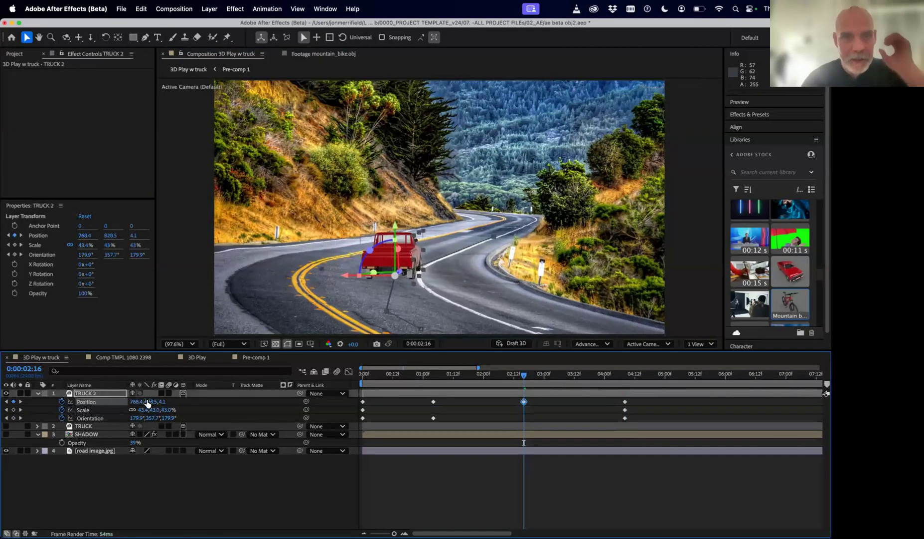
{"action": "left_click_drag", "start_coordinate": [149, 418], "coordinate": [143, 419]}
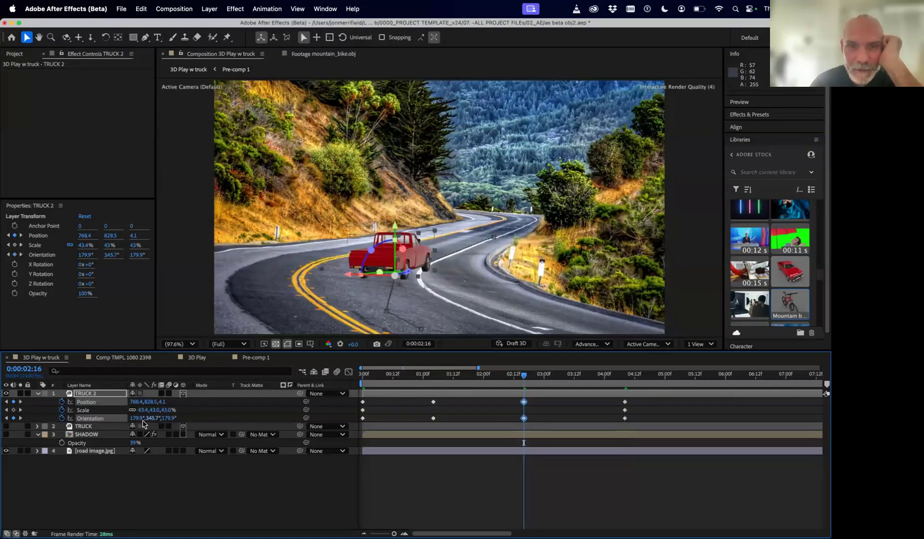
{"action": "left_click_drag", "start_coordinate": [551, 379], "coordinate": [508, 379]}
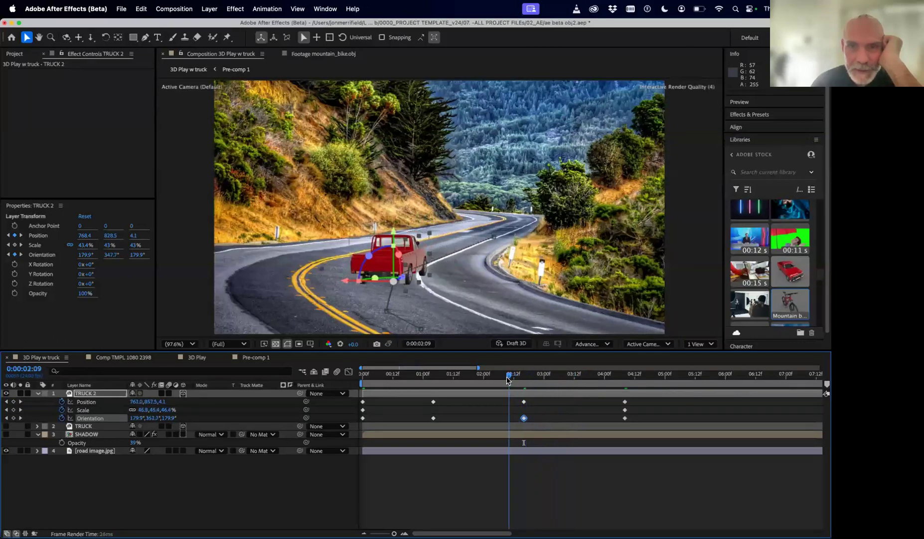
Step: Preview TRUCK 2's drive from the start, stopping at 0:00:05:06
{"action": "key", "text": "Home"}
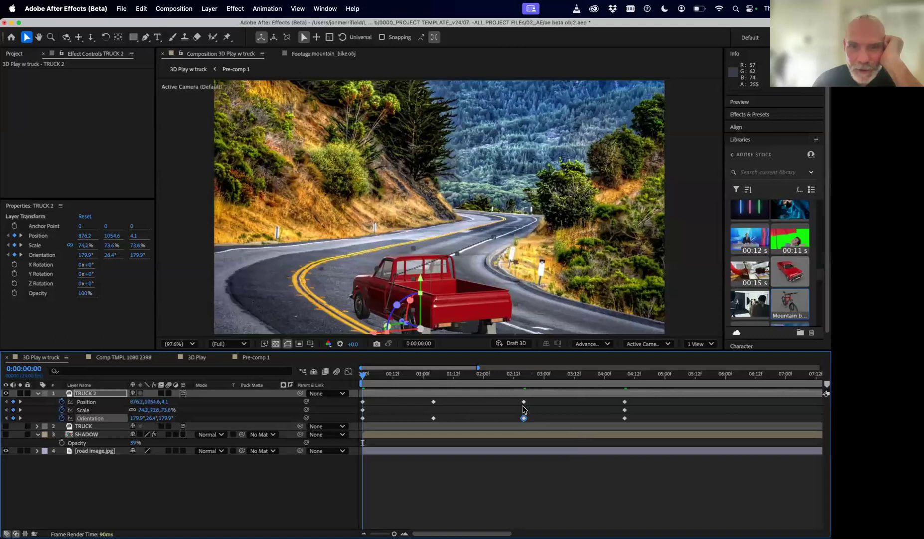
{"action": "key", "text": "space"}
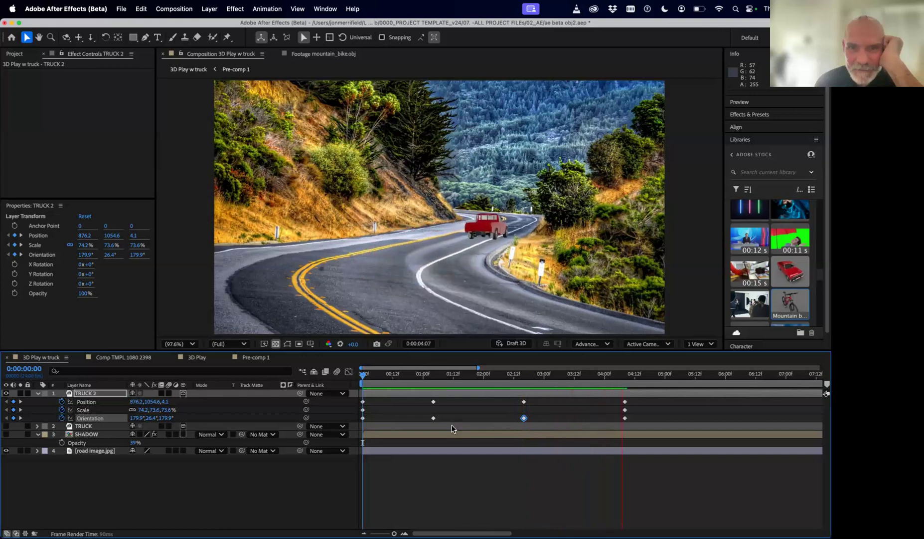
{"action": "key", "text": "space"}
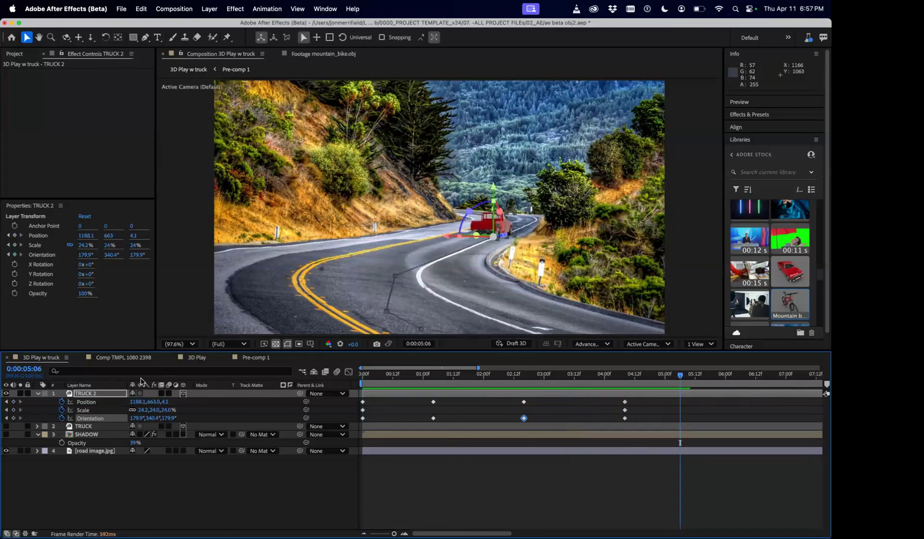
Step: Collapse and hide TRUCK 2, show TRUCK, preview its drive, and return to frame 0
{"action": "left_click", "coordinate": [39, 393]}
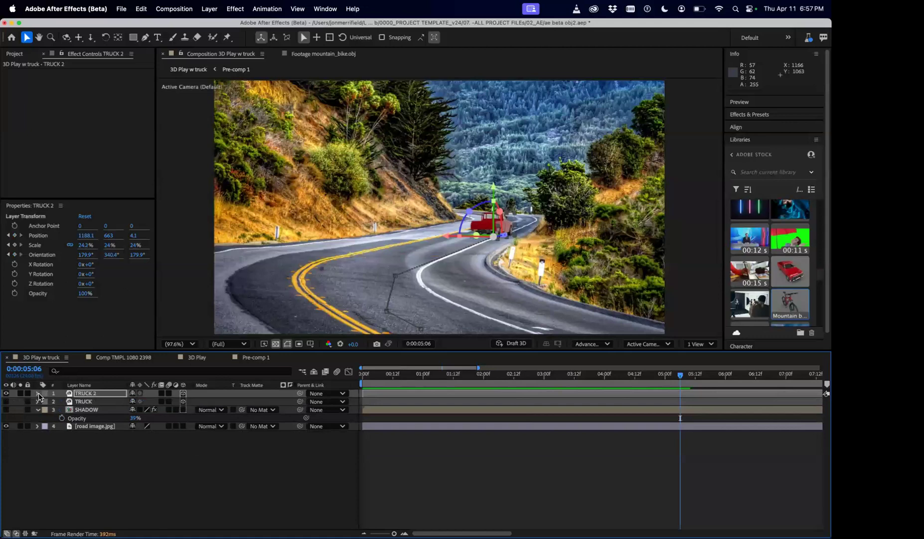
{"action": "left_click", "coordinate": [6, 393]}
{"action": "left_click", "coordinate": [6, 401]}
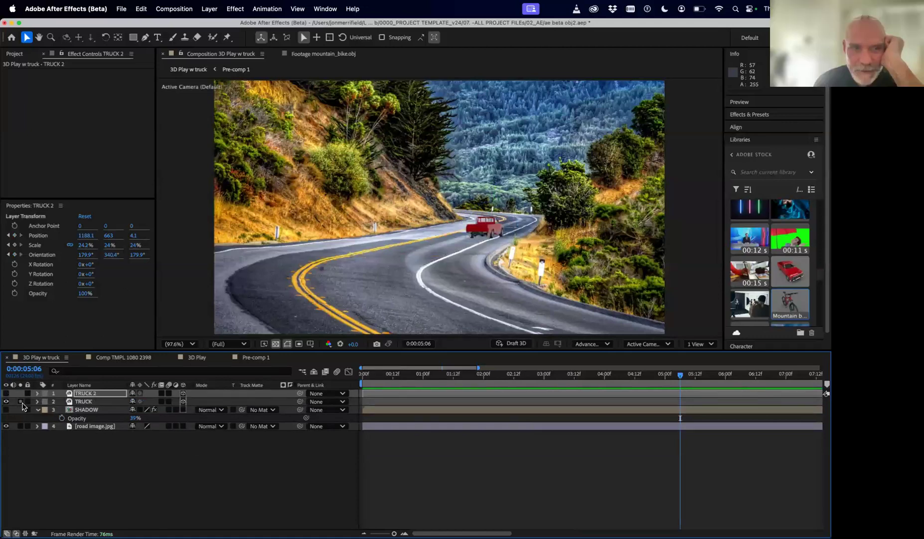
{"action": "left_click_drag", "start_coordinate": [414, 375], "coordinate": [366, 376]}
{"action": "key", "text": "space"}
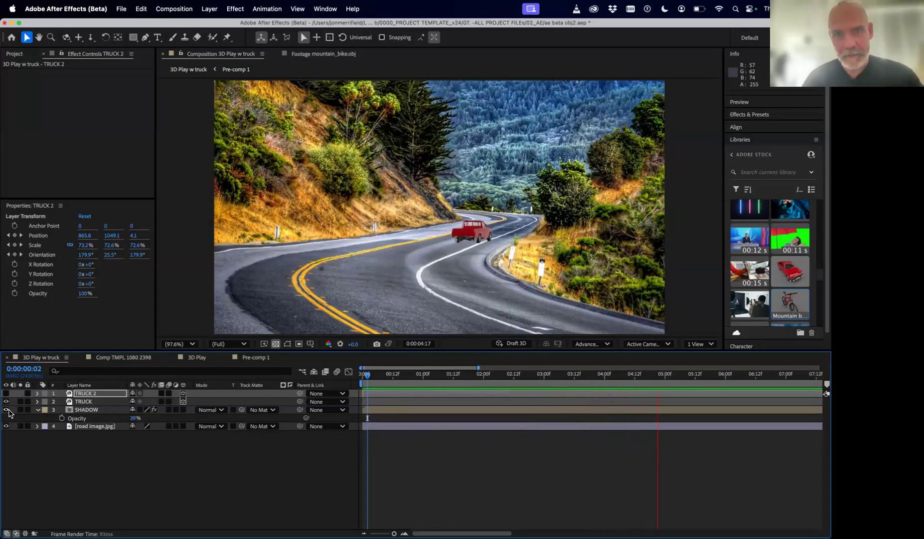
{"action": "key", "text": "space"}
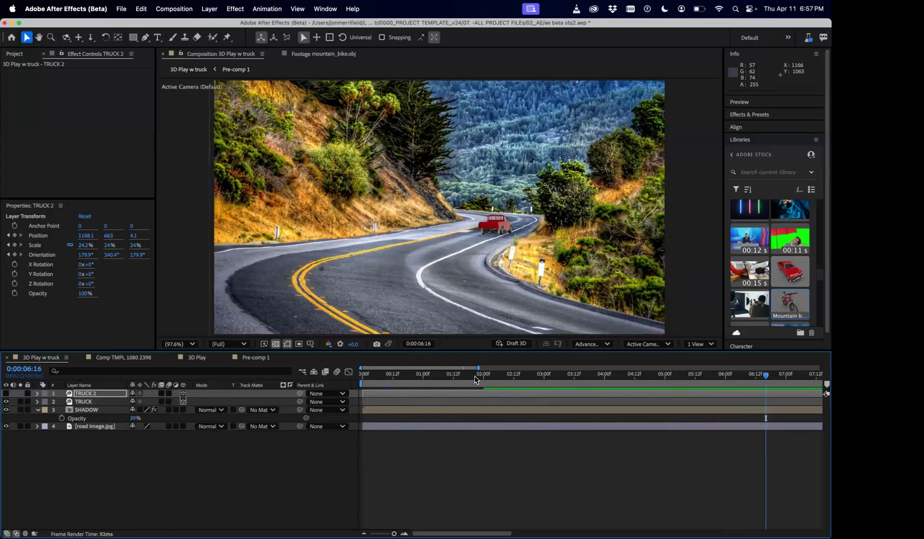
{"action": "left_click_drag", "start_coordinate": [475, 379], "coordinate": [305, 379]}
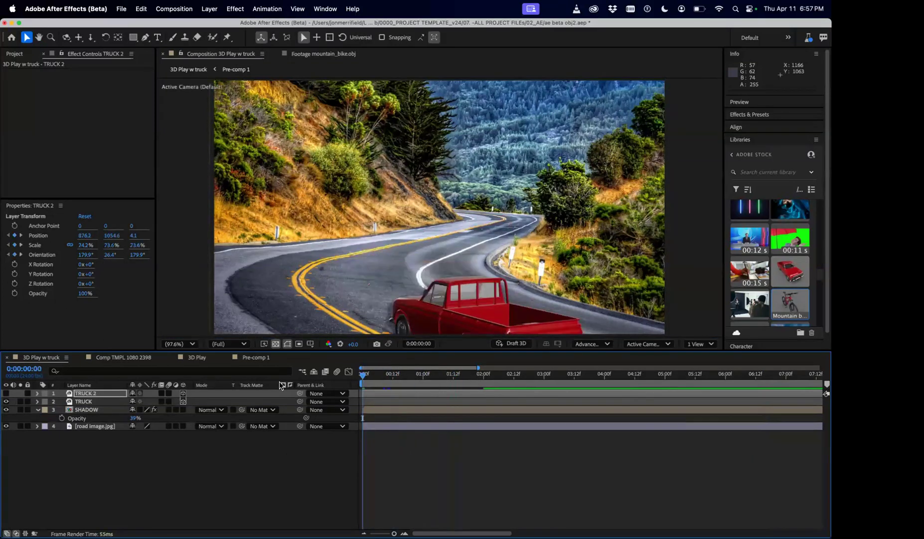
{"action": "scroll", "coordinate": [797, 295], "scroll_direction": "down", "scroll_amount": 2}
Step: Add mountain_bike.obj from Libraries to the comp at comp size
{"action": "left_click", "coordinate": [797, 295]}
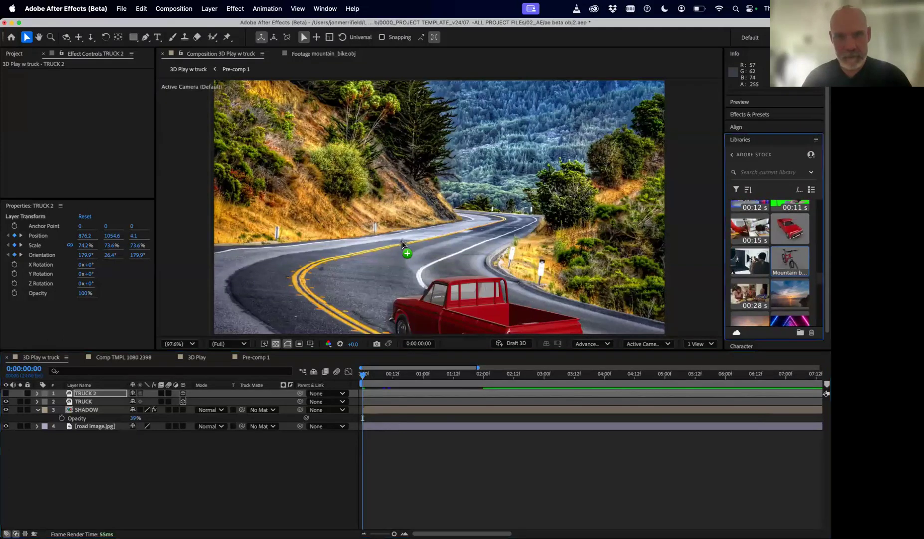
{"action": "left_click_drag", "start_coordinate": [519, 285], "coordinate": [518, 285]}
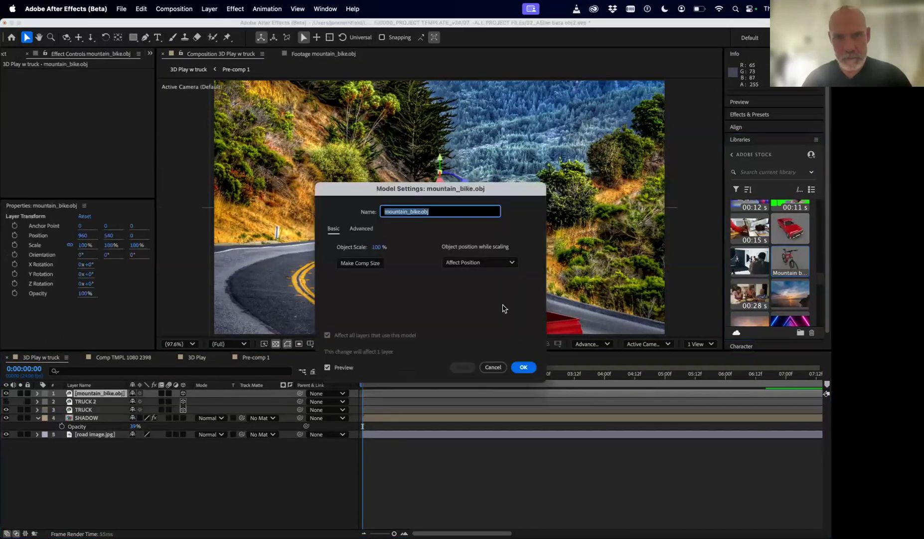
{"action": "left_click", "coordinate": [364, 268]}
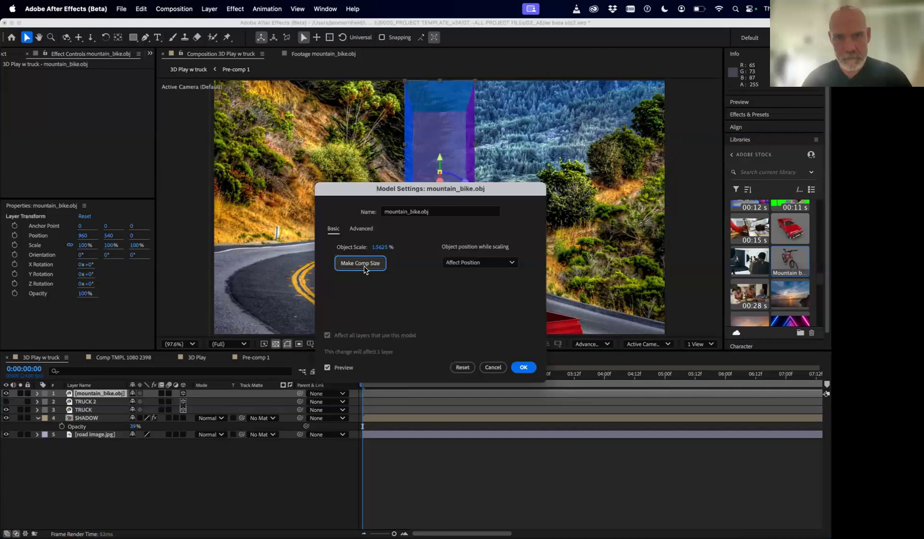
{"action": "left_click", "coordinate": [524, 367]}
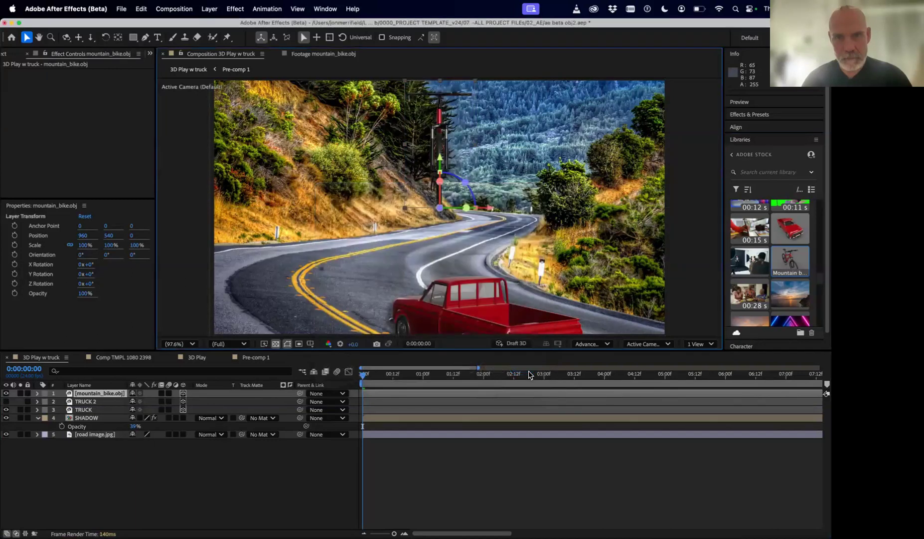
Step: Stand the bike upright, scale it to 52%, and set it into the truck bed
{"action": "left_click_drag", "start_coordinate": [439, 159], "coordinate": [453, 175]}
{"action": "left_click_drag", "start_coordinate": [464, 209], "coordinate": [504, 206]}
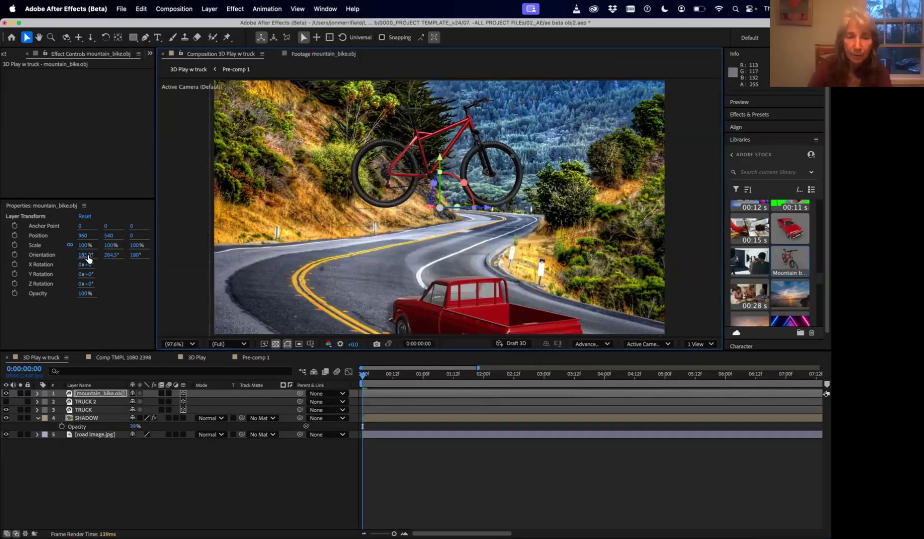
{"action": "left_click_drag", "start_coordinate": [87, 247], "coordinate": [175, 249]}
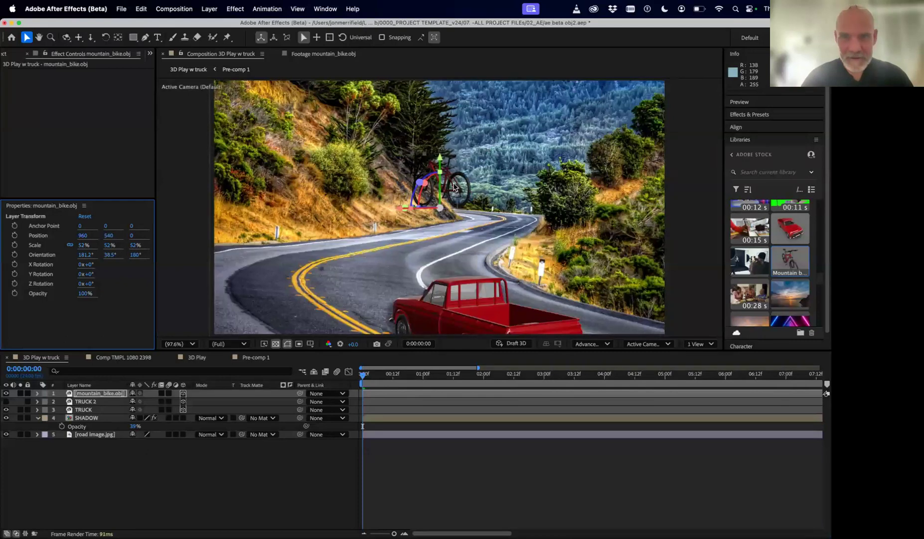
{"action": "left_click_drag", "start_coordinate": [444, 166], "coordinate": [449, 272]}
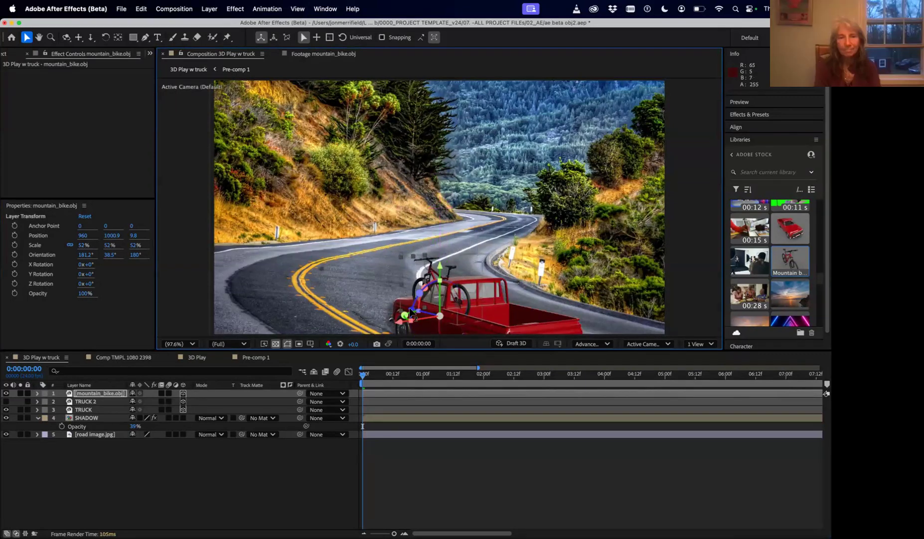
{"action": "left_click_drag", "start_coordinate": [409, 314], "coordinate": [468, 342]}
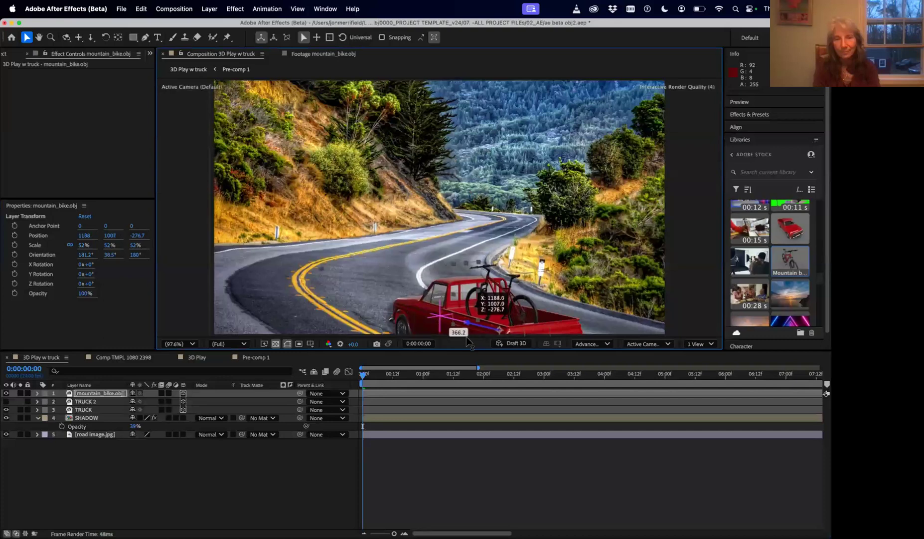
{"action": "left_click_drag", "start_coordinate": [299, 394], "coordinate": [99, 409]}
Step: Parent the bike to TRUCK and preview the drive, stopping at 0:00:01:20
{"action": "left_click", "coordinate": [159, 470]}
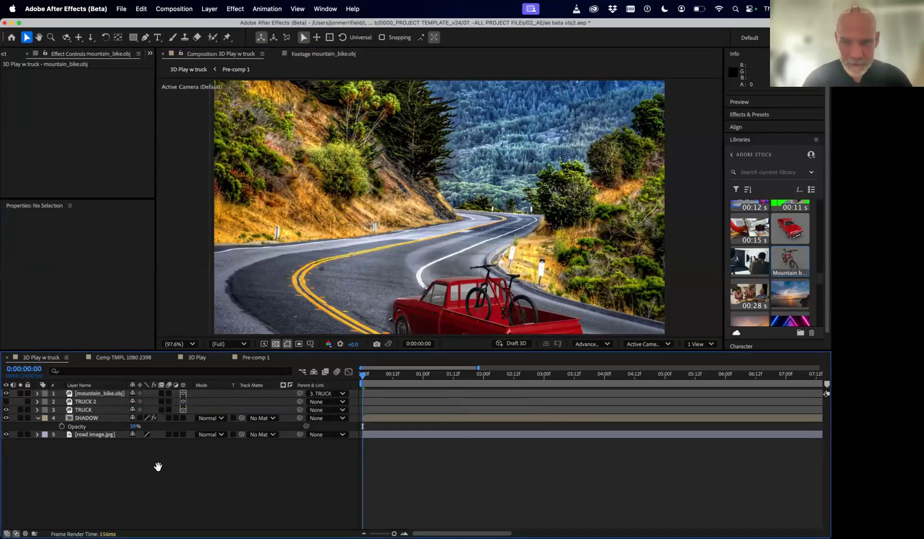
{"action": "key", "text": "space"}
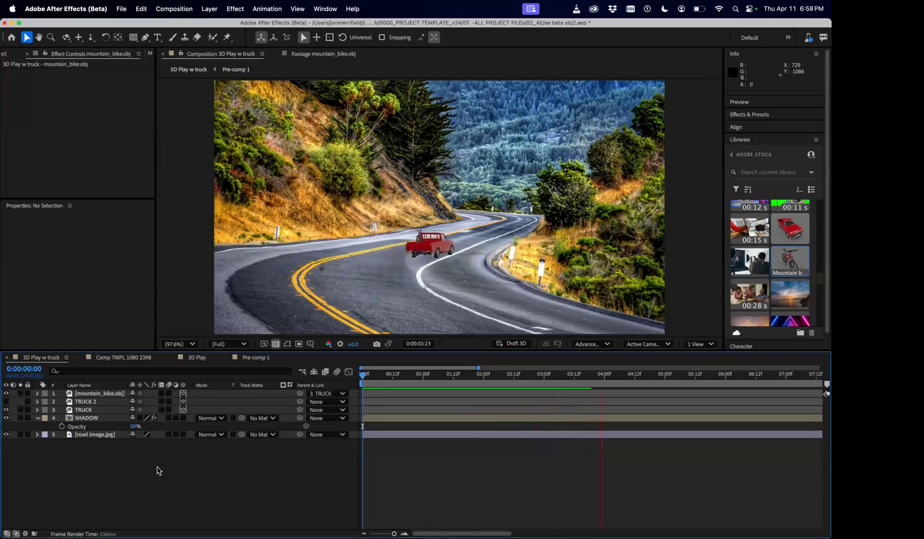
{"action": "key", "text": "space"}
{"action": "key", "text": "space"}
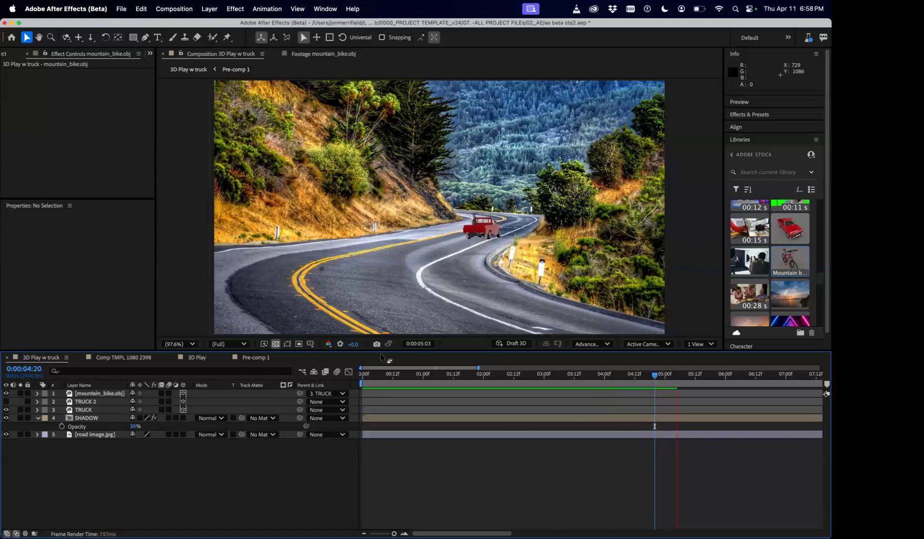
{"action": "left_click", "coordinate": [374, 379]}
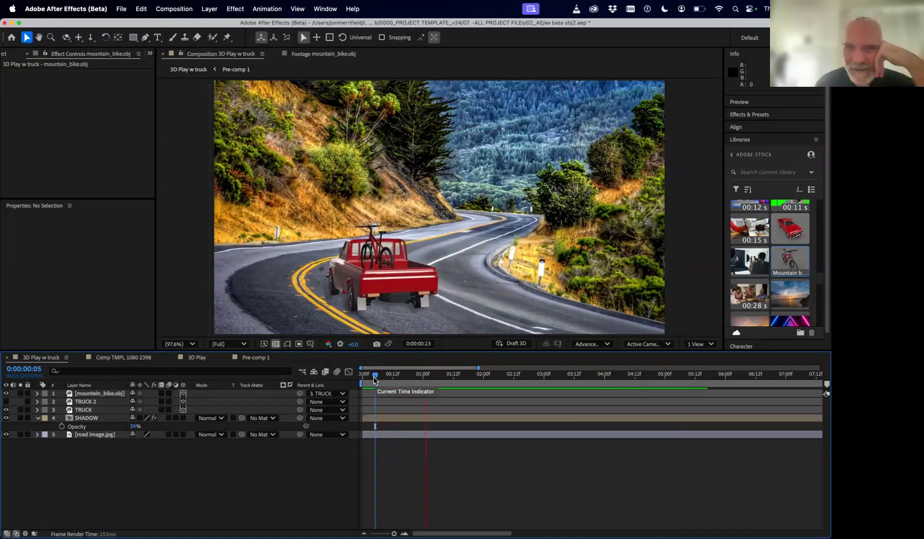
{"action": "key", "text": "space"}
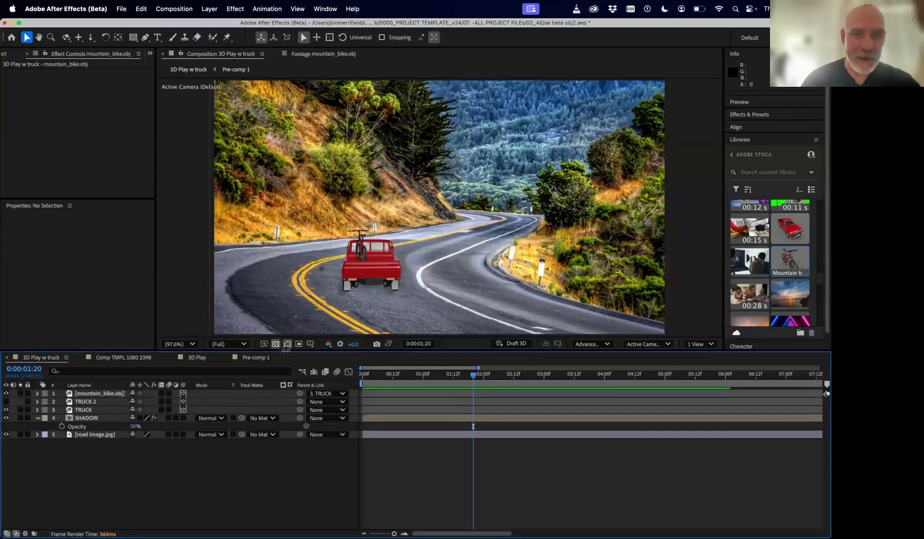
Step: Enlarge the timeline, collapse SHADOW, and rename mountain_bike.obj to BIKE
{"action": "left_click_drag", "start_coordinate": [286, 350], "coordinate": [286, 335]}
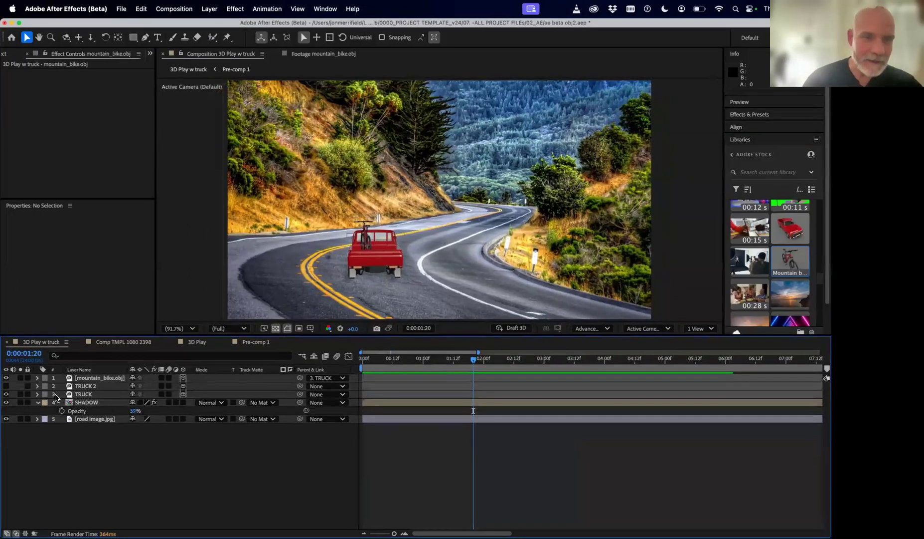
{"action": "left_click", "coordinate": [38, 402]}
{"action": "left_click", "coordinate": [108, 379]}
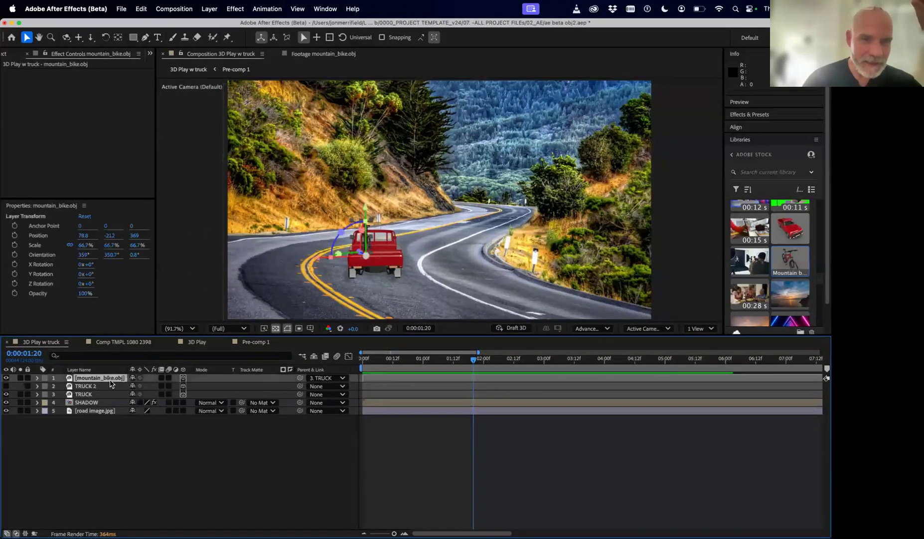
{"action": "type", "text": "B"}
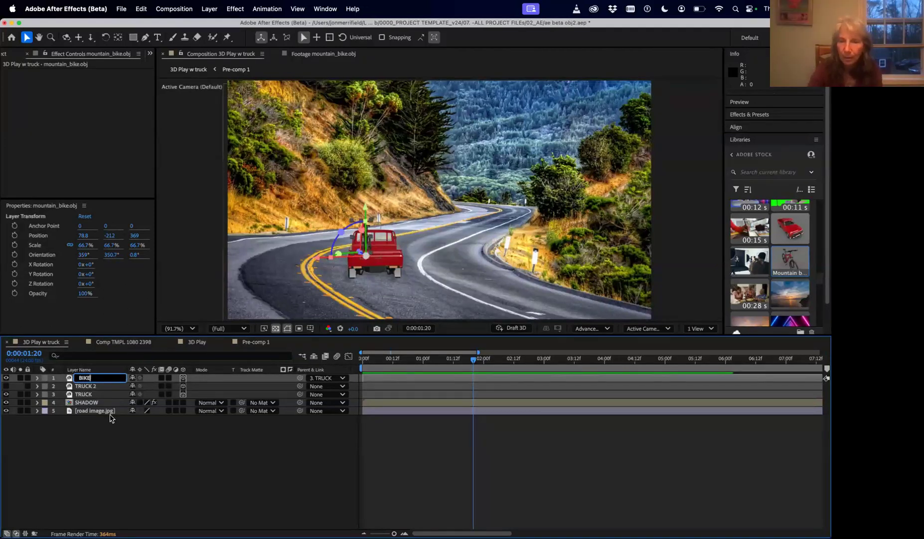
{"action": "type", "text": "IKE"}
{"action": "left_click", "coordinate": [110, 418]}
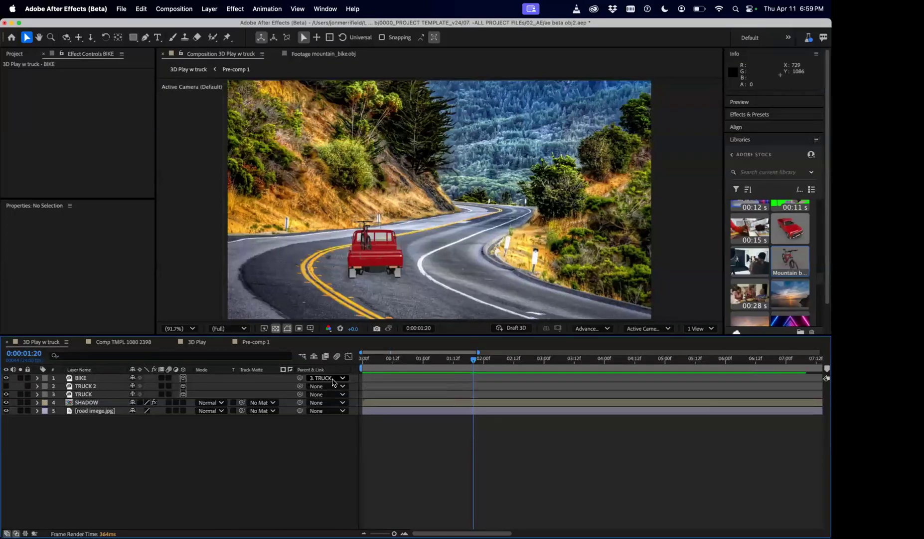
Step: Scrub and preview the truck carrying the bike, then return to the start
{"action": "left_click_drag", "start_coordinate": [486, 362], "coordinate": [371, 359]}
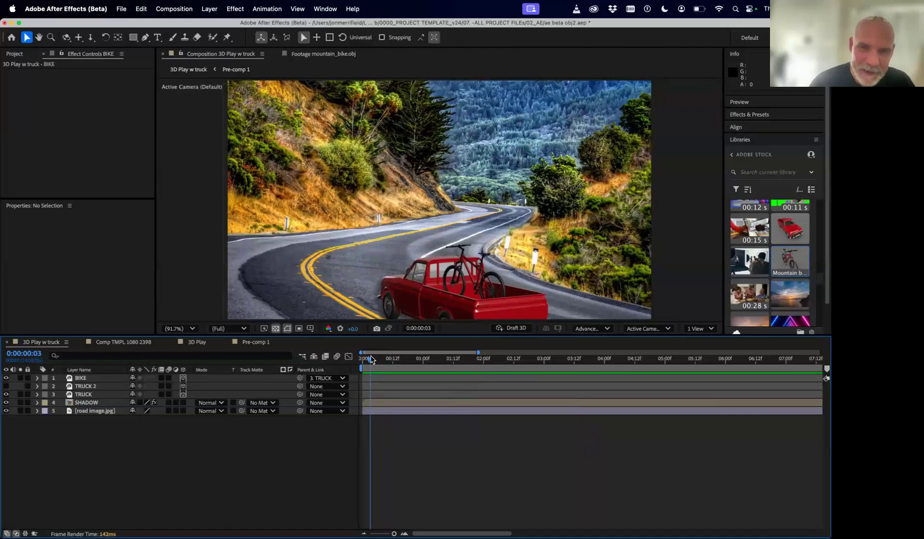
{"action": "key", "text": "space"}
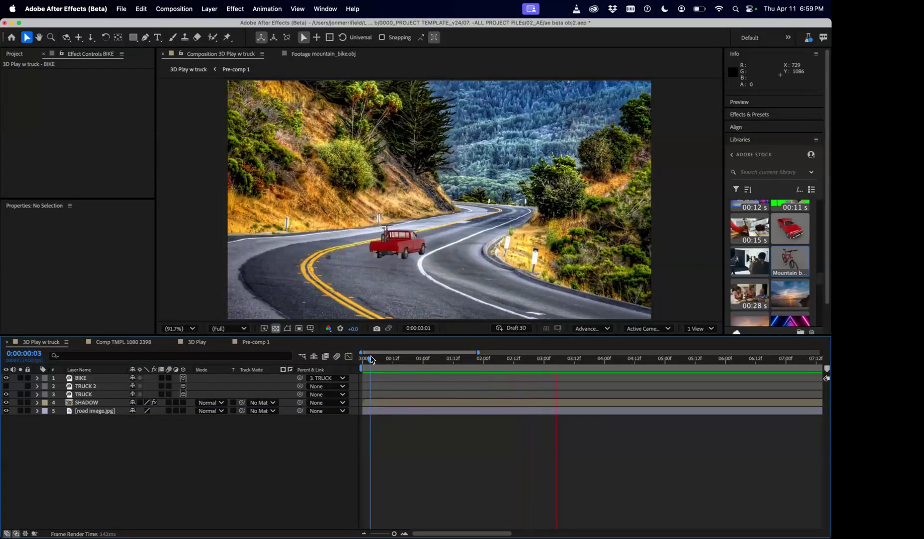
{"action": "key", "text": "space"}
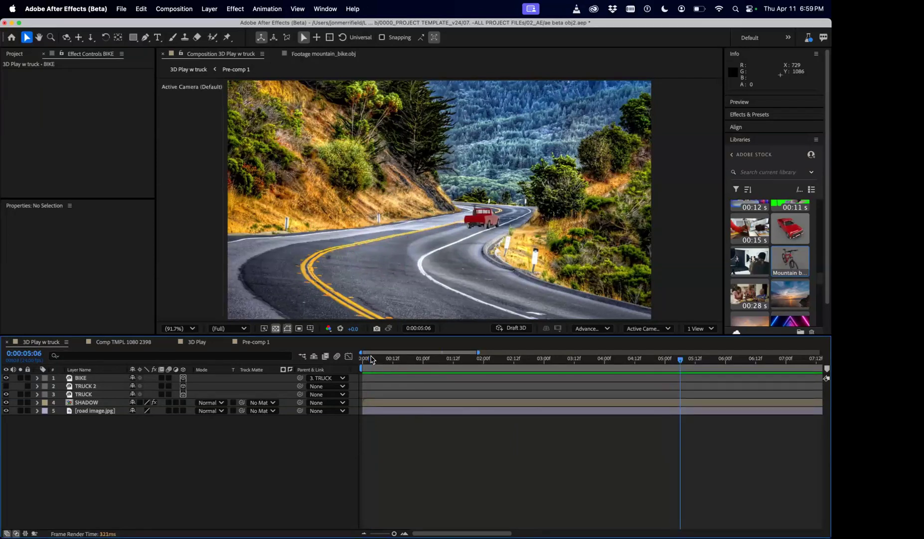
{"action": "left_click_drag", "start_coordinate": [624, 362], "coordinate": [412, 346]}
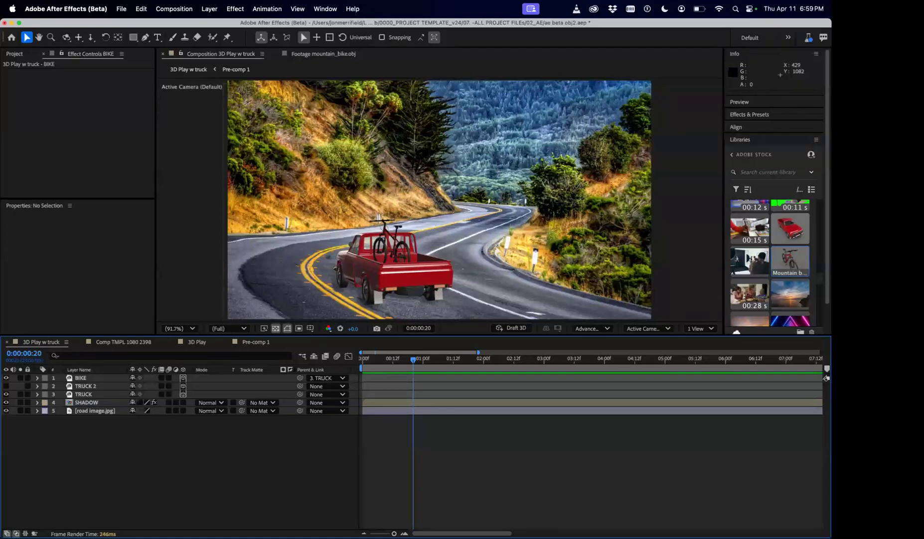
Step: Switch to the next desktop space and bring Zoom to the front from the Dock
{"action": "key", "text": "ctrl+Right"}
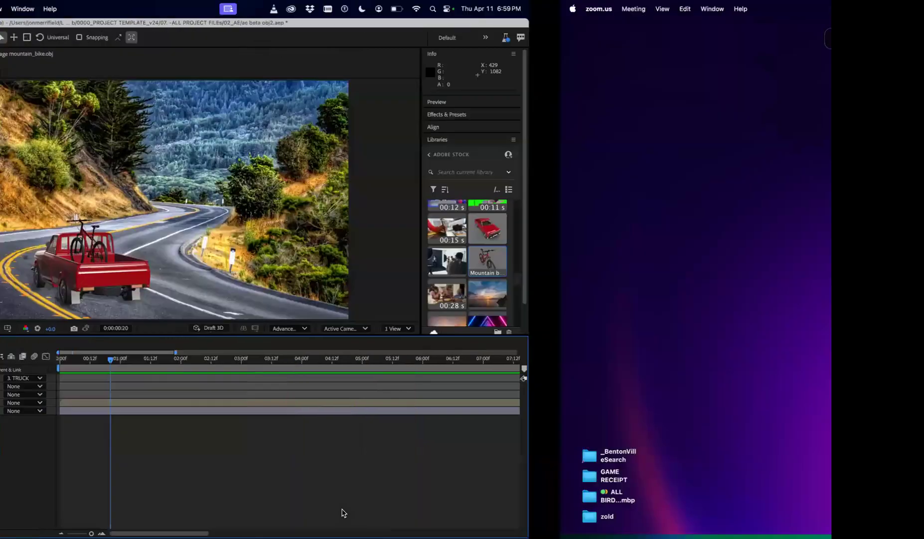
{"action": "mouse_move", "coordinate": [2, 252]}
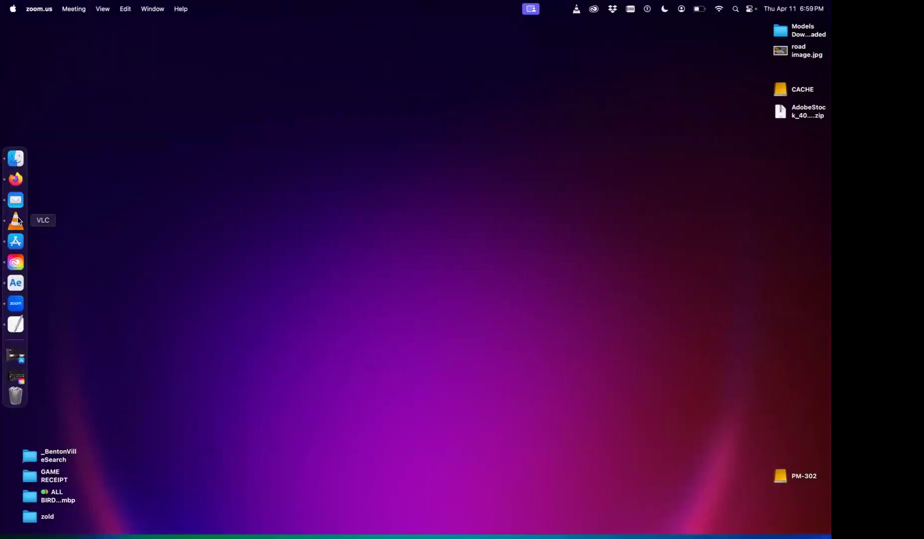
{"action": "left_click", "coordinate": [16, 303]}
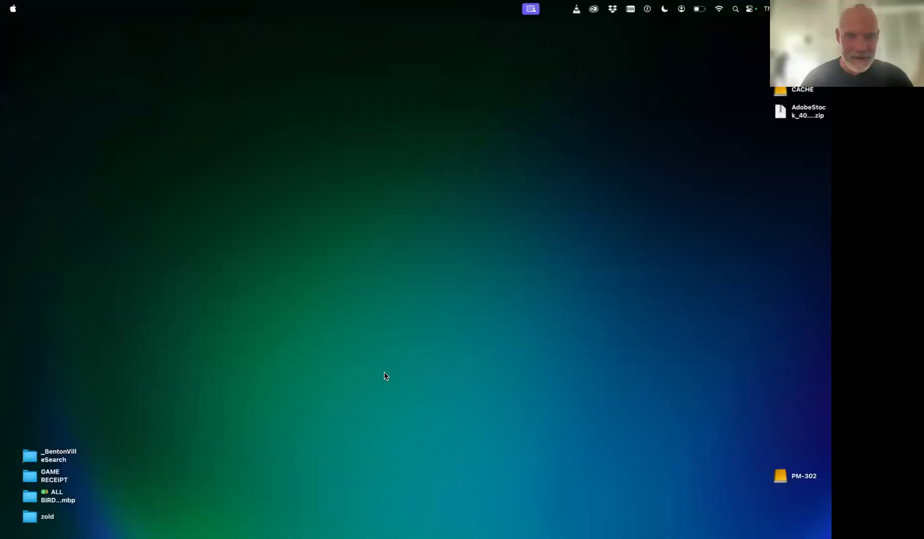